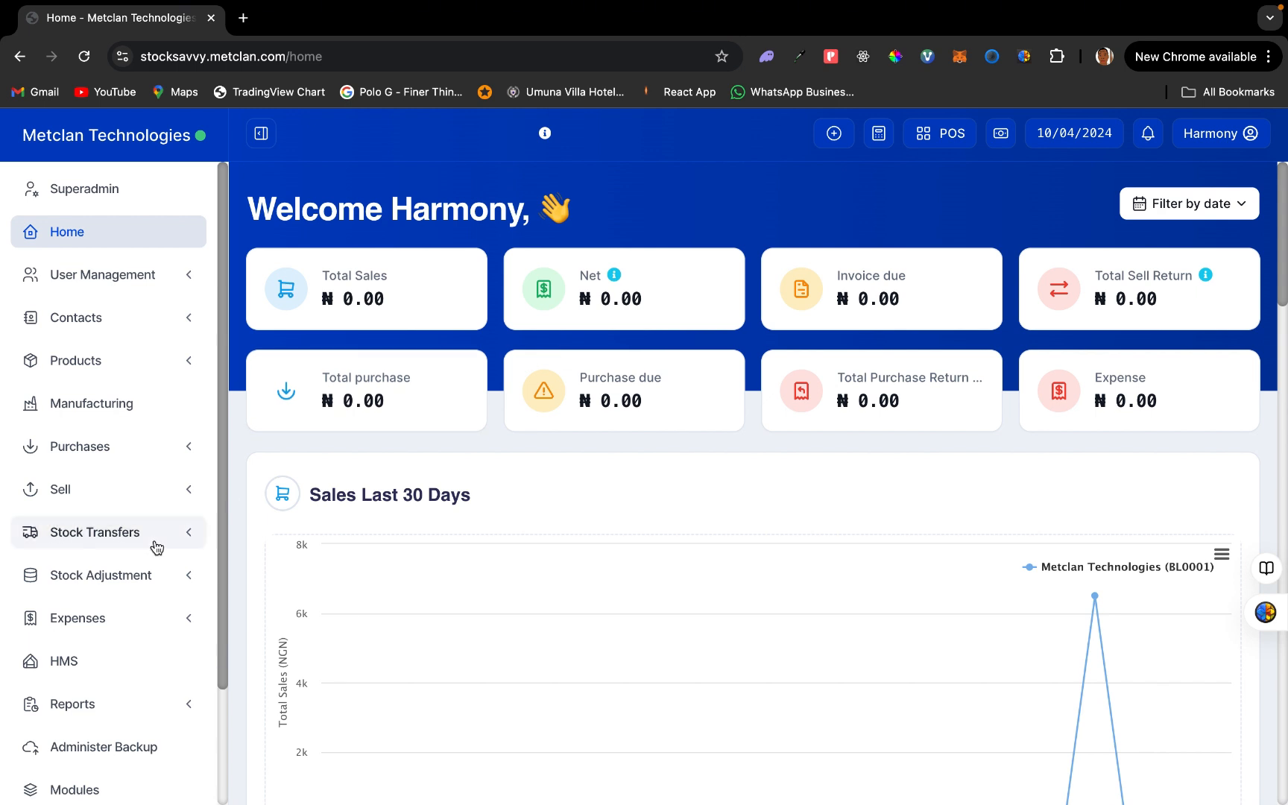
# - Open the business locations settings and start adding a new business location
pyautogui.scroll(-2, 158, 546)
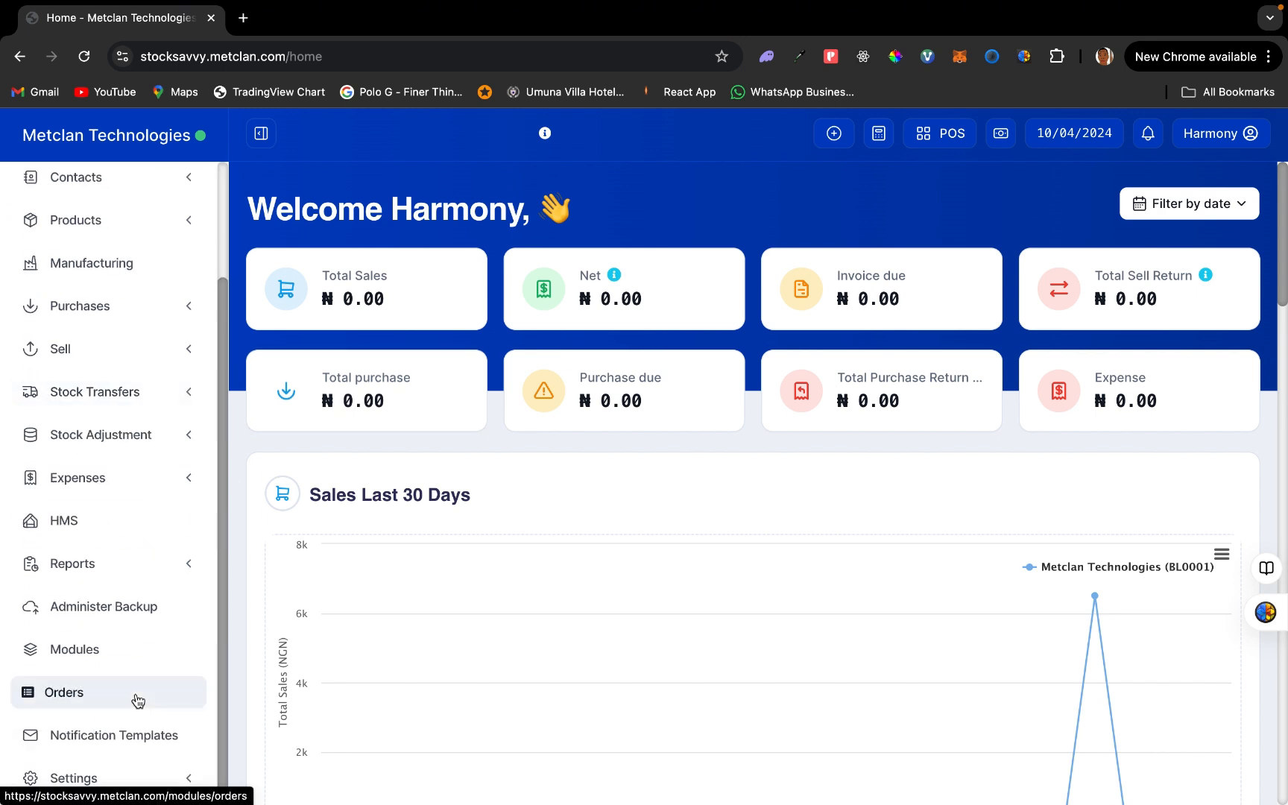
pyautogui.click(131, 783)
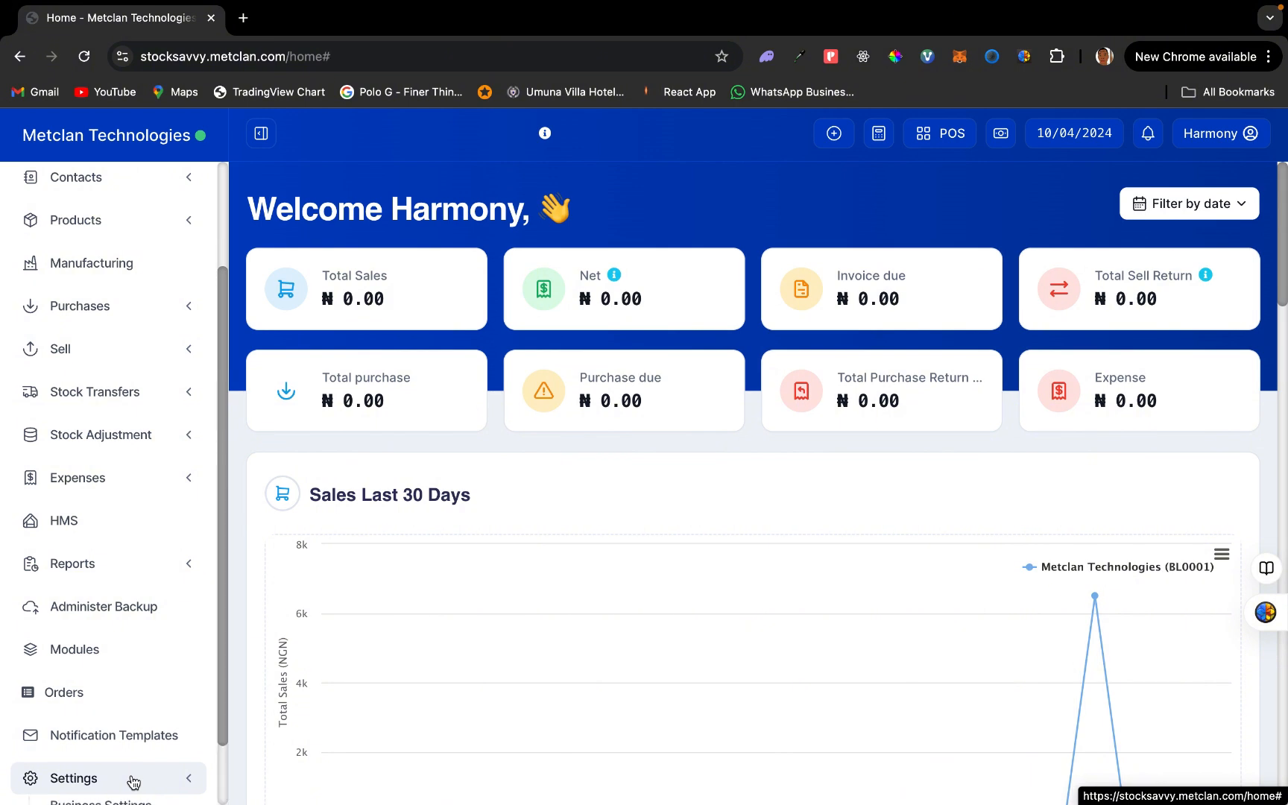
pyautogui.scroll(-2, 133, 781)
pyautogui.scroll(-2, 132, 781)
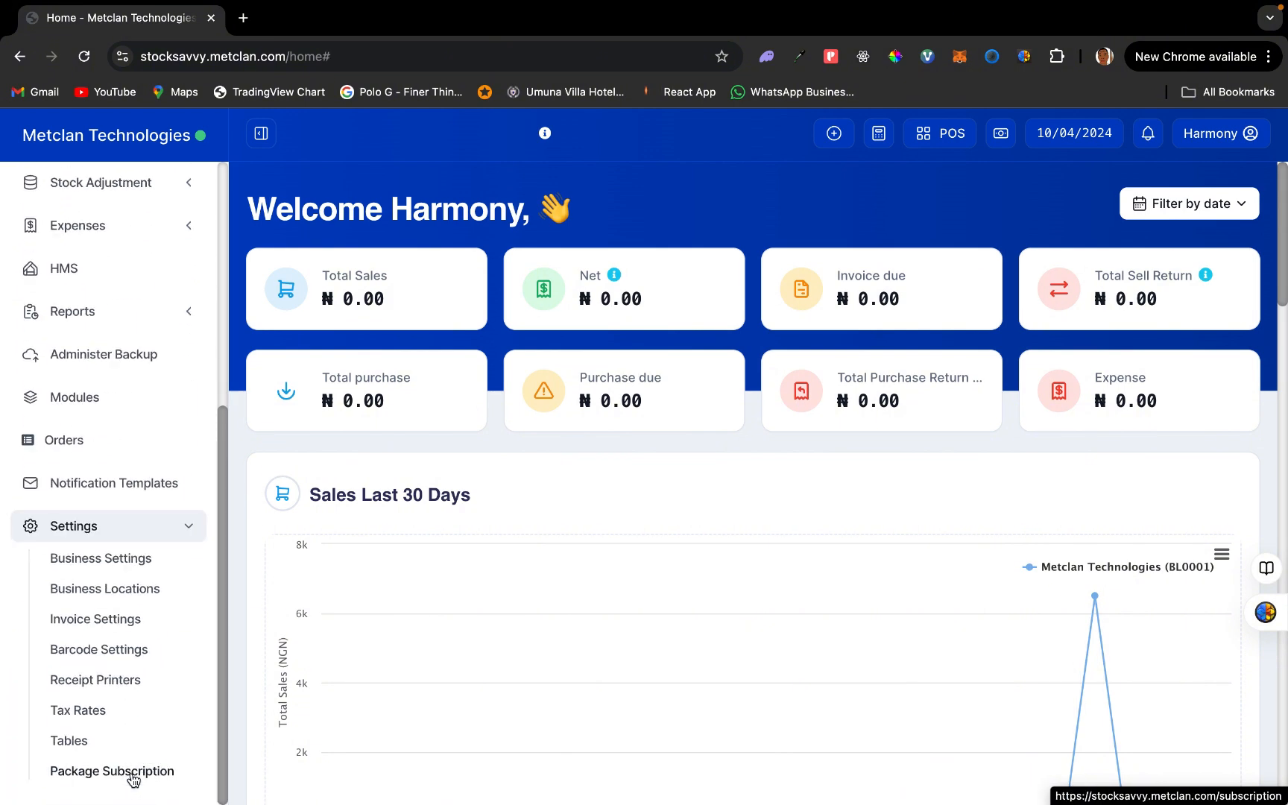
pyautogui.click(119, 589)
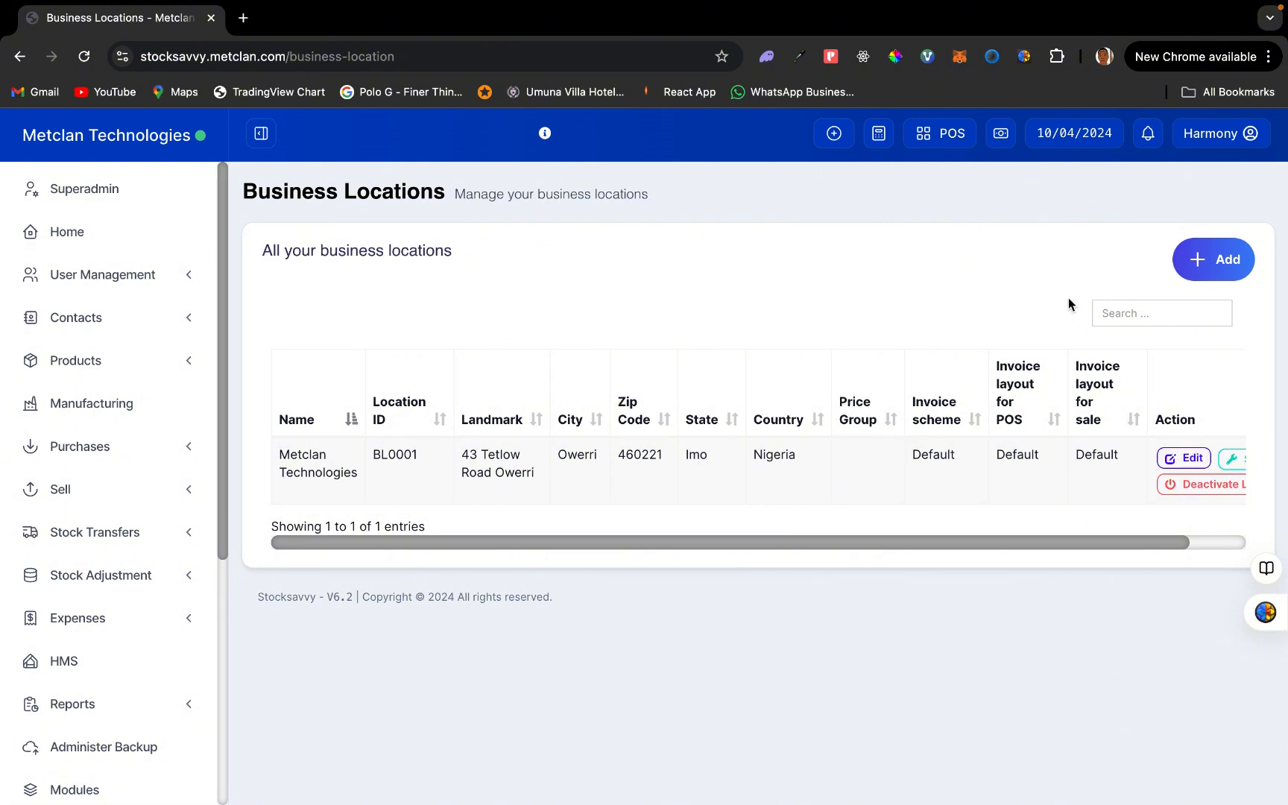
pyautogui.click(1211, 269)
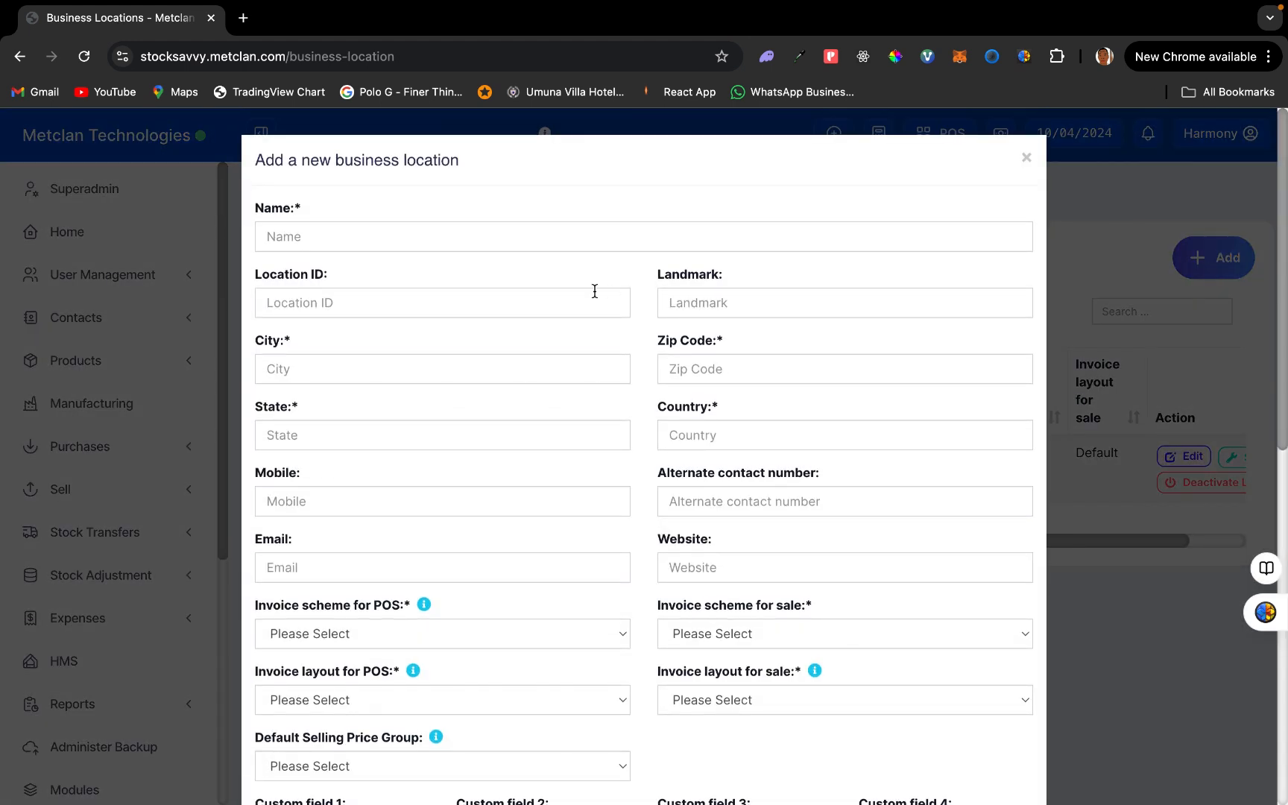
# - Enter Location B as both the name and the location ID of the new business location
pyautogui.click(501, 240)
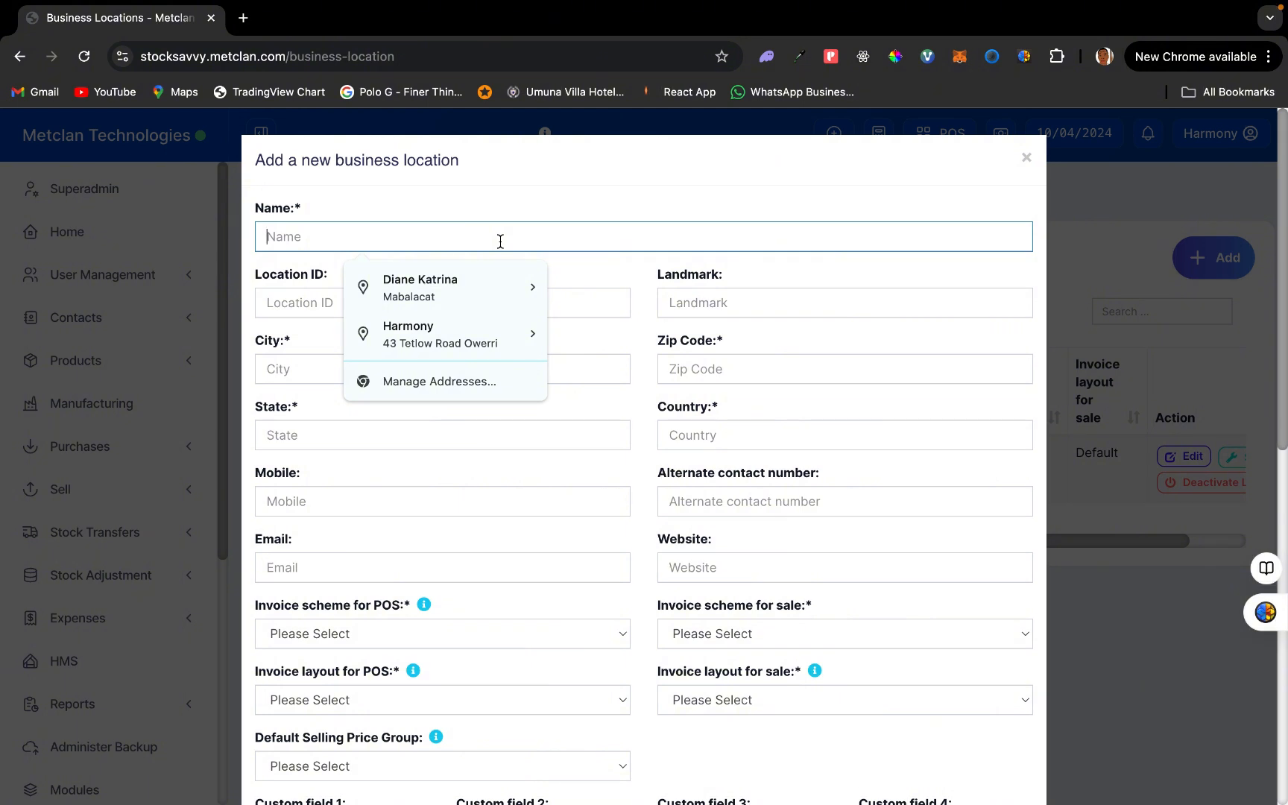
pyautogui.write('Location ')
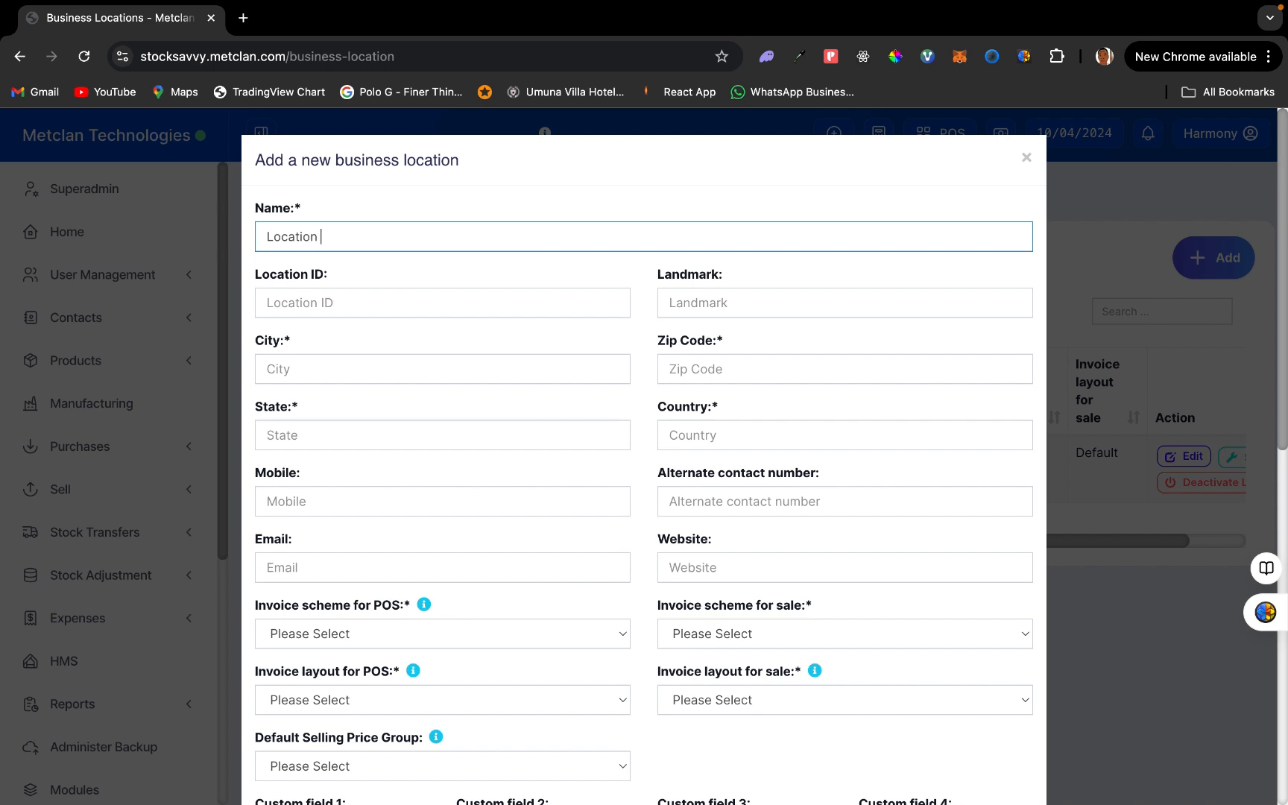
pyautogui.write('B')
pyautogui.tripleClick(398, 248)
pyautogui.press('super+c')
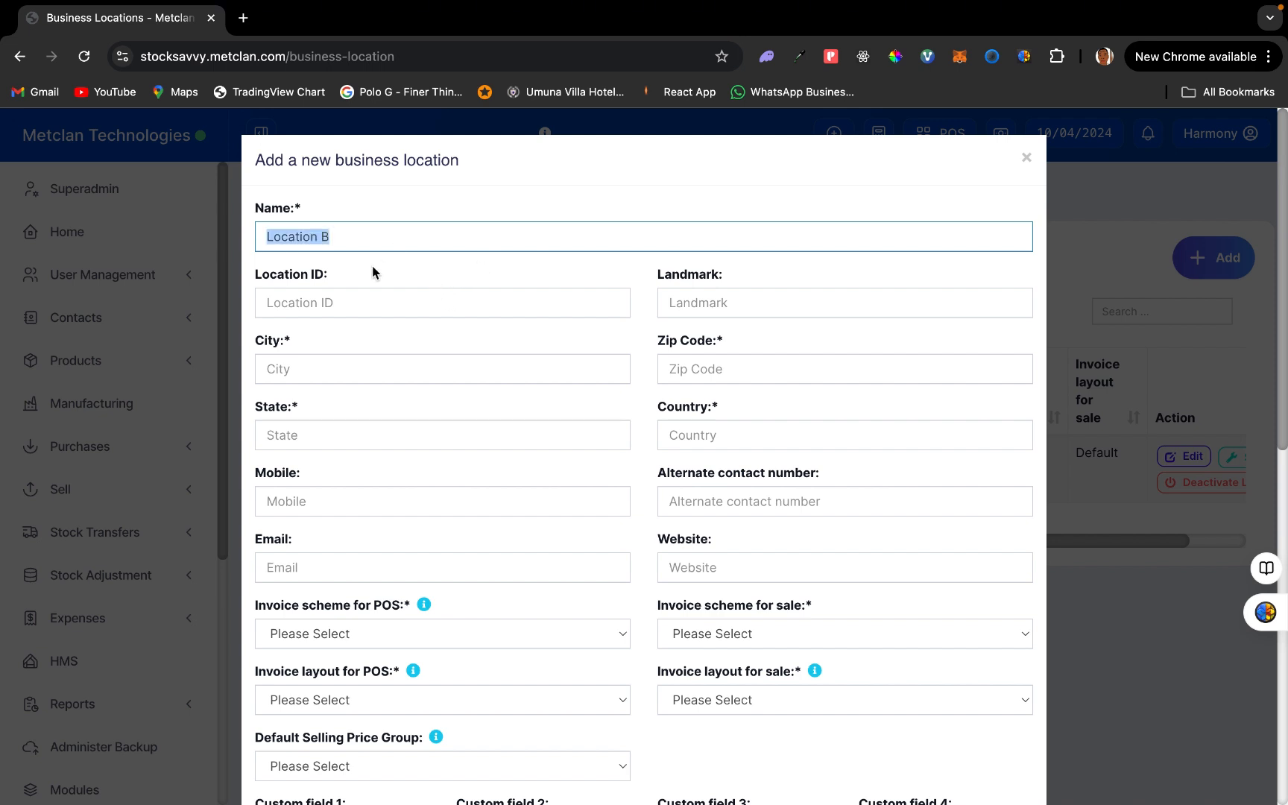
pyautogui.click(362, 301)
pyautogui.press('super+v')
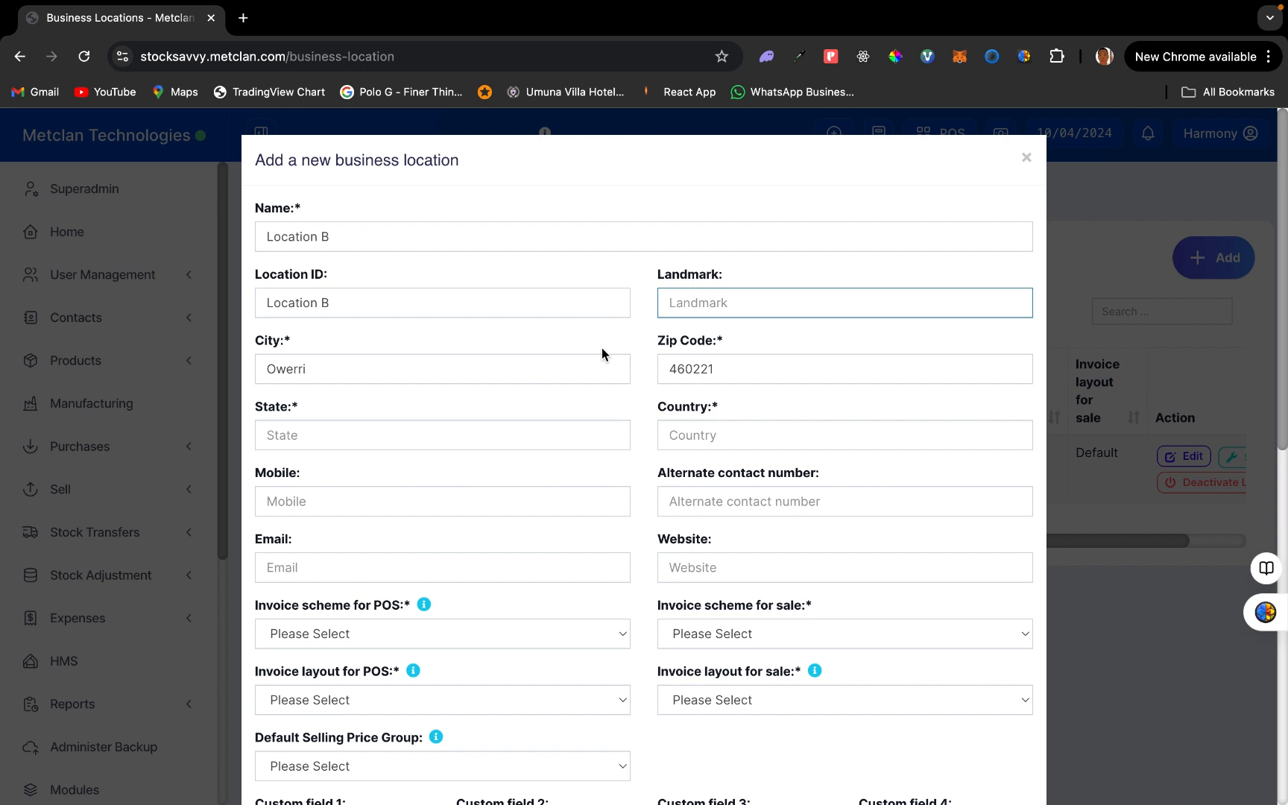
# - Enter Landmark as the new location's landmark and Imo as its state
pyautogui.write('Landmark')
pyautogui.press('Tab')
pyautogui.press('Tab')
pyautogui.press('Tab')
pyautogui.write('Im')
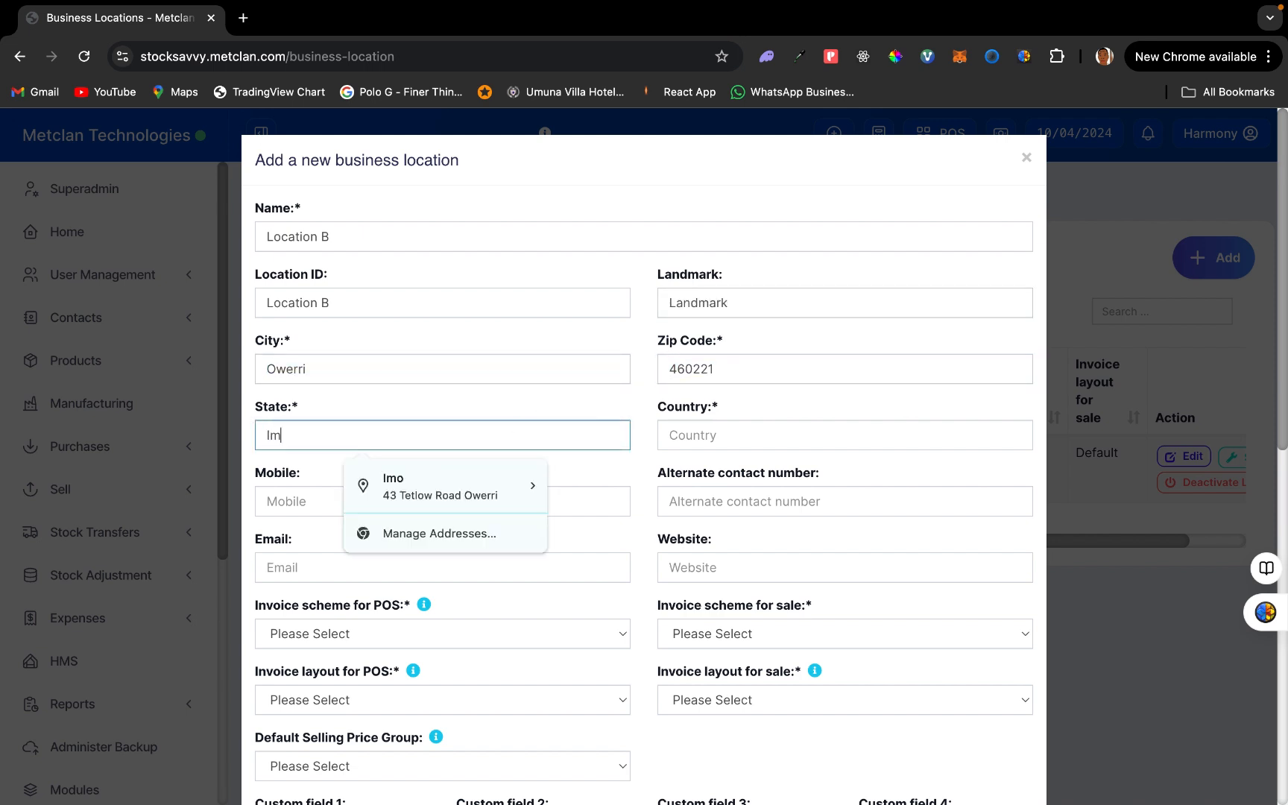
pyautogui.write('o')
pyautogui.press('Tab')
# - Set the POS and sale invoice schemes and layouts to Default, and the default selling price group to Default Selling Price
pyautogui.scroll(-5, 402, 474)
pyautogui.click(337, 295)
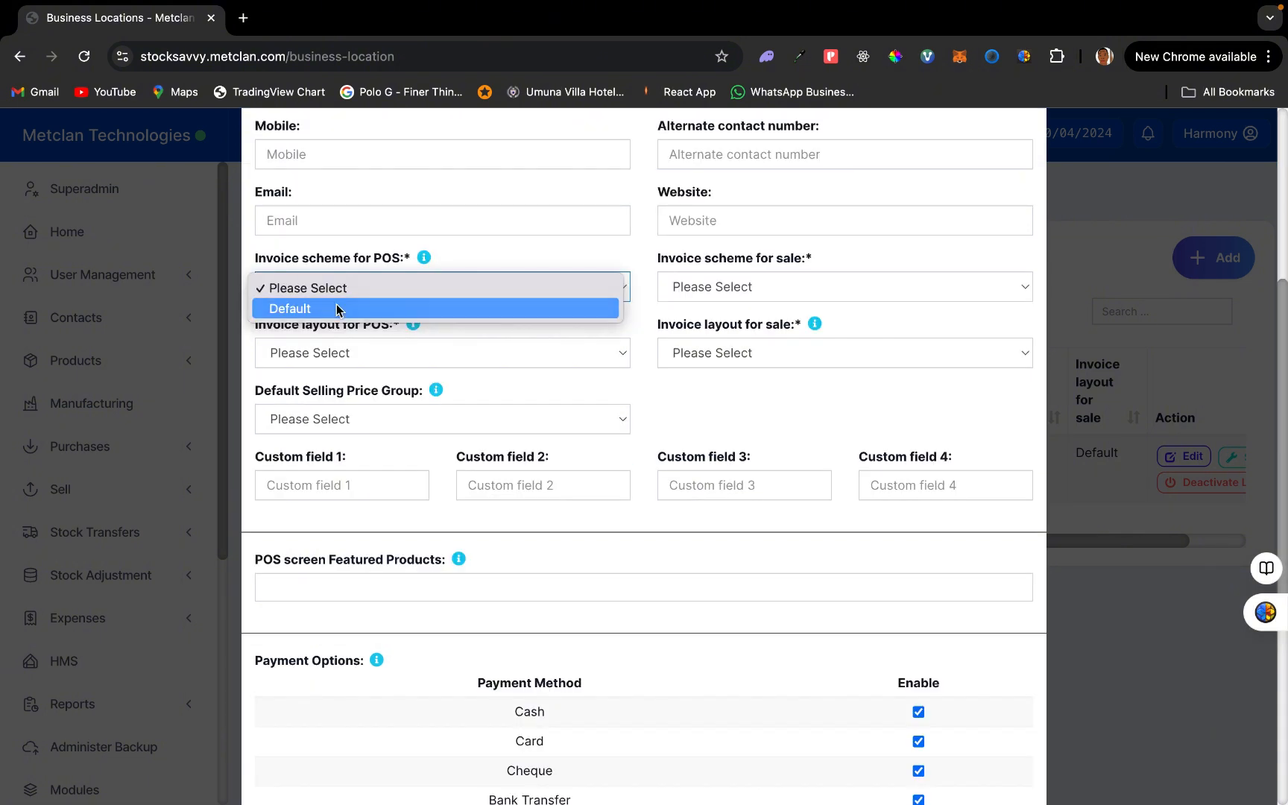
pyautogui.click(337, 307)
pyautogui.click(744, 297)
pyautogui.click(732, 314)
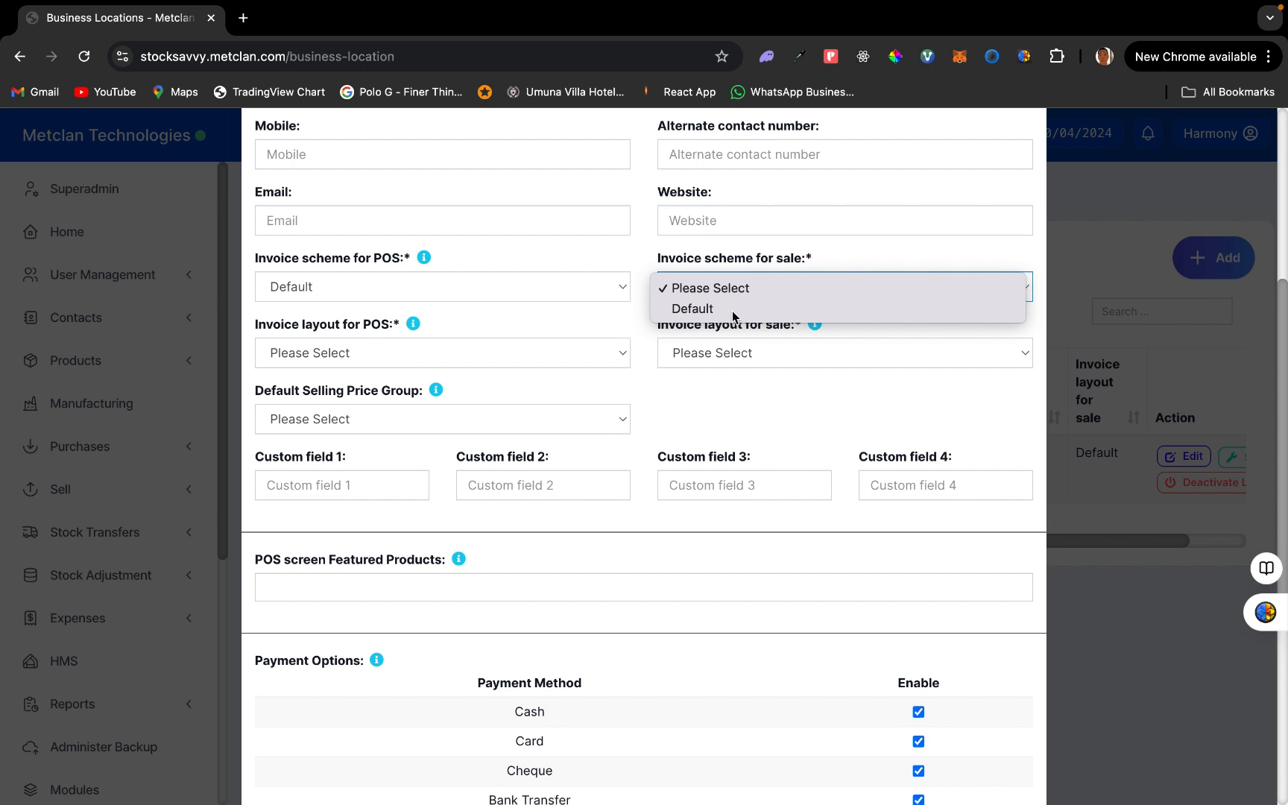
pyautogui.click(734, 353)
pyautogui.click(723, 376)
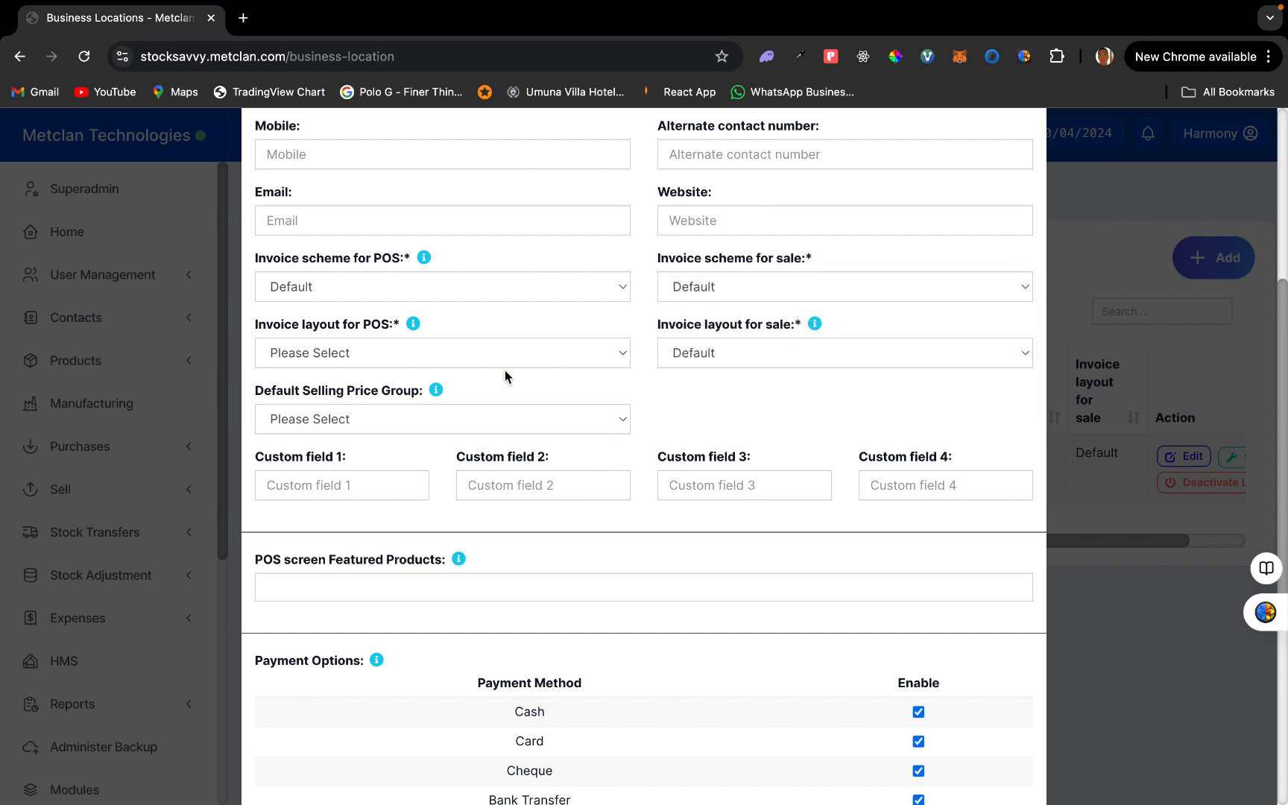
pyautogui.click(506, 358)
pyautogui.click(504, 378)
pyautogui.scroll(-1, 531, 429)
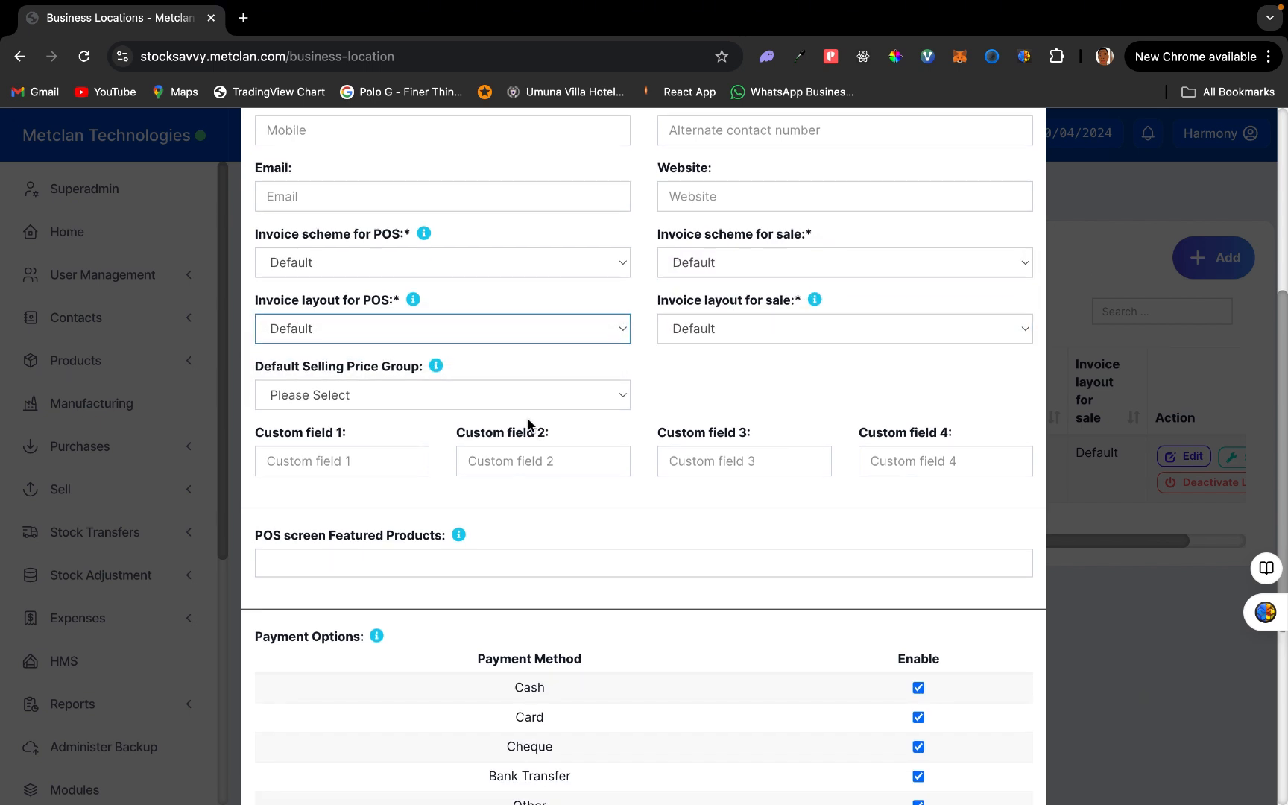
pyautogui.click(514, 393)
pyautogui.click(503, 416)
# - Disable the Card, Cheque, Other, Custom Payment 5, Custom Payment 6 and Custom Payment 7 payment methods, keeping Bank Transfer enabled
pyautogui.scroll(-5, 570, 546)
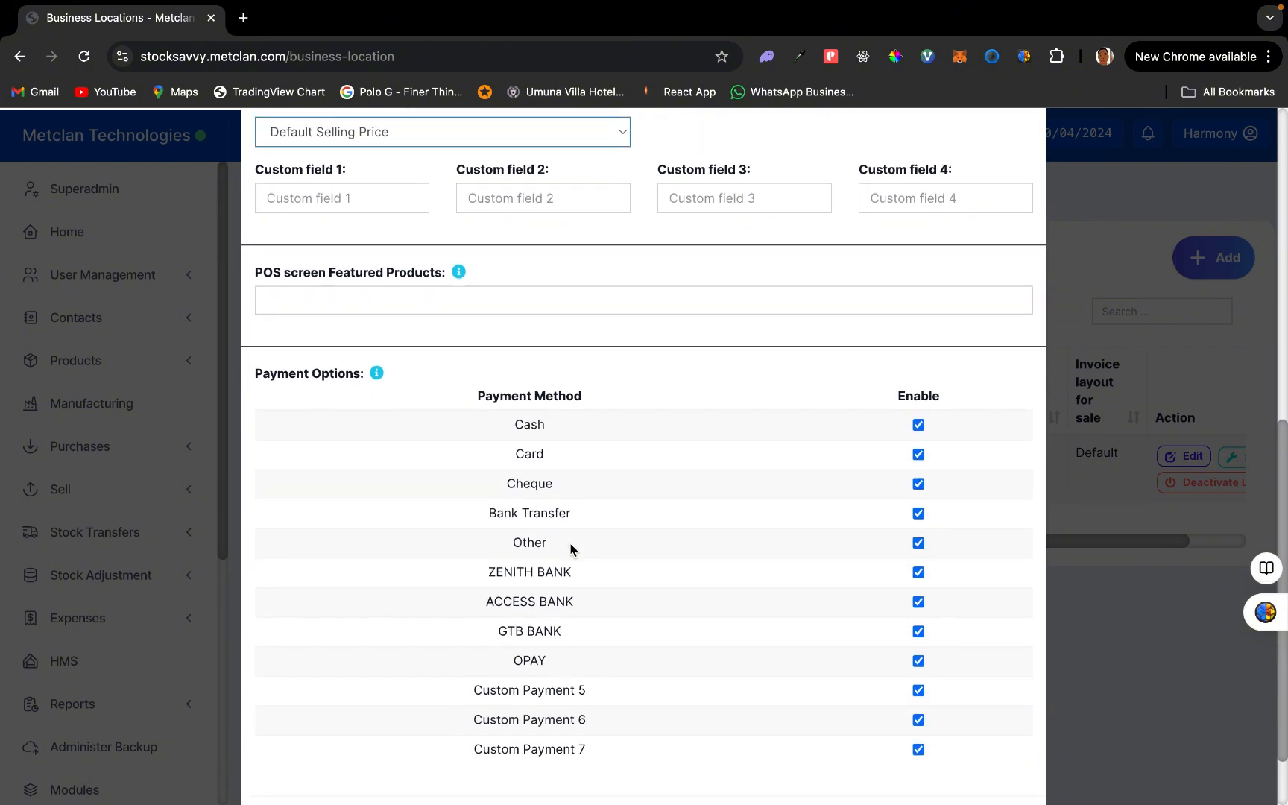
pyautogui.scroll(-2, 916, 544)
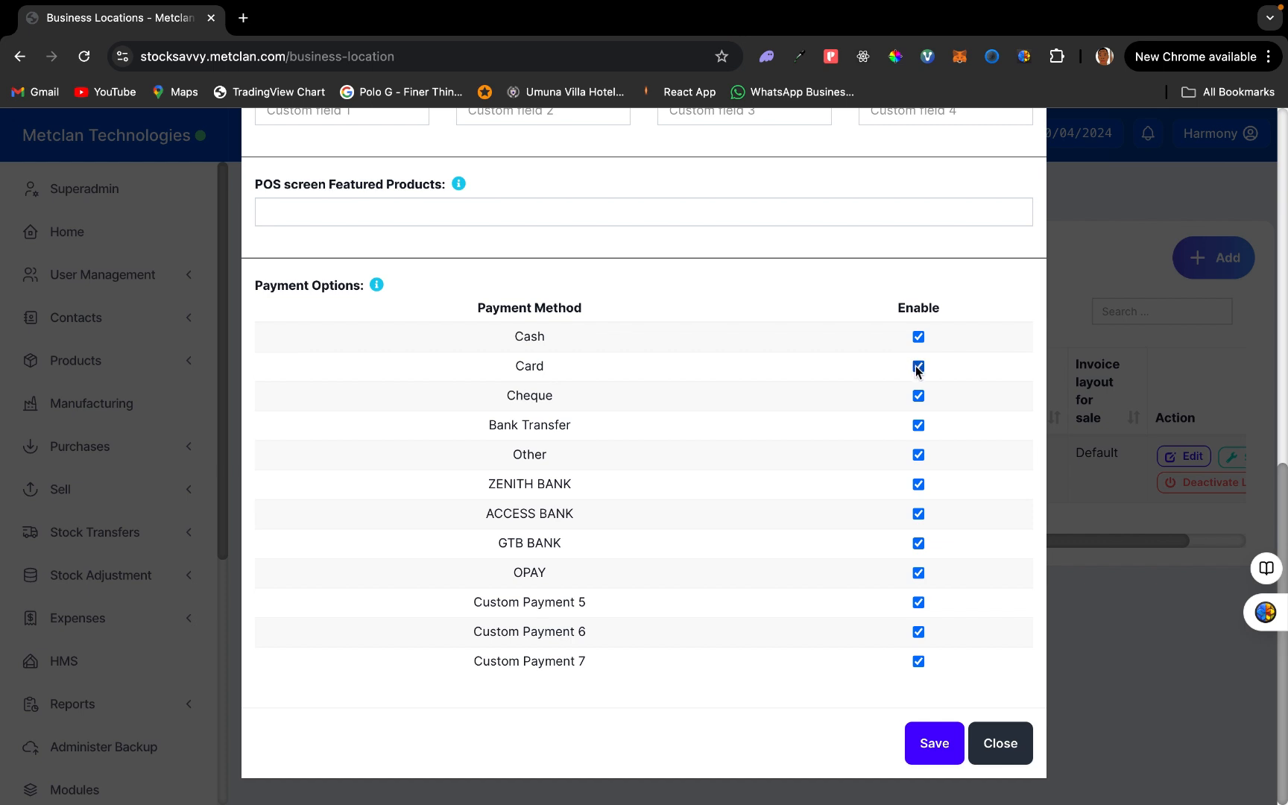
pyautogui.click(918, 366)
pyautogui.click(919, 395)
pyautogui.click(918, 425)
pyautogui.click(918, 455)
pyautogui.click(919, 425)
pyautogui.click(918, 602)
pyautogui.click(918, 632)
pyautogui.click(919, 662)
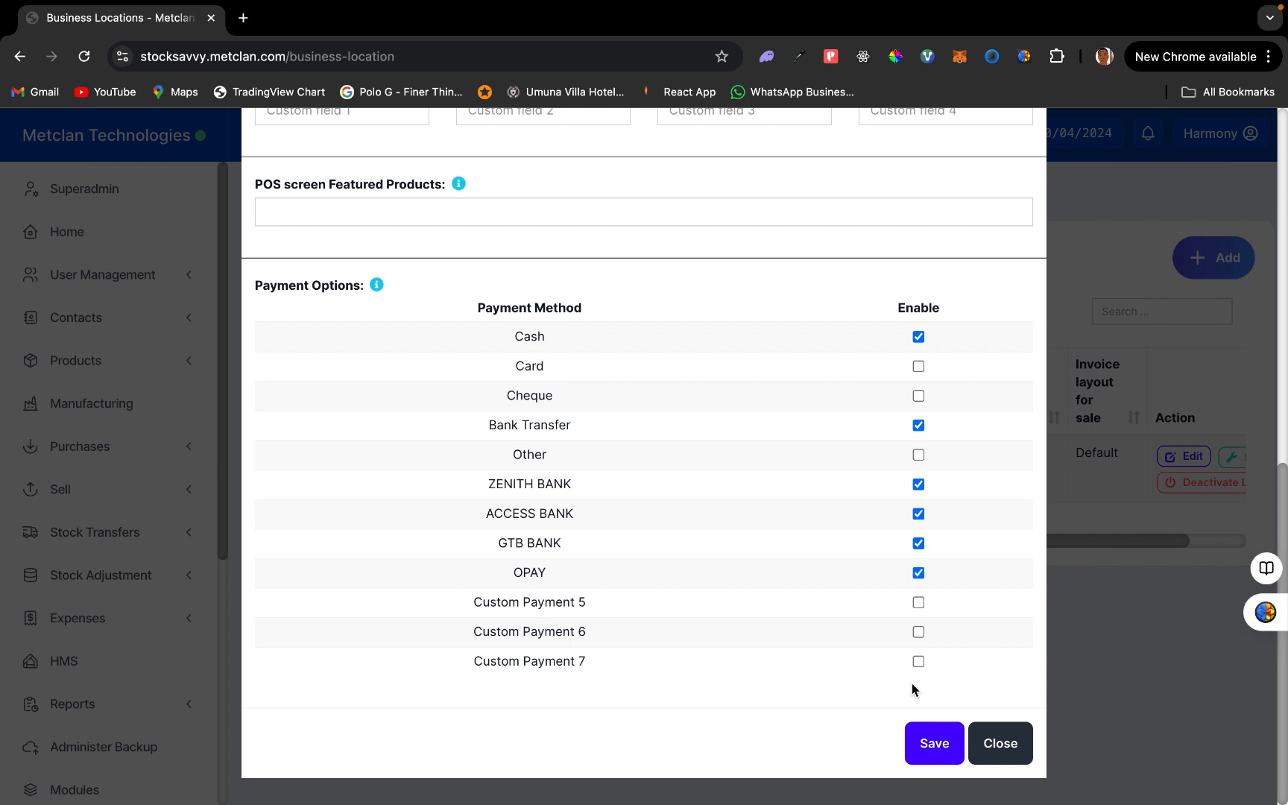
# - Set the new location's country to Nigeria and save the business location
pyautogui.click(933, 751)
pyautogui.scroll(-1, 934, 757)
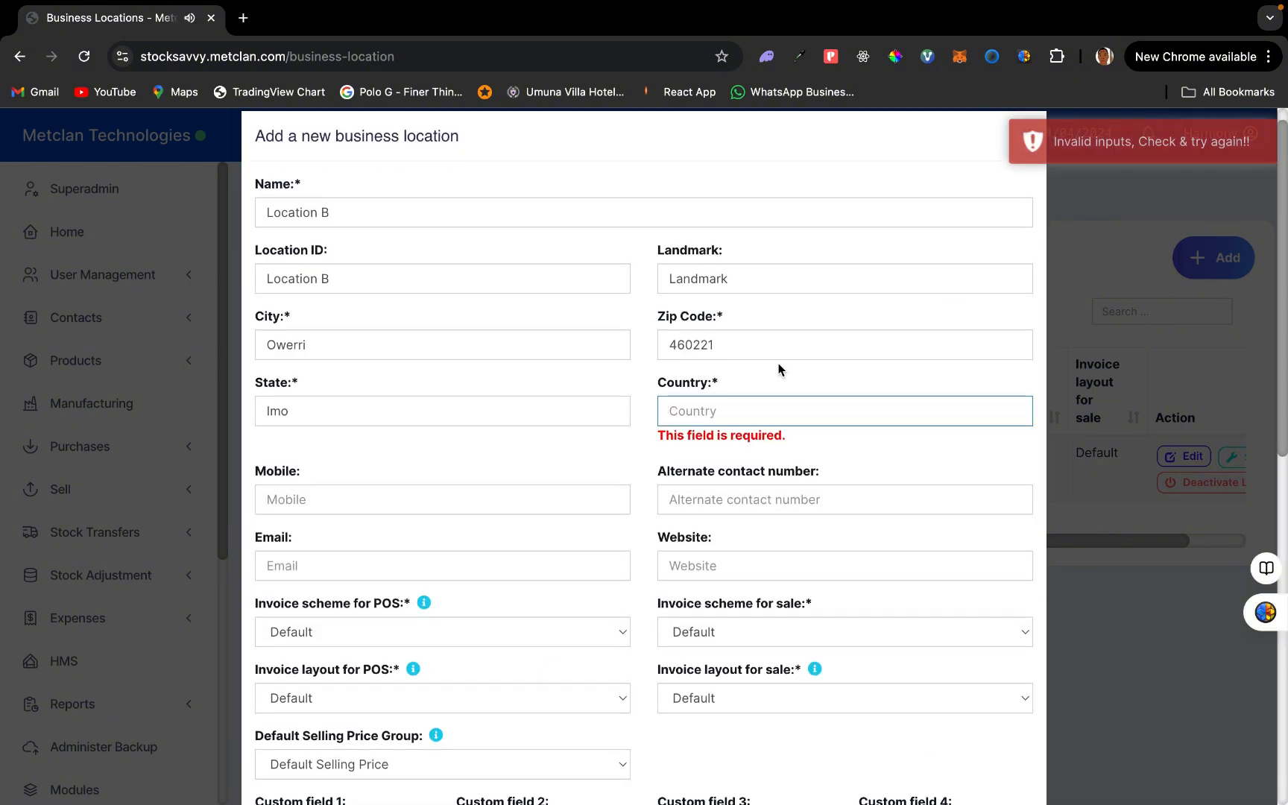
pyautogui.write('Nigeria')
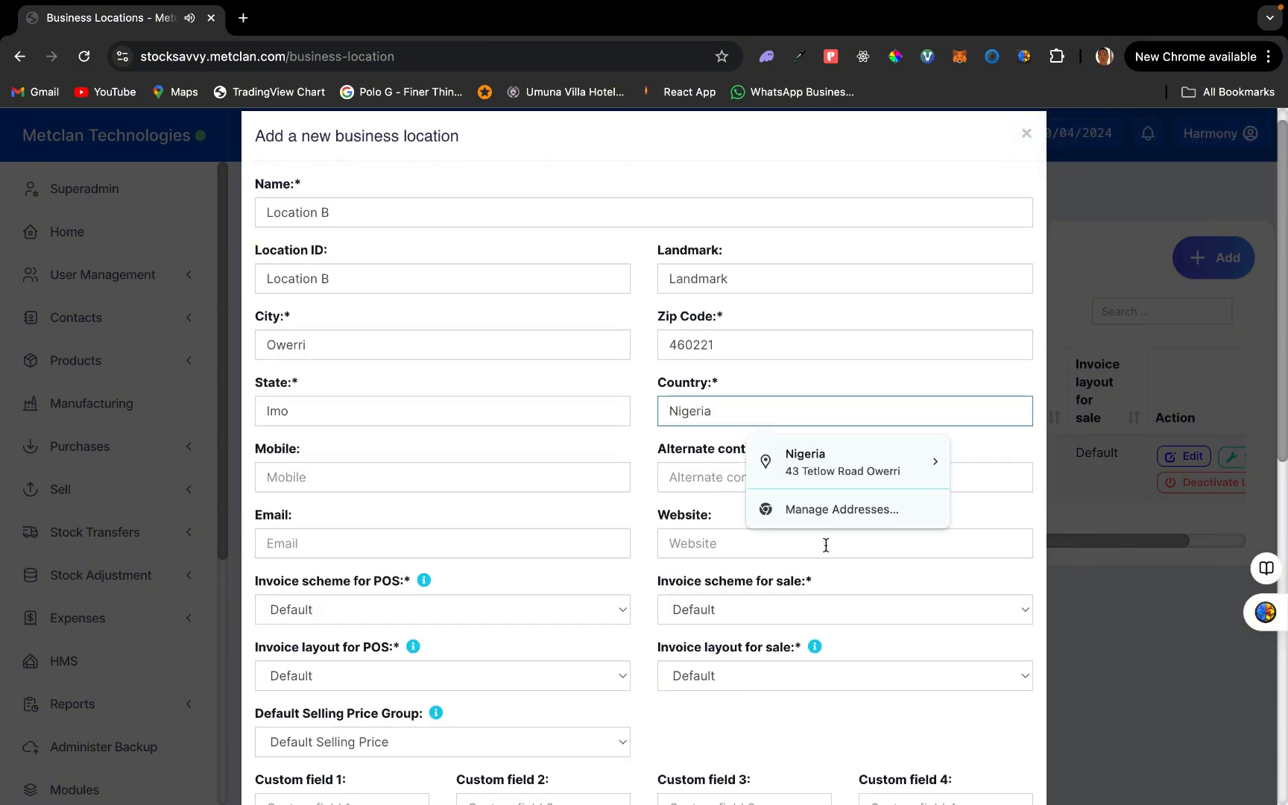
pyautogui.scroll(-10, 826, 544)
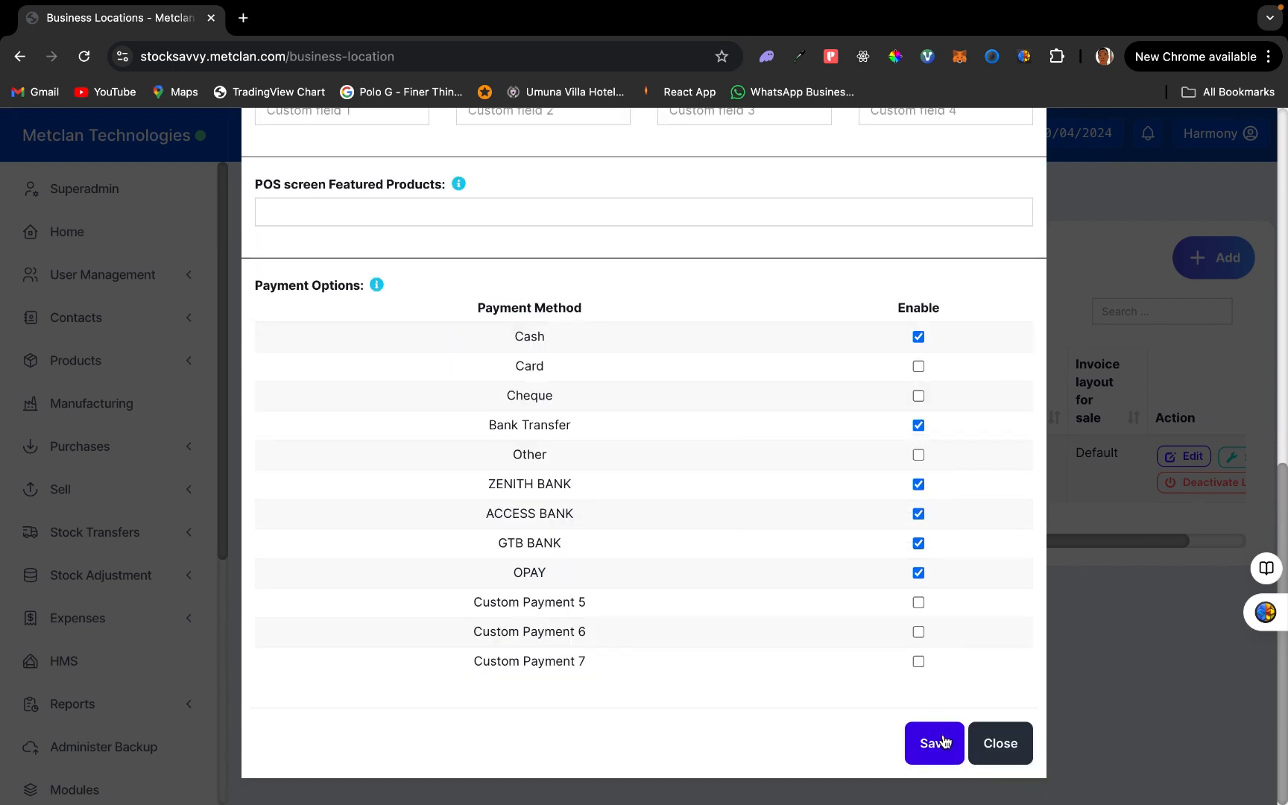
pyautogui.click(943, 741)
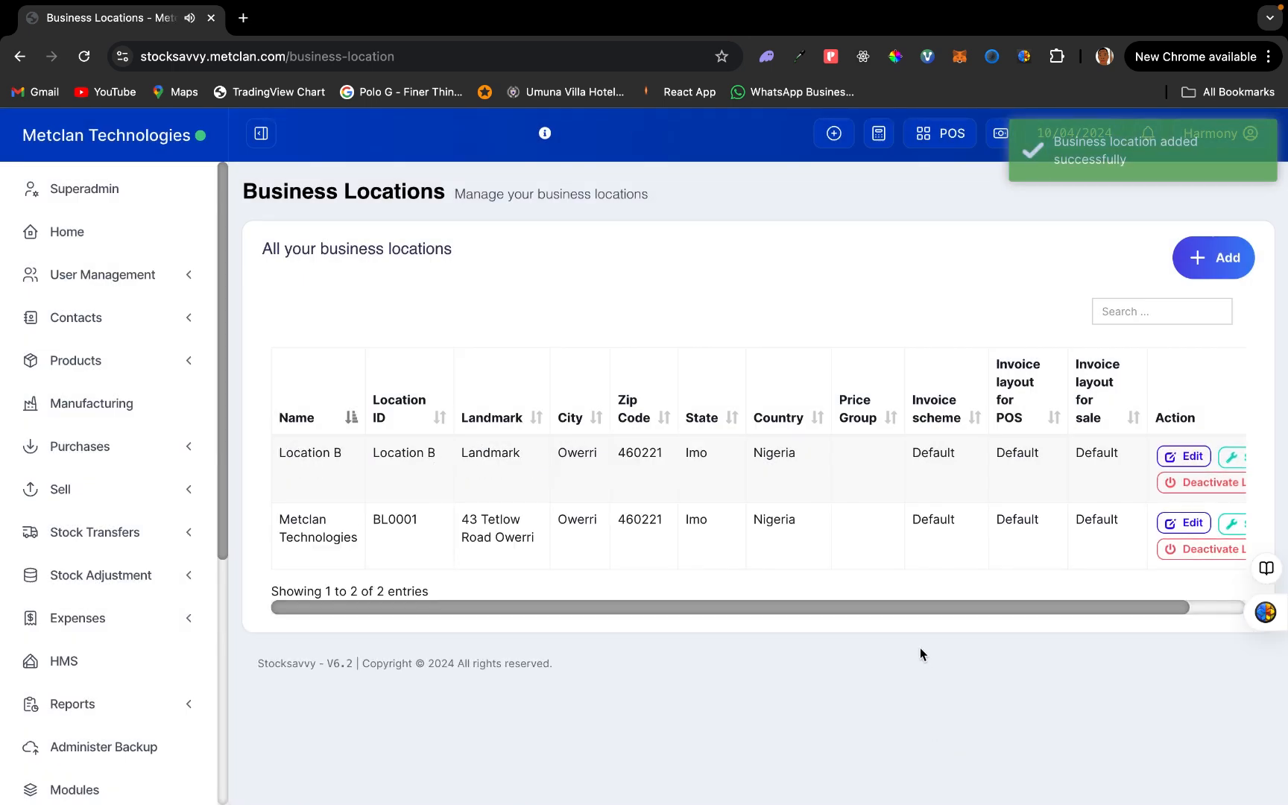
# - Examine the details and available actions of Location B in the business locations table
pyautogui.hscroll(2, 829, 535)
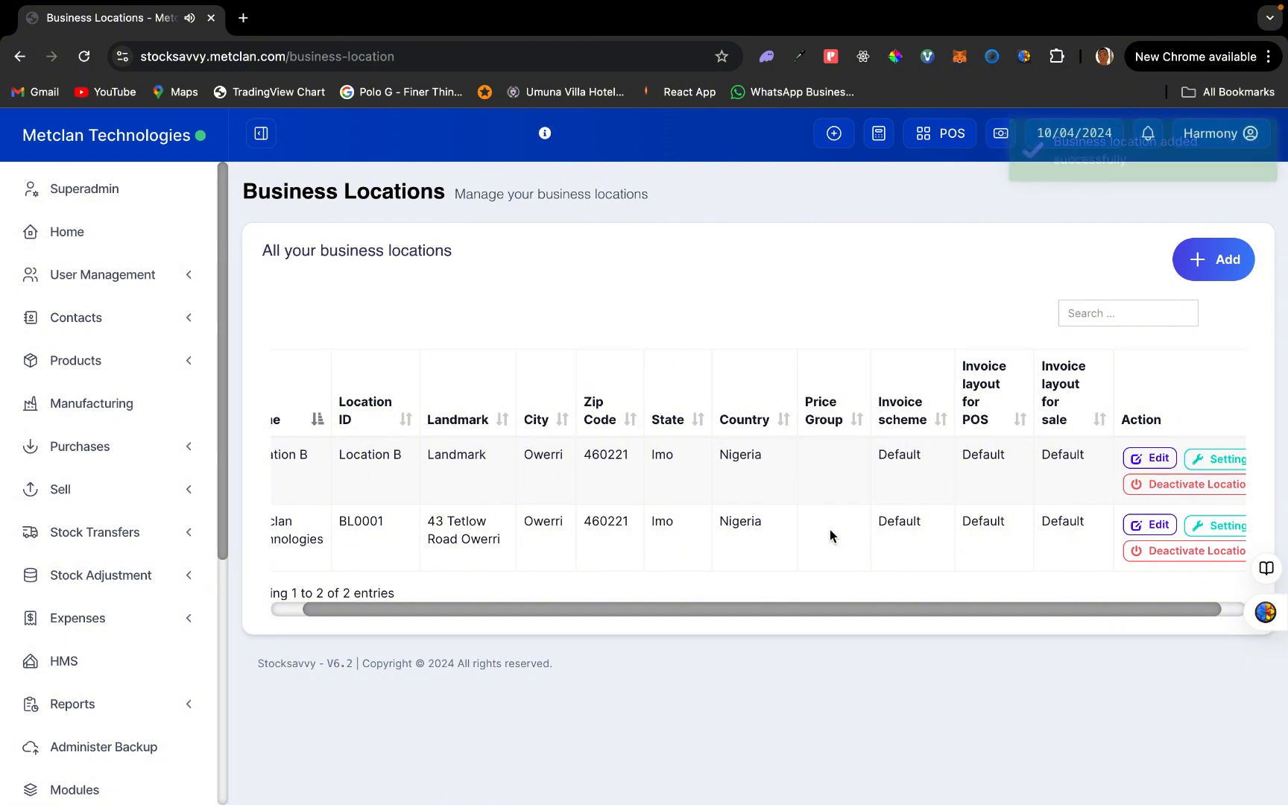
pyautogui.hscroll(-2, 829, 530)
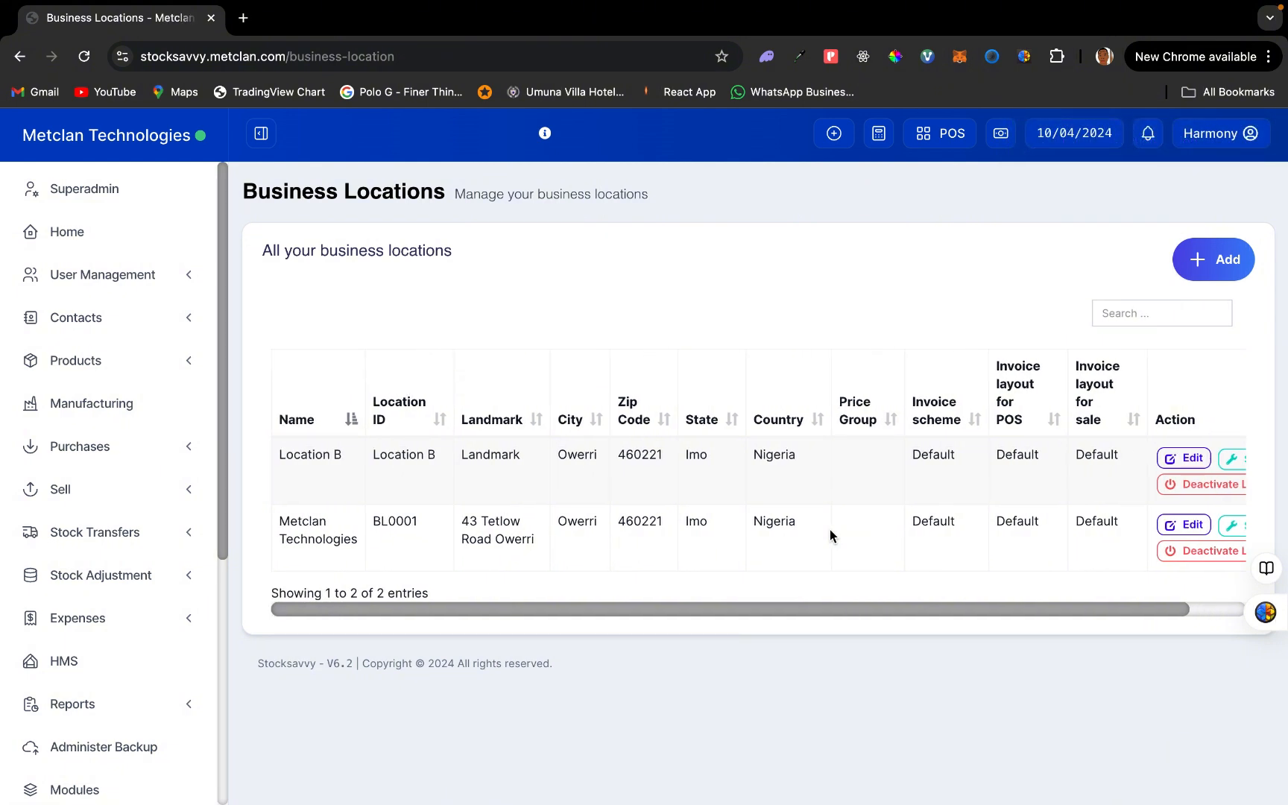
pyautogui.hscroll(3, 829, 529)
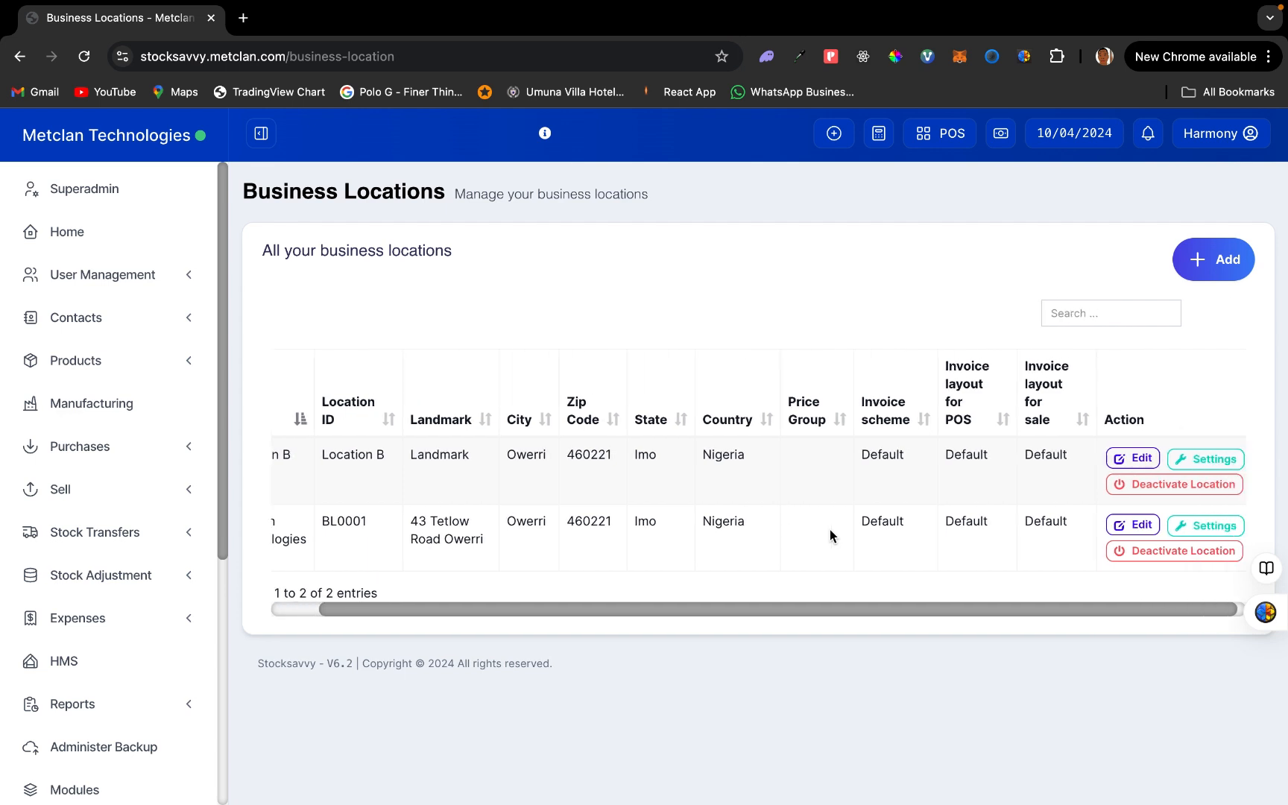
pyautogui.click(1131, 460)
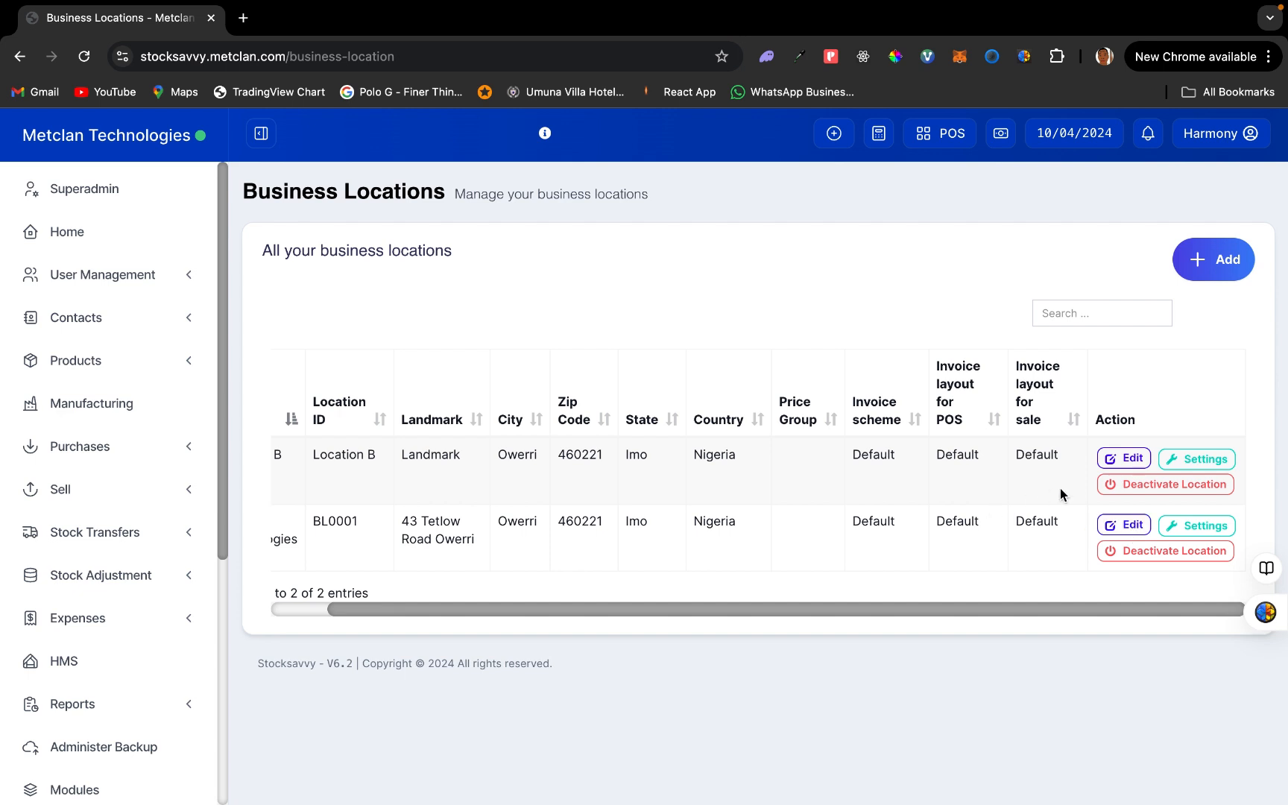
pyautogui.hscroll(-3, 826, 495)
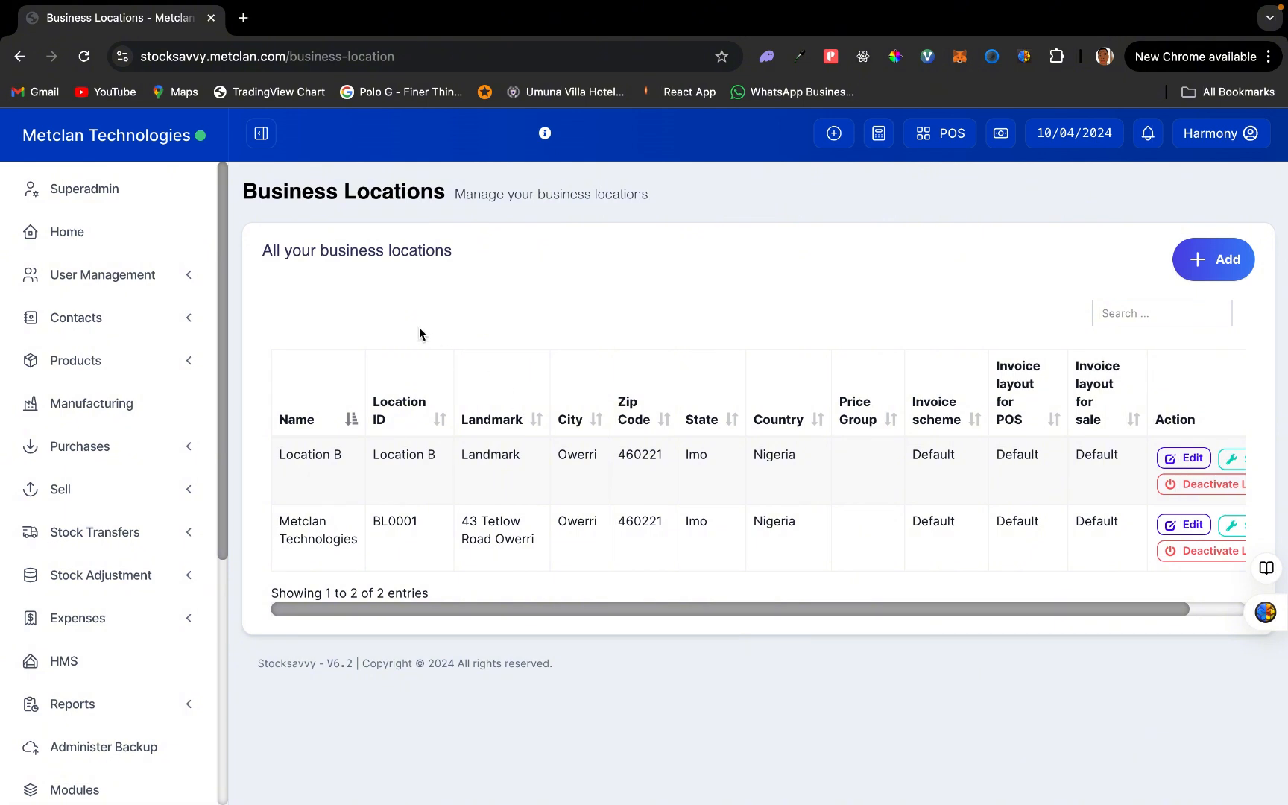
# - Start adding a new product and name it Dettol Soap
pyautogui.click(164, 364)
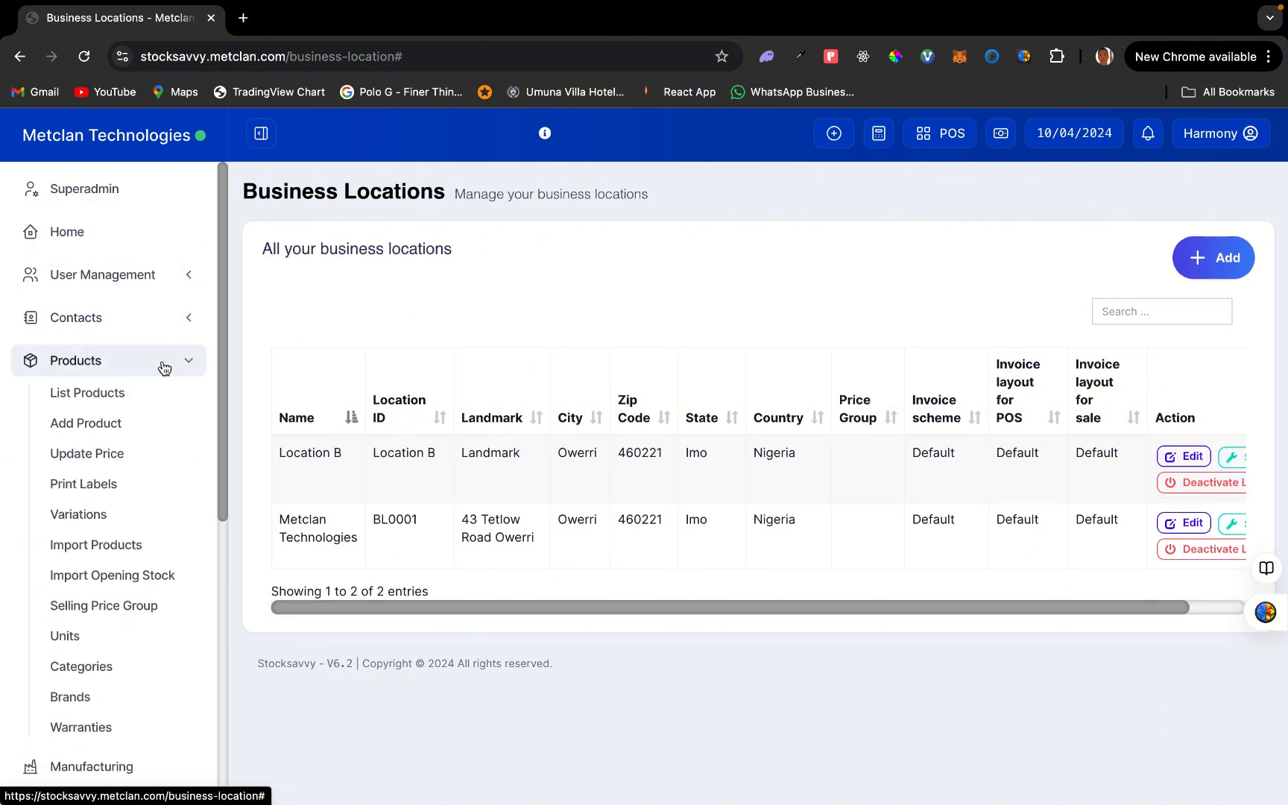
pyautogui.click(107, 424)
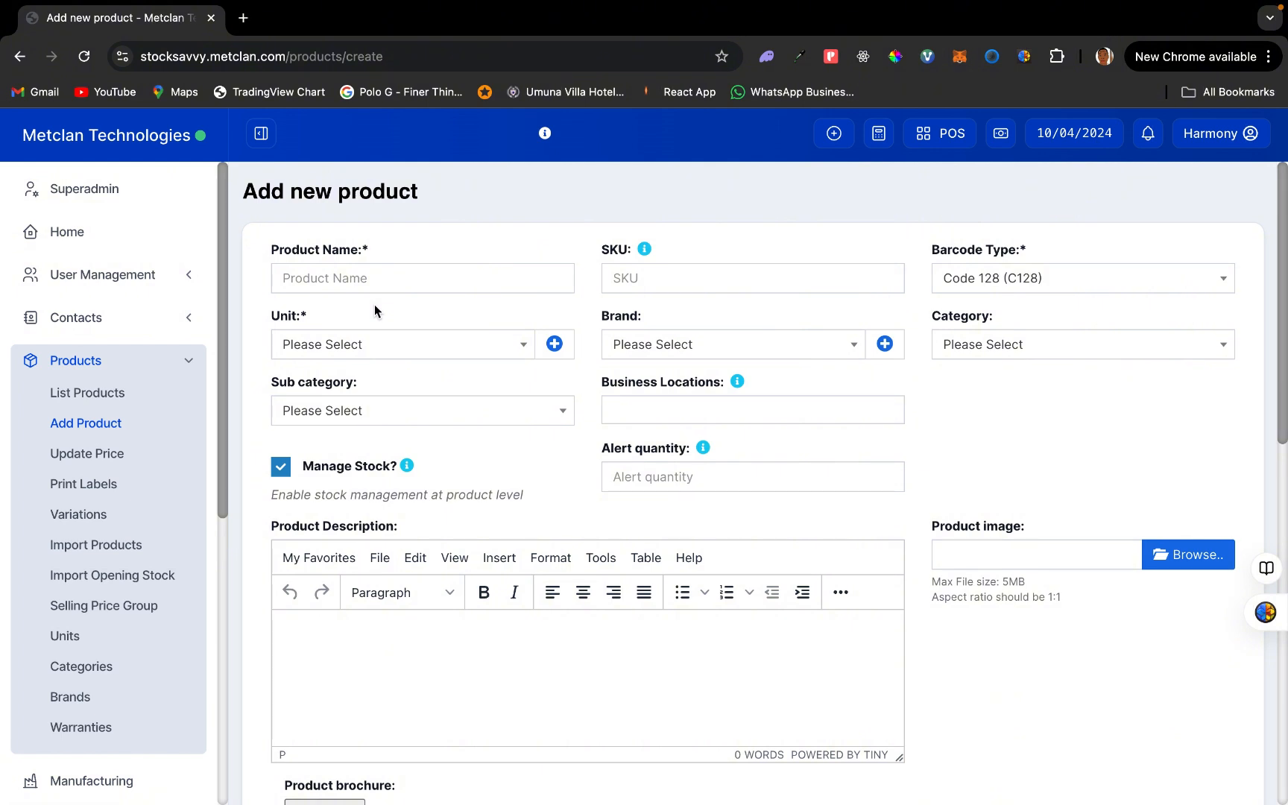
pyautogui.click(536, 289)
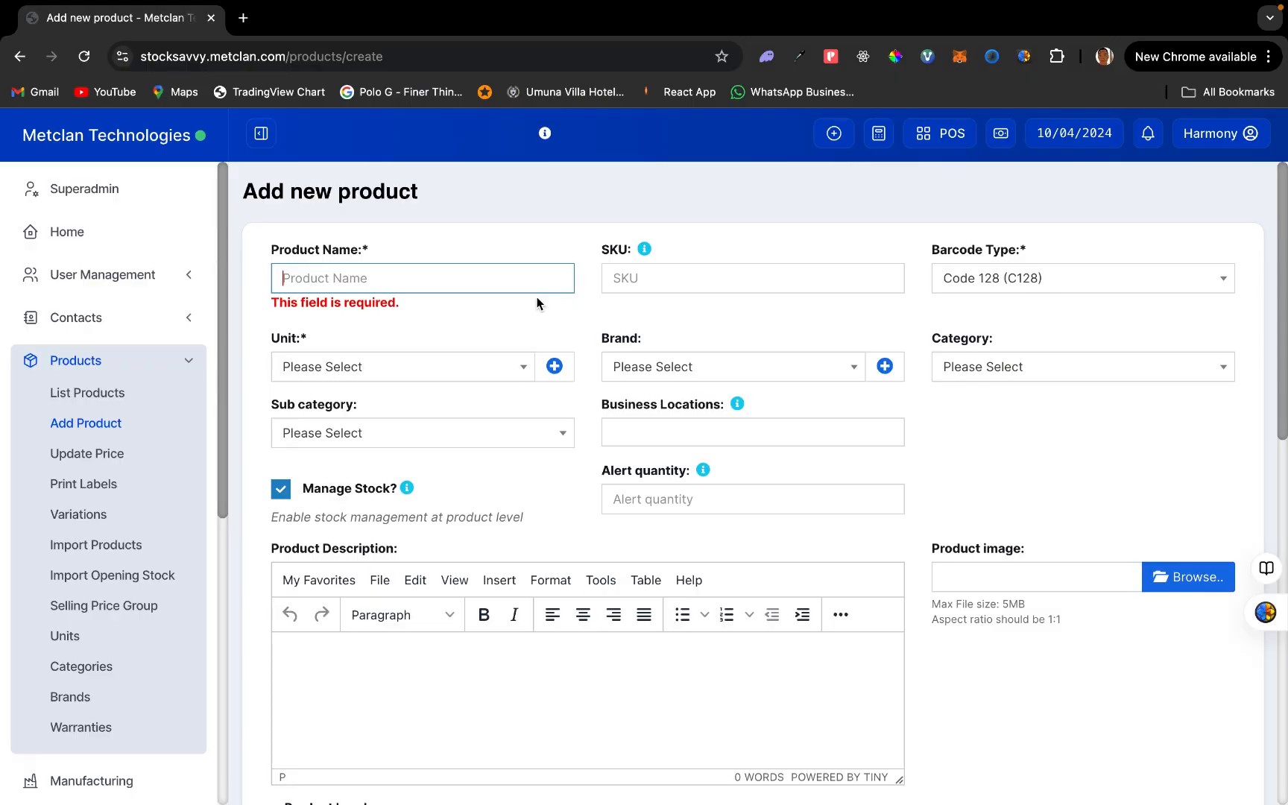
pyautogui.write('Dettol Soap')
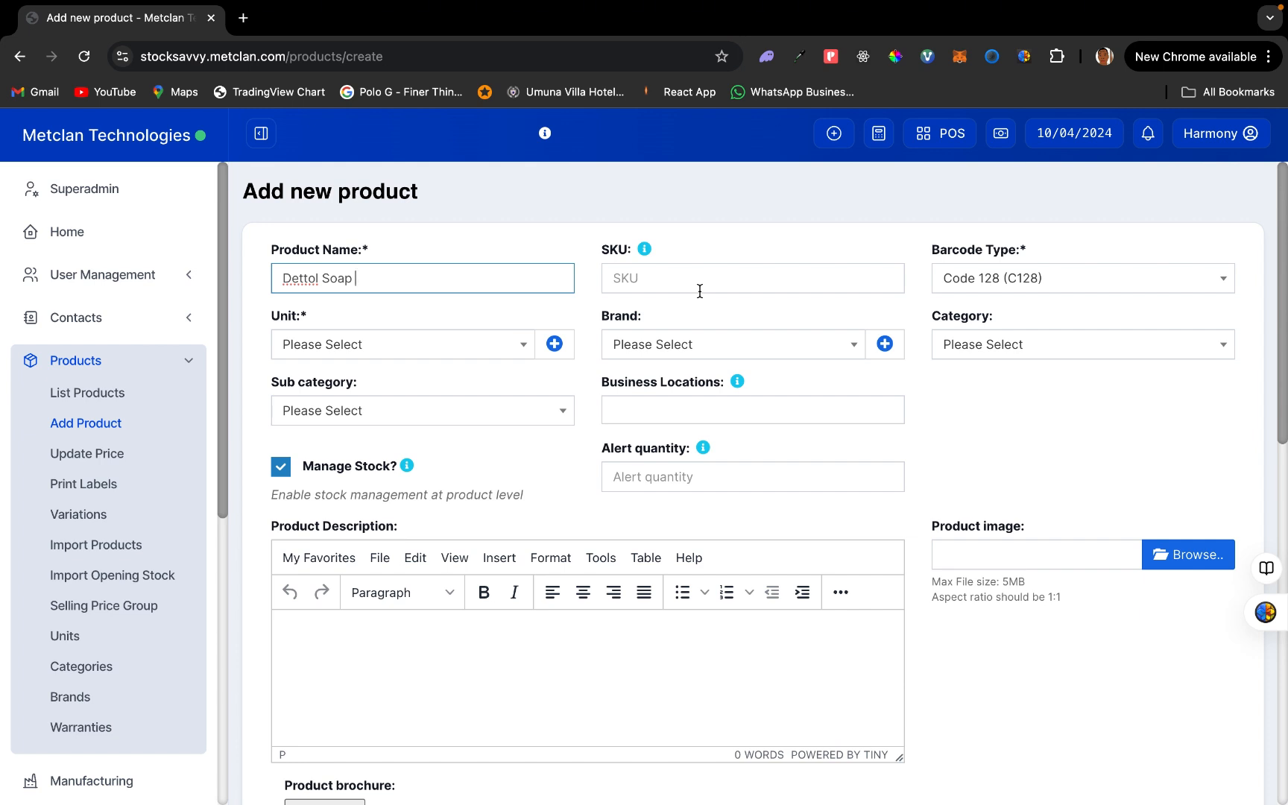
# - Set the product's unit to Pieces (Pc(s)) and its category to SOAP
pyautogui.scroll(-1, 507, 383)
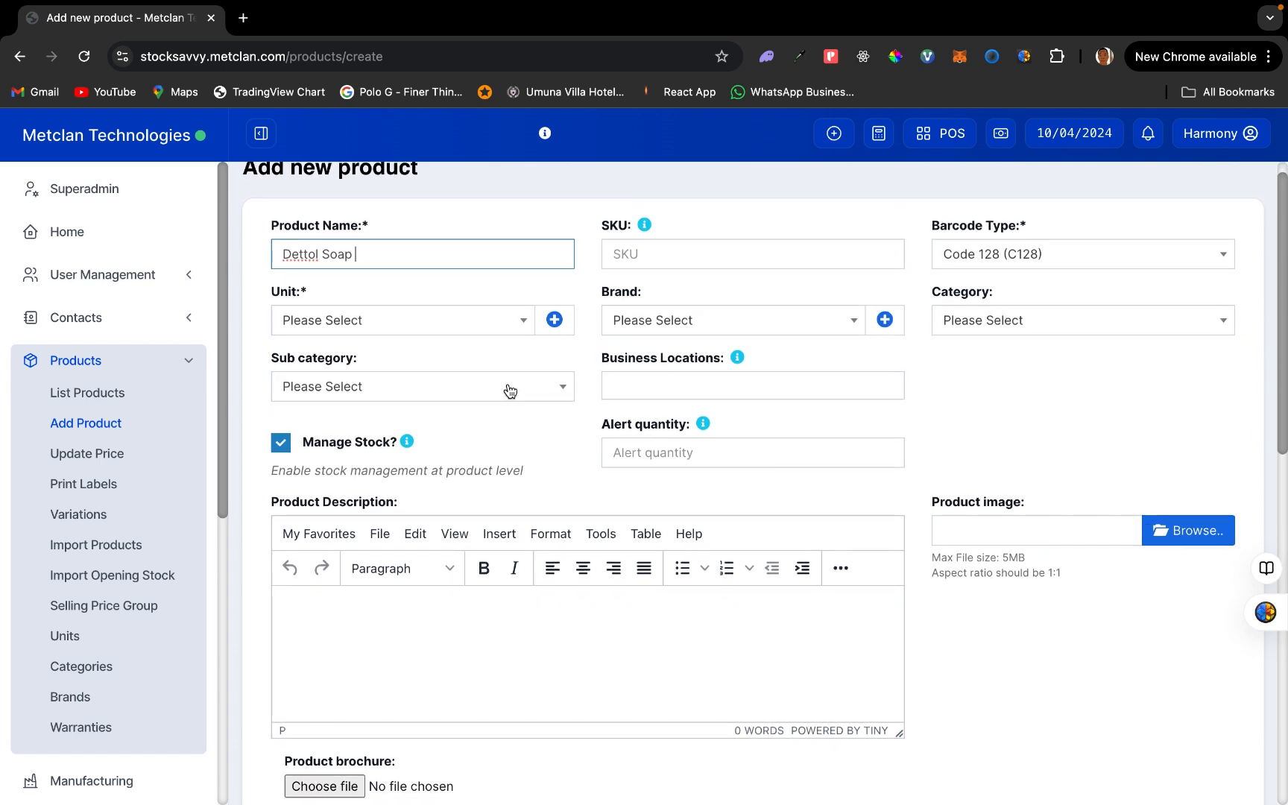
pyautogui.click(425, 321)
pyautogui.click(398, 417)
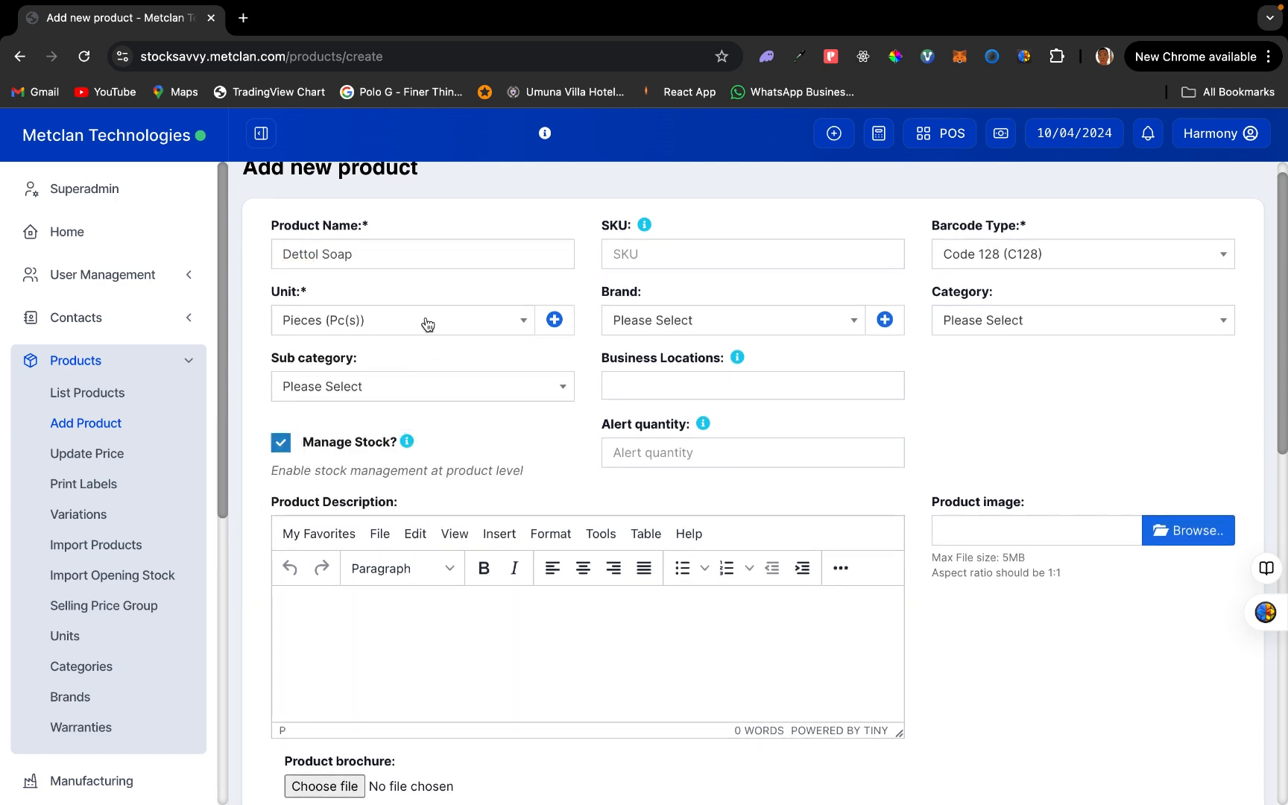
pyautogui.click(1036, 322)
pyautogui.scroll(-3, 997, 507)
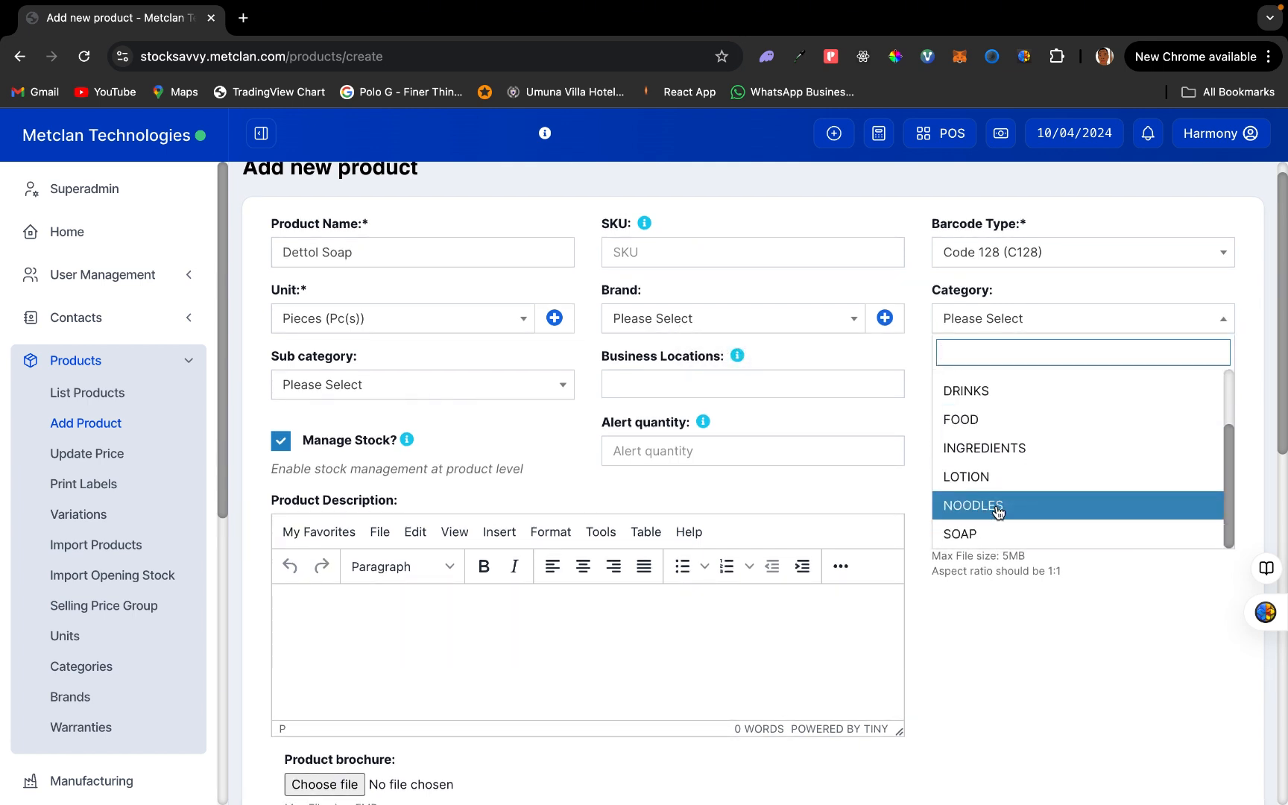
pyautogui.click(989, 534)
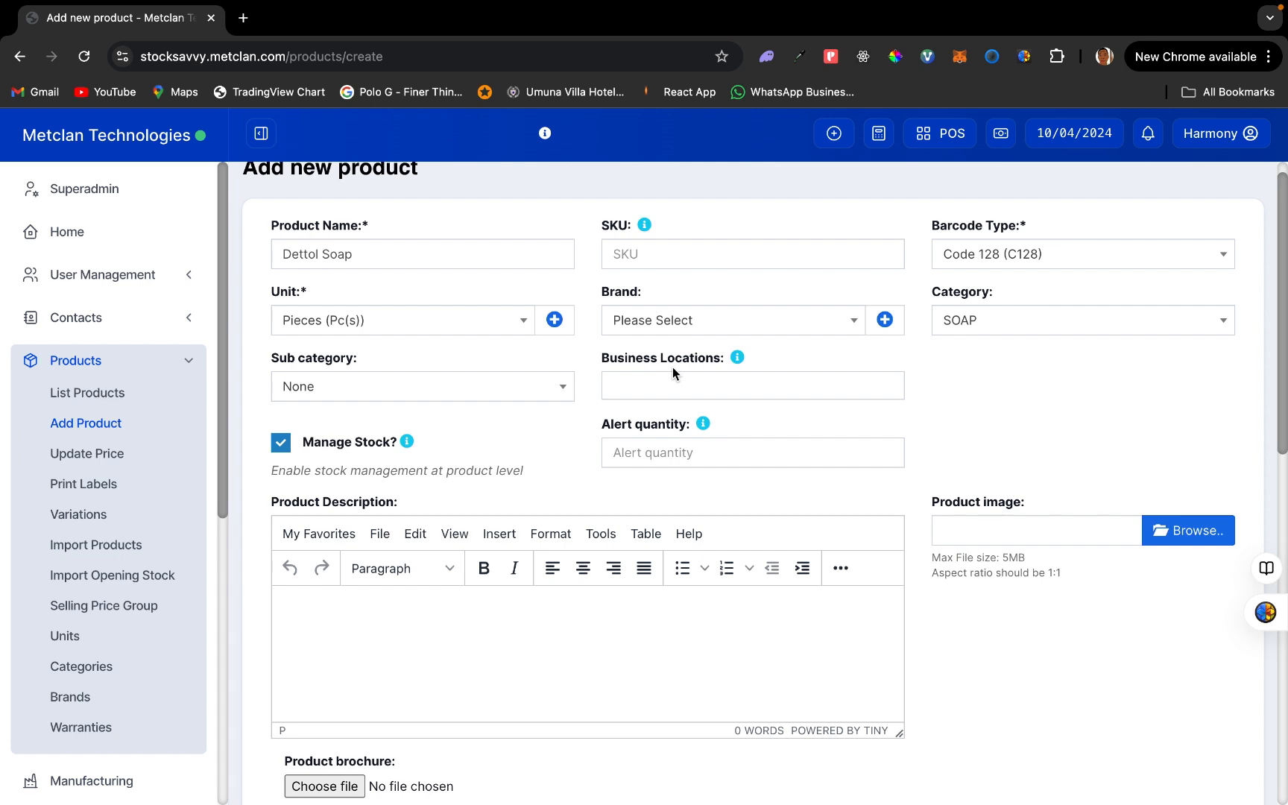
# - Assign the Dettol Soap product to Location B only, removing Metclan Technologies (BL0001) from its business locations
pyautogui.click(716, 392)
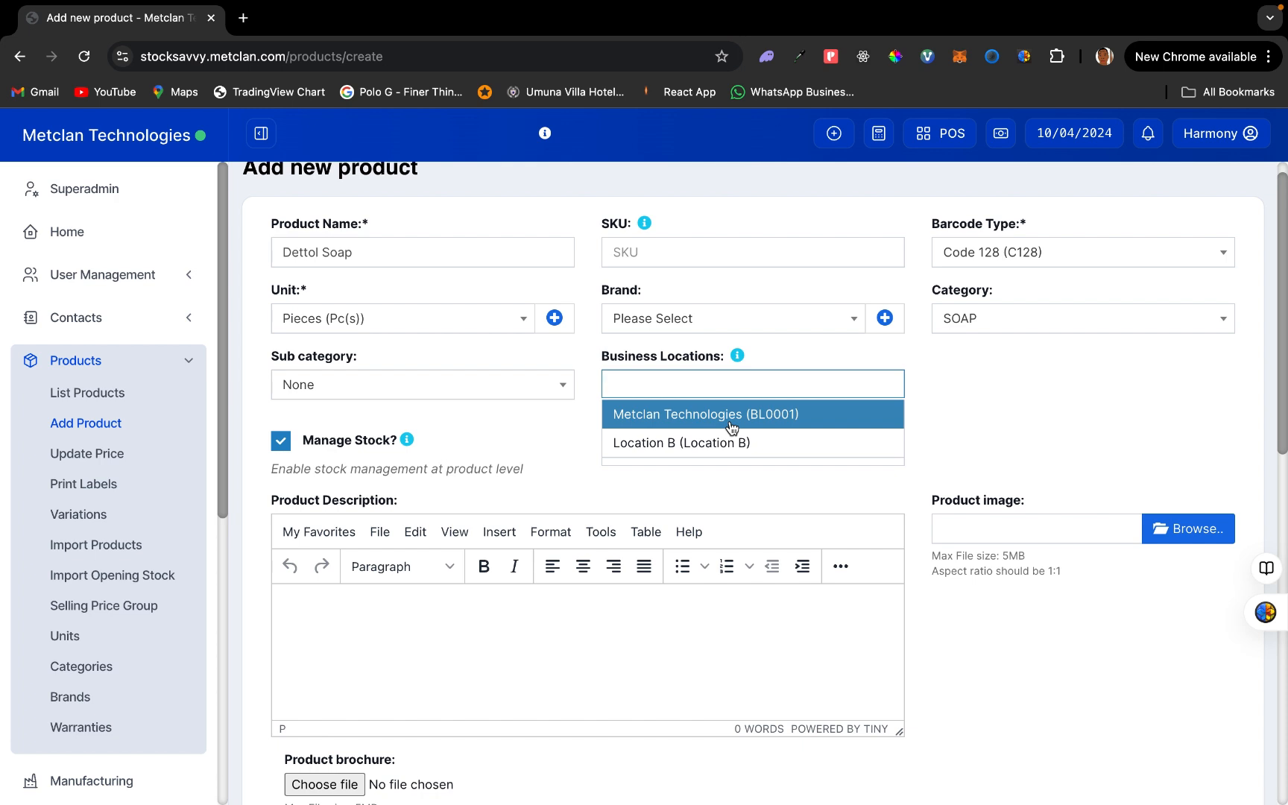
pyautogui.click(731, 417)
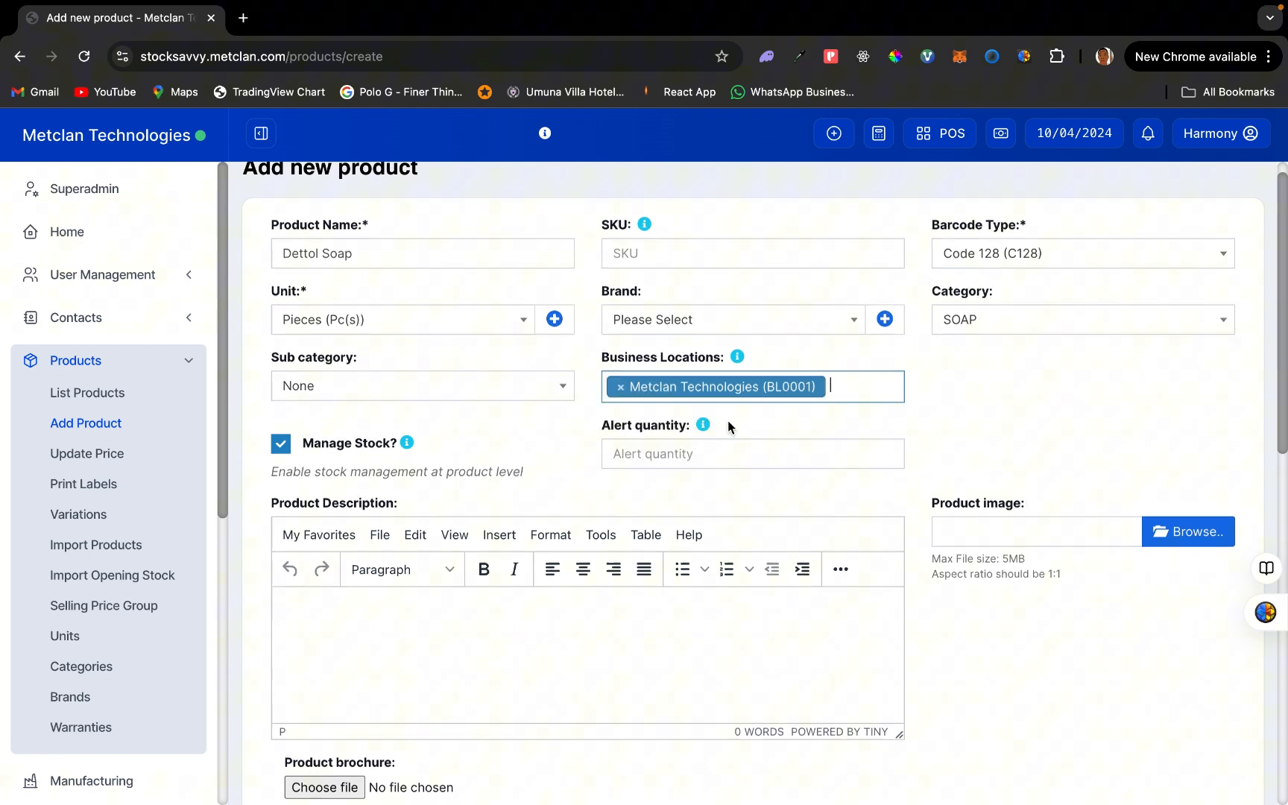
pyautogui.click(850, 386)
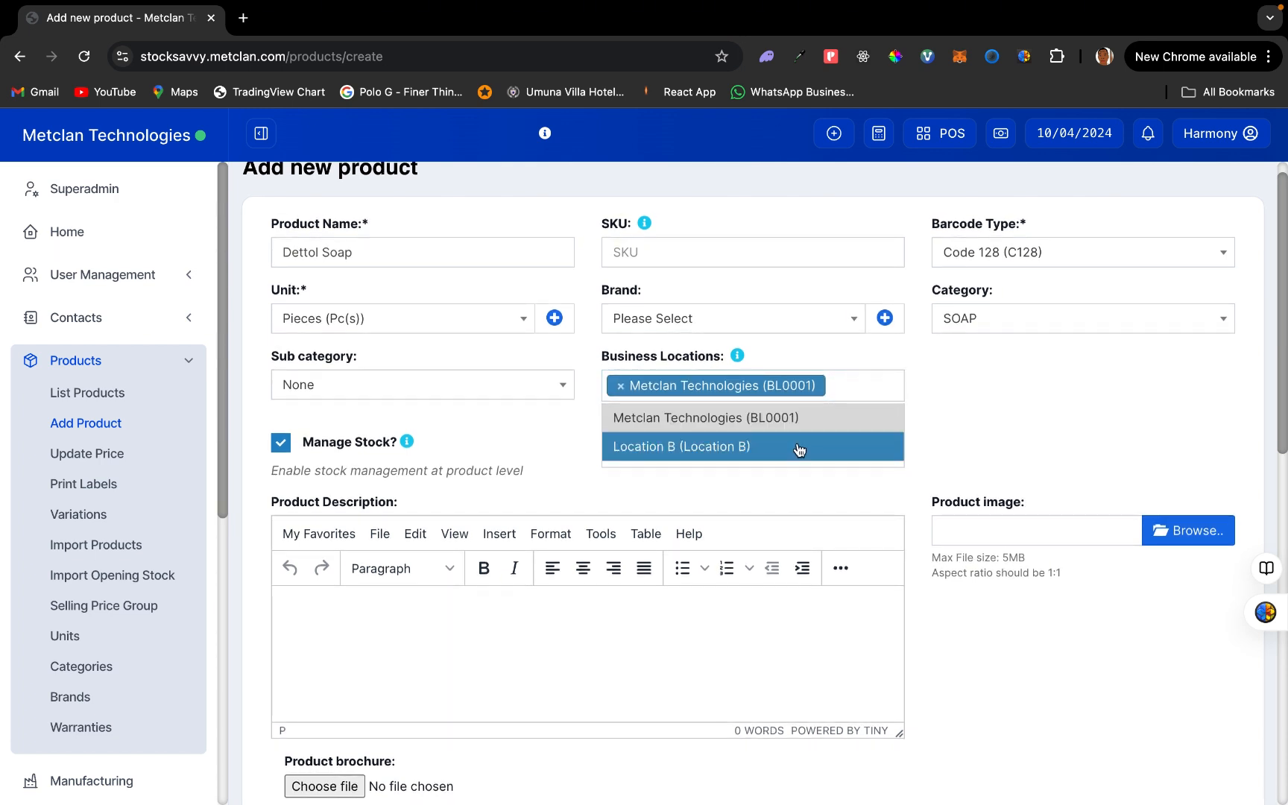
pyautogui.click(801, 445)
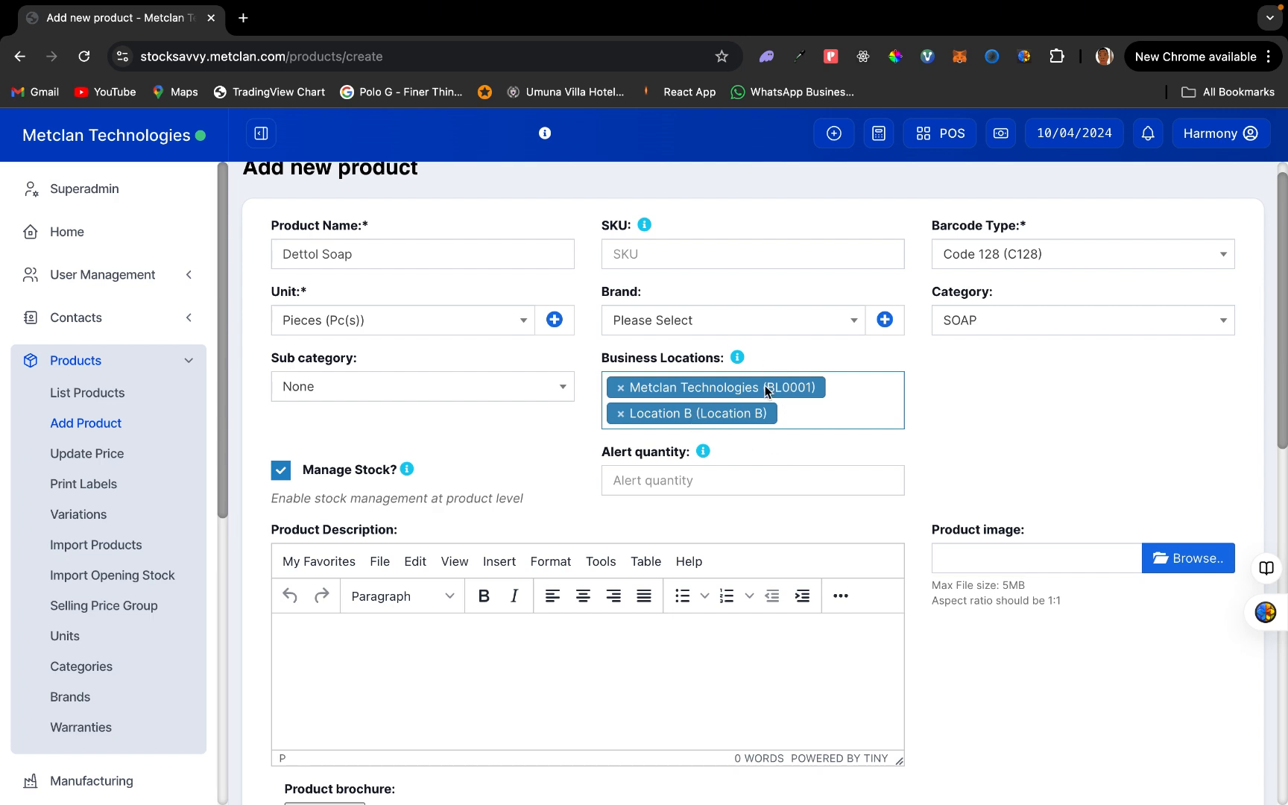
pyautogui.click(622, 389)
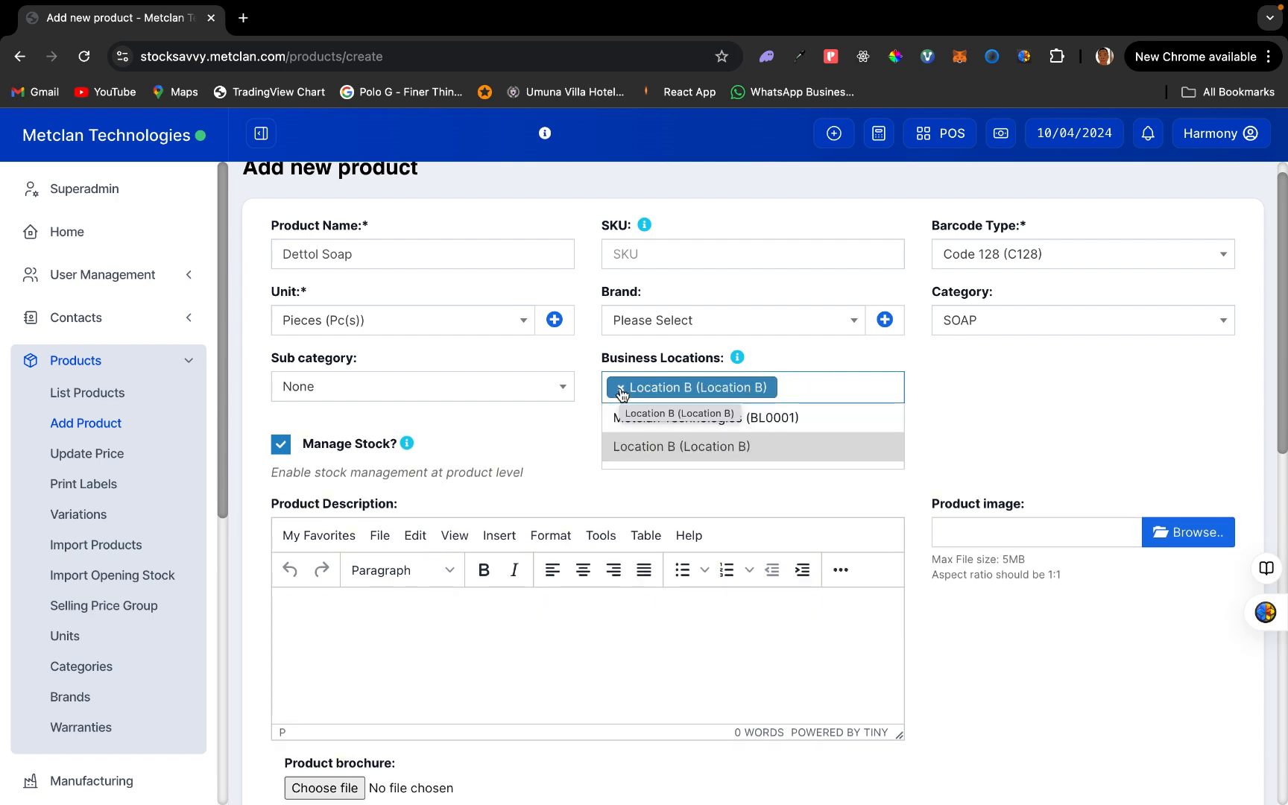
pyautogui.click(571, 432)
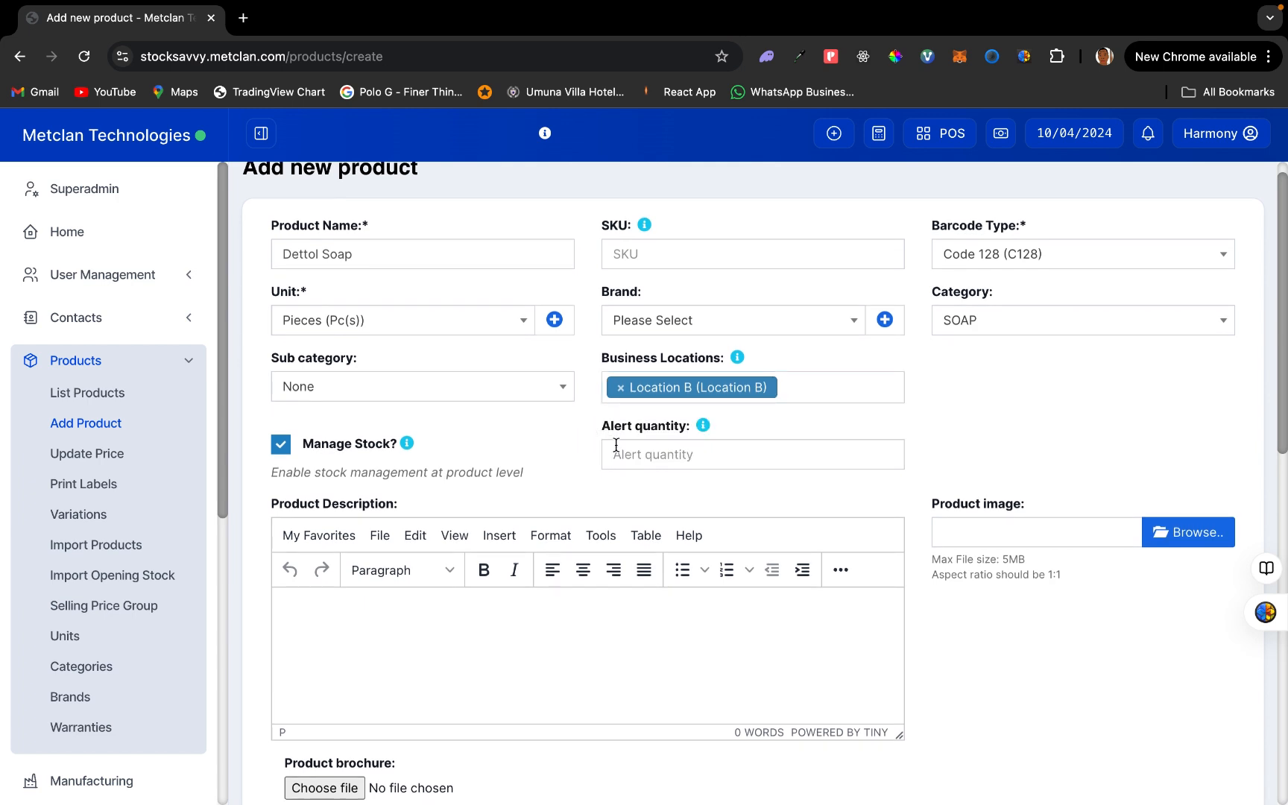
# - Set the product's alert quantity to 50
pyautogui.scroll(-1, 615, 445)
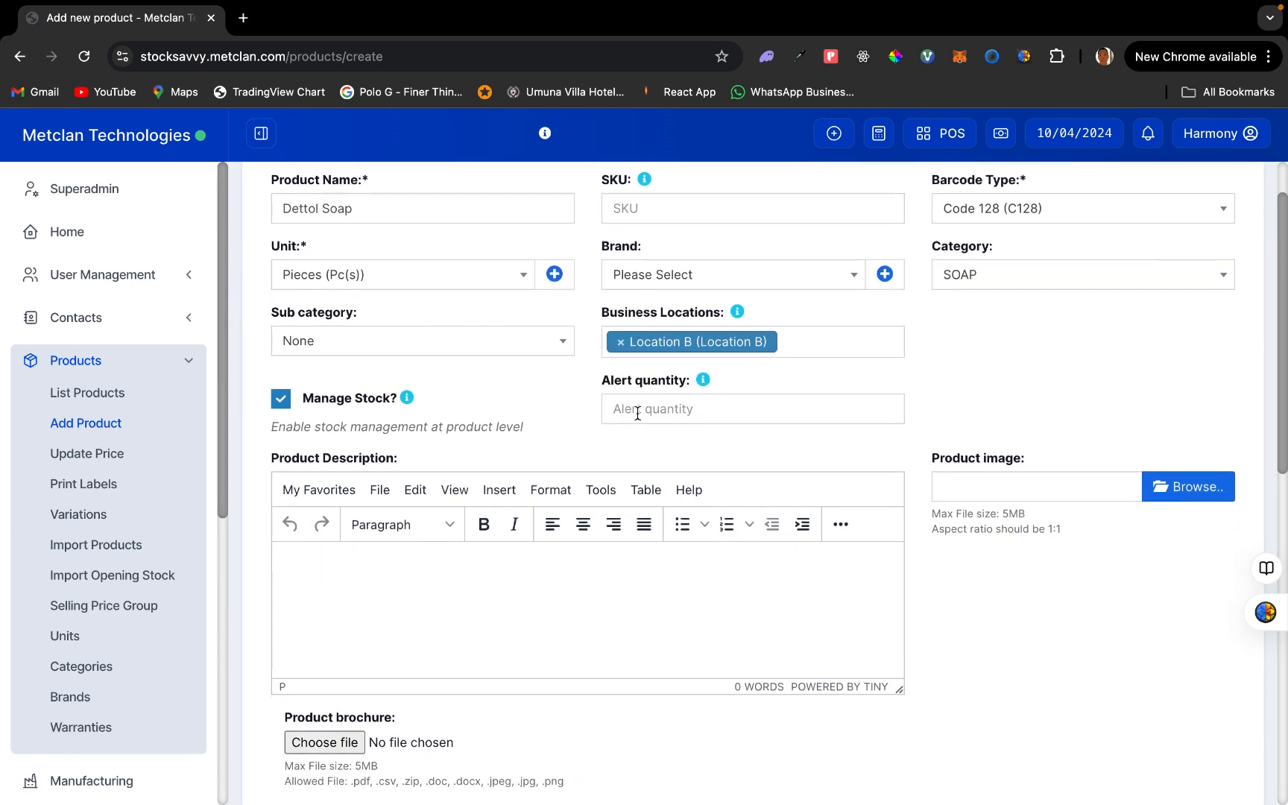
pyautogui.click(638, 413)
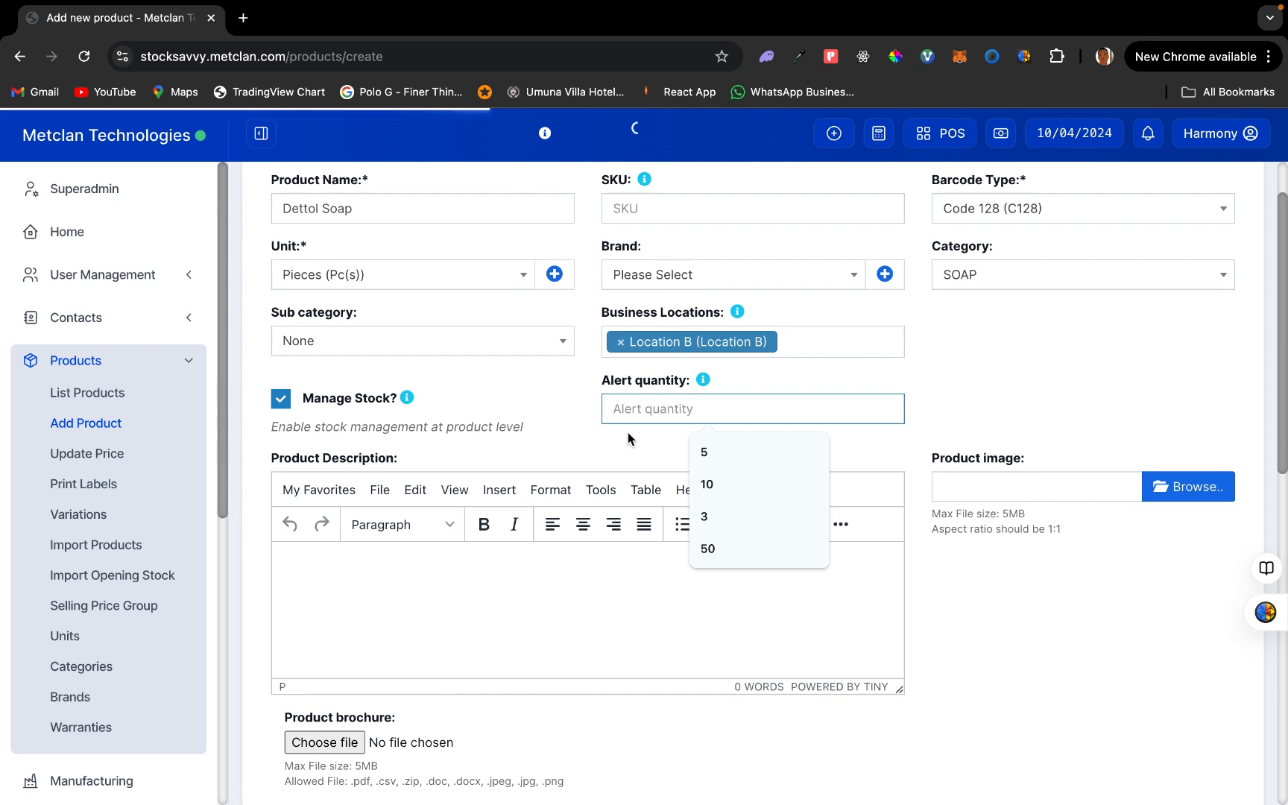
pyautogui.click(705, 481)
pyautogui.press('BackSpace')
pyautogui.press('BackSpace')
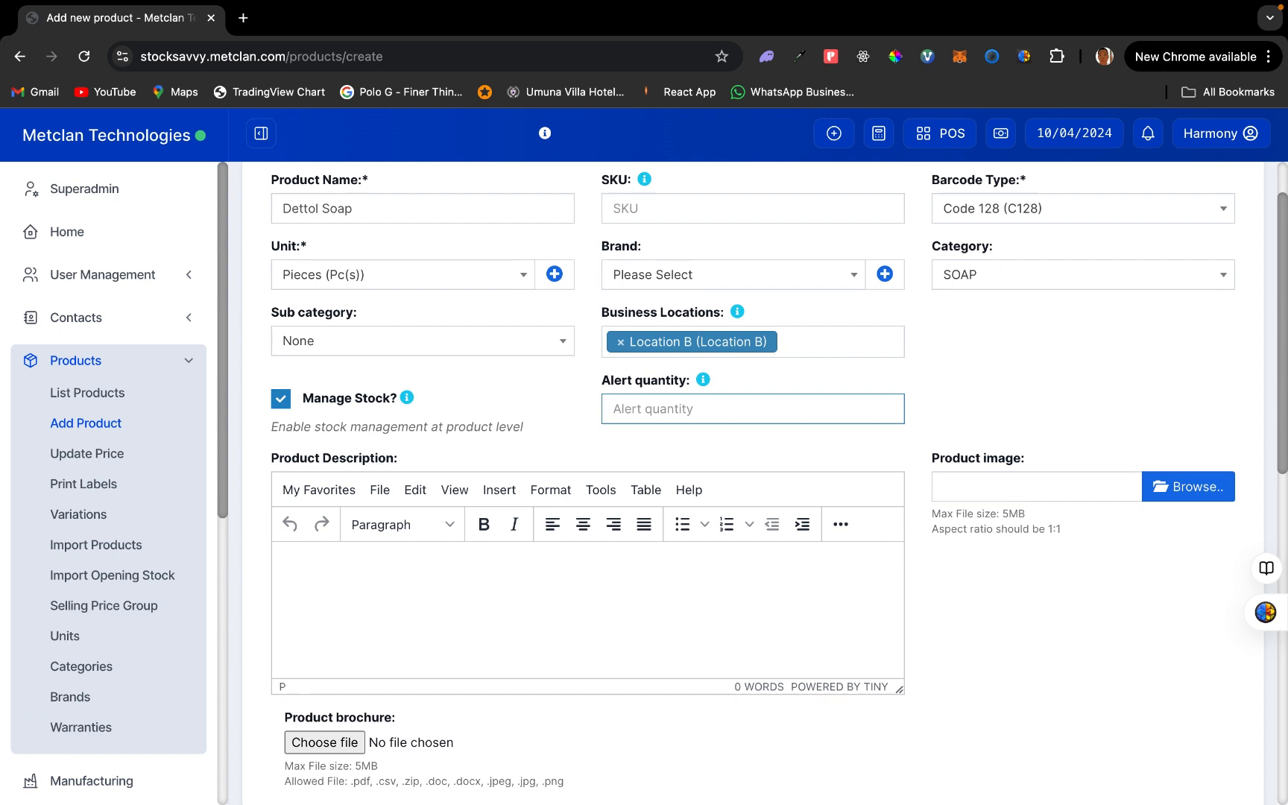
pyautogui.write('50')
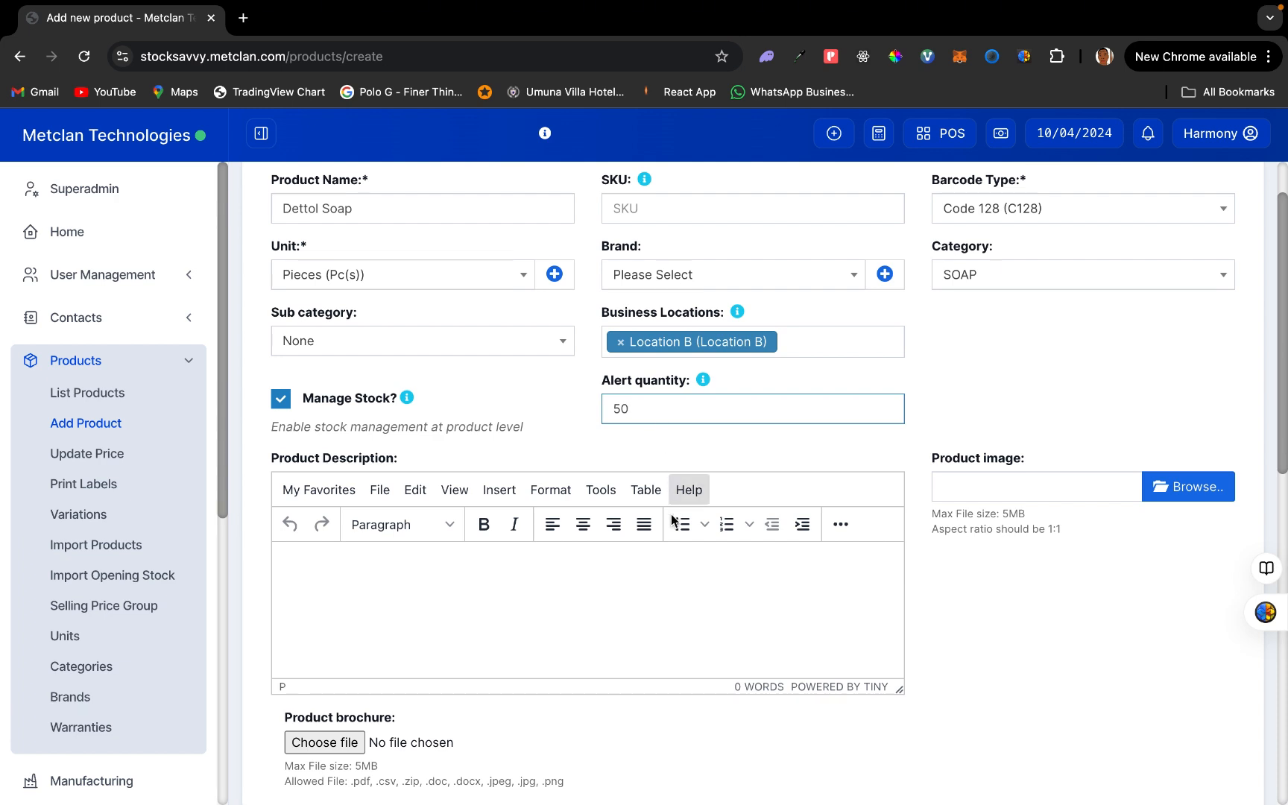
# - Set the product's expiry period to 5 months
pyautogui.scroll(-2, 675, 522)
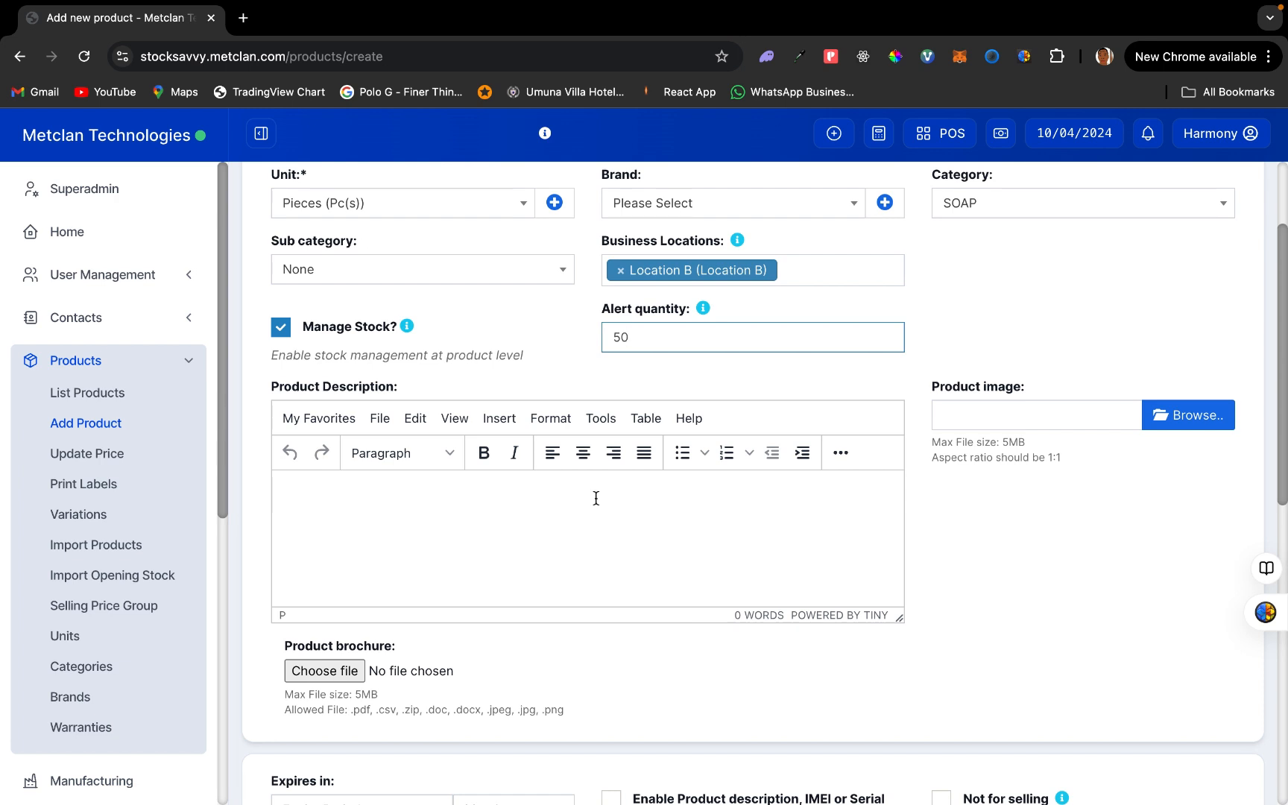
pyautogui.click(981, 427)
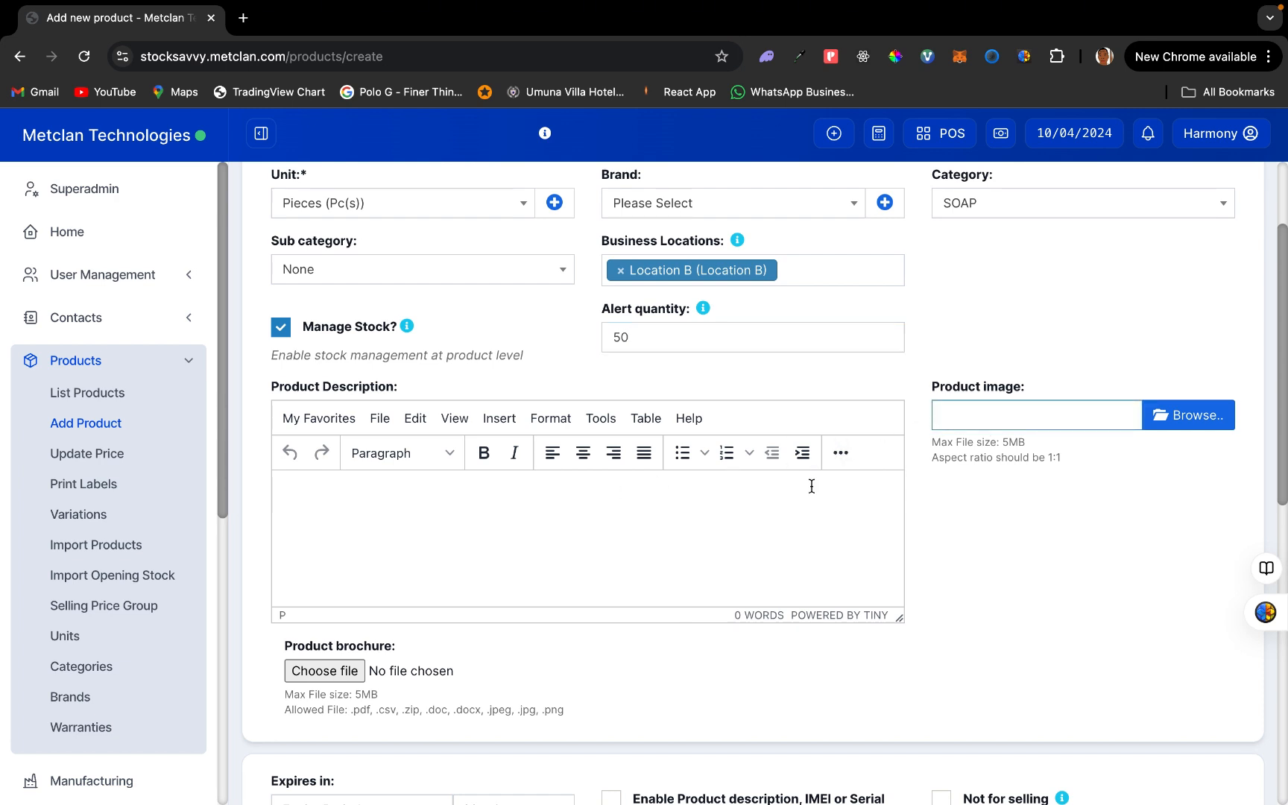
pyautogui.scroll(-3, 620, 523)
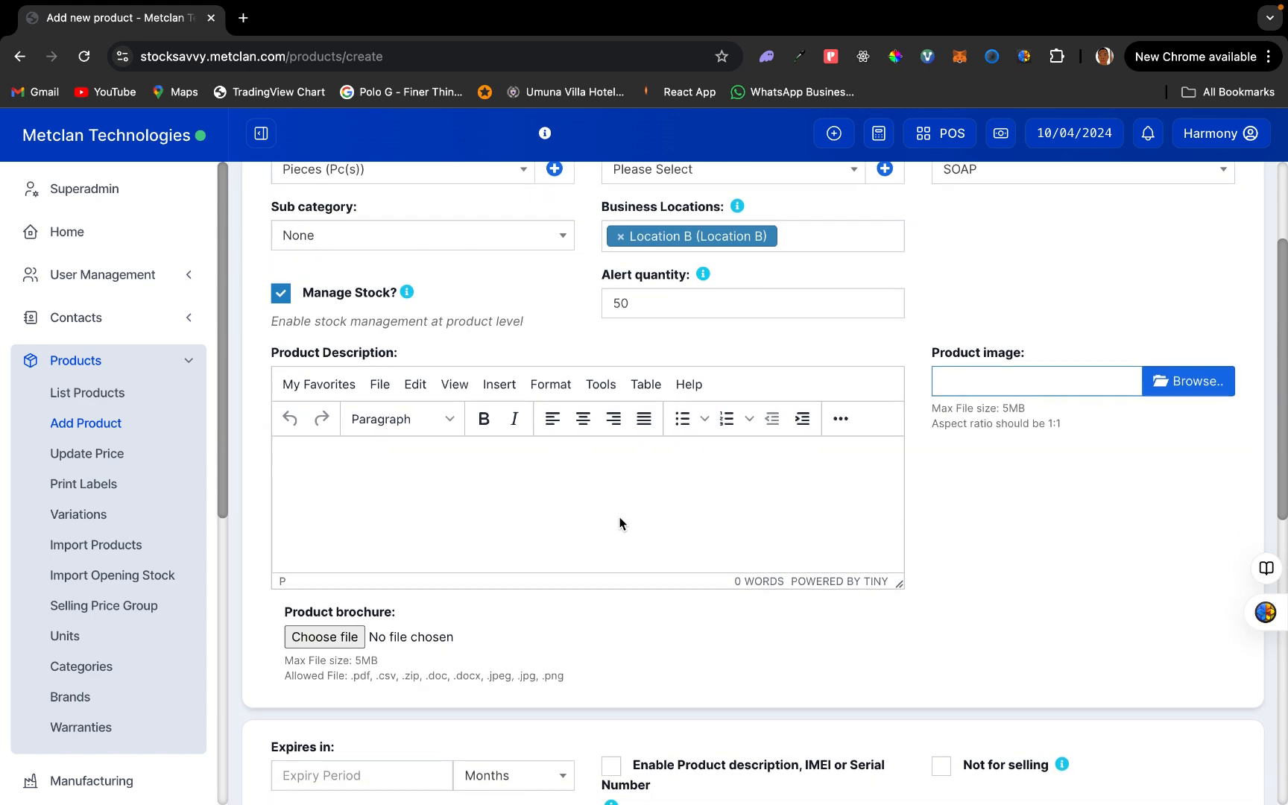
pyautogui.scroll(-5, 619, 523)
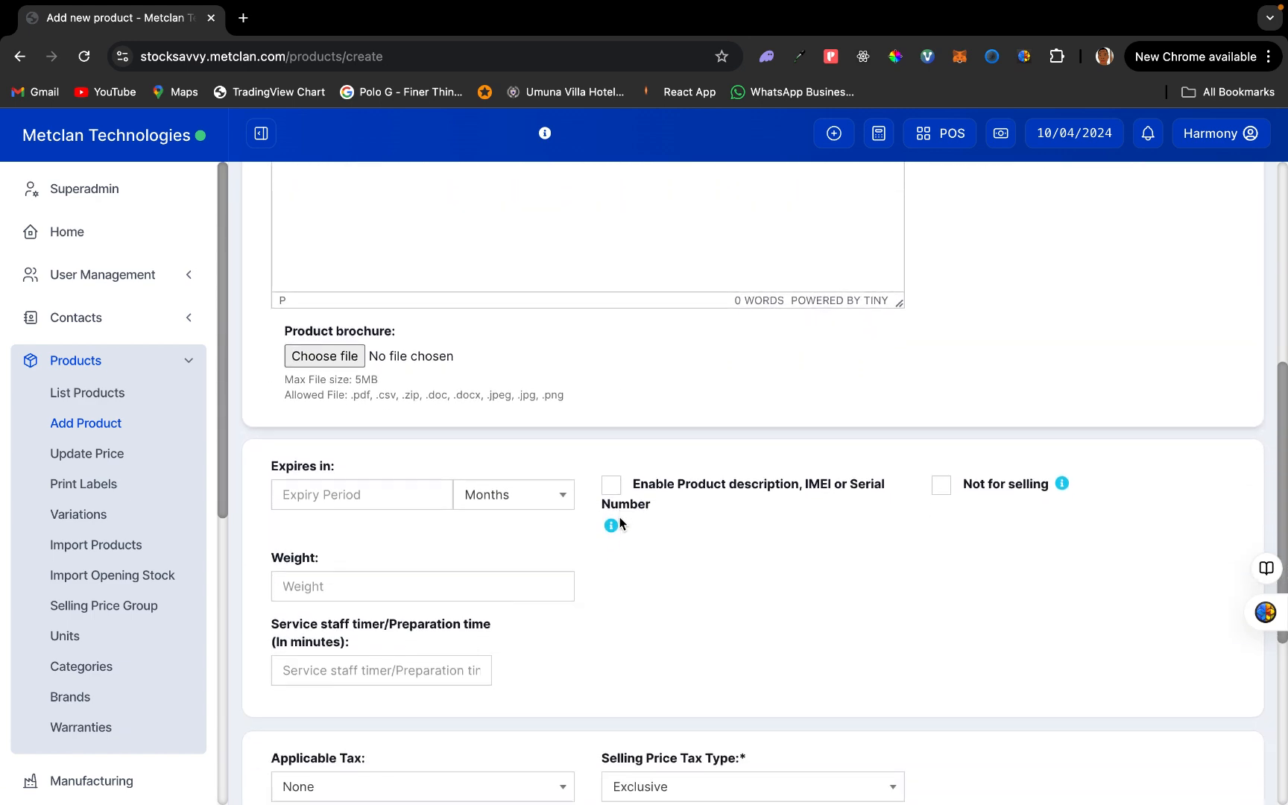
pyautogui.scroll(-1, 619, 523)
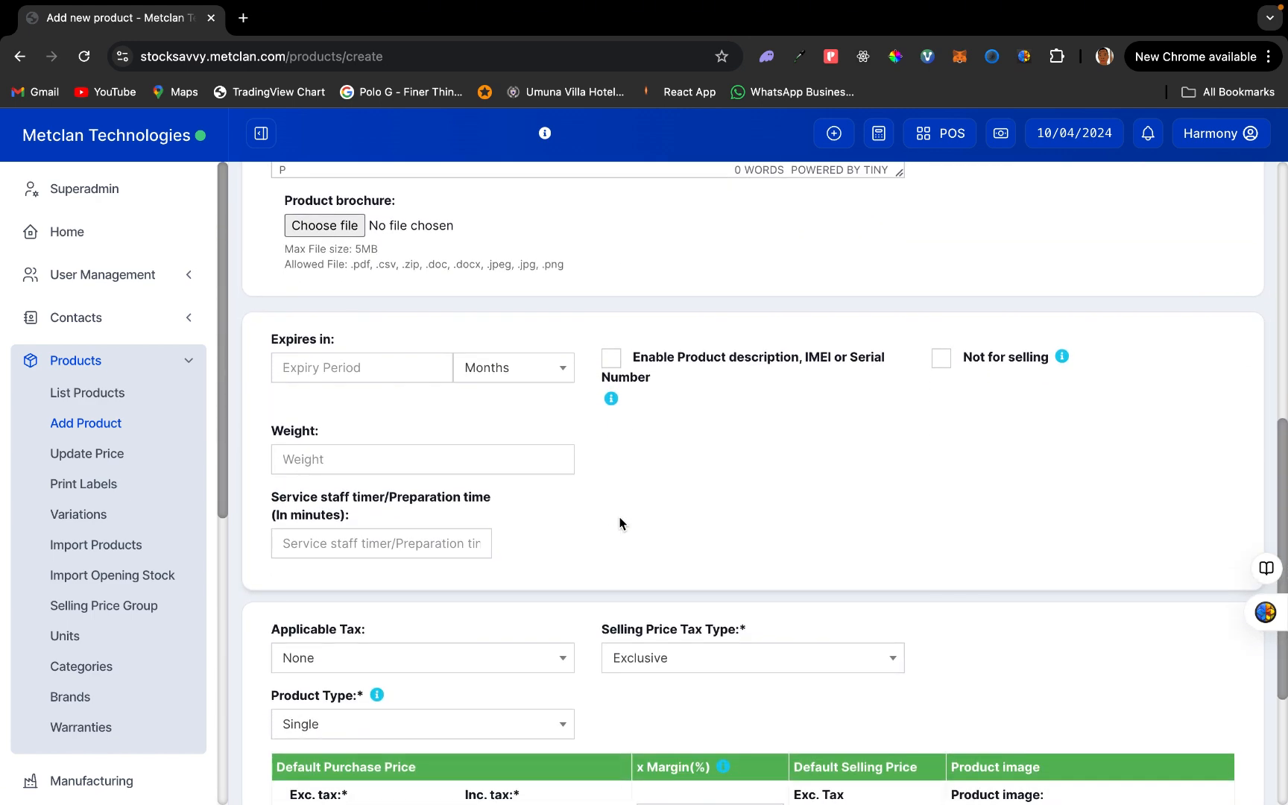
pyautogui.click(388, 367)
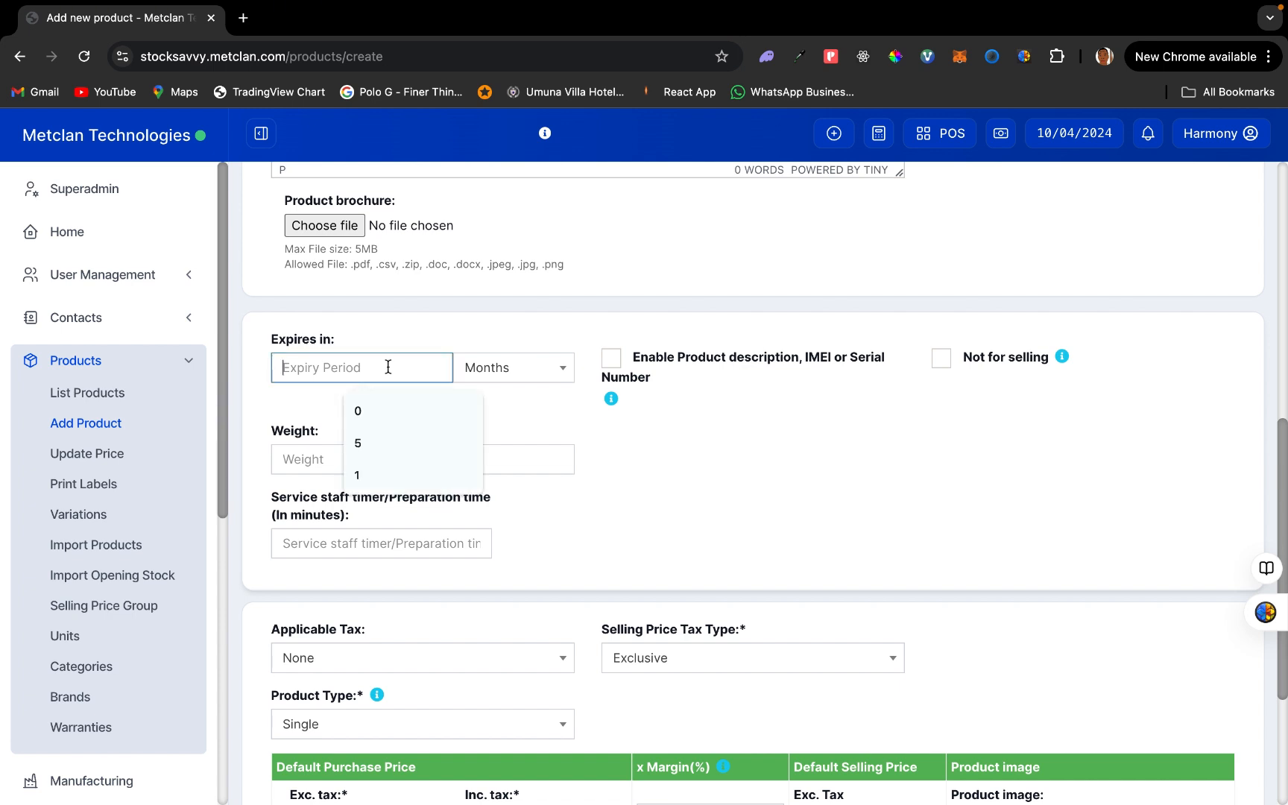
pyautogui.click(386, 441)
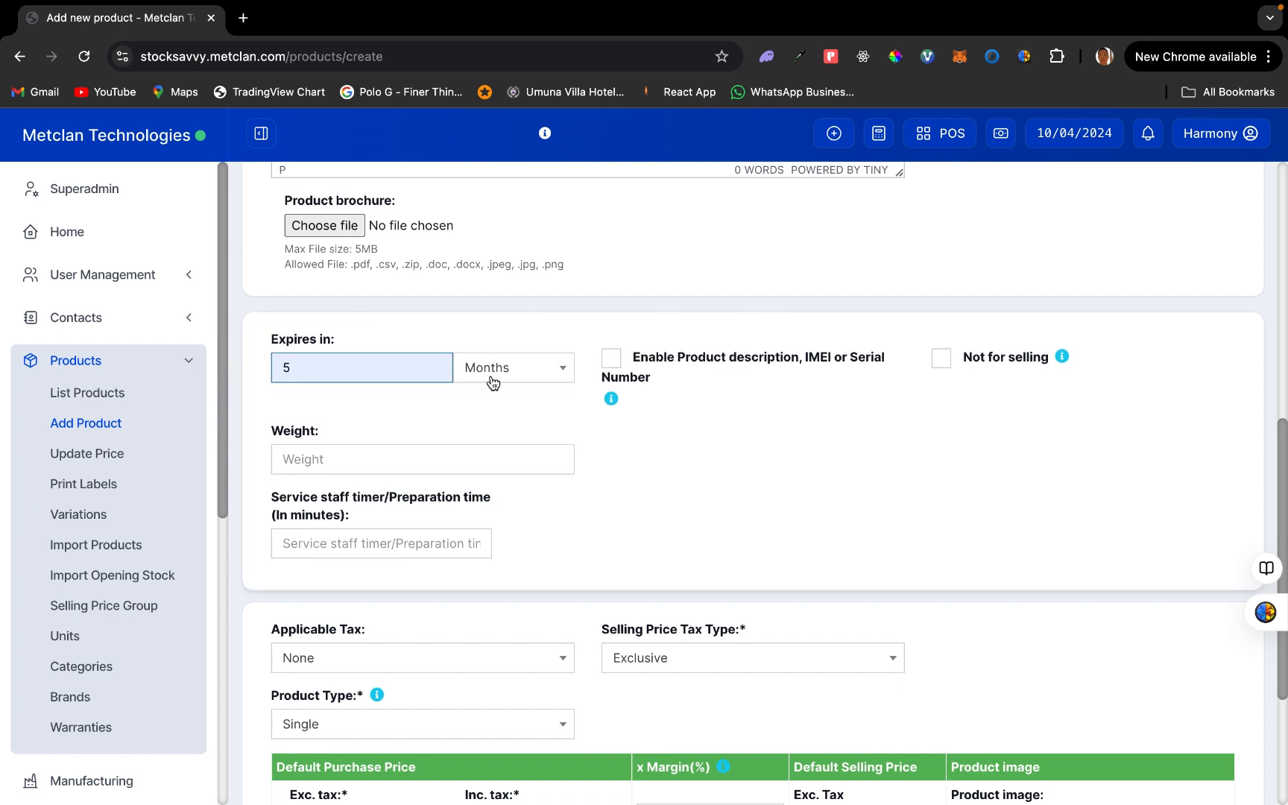
# - Set the purchase price to 500 and the selling price to 700, both excluding tax, and save the product
pyautogui.scroll(-4, 650, 511)
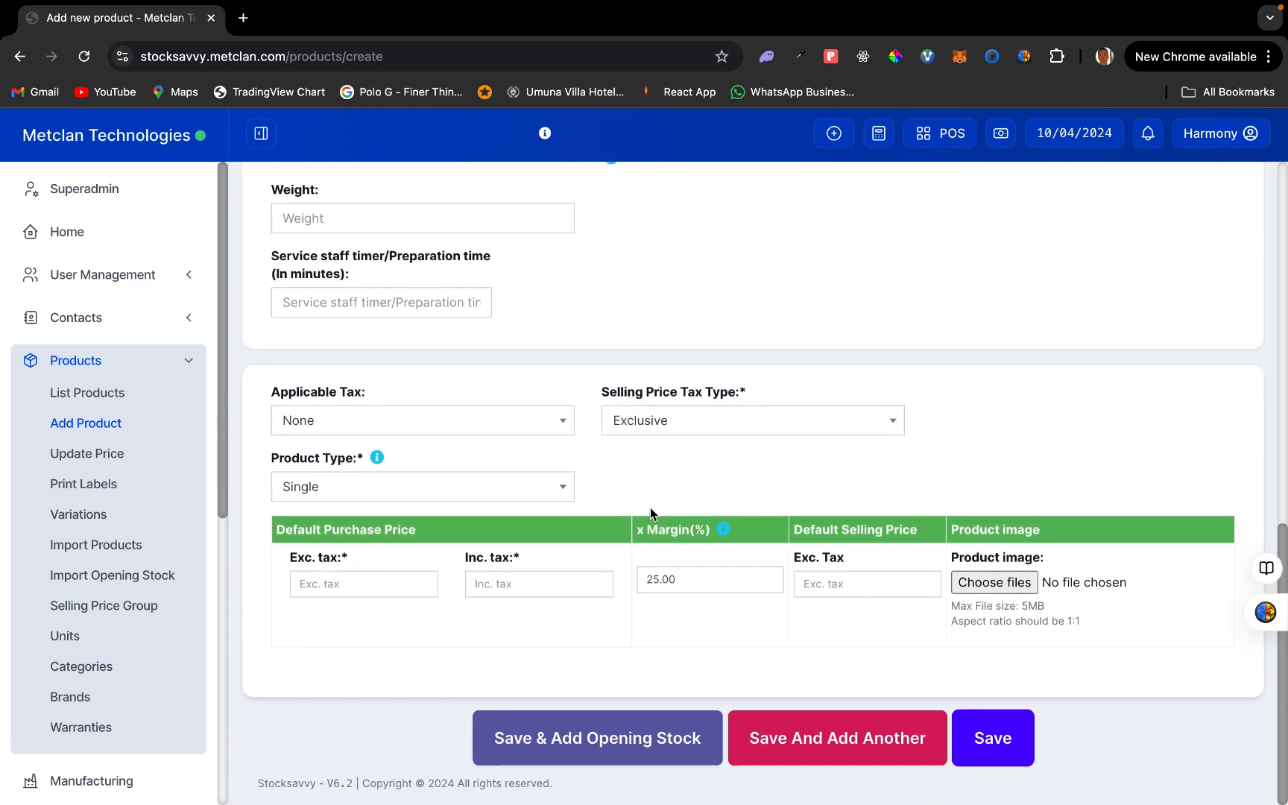
pyautogui.click(373, 578)
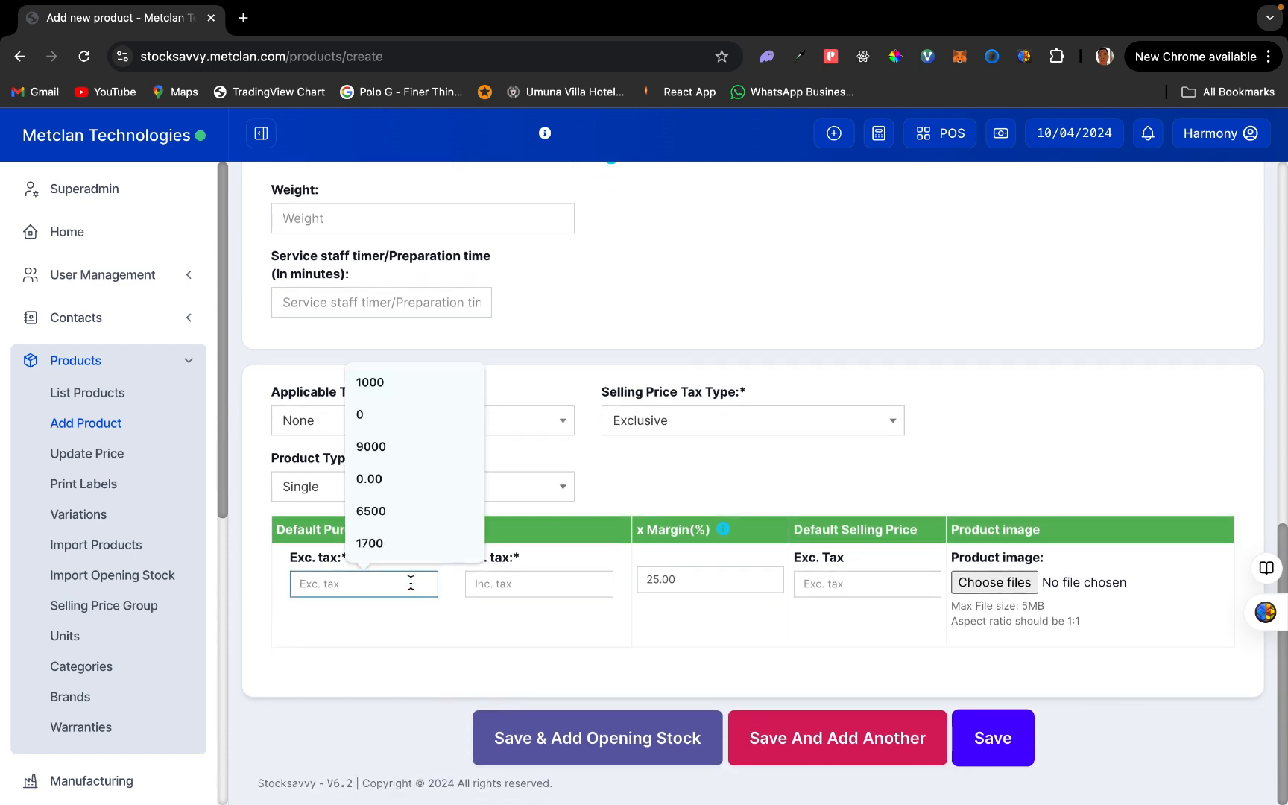
pyautogui.write('5')
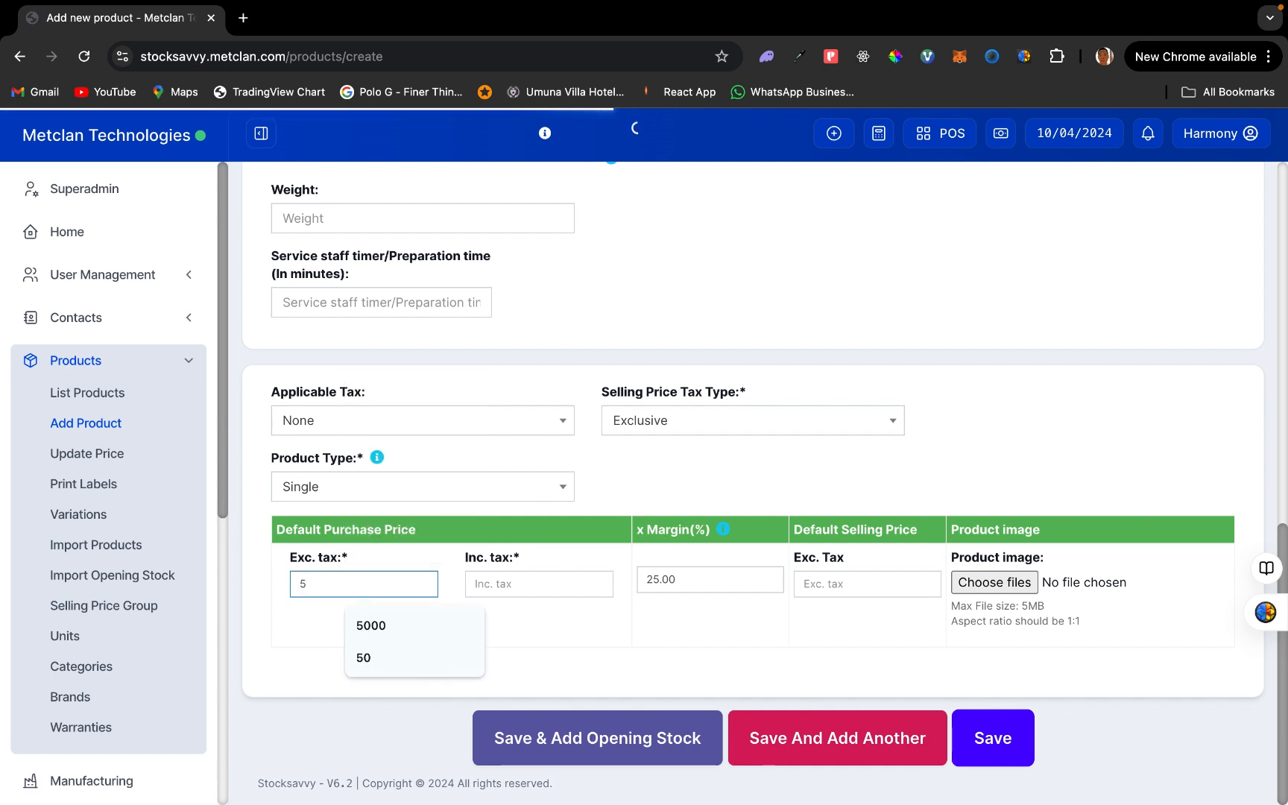
pyautogui.write('00')
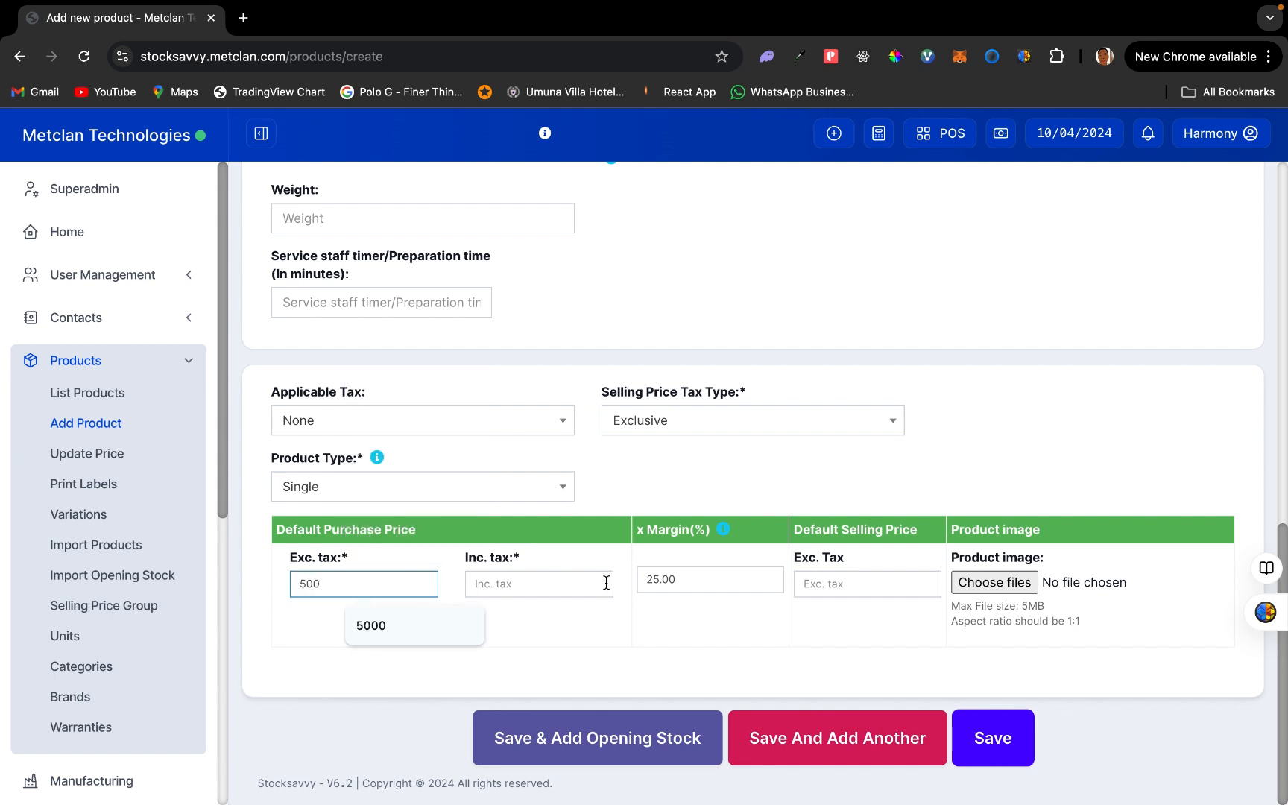
pyautogui.click(843, 579)
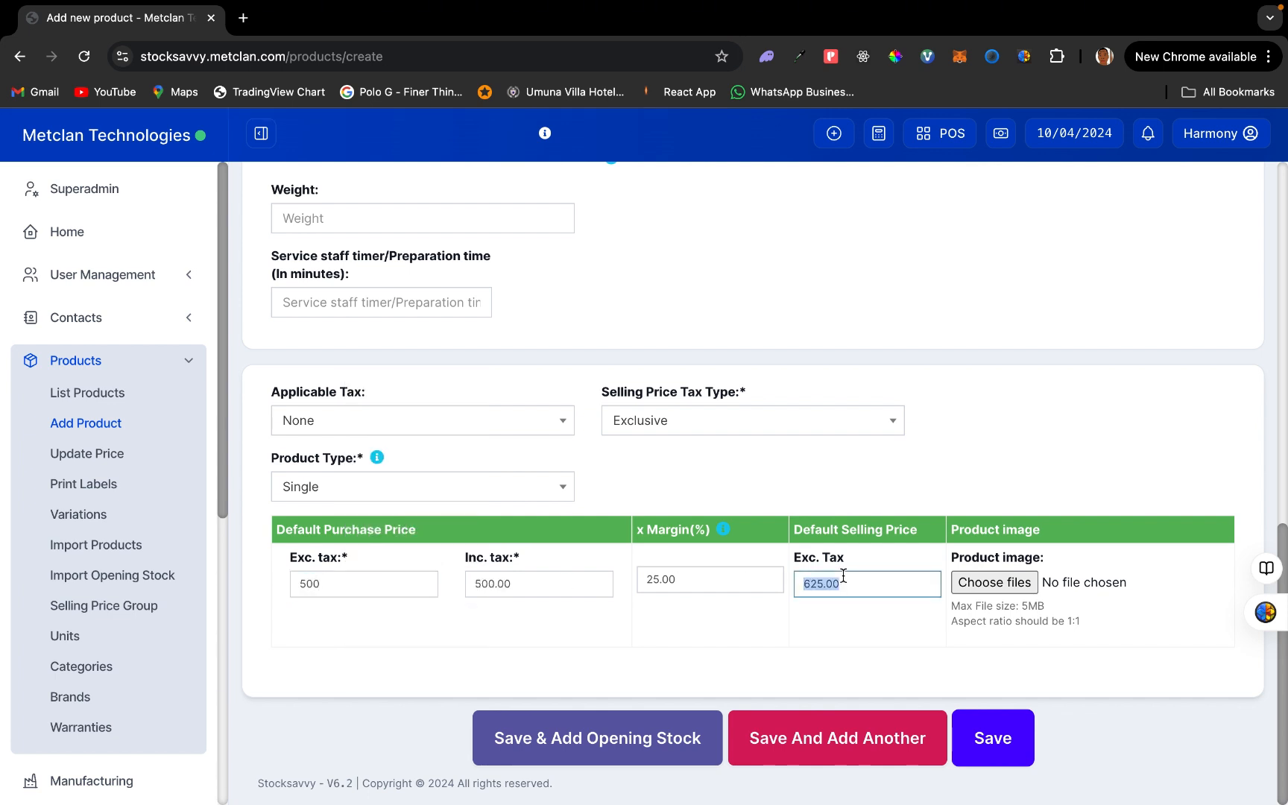
pyautogui.write('700')
pyautogui.scroll(7, 753, 483)
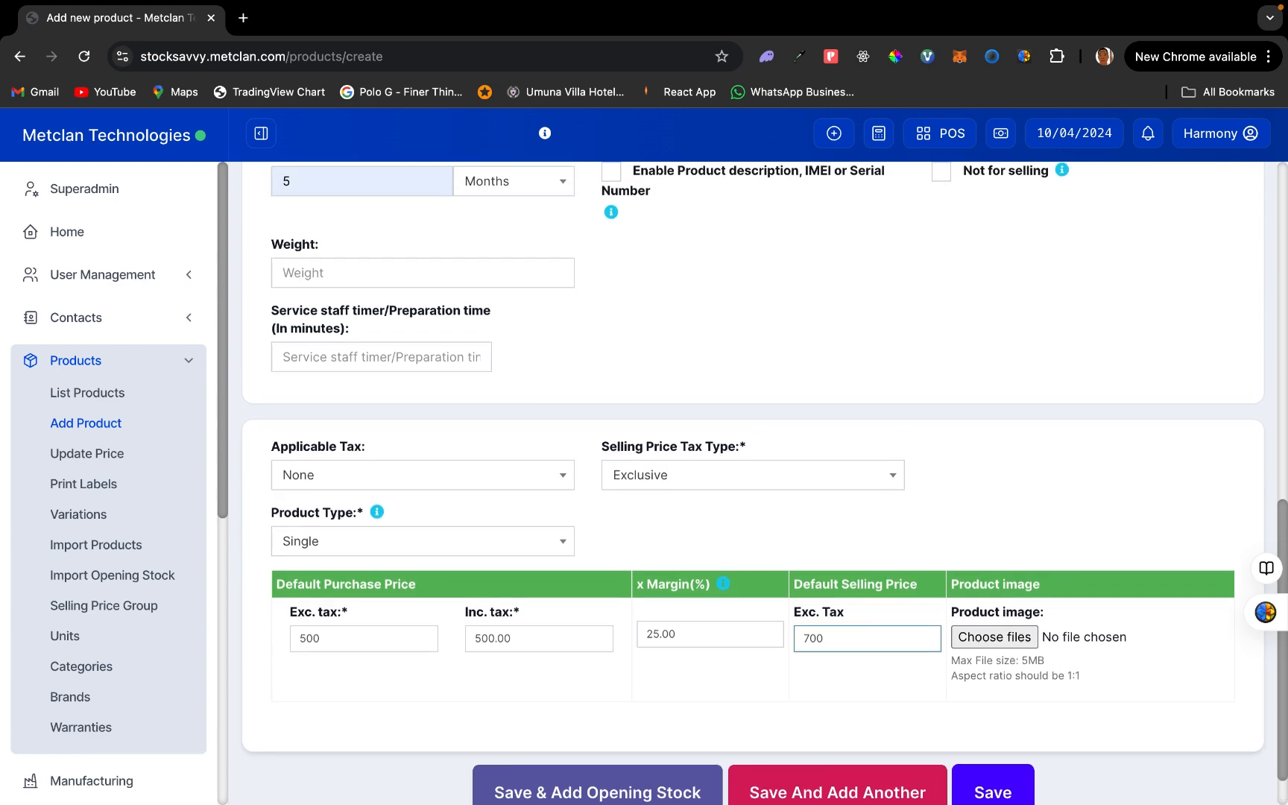
pyautogui.scroll(-7, 837, 560)
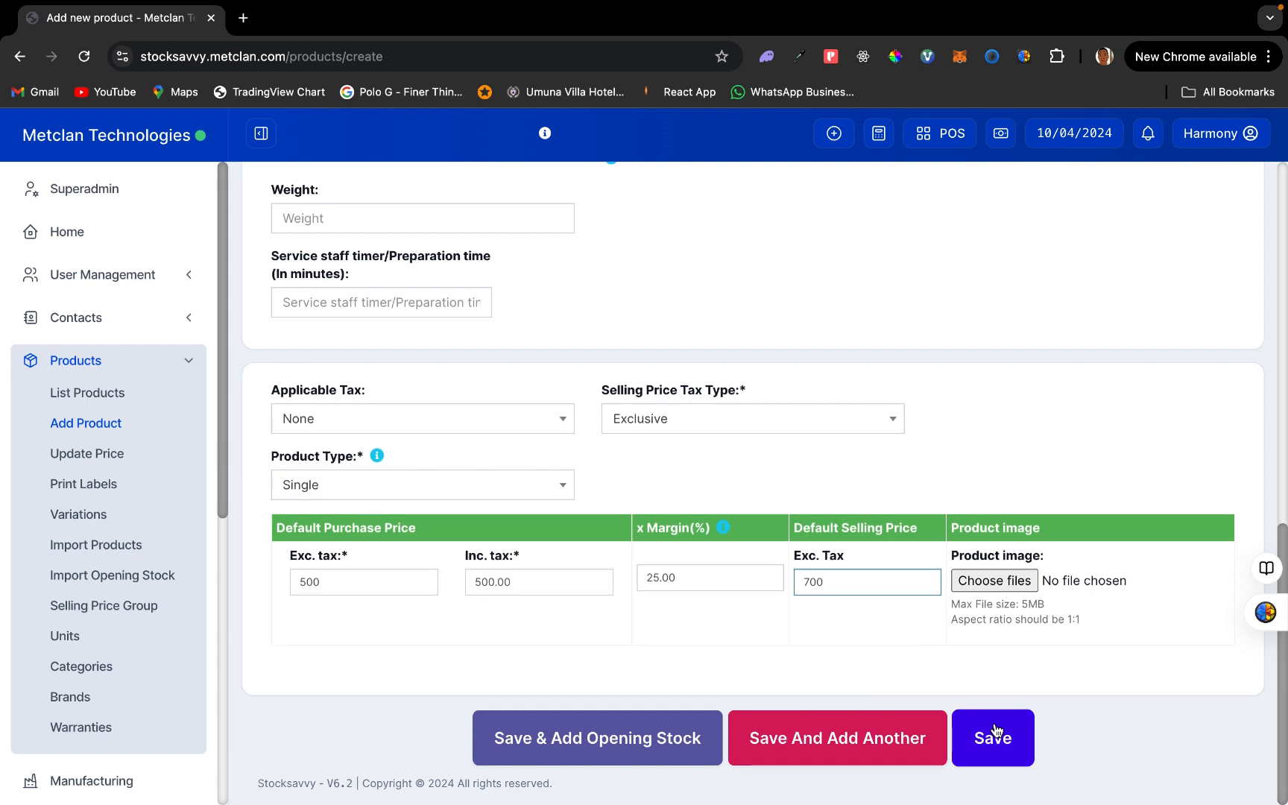
pyautogui.click(995, 730)
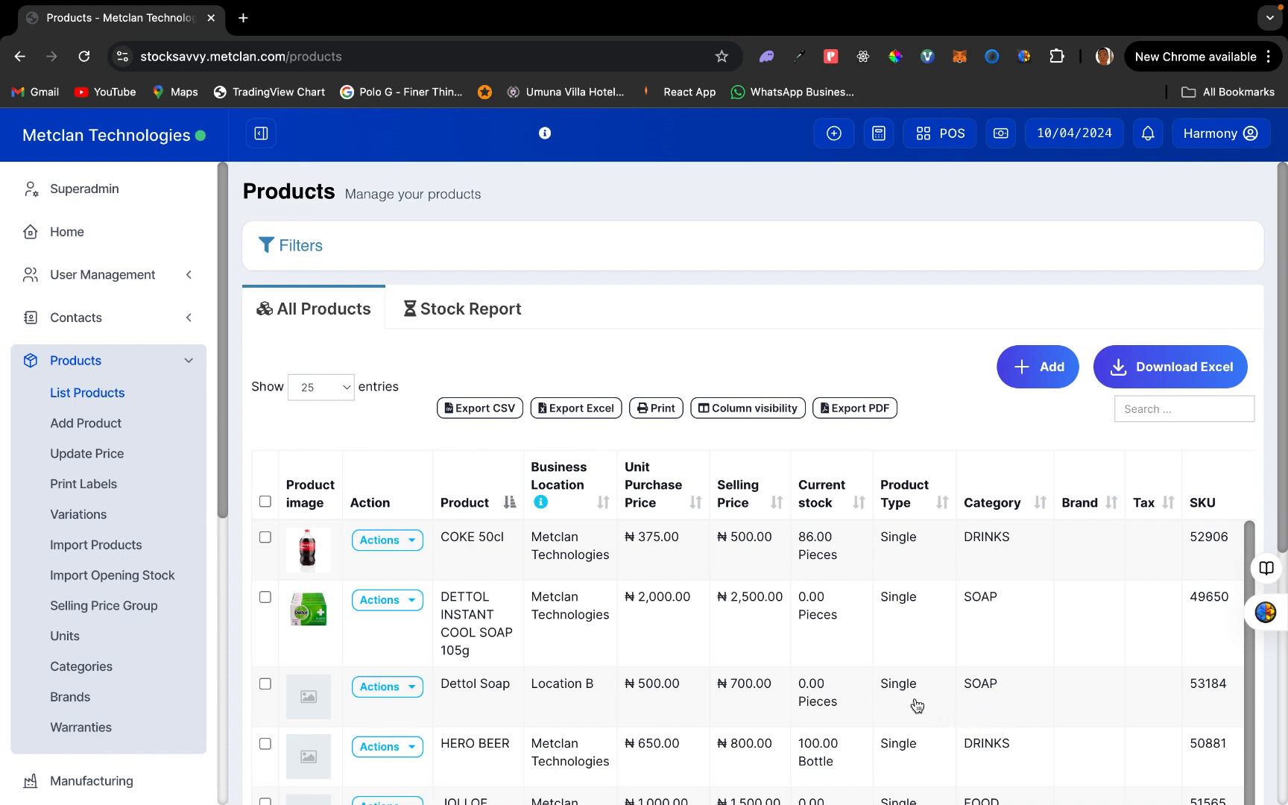
# - Check the new product in the products list and open the form for adding a purchase
pyautogui.scroll(-1, 914, 702)
pyautogui.scroll(-4, 835, 446)
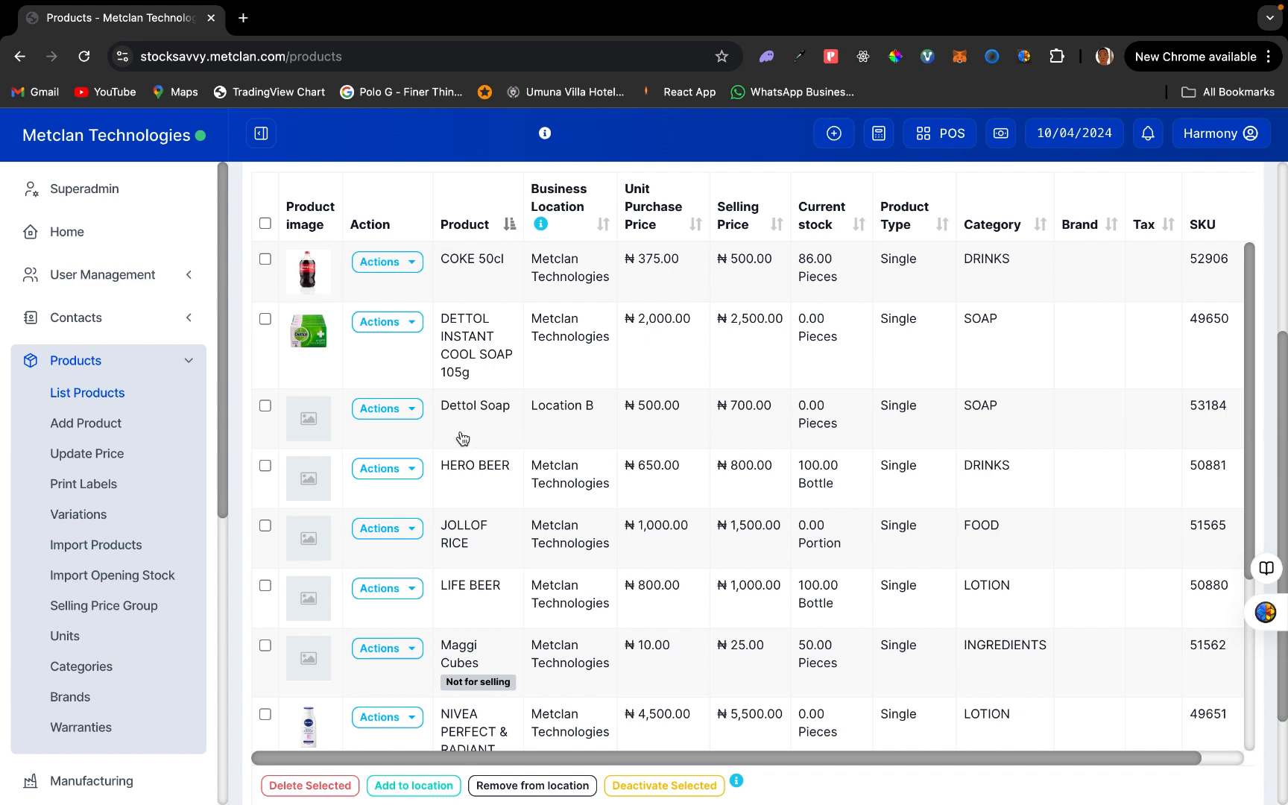
pyautogui.click(188, 366)
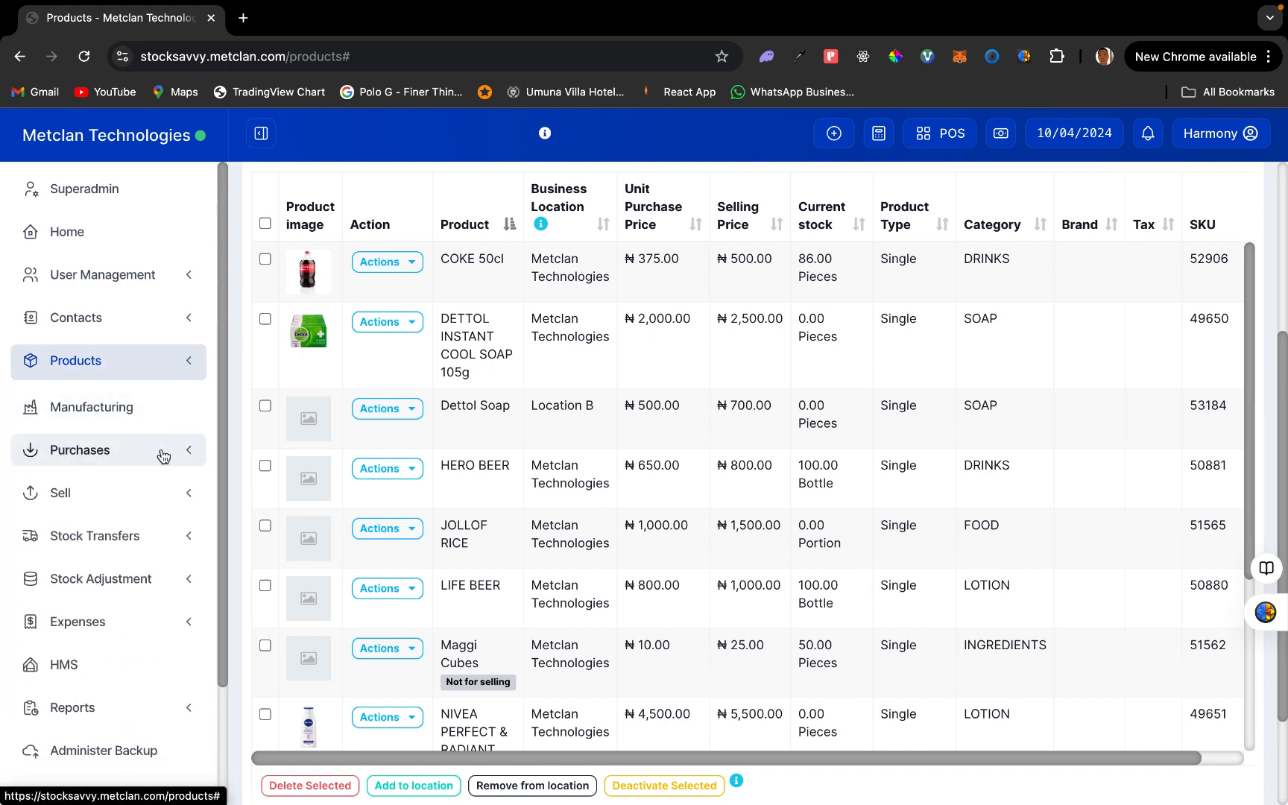
pyautogui.click(164, 451)
pyautogui.scroll(-1, 163, 455)
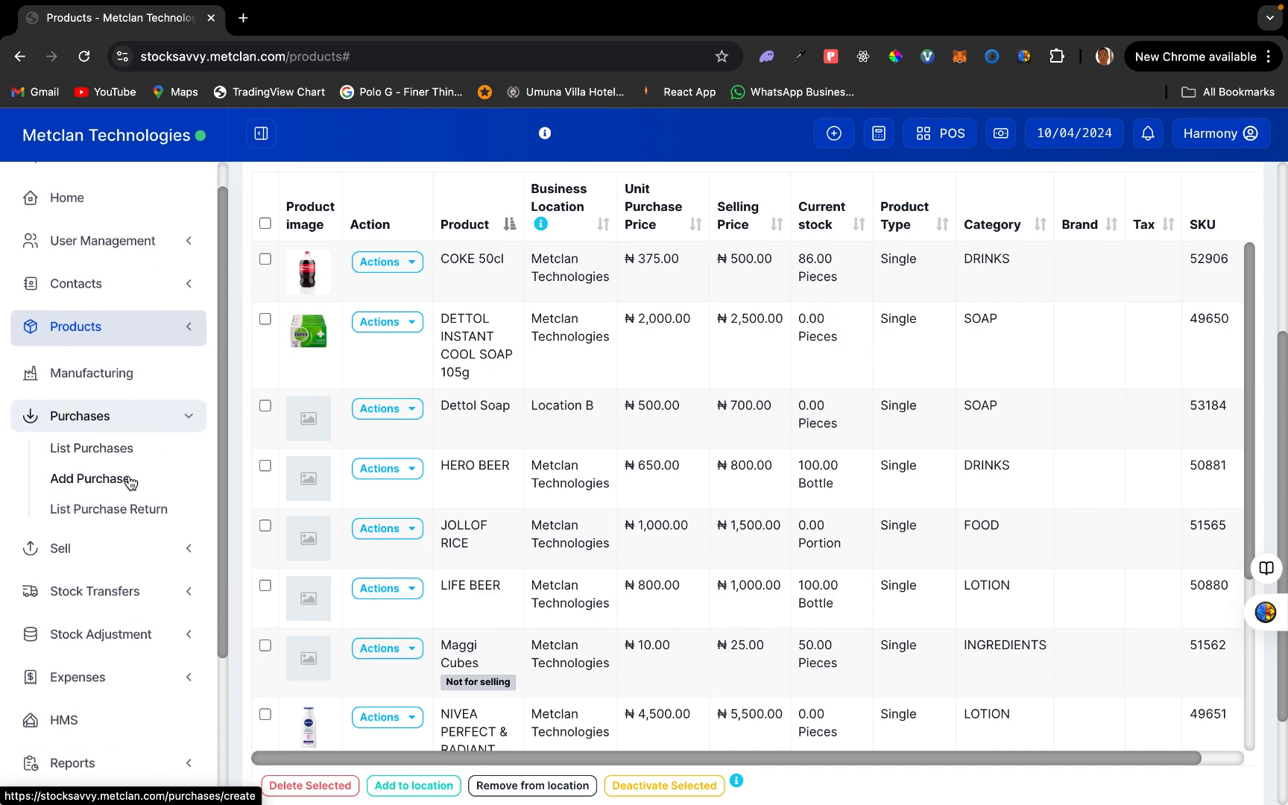
pyautogui.click(127, 480)
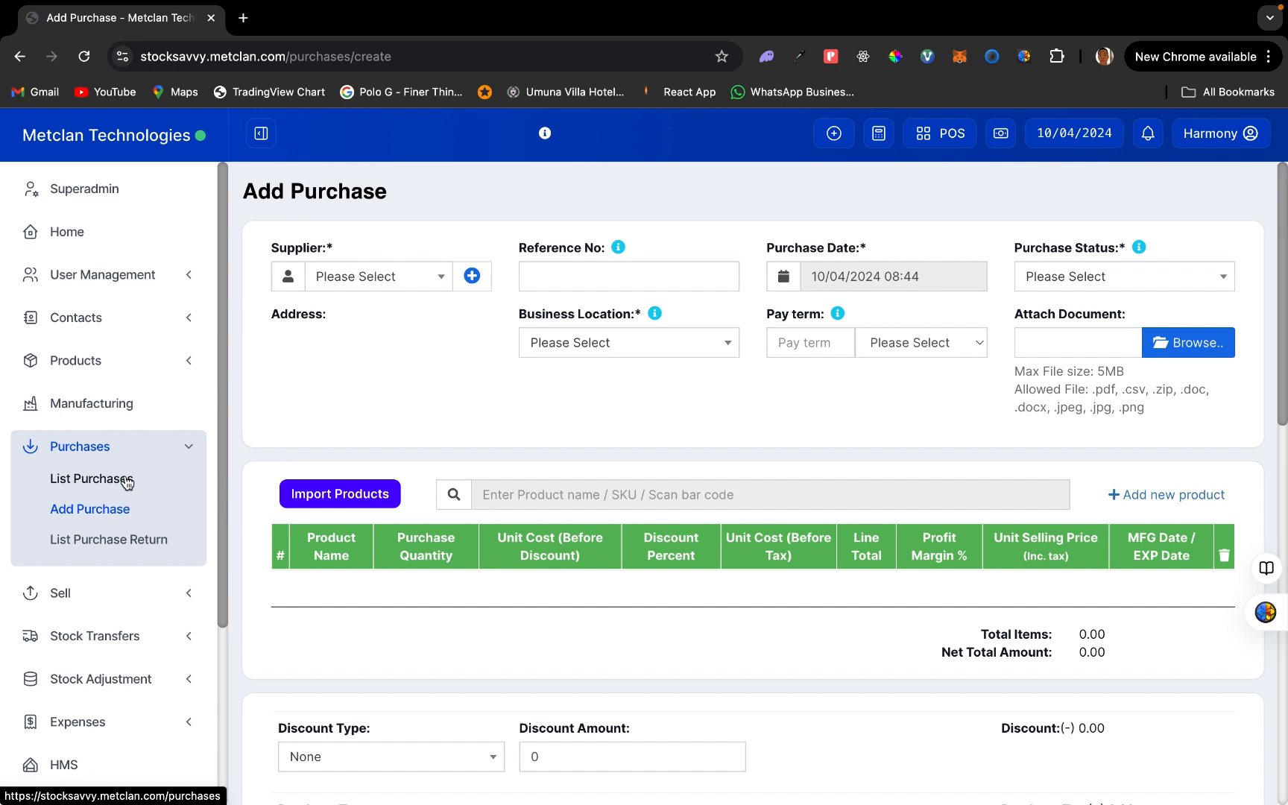
# - Start a new supplier contact of type Business with the business name DETTOL
pyautogui.click(357, 280)
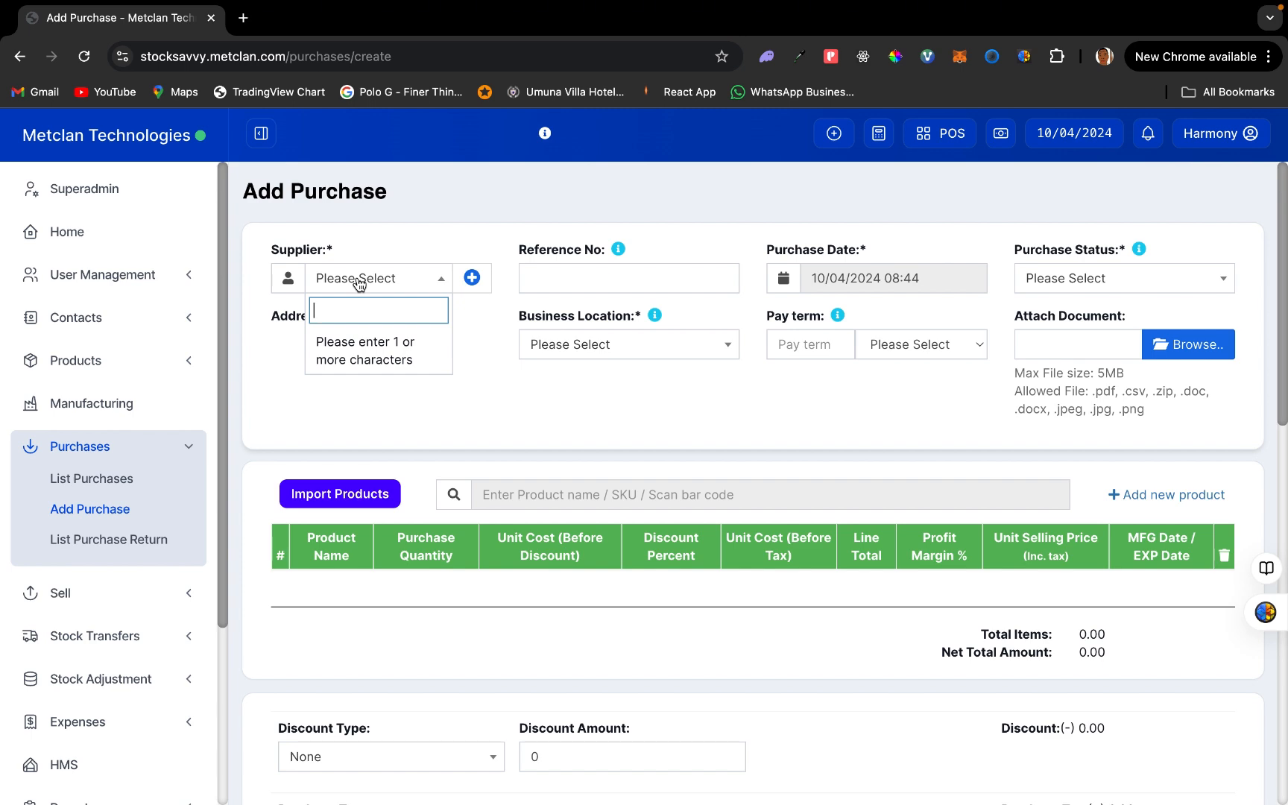
pyautogui.click(461, 279)
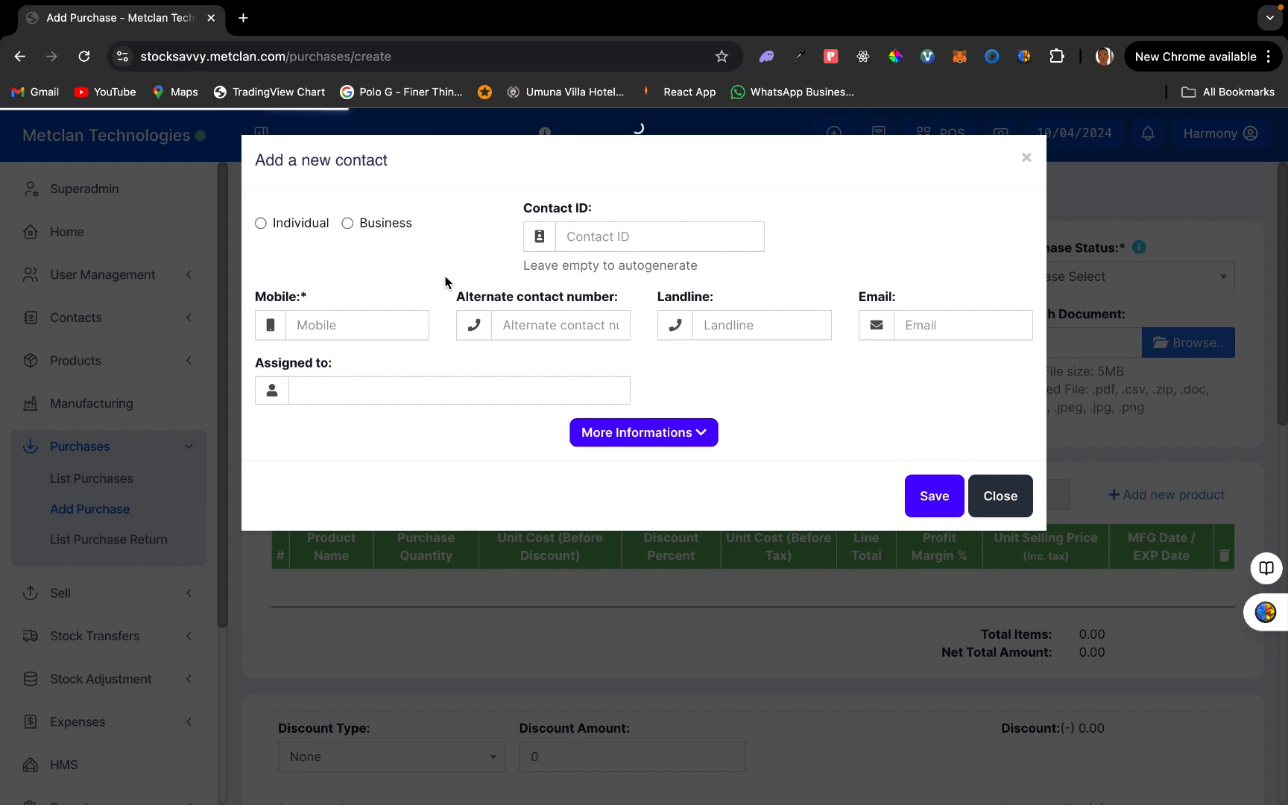
pyautogui.click(380, 226)
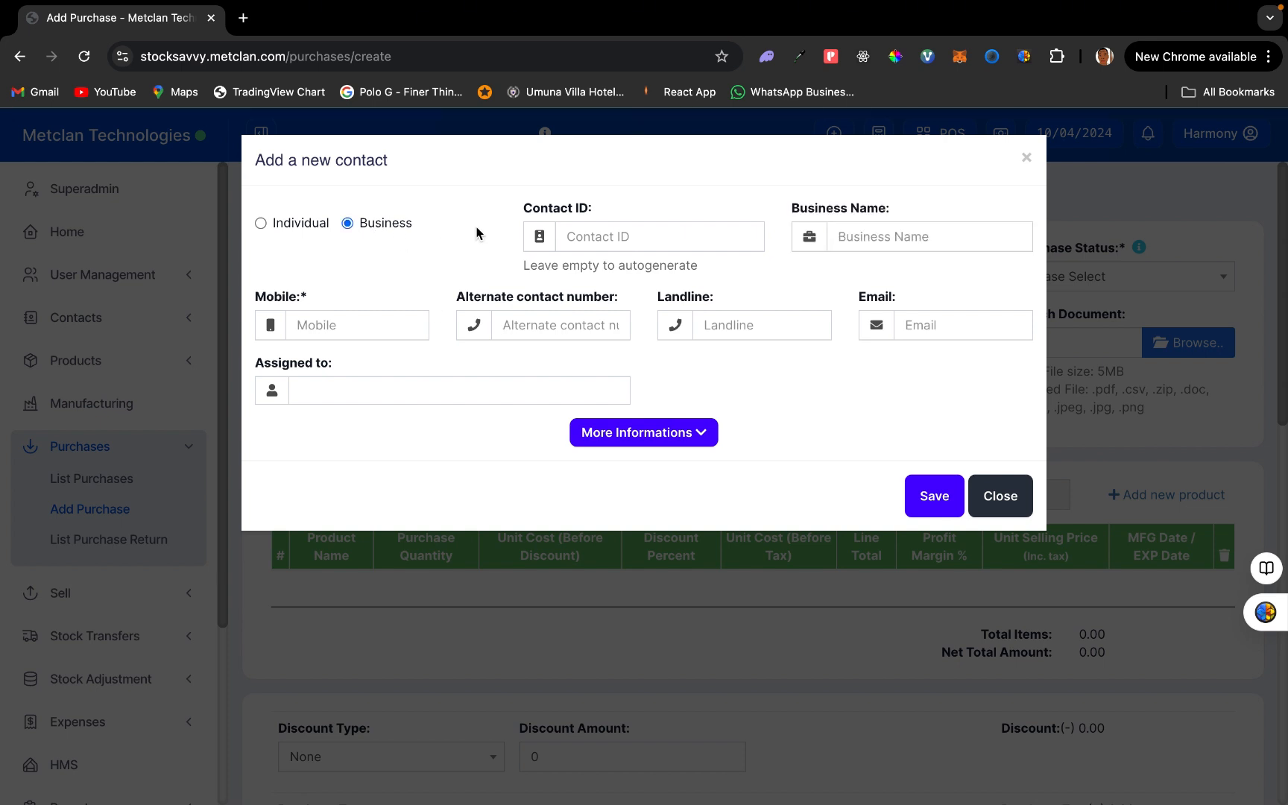
pyautogui.click(872, 234)
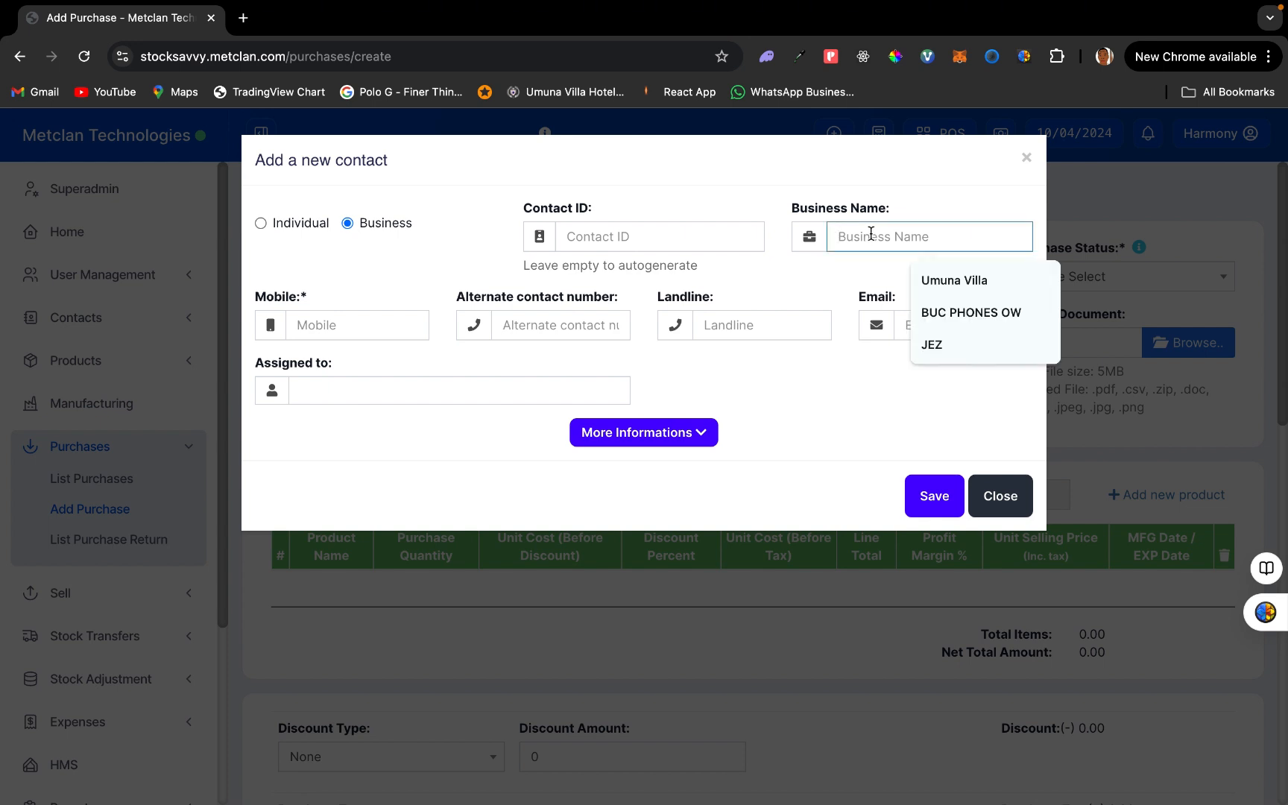
pyautogui.write('DETTOL')
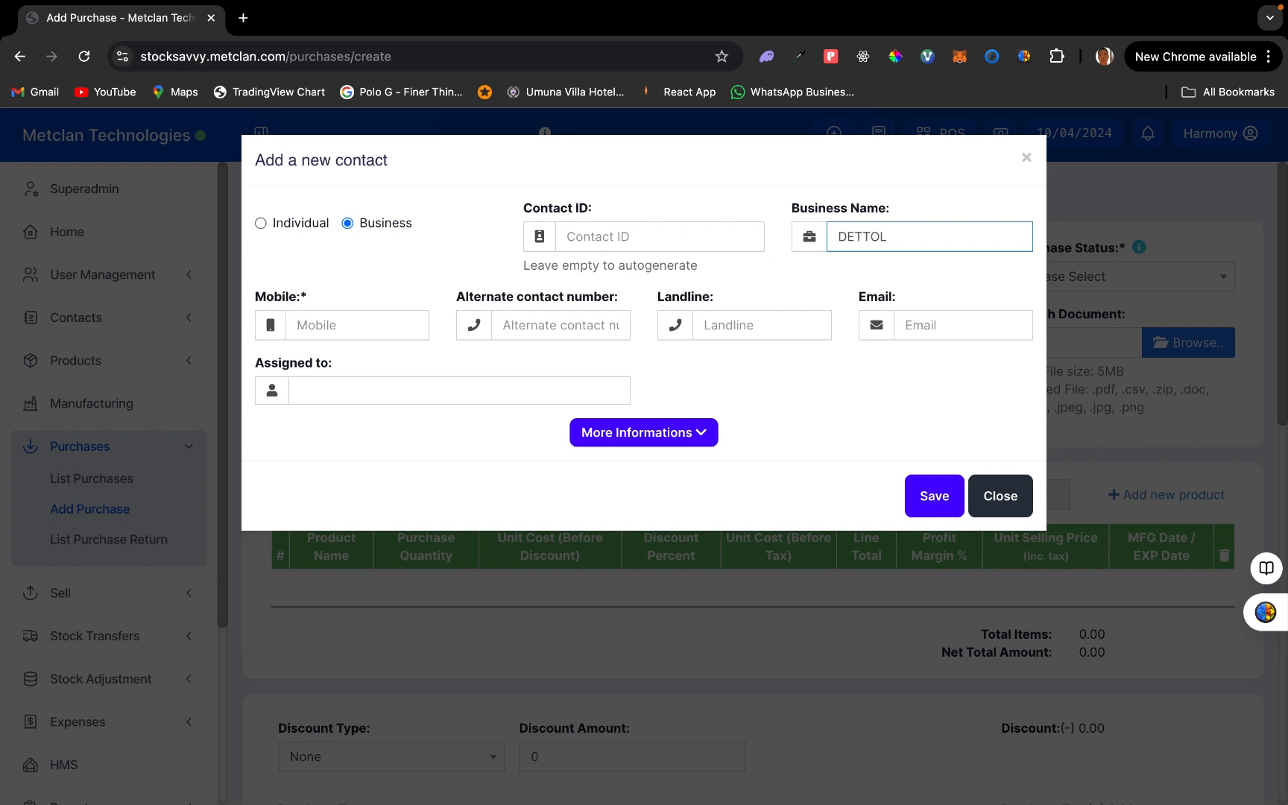
# - Fill in the supplier's mobile number, leave the email empty, and save the contact despite the duplicate number
pyautogui.click(404, 322)
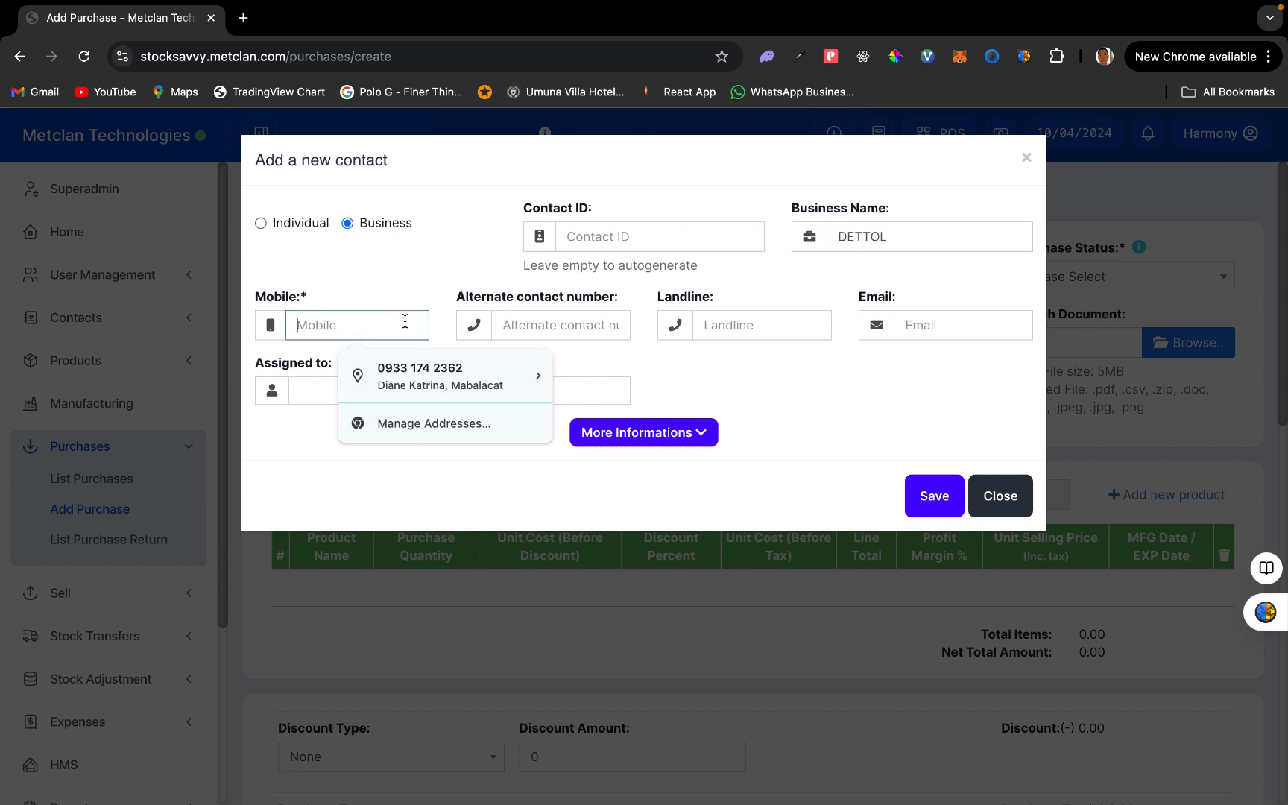
pyautogui.click(410, 368)
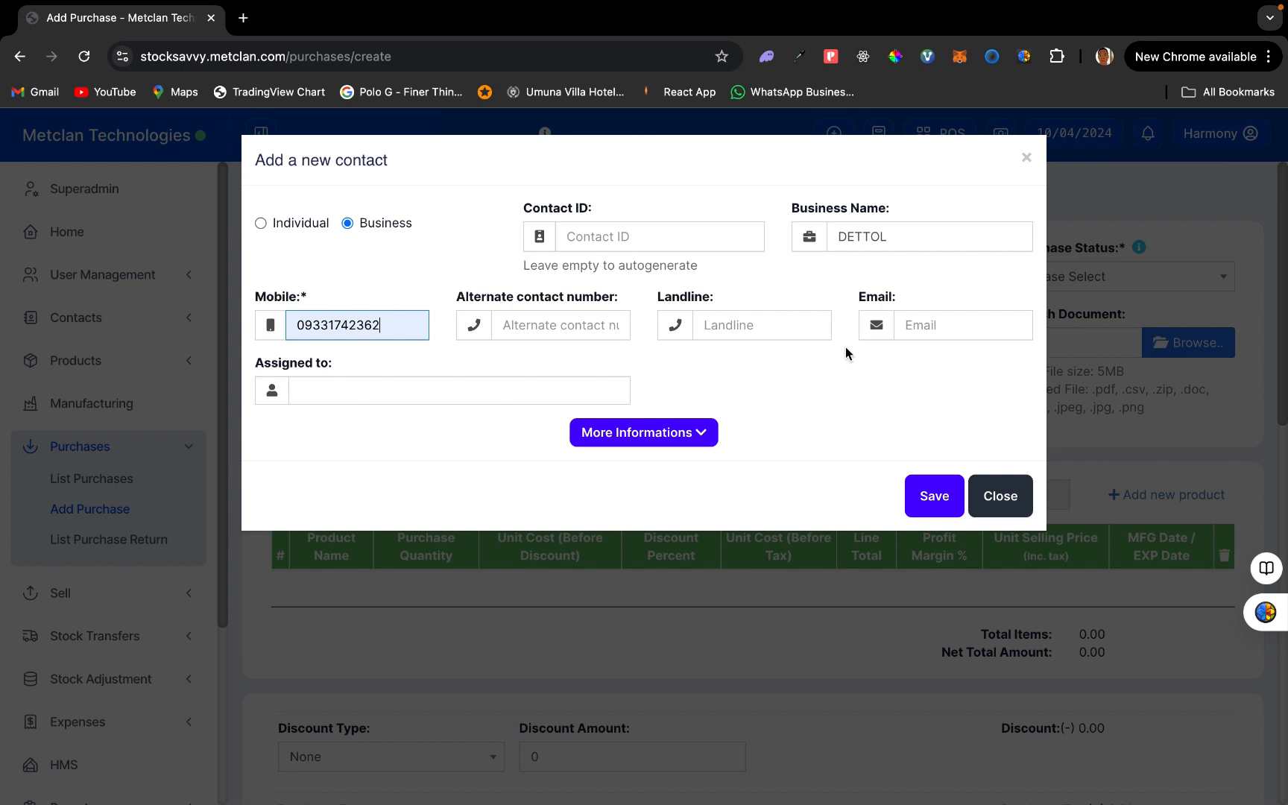
pyautogui.click(932, 332)
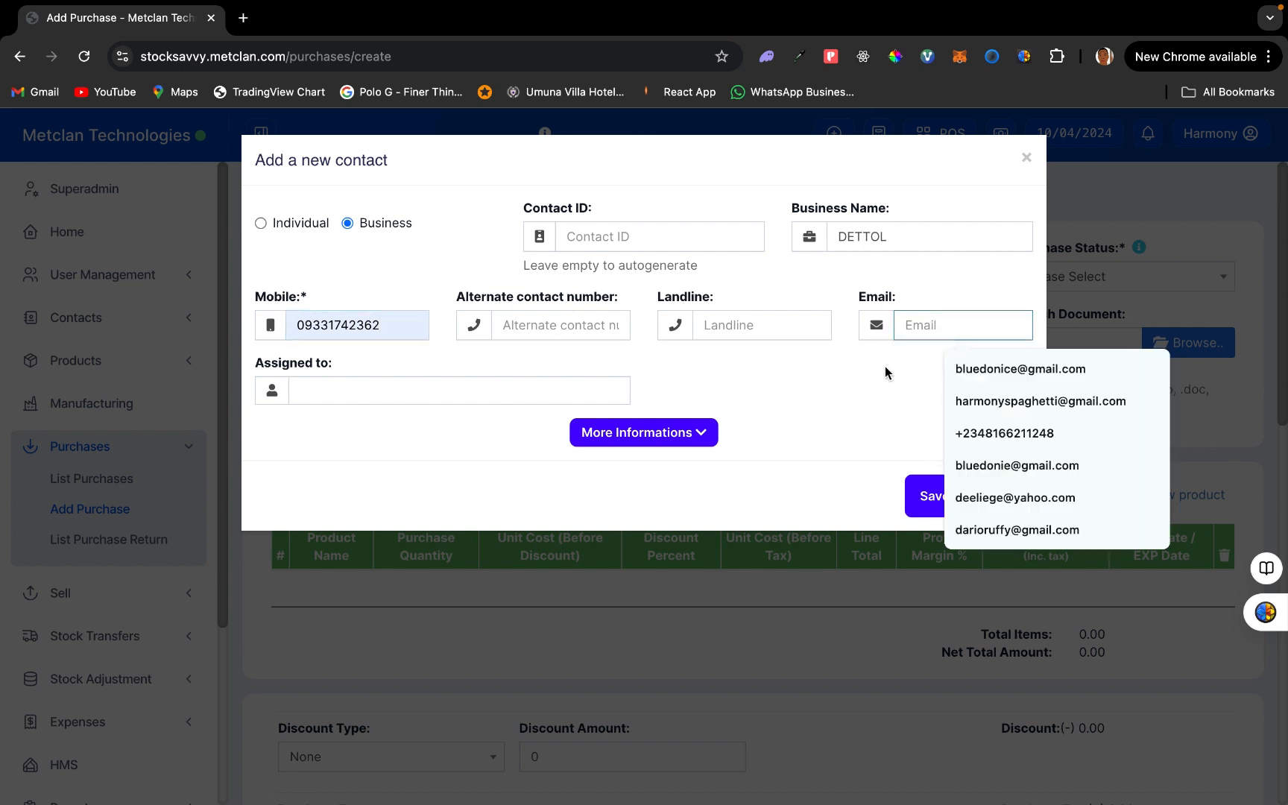
pyautogui.click(879, 374)
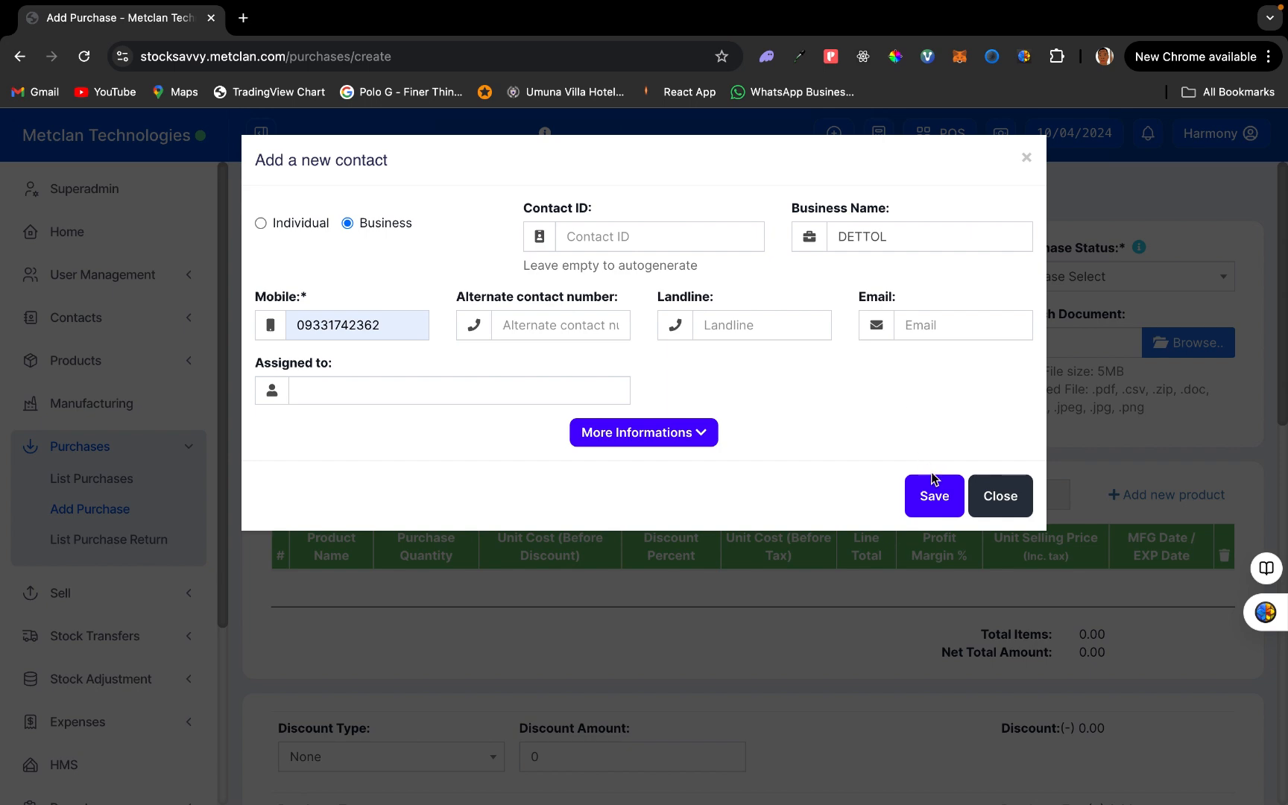
pyautogui.click(939, 507)
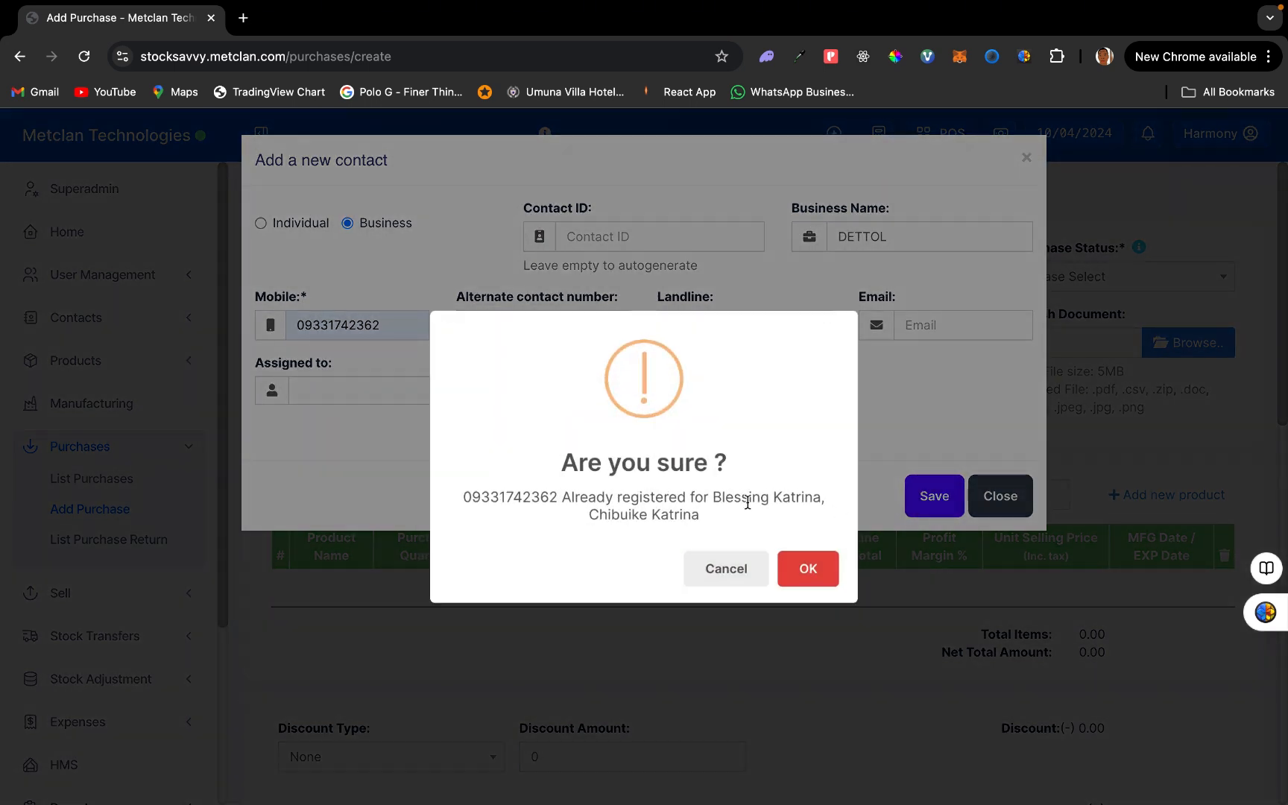
pyautogui.click(787, 565)
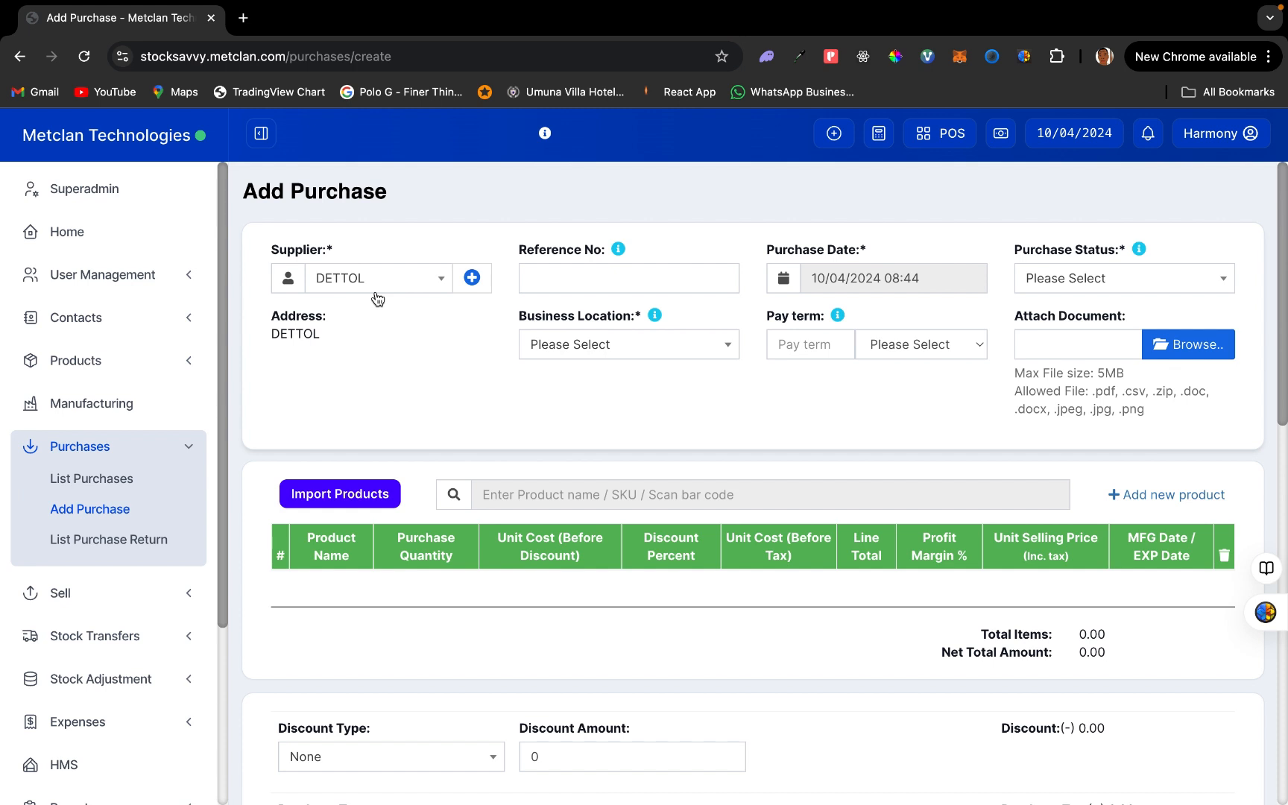
# - Search for dettol among the suppliers and select DETTOL for the purchase
pyautogui.click(419, 294)
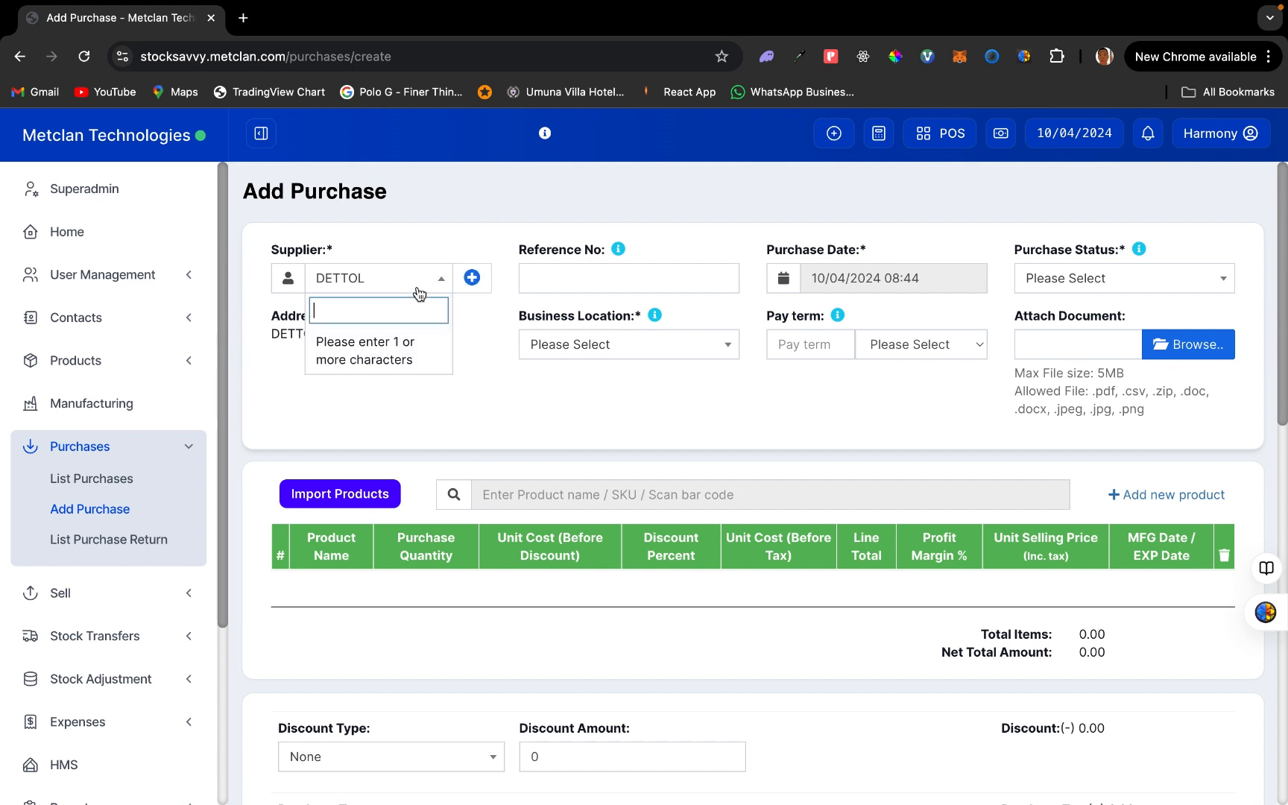
pyautogui.write('dettol')
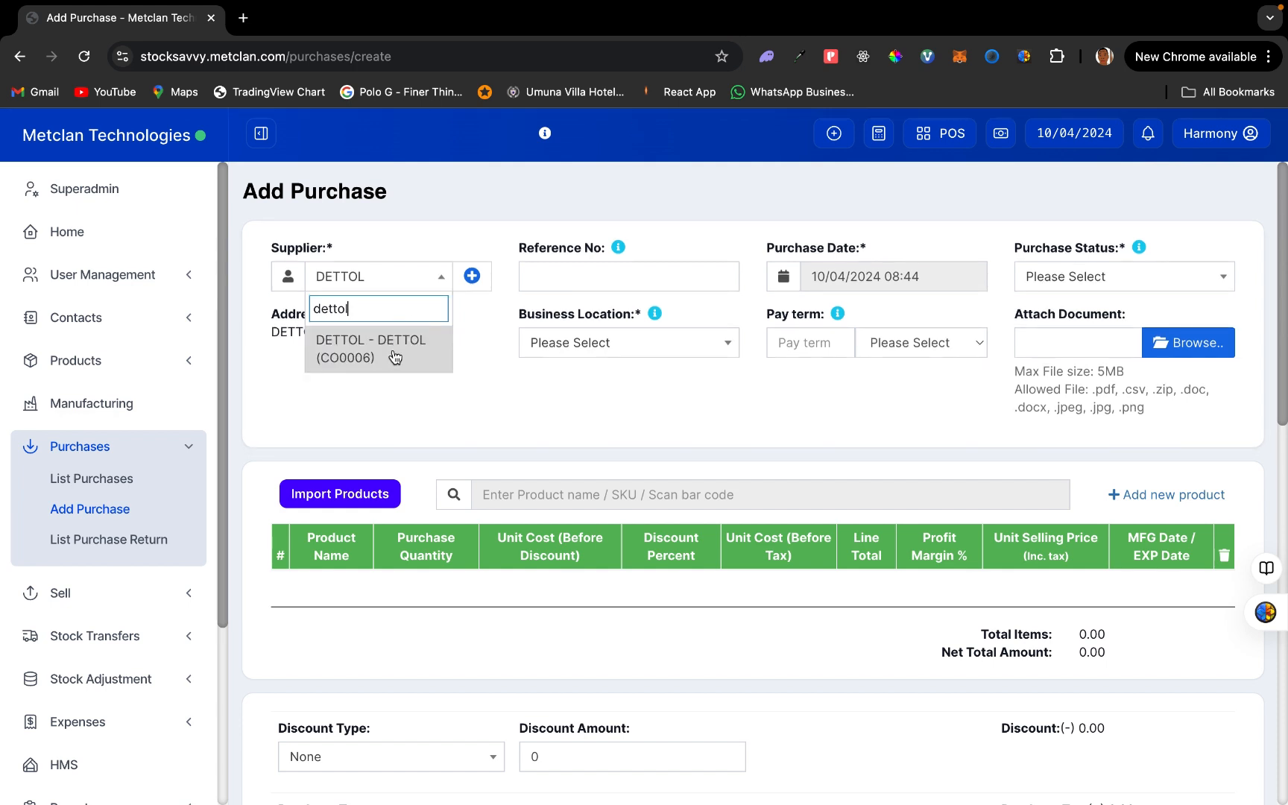
pyautogui.click(392, 351)
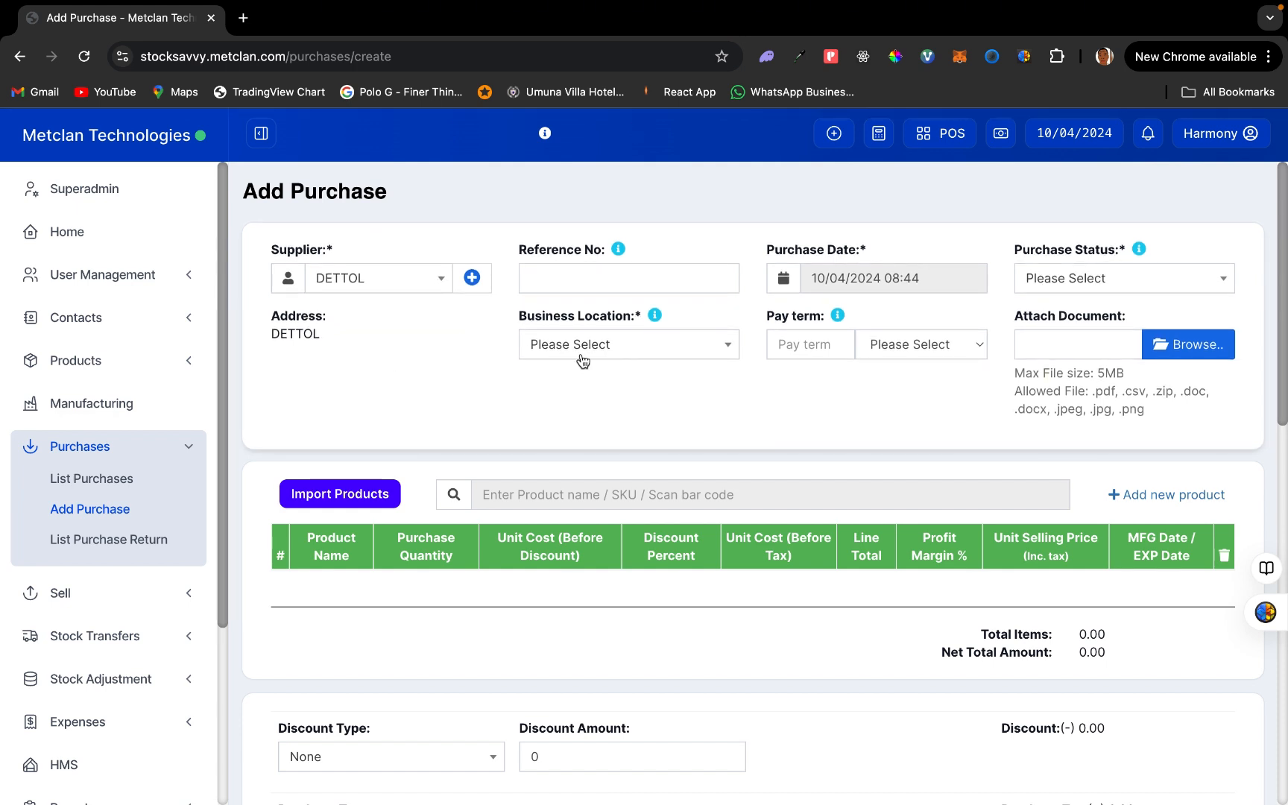
# - Keep the default purchase date and set the purchase status to Received
pyautogui.click(909, 288)
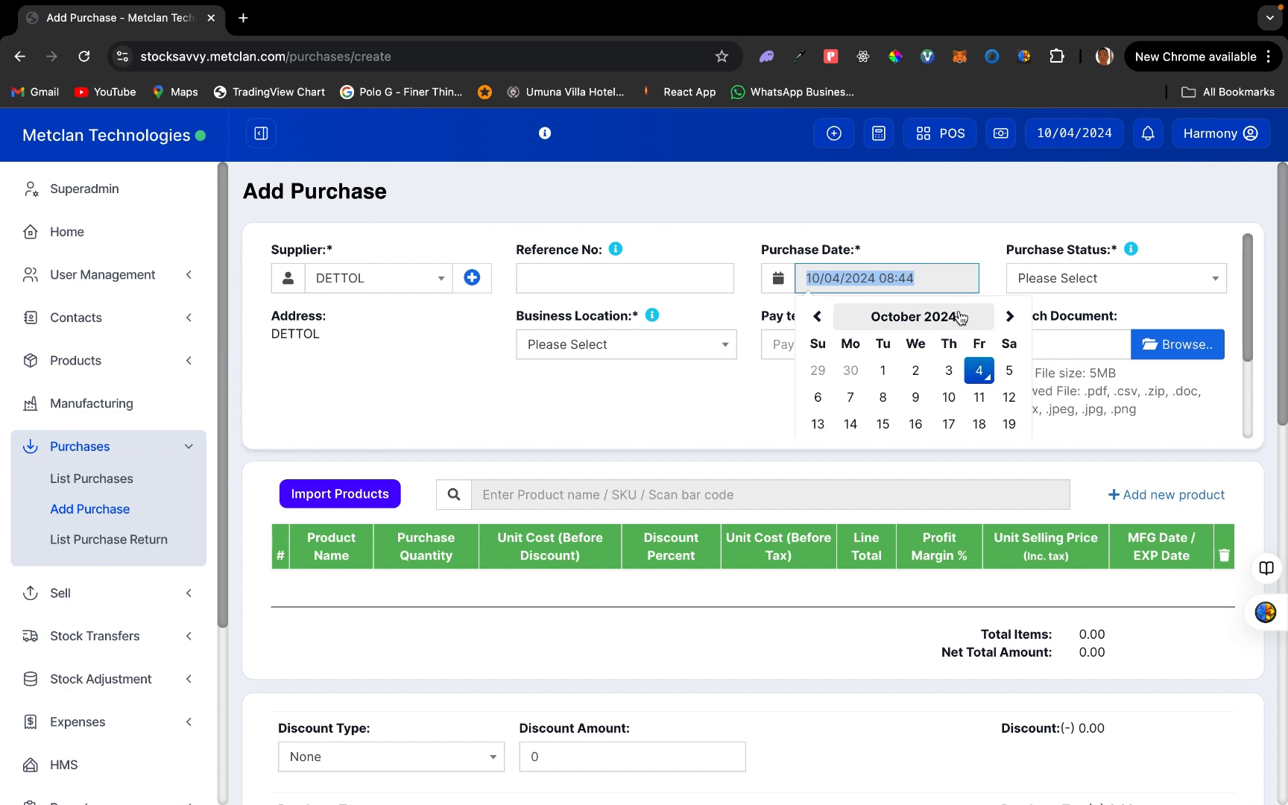
pyautogui.click(982, 266)
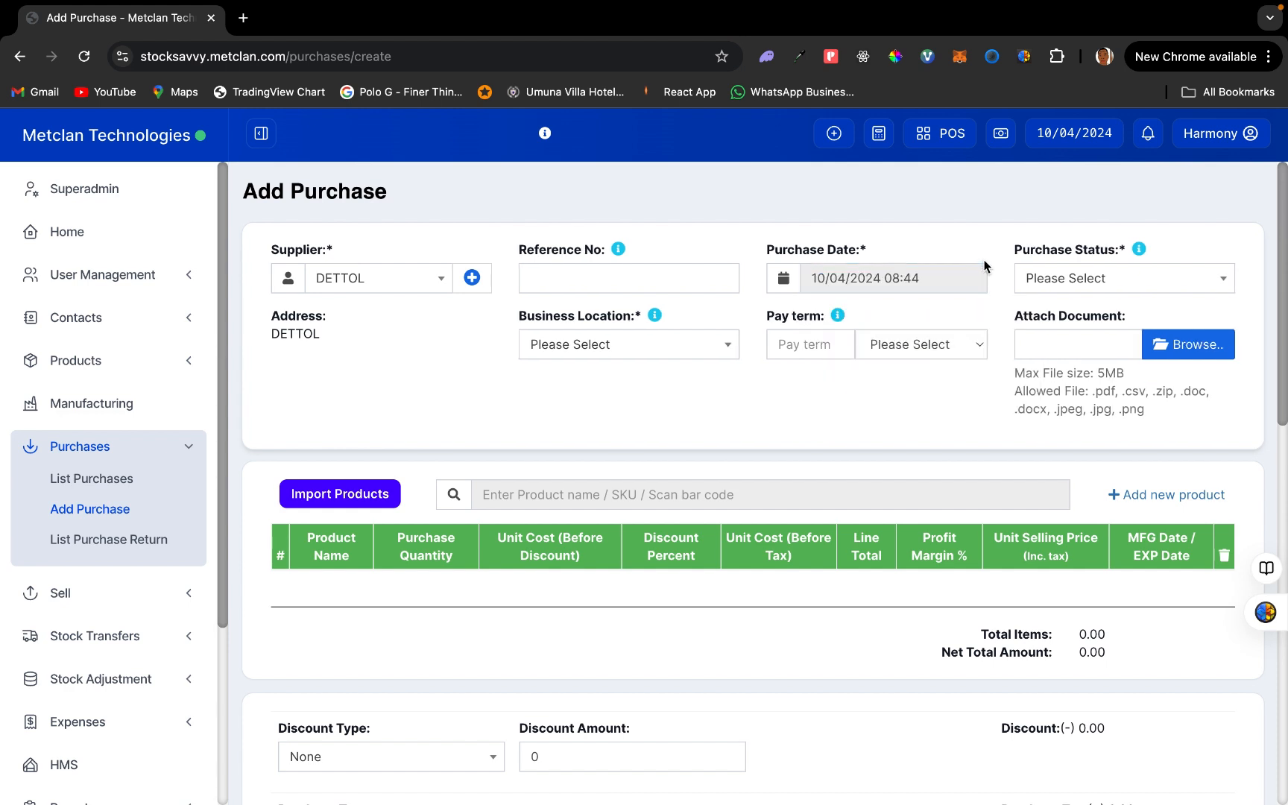
pyautogui.click(1075, 296)
pyautogui.click(1076, 341)
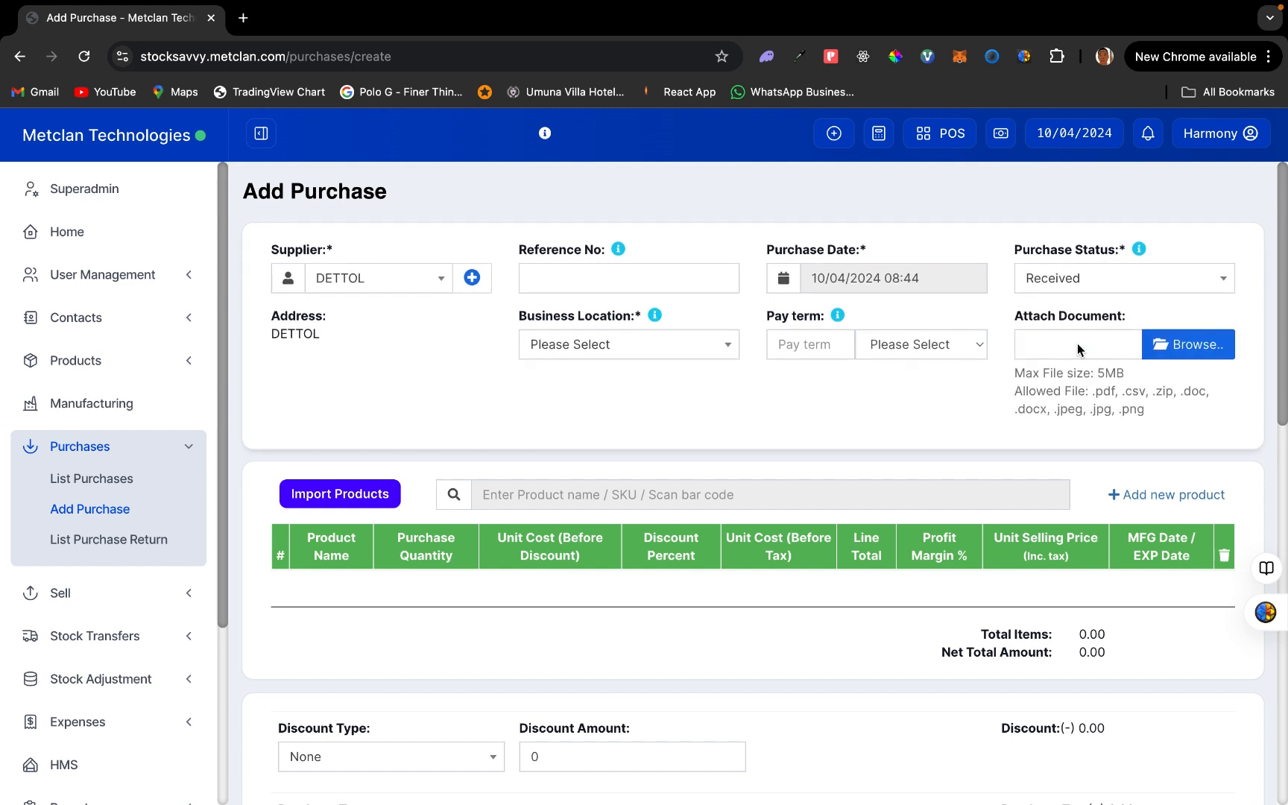
pyautogui.click(1086, 289)
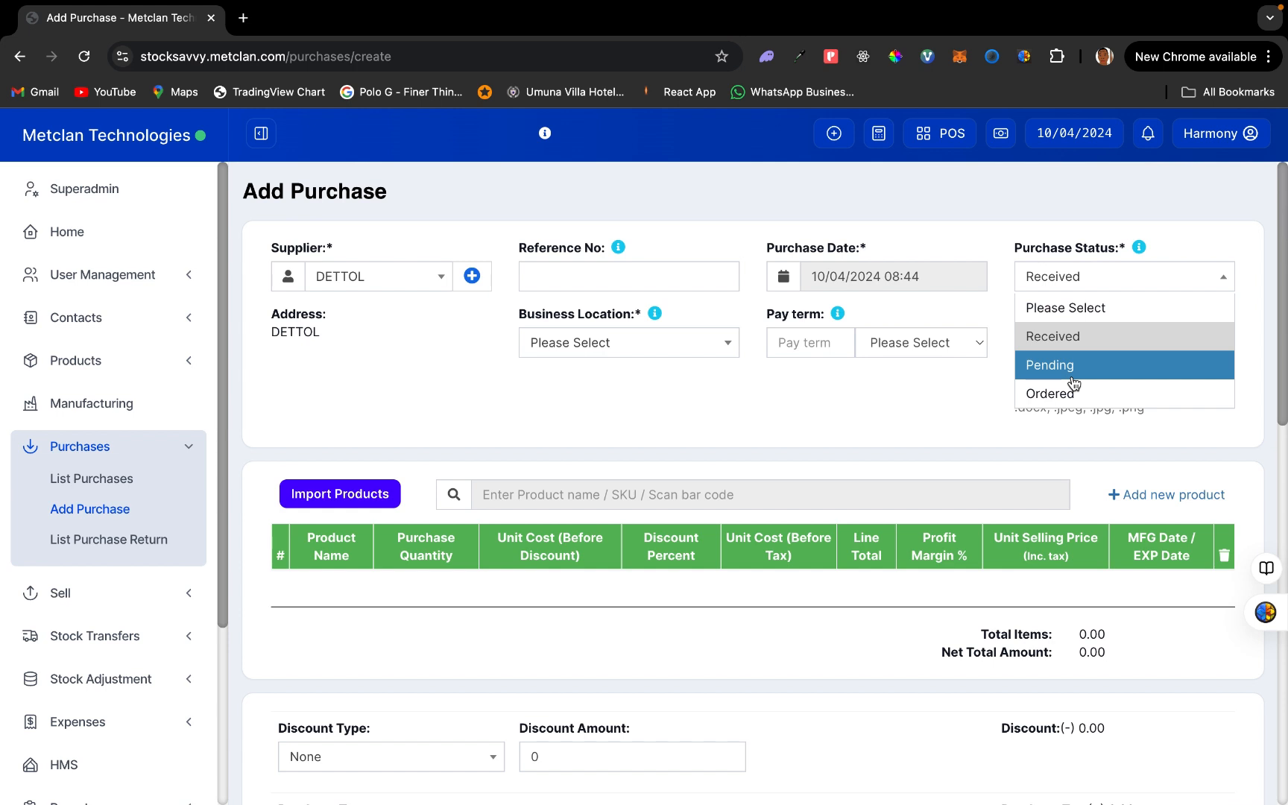
pyautogui.click(1074, 336)
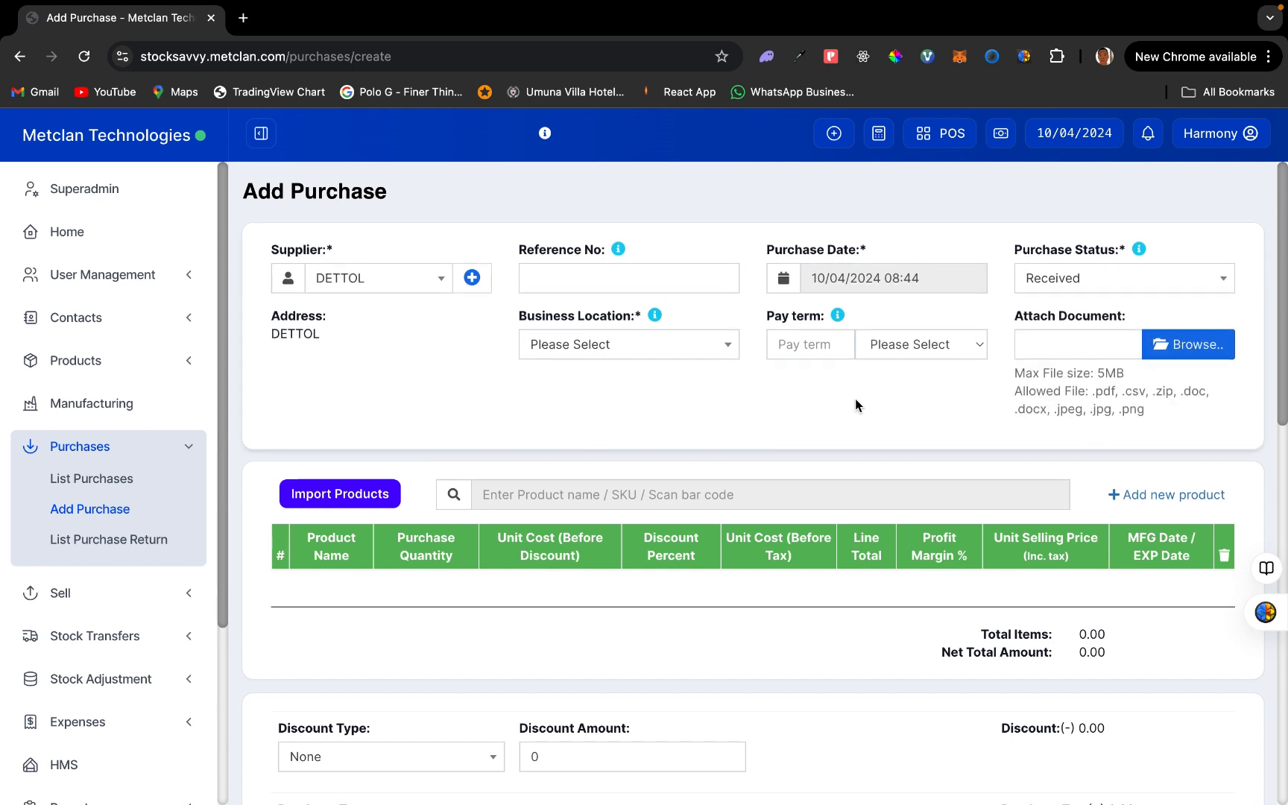
# - Set the purchase's business location to Location B
pyautogui.scroll(-1, 856, 404)
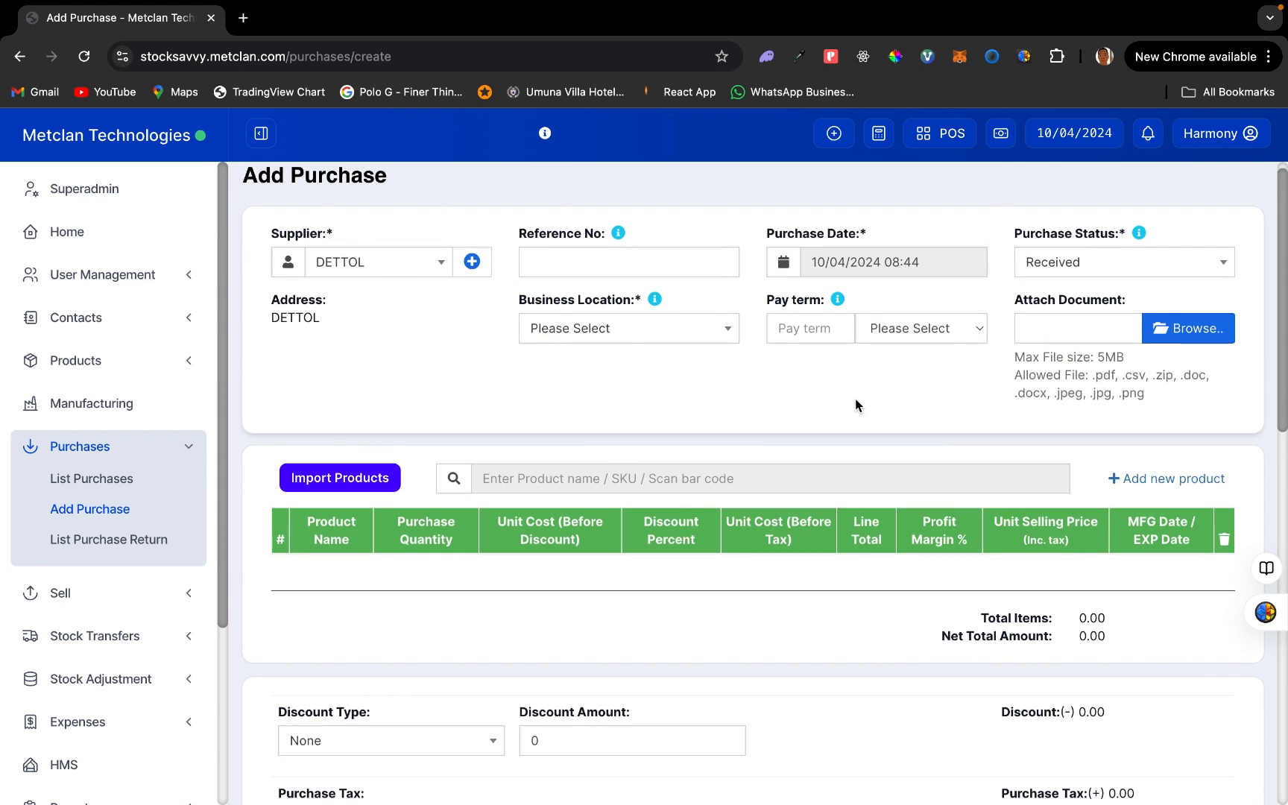
pyautogui.click(709, 338)
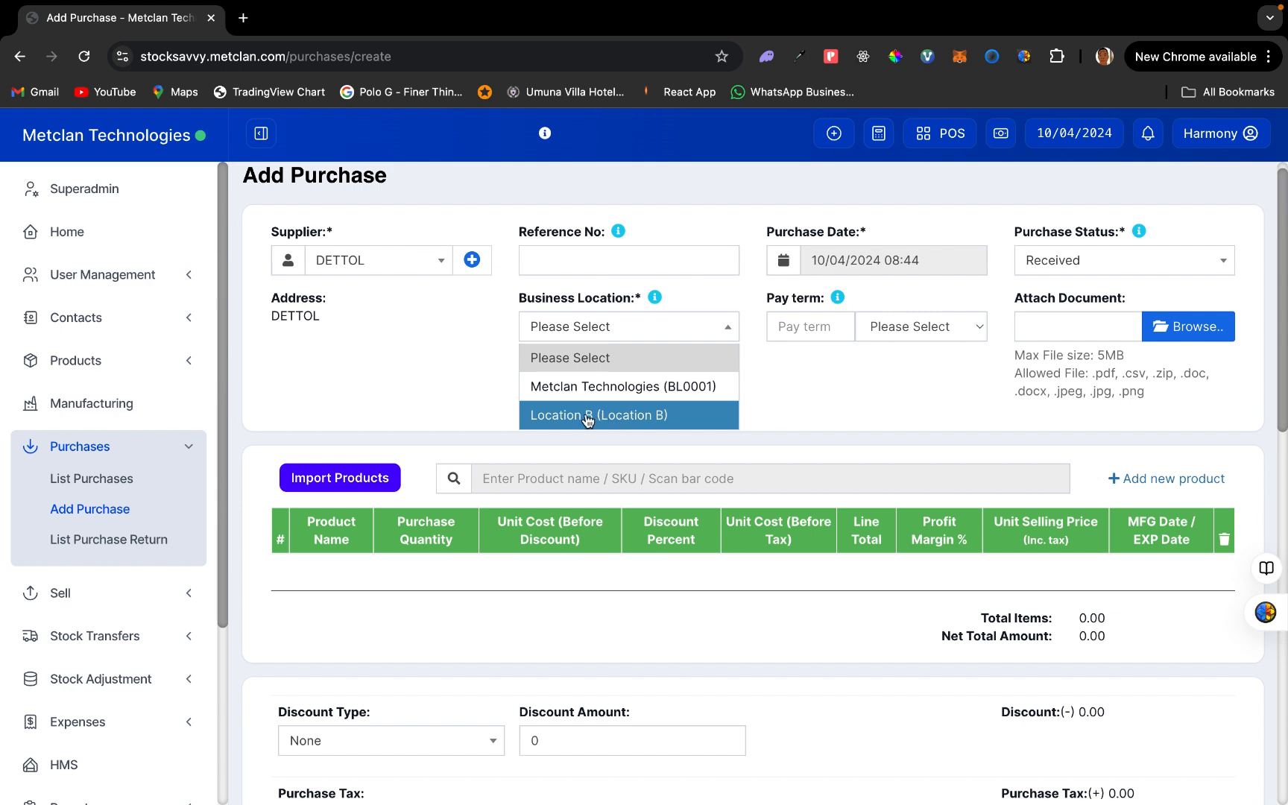
pyautogui.click(622, 424)
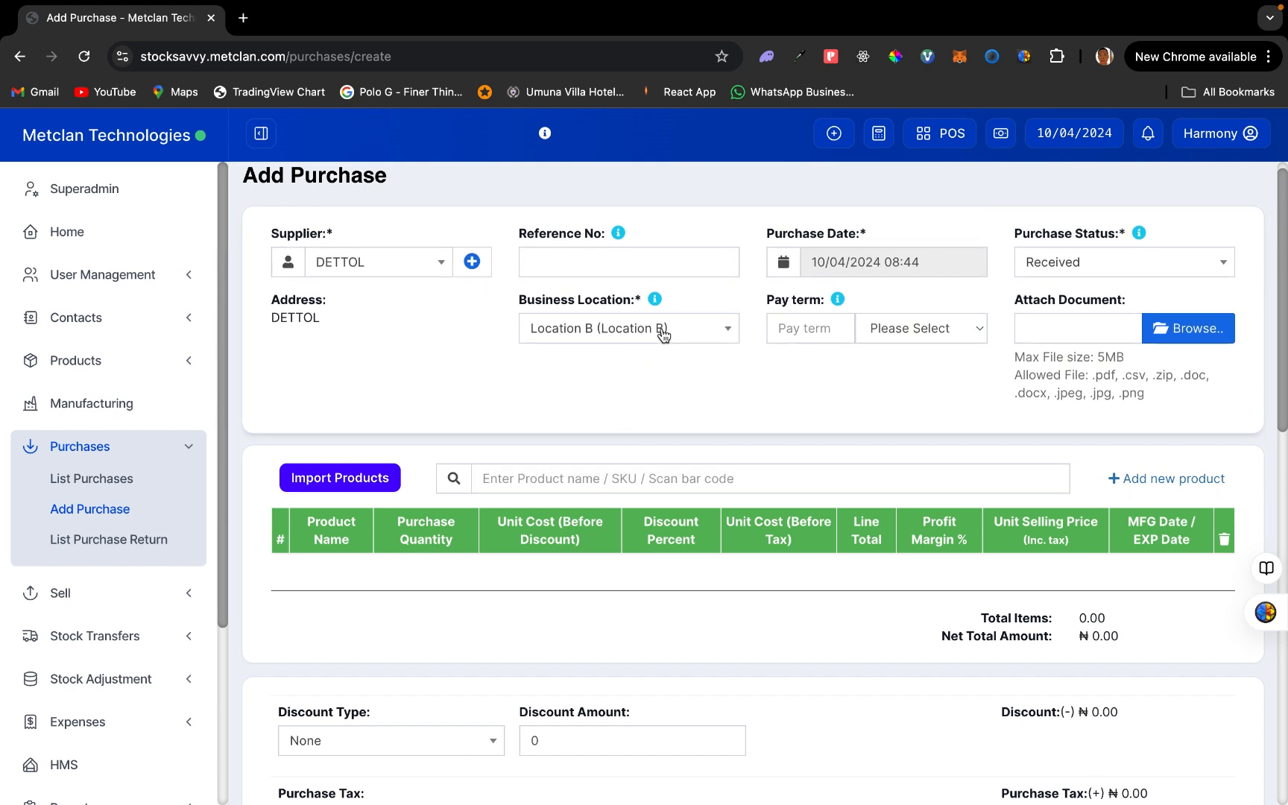
# - Find Dettol Soap in the product search and add it to the purchase
pyautogui.scroll(-1, 691, 430)
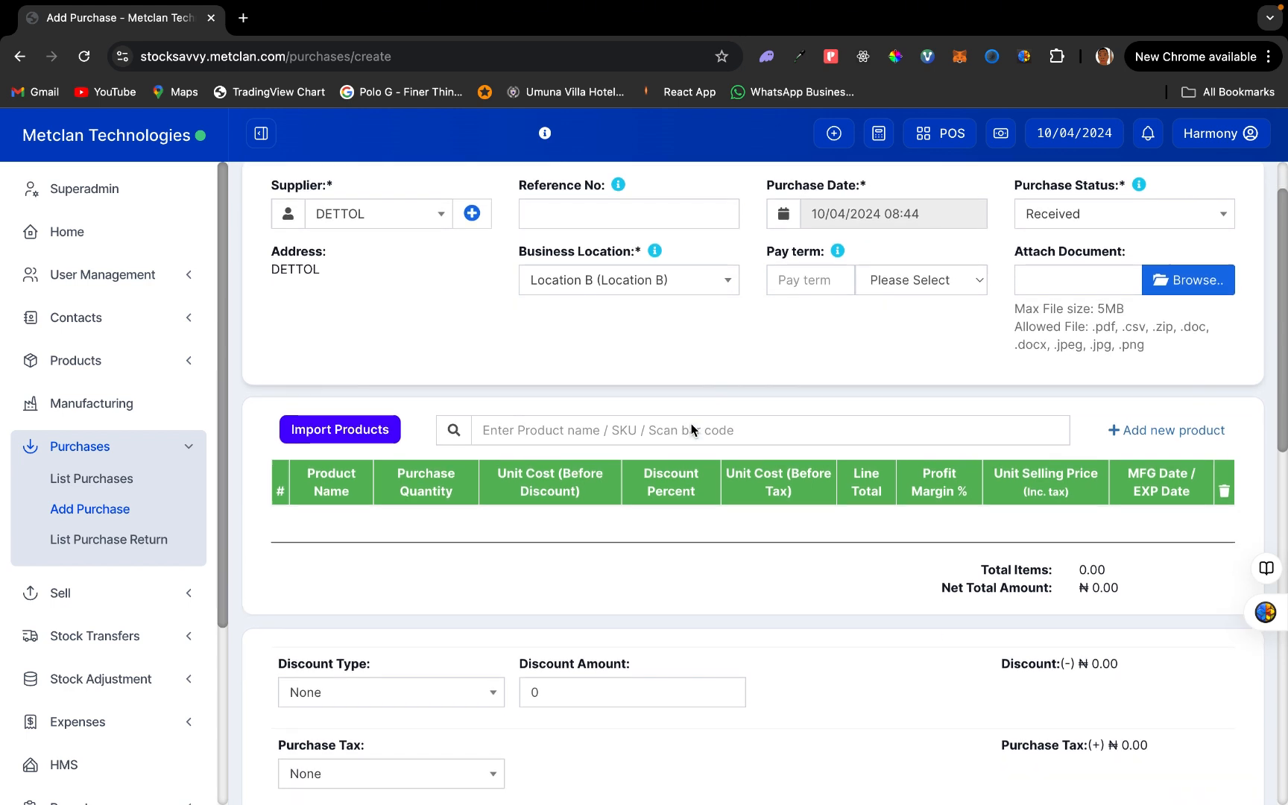
pyautogui.scroll(-1, 691, 424)
pyautogui.click(693, 371)
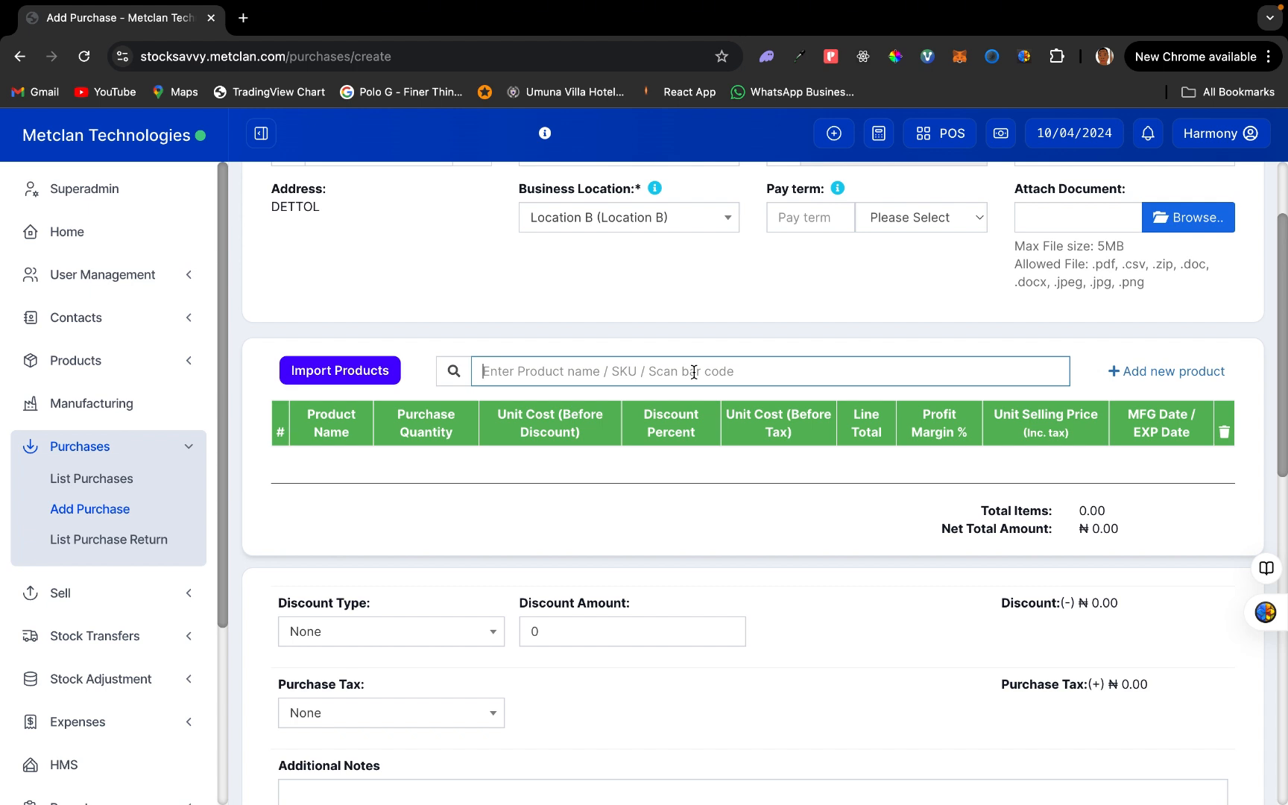
pyautogui.write('detto')
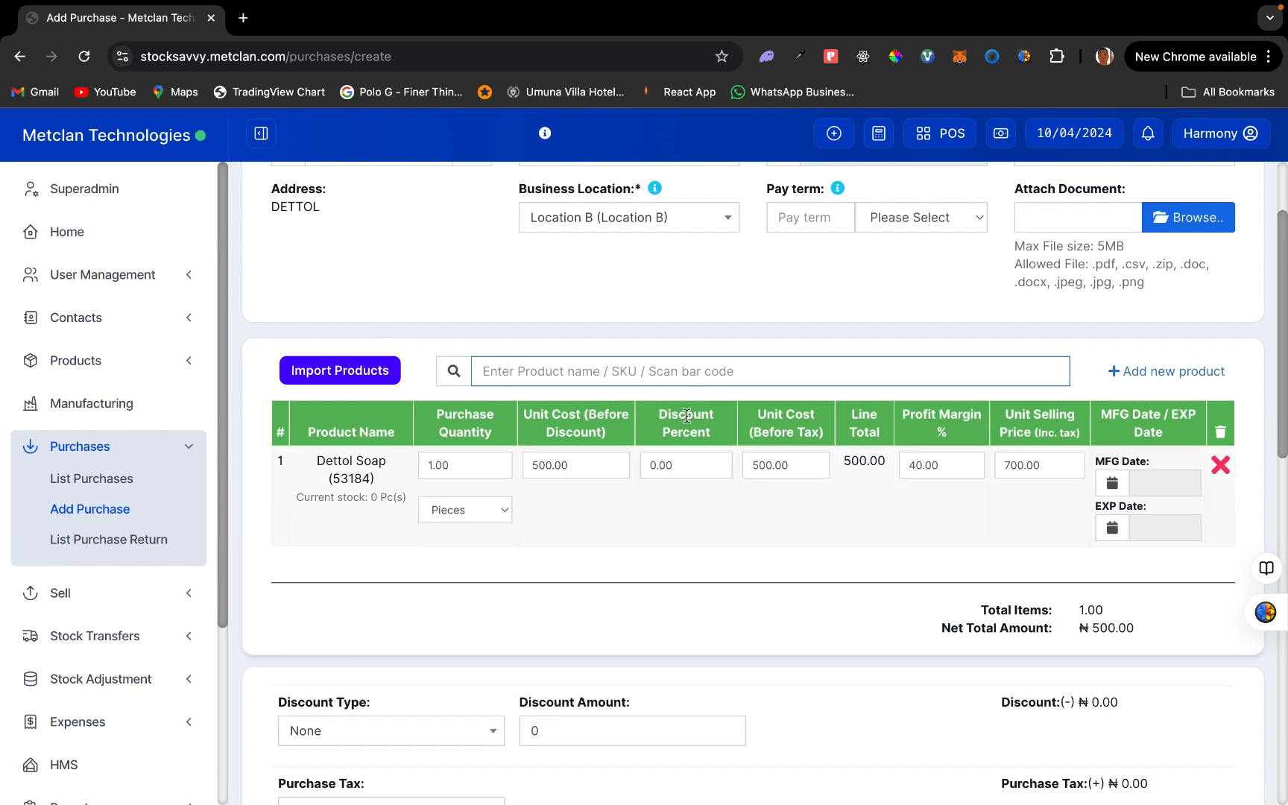
# - Set the purchase quantity of Dettol Soap to 10 pieces
pyautogui.moveTo(399, 463); pyautogui.dragTo(474, 484)
pyautogui.click(404, 504)
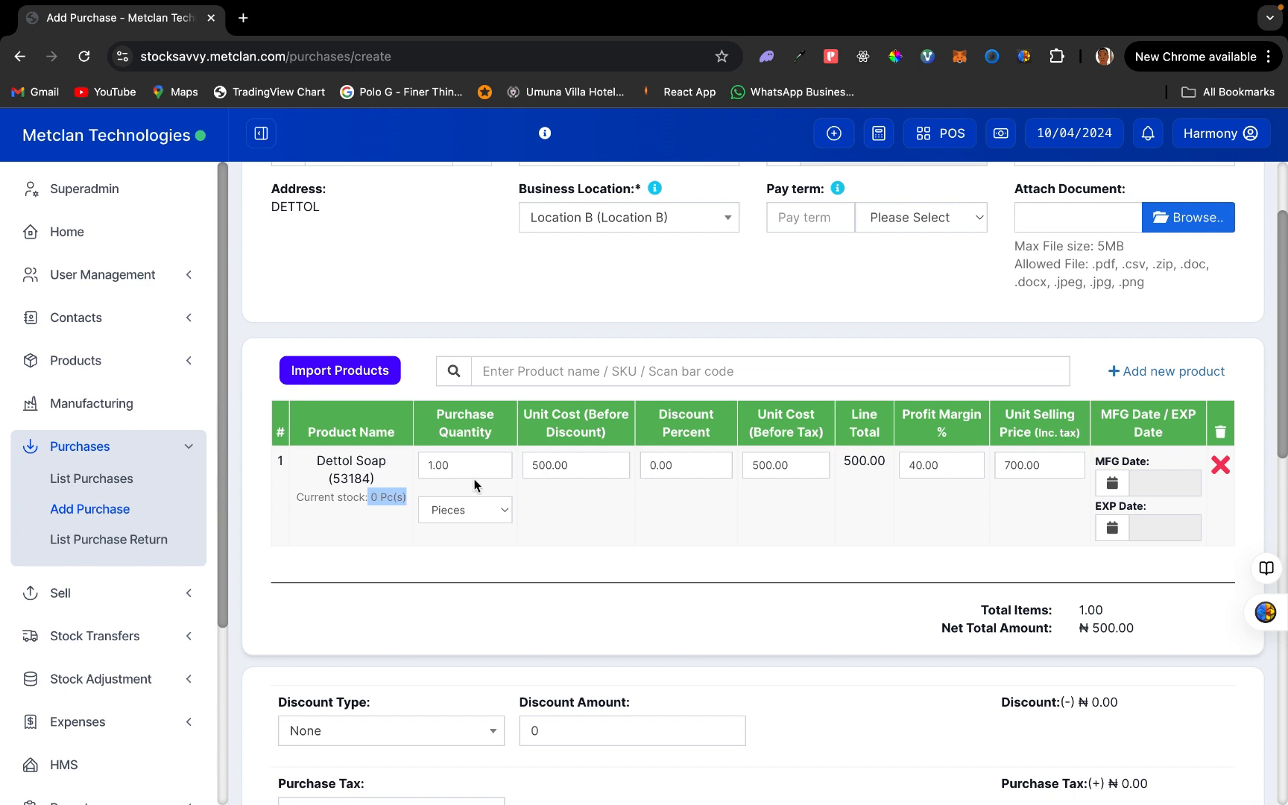
pyautogui.doubleClick(470, 465)
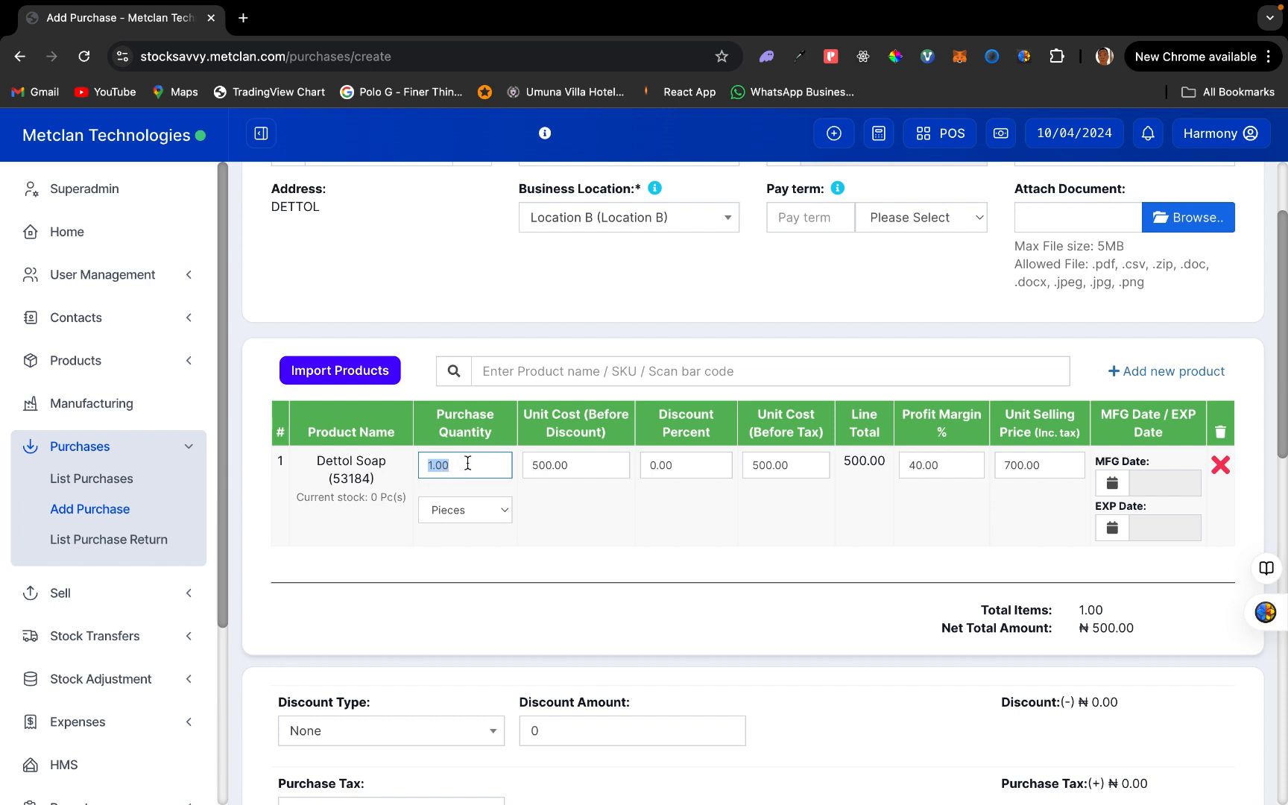
pyautogui.press('BackSpace')
pyautogui.write('10')
pyautogui.moveTo(466, 462); pyautogui.dragTo(426, 463)
pyautogui.moveTo(311, 458); pyautogui.dragTo(396, 468)
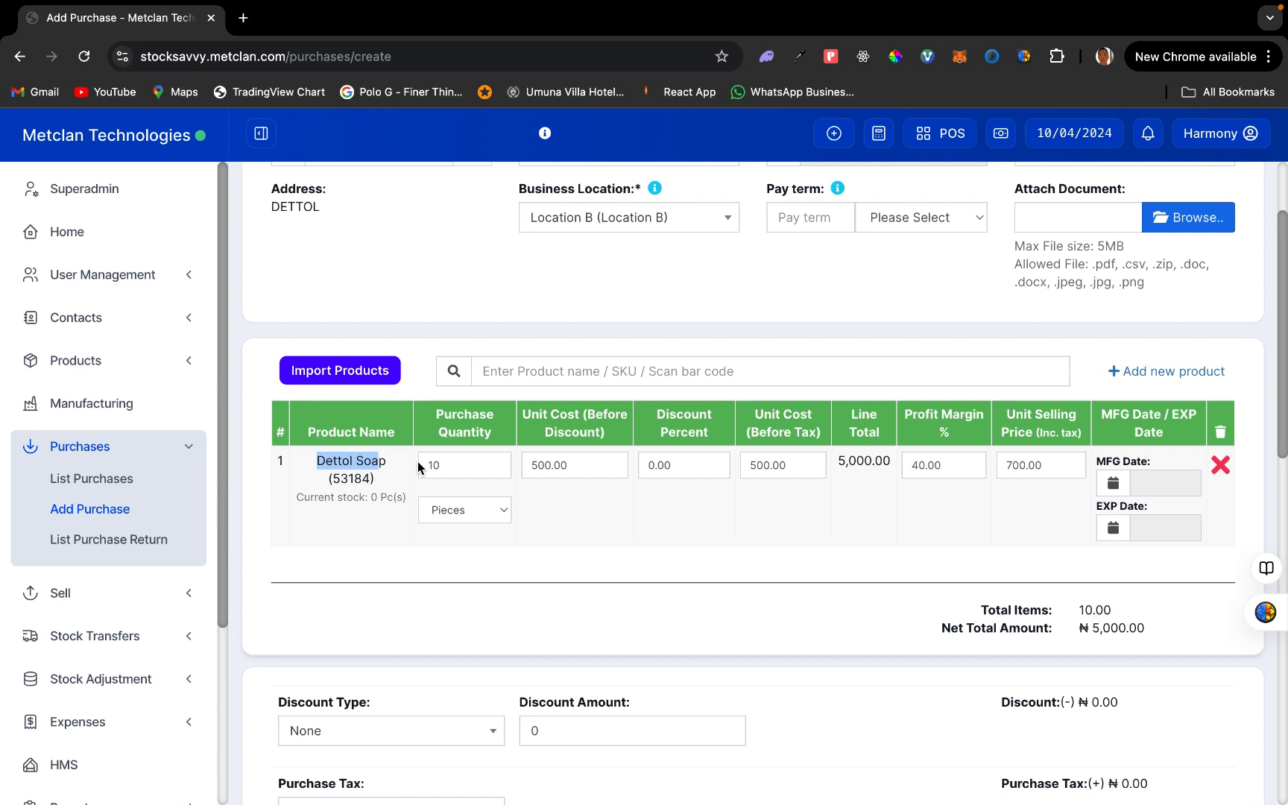
pyautogui.moveTo(454, 466); pyautogui.dragTo(402, 465)
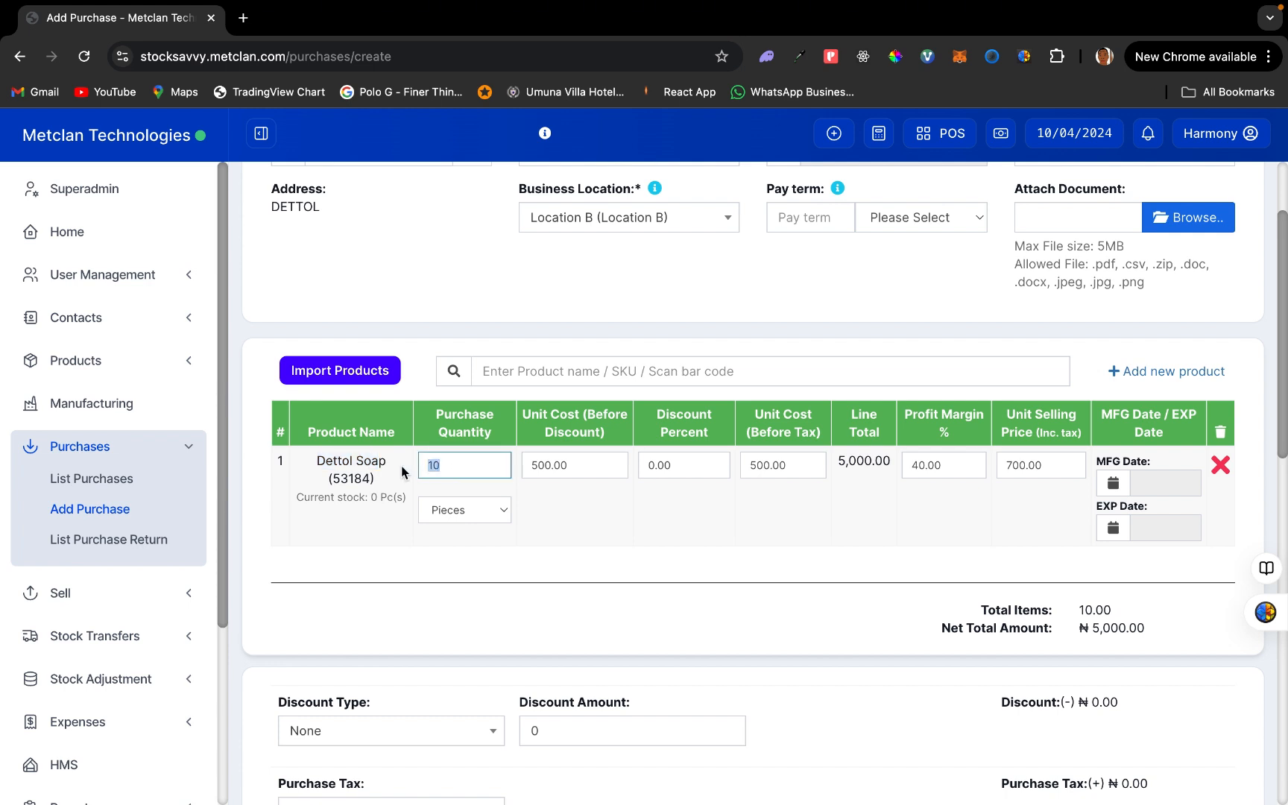
pyautogui.write('100')
pyautogui.press('BackSpace')
pyautogui.click(587, 468)
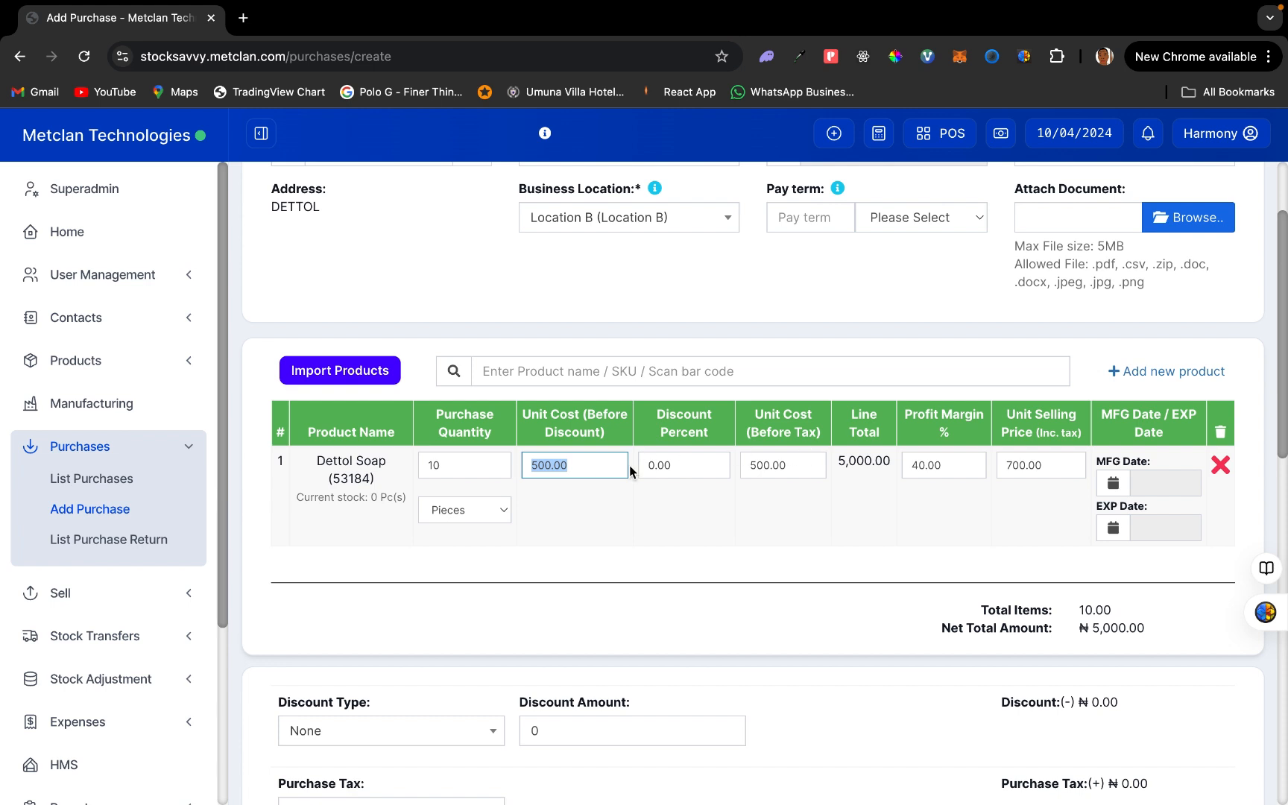
pyautogui.click(597, 464)
pyautogui.doubleClick(596, 465)
# - Set the manufacturing date of Dettol Soap to September 19, 2024
pyautogui.click(1148, 482)
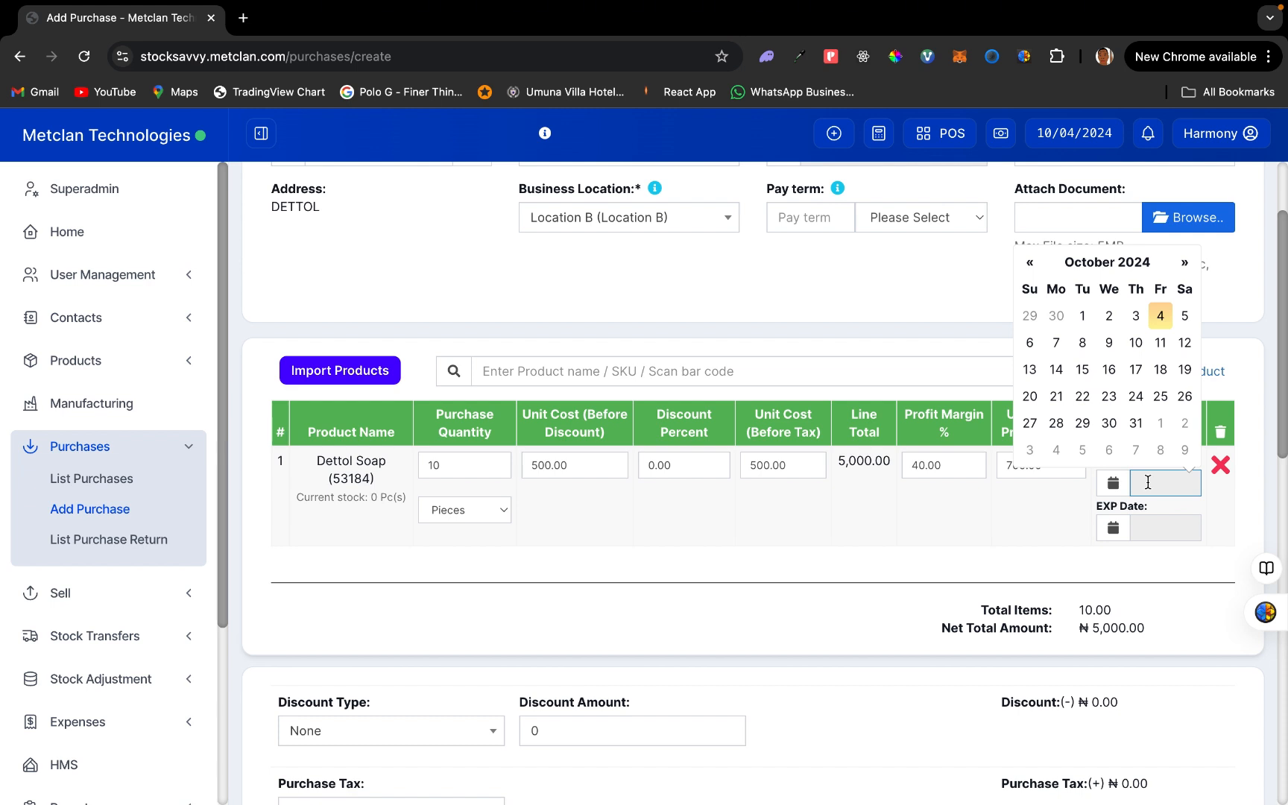
pyautogui.click(1030, 261)
pyautogui.click(1135, 395)
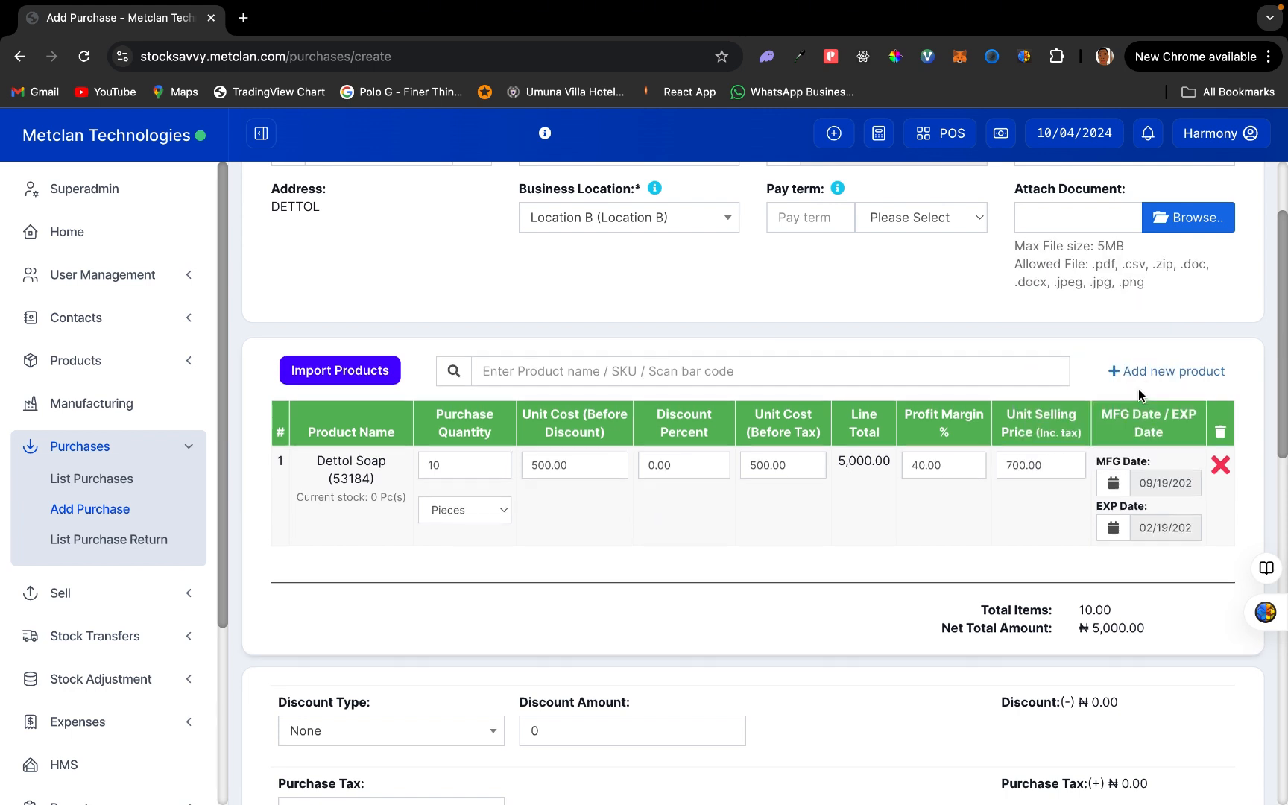
# - Check the expiry date of Dettol Soap against its manufacturing date in the date pickers
pyautogui.click(1165, 524)
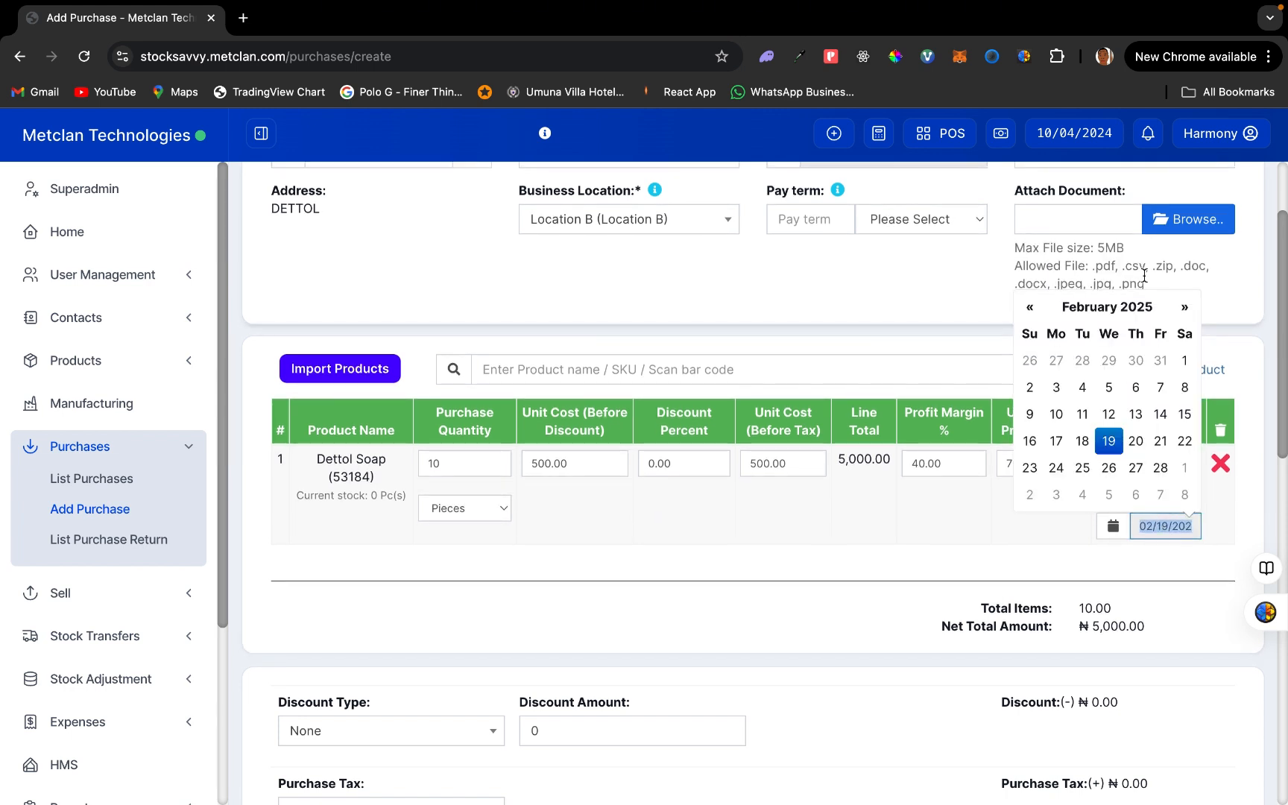
pyautogui.click(1161, 527)
pyautogui.click(1167, 549)
pyautogui.click(1168, 494)
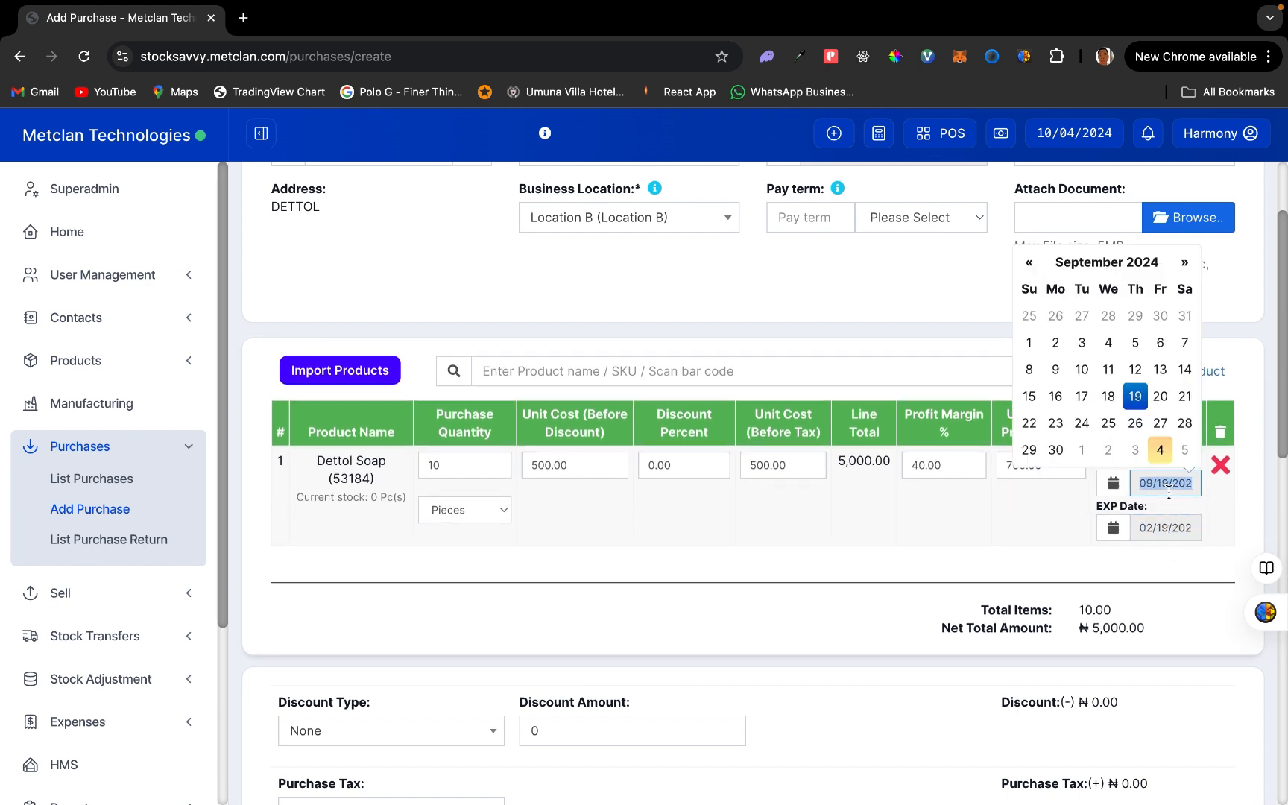
pyautogui.click(1162, 528)
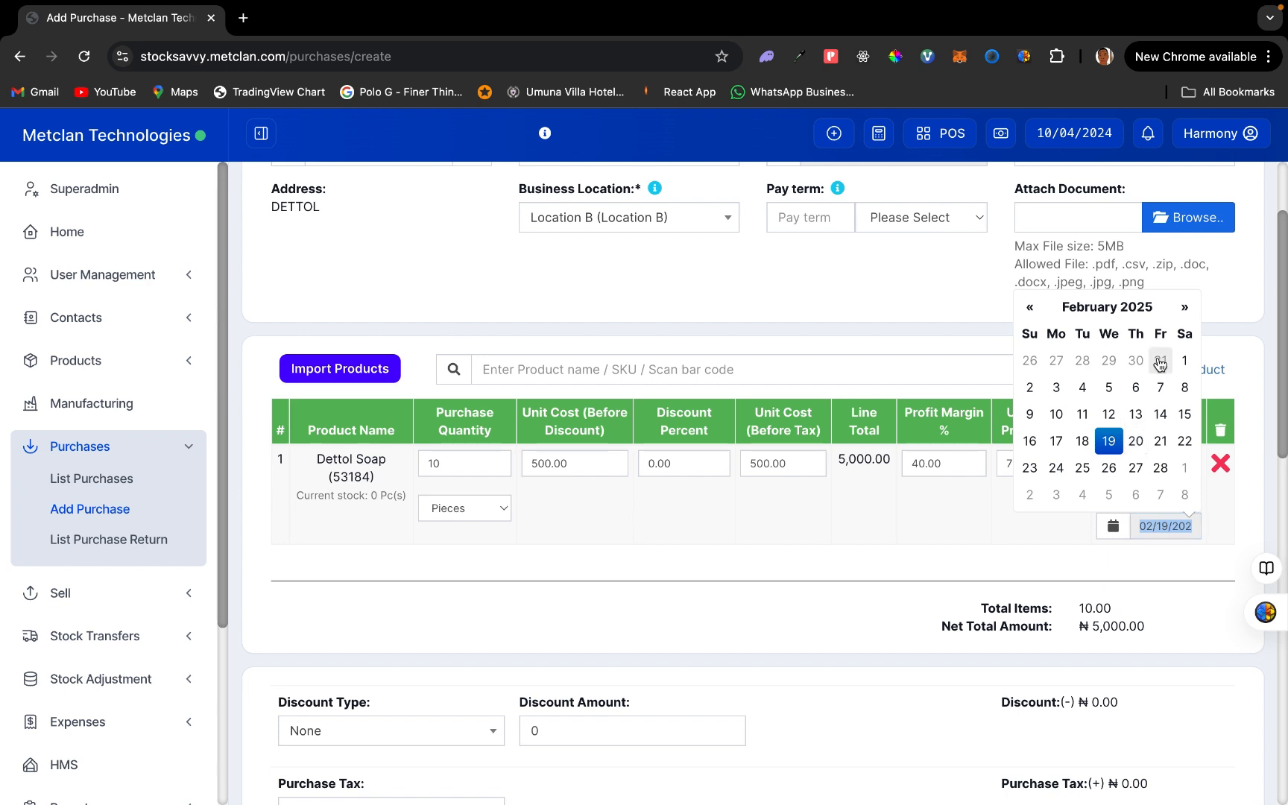
# - Set the expiry date of Dettol Soap to May 29, 2025
pyautogui.click(1189, 306)
pyautogui.click(1189, 306)
pyautogui.click(1189, 306)
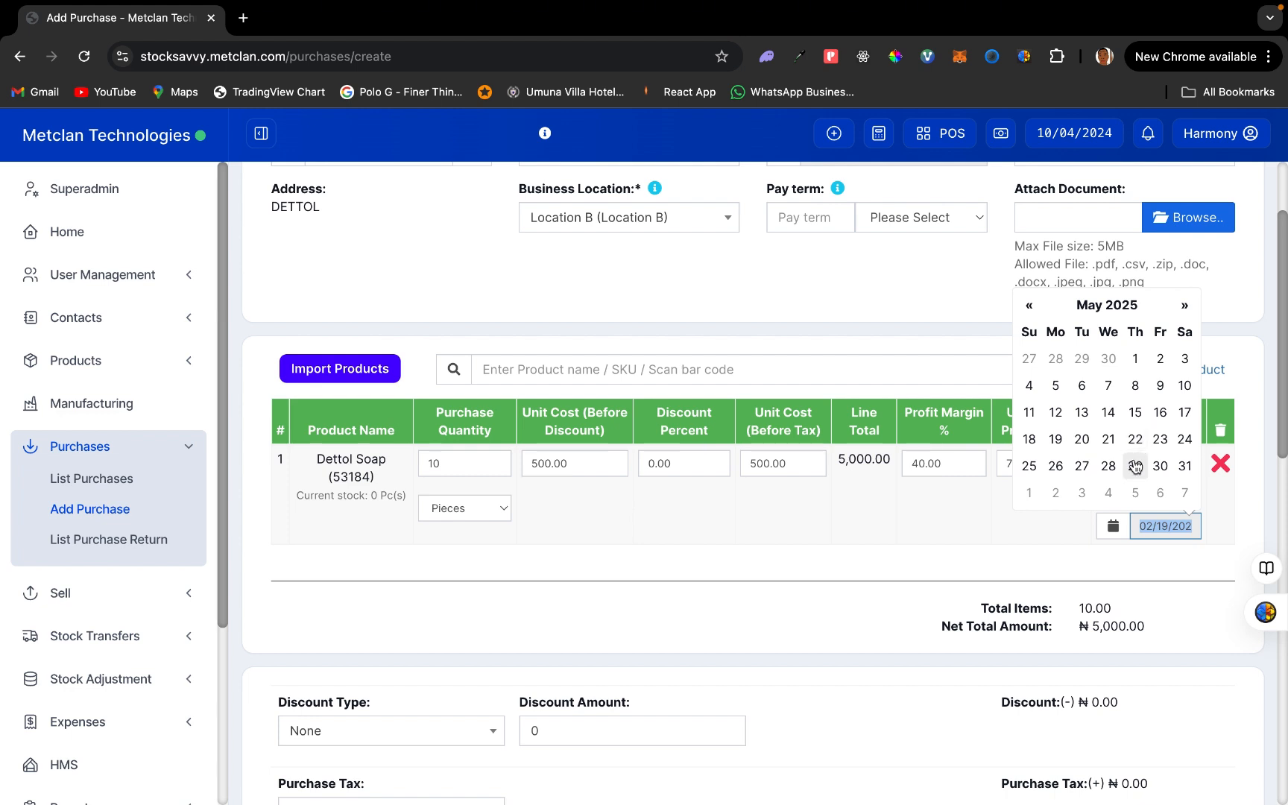
pyautogui.click(1135, 465)
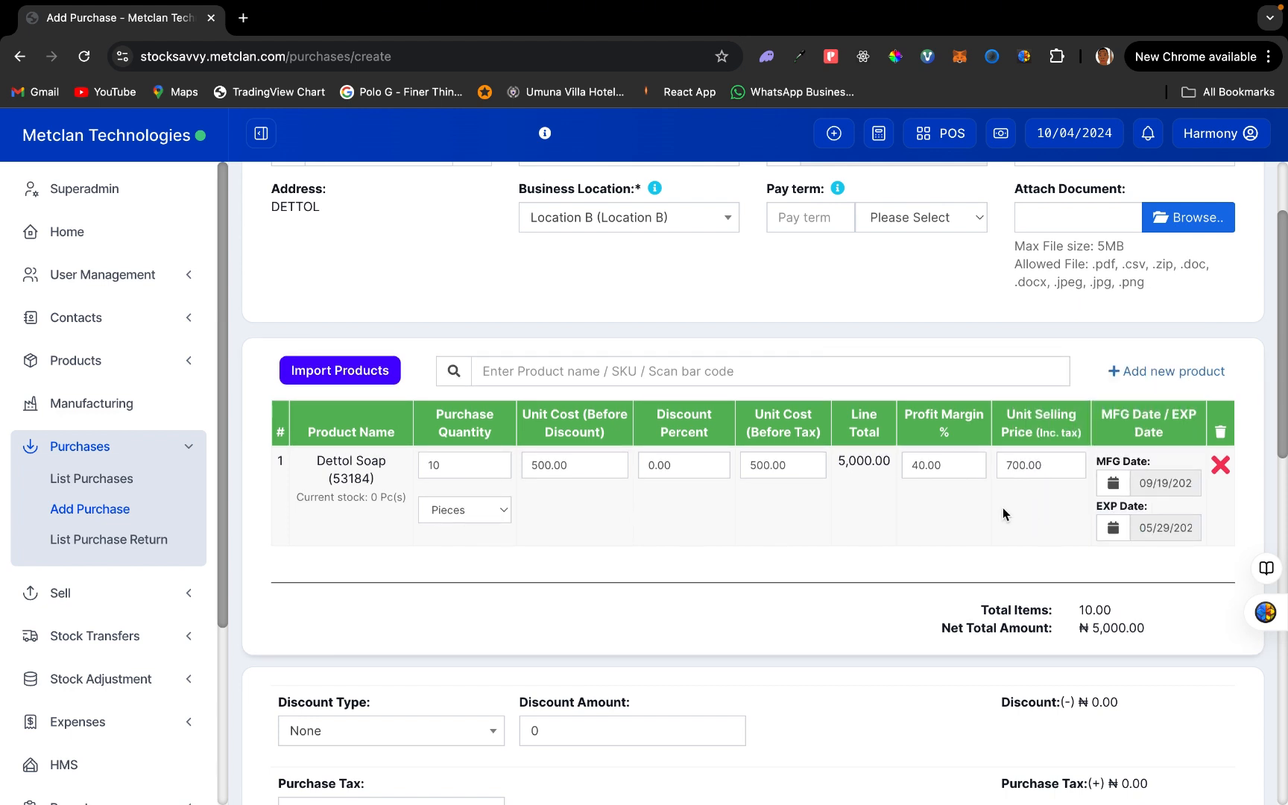
# - Set the purchase quantity of Dettol Soap to 500 pieces and check the net total amount
pyautogui.scroll(-1, 926, 510)
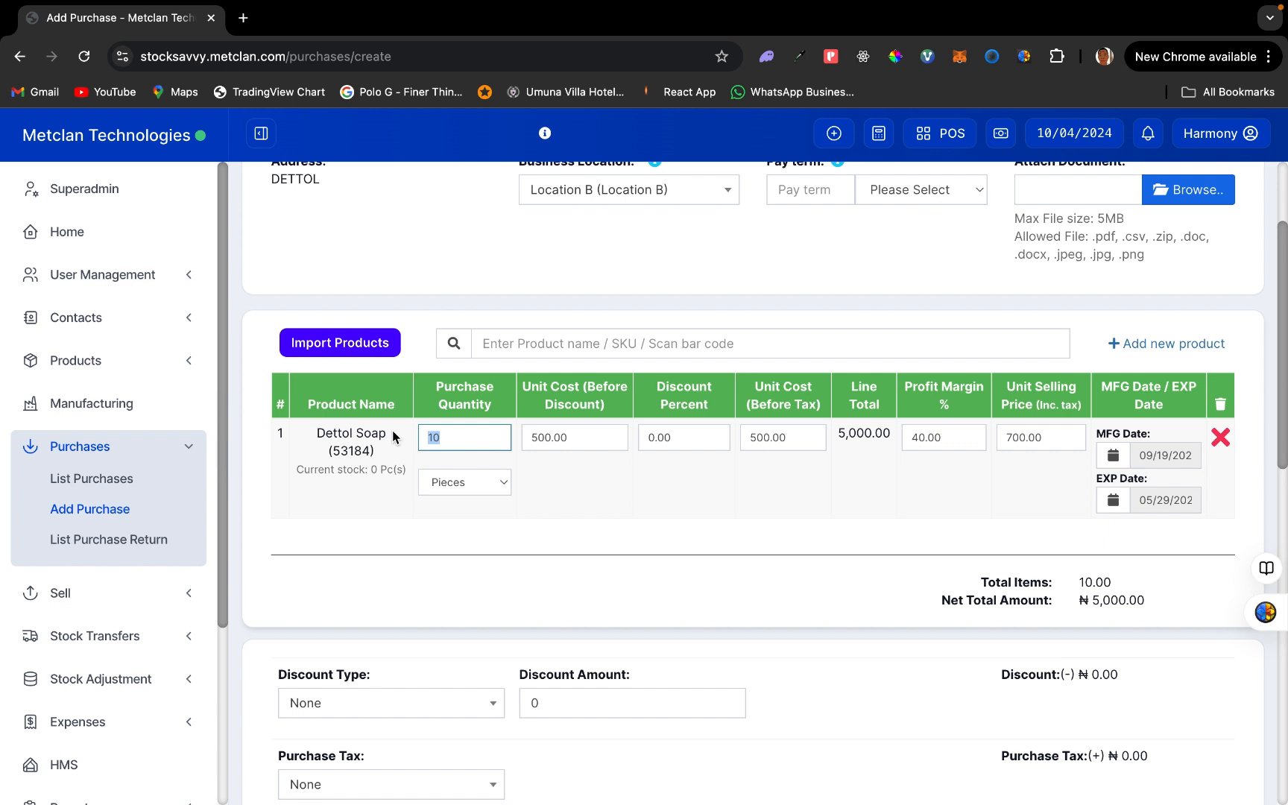
pyautogui.write('500')
pyautogui.scroll(-5, 507, 532)
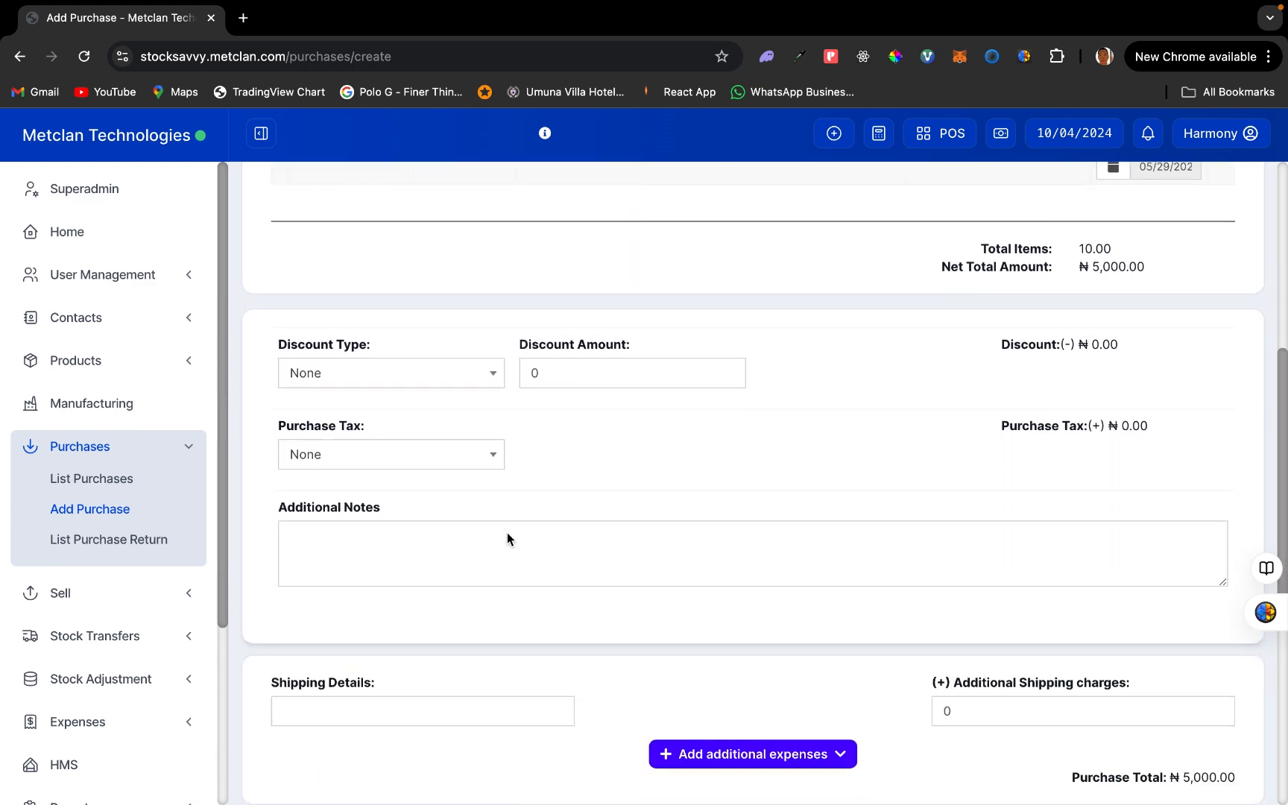
pyautogui.scroll(2, 687, 403)
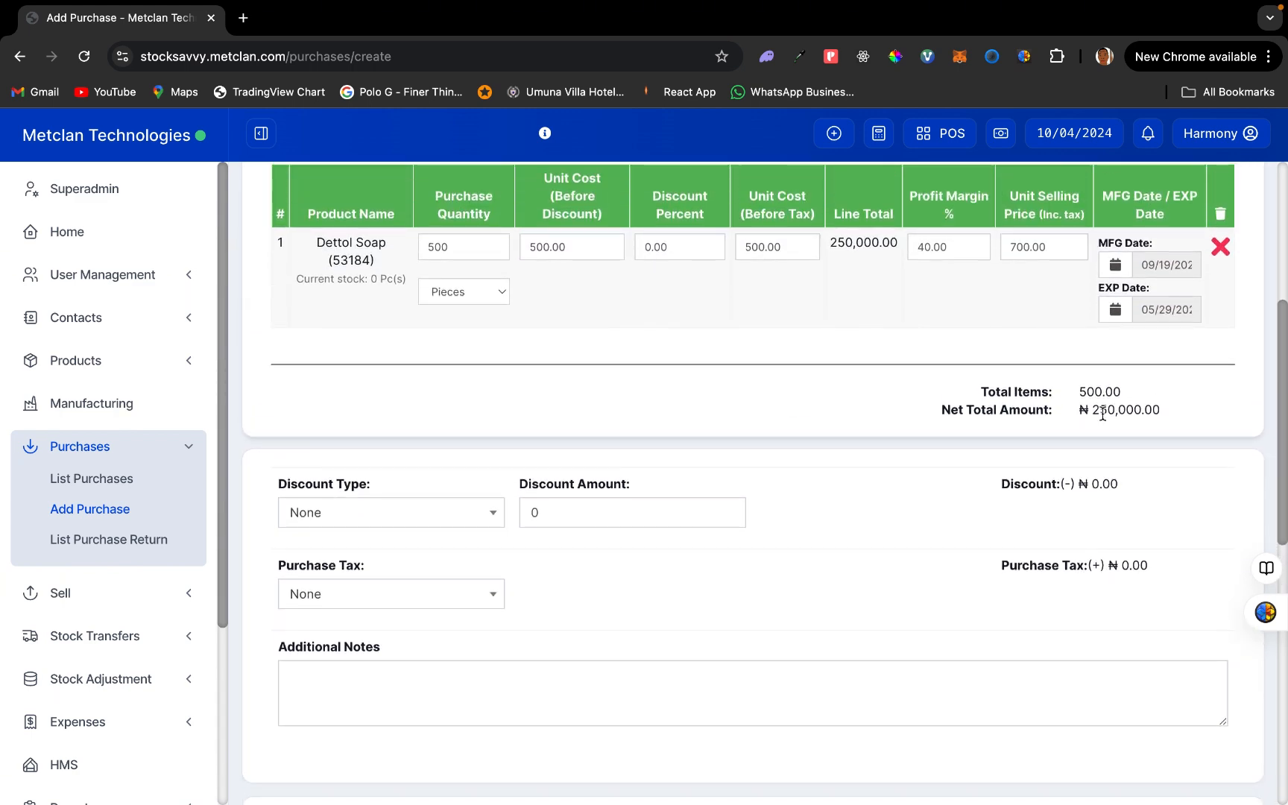
pyautogui.moveTo(1092, 410); pyautogui.dragTo(1126, 412)
pyautogui.scroll(-6, 747, 535)
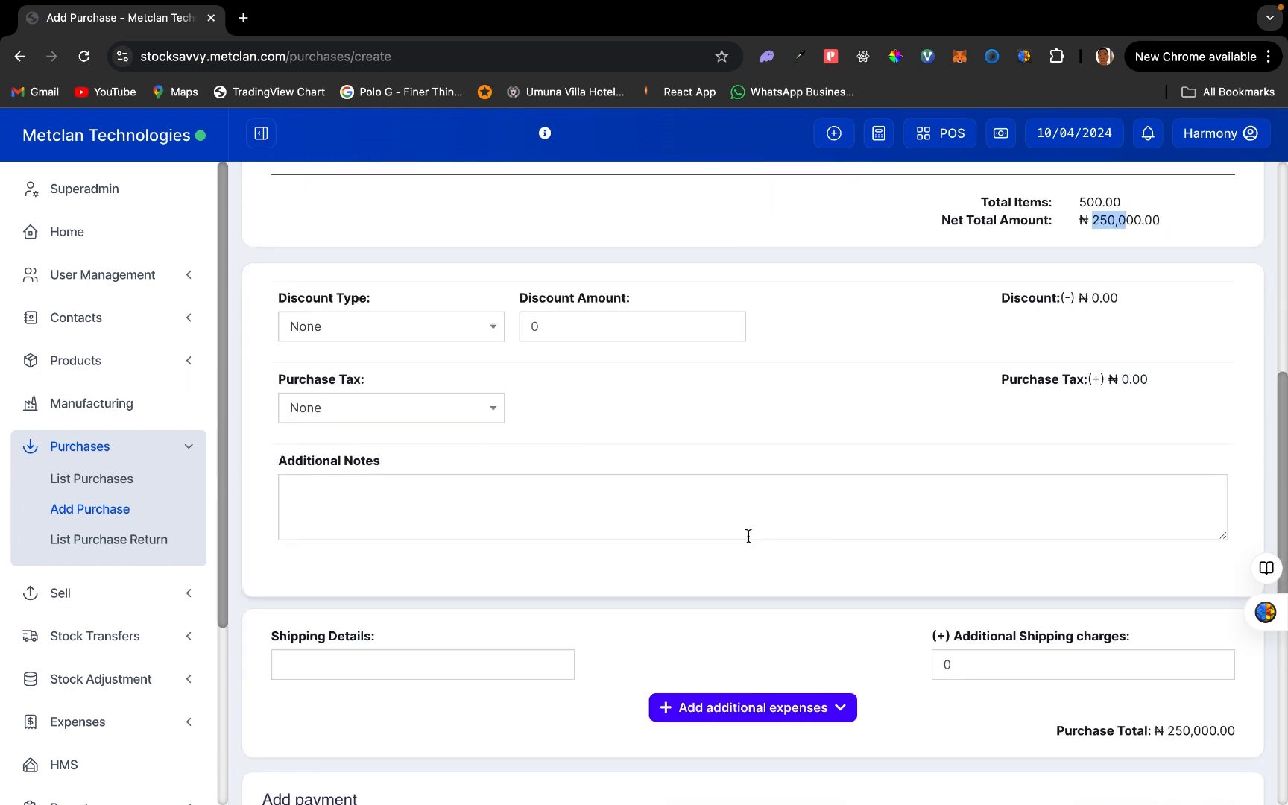
# - Examine the payment amount field and the payment due in the purchase's payment section
pyautogui.scroll(-2, 747, 535)
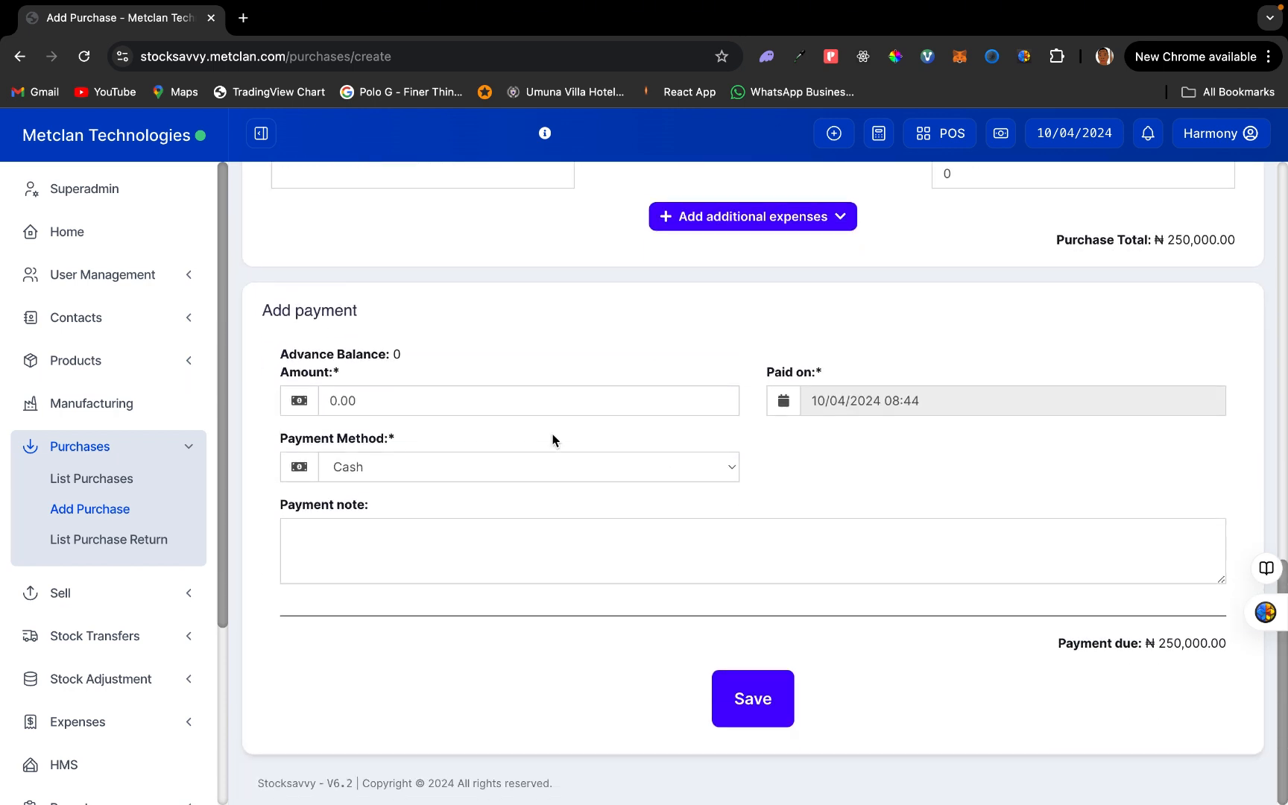
pyautogui.click(403, 401)
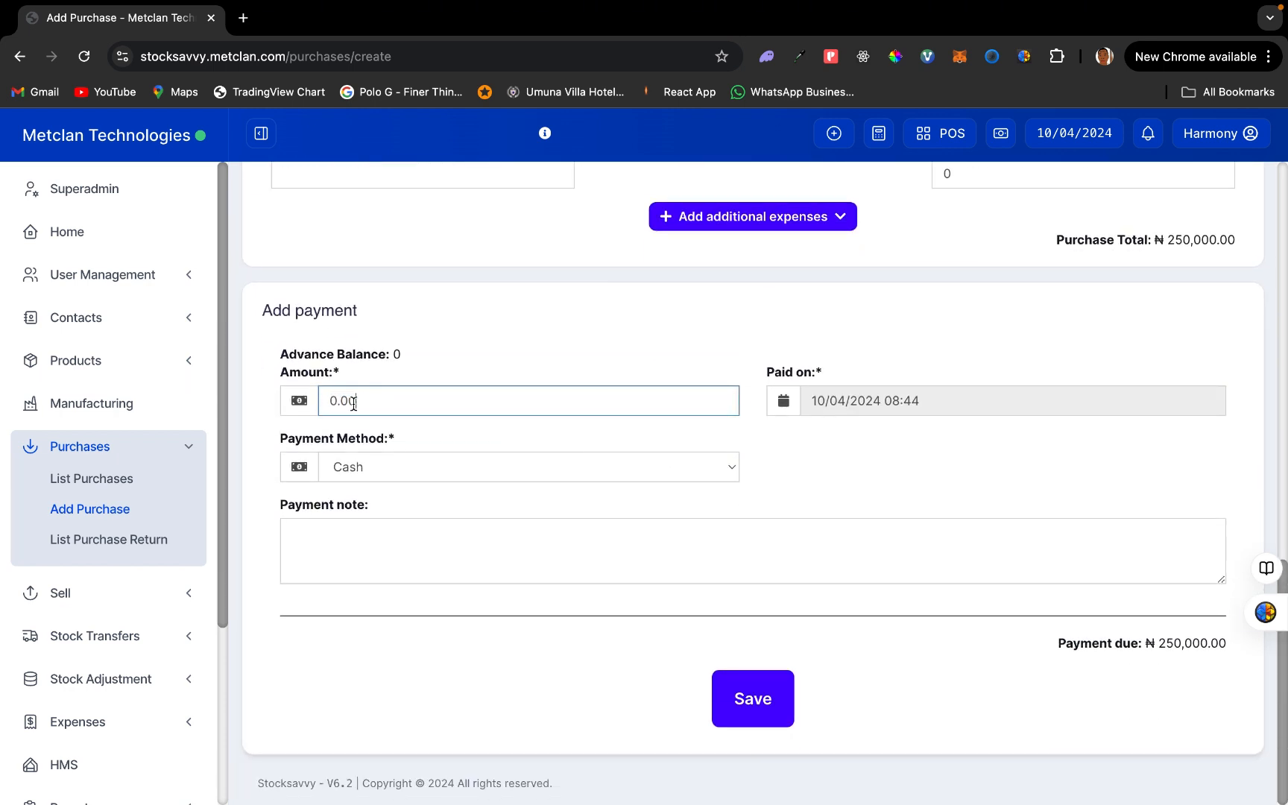
pyautogui.moveTo(355, 403); pyautogui.dragTo(321, 395)
pyautogui.scroll(3, 729, 399)
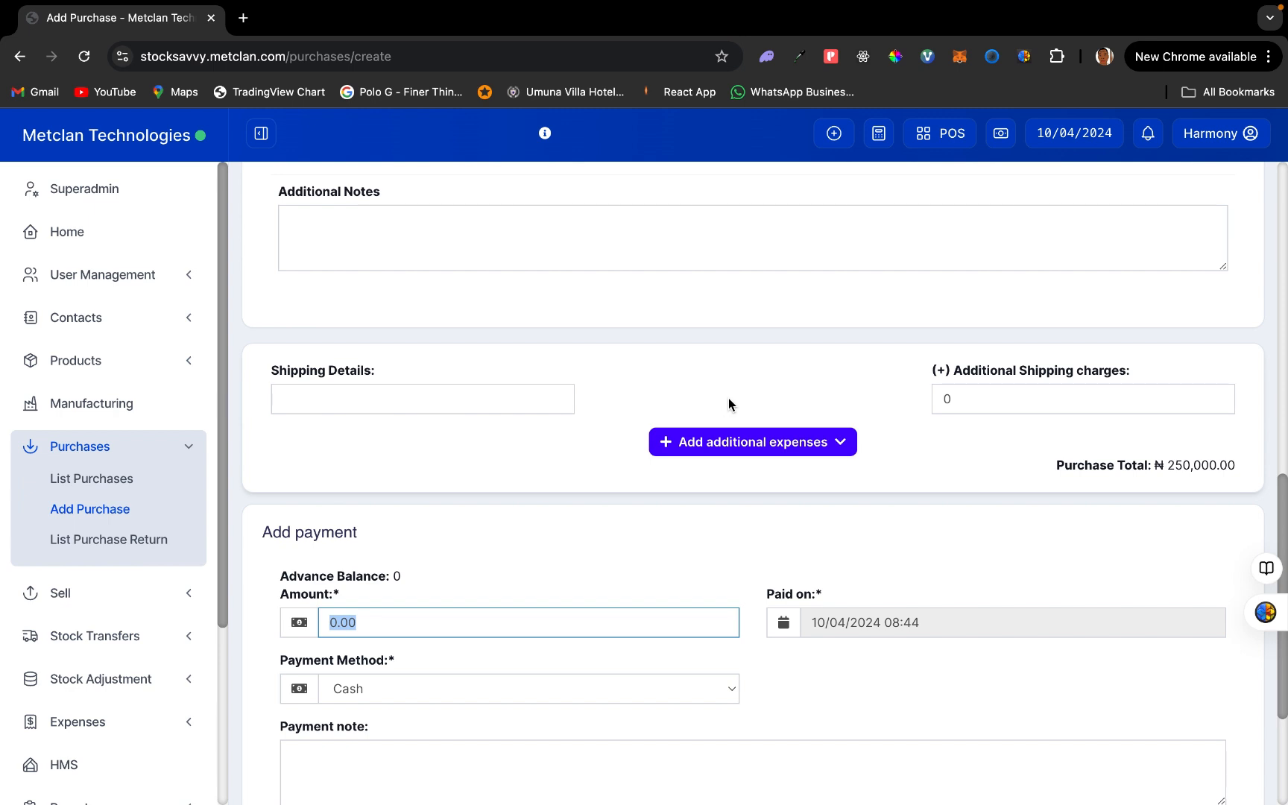
pyautogui.scroll(-3, 728, 404)
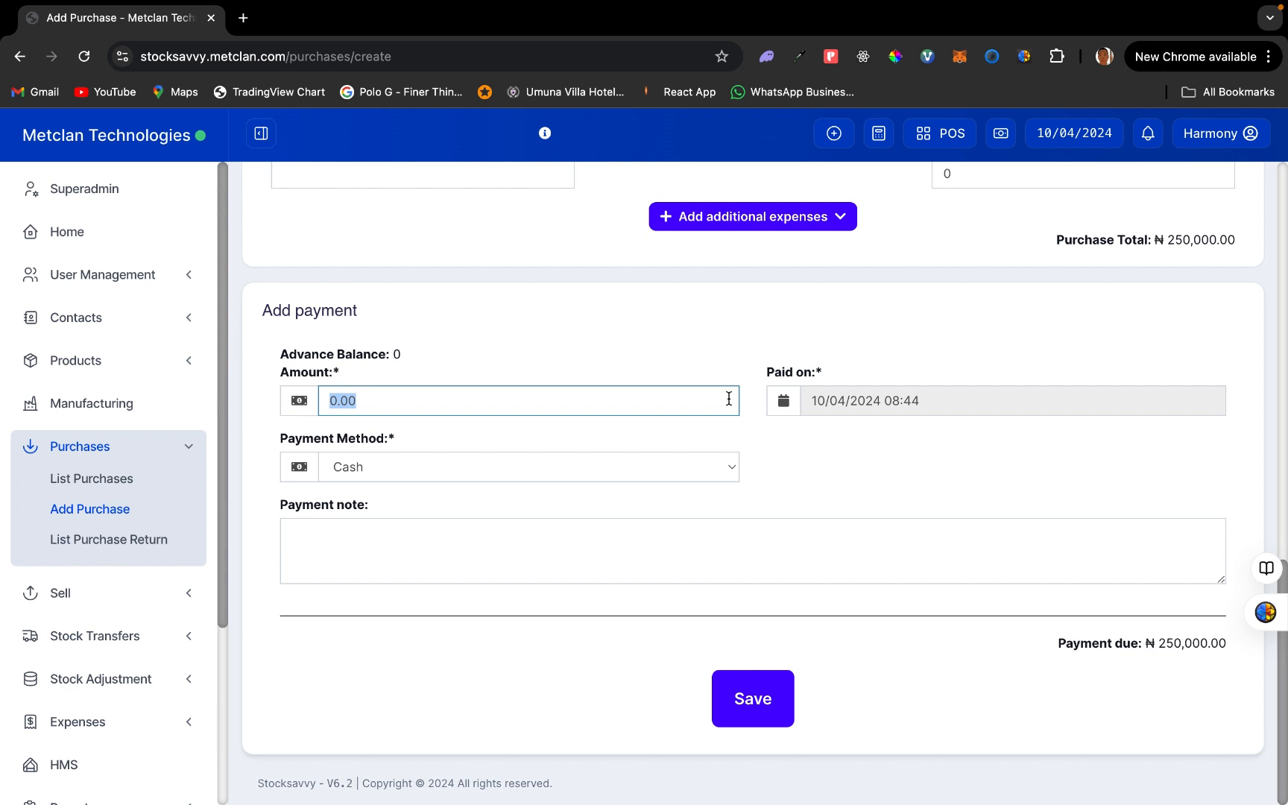
pyautogui.click(472, 399)
pyautogui.moveTo(468, 399); pyautogui.dragTo(257, 383)
pyautogui.click(1065, 647)
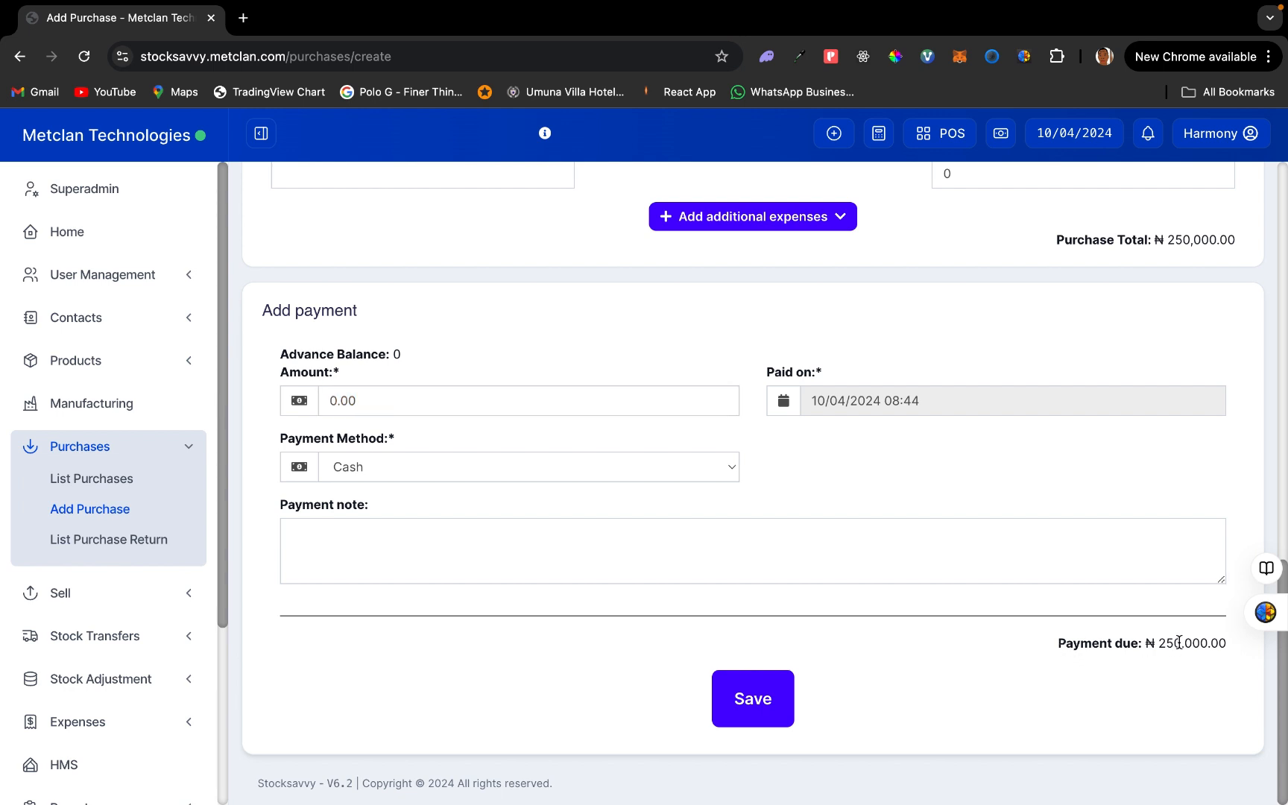
pyautogui.moveTo(1159, 640); pyautogui.dragTo(1255, 661)
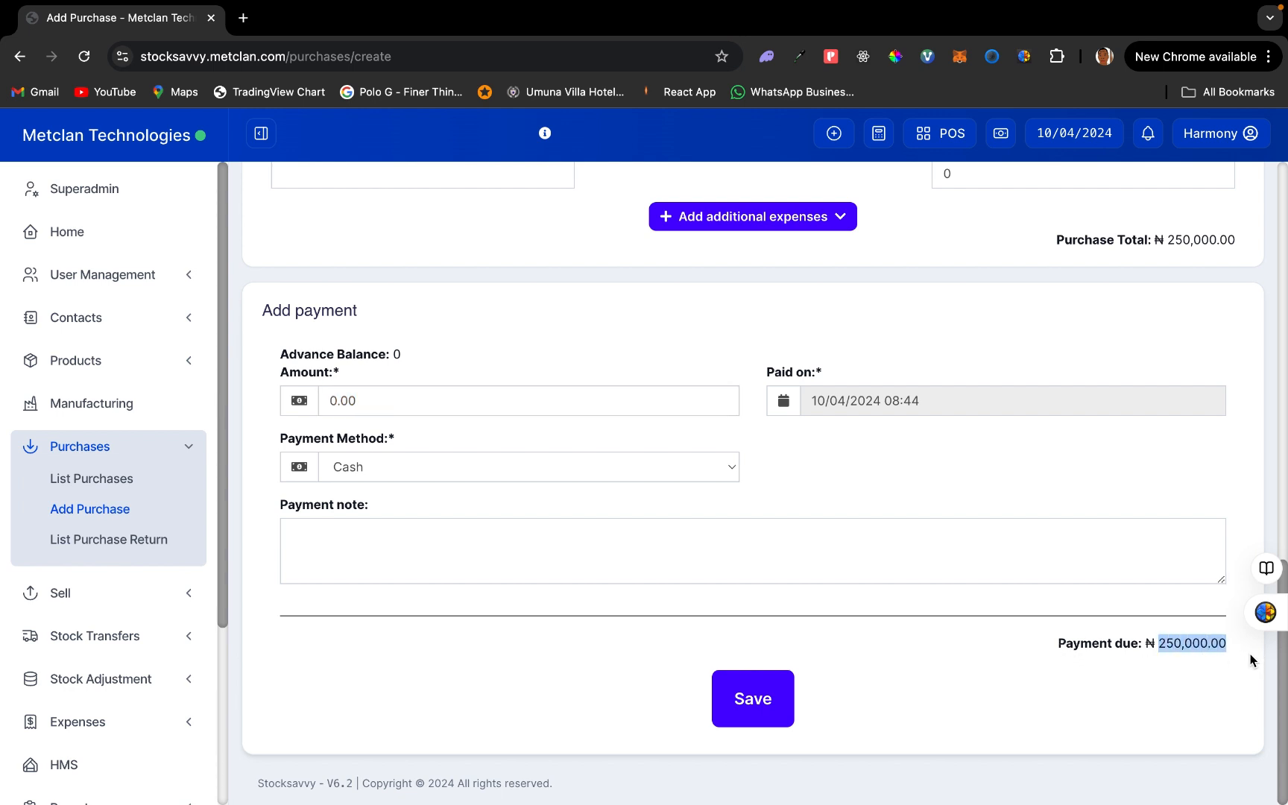
# - Enter a partial payment amount of 220000 for the purchase
pyautogui.moveTo(376, 405); pyautogui.dragTo(320, 400)
pyautogui.write('2')
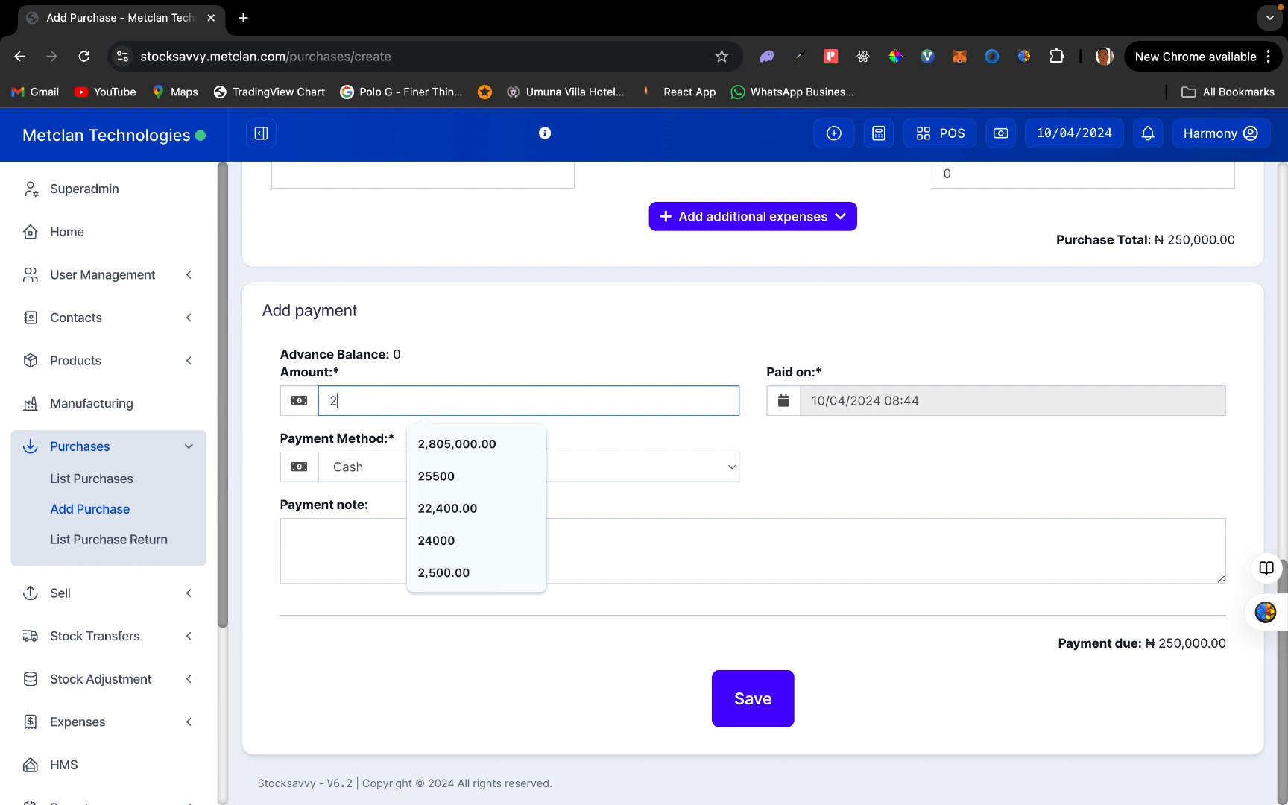
pyautogui.write('20000')
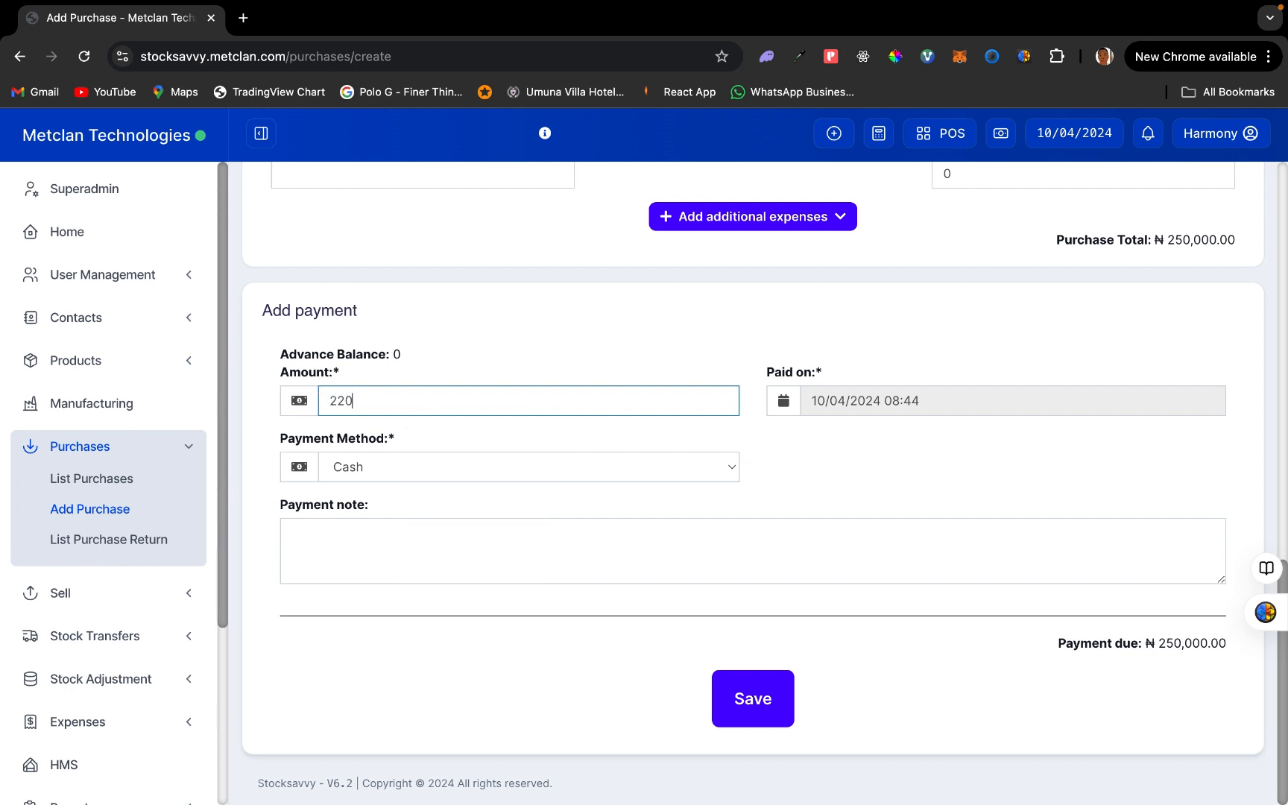
pyautogui.click(650, 688)
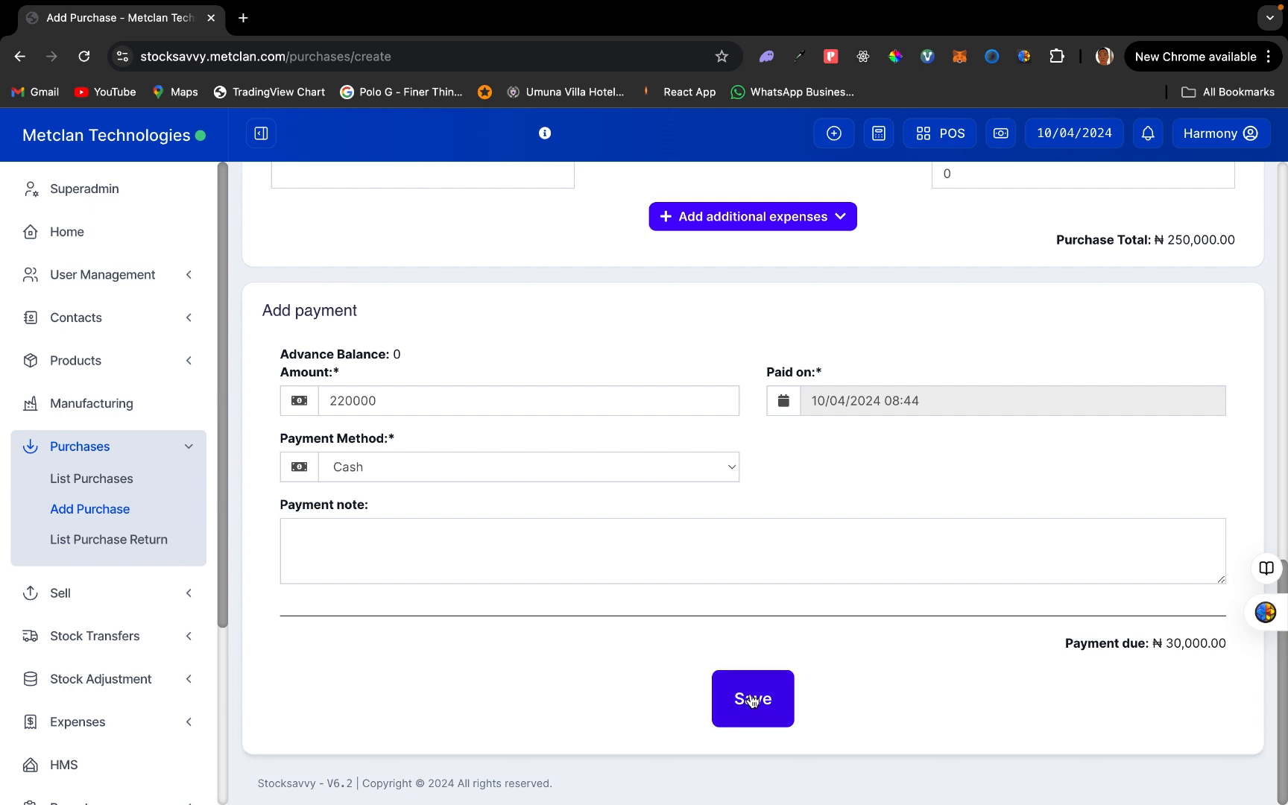
# - Compare the entered payment amount and the remaining payment due with the purchase's net total
pyautogui.scroll(15, 751, 520)
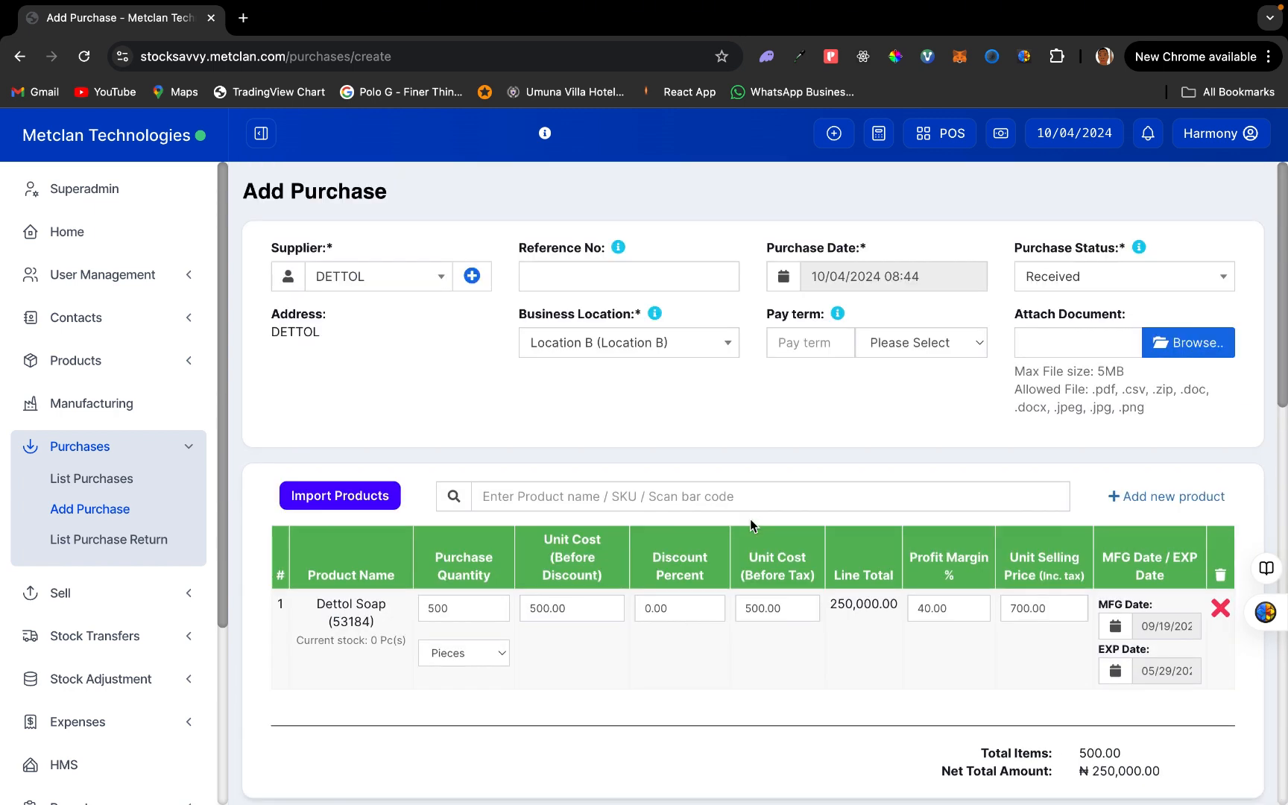
pyautogui.scroll(-15, 816, 495)
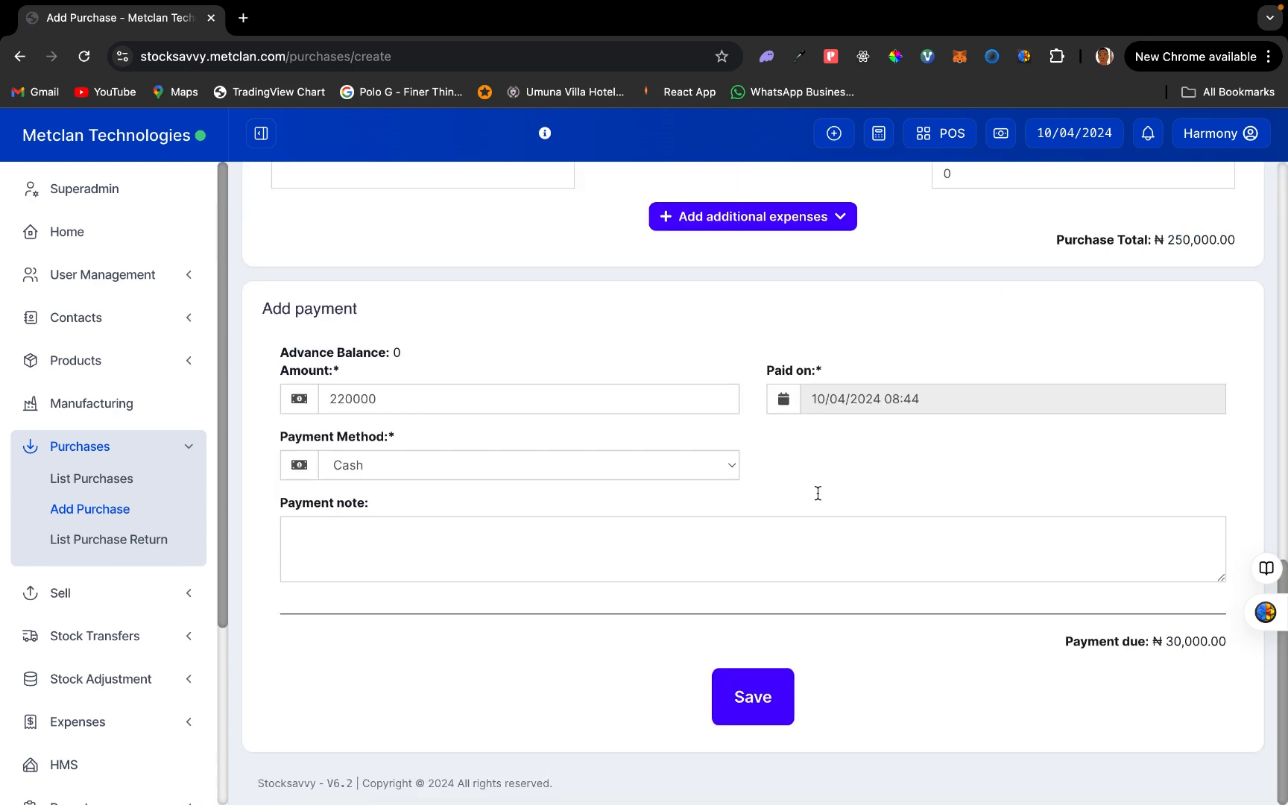
pyautogui.moveTo(1167, 644); pyautogui.dragTo(1239, 646)
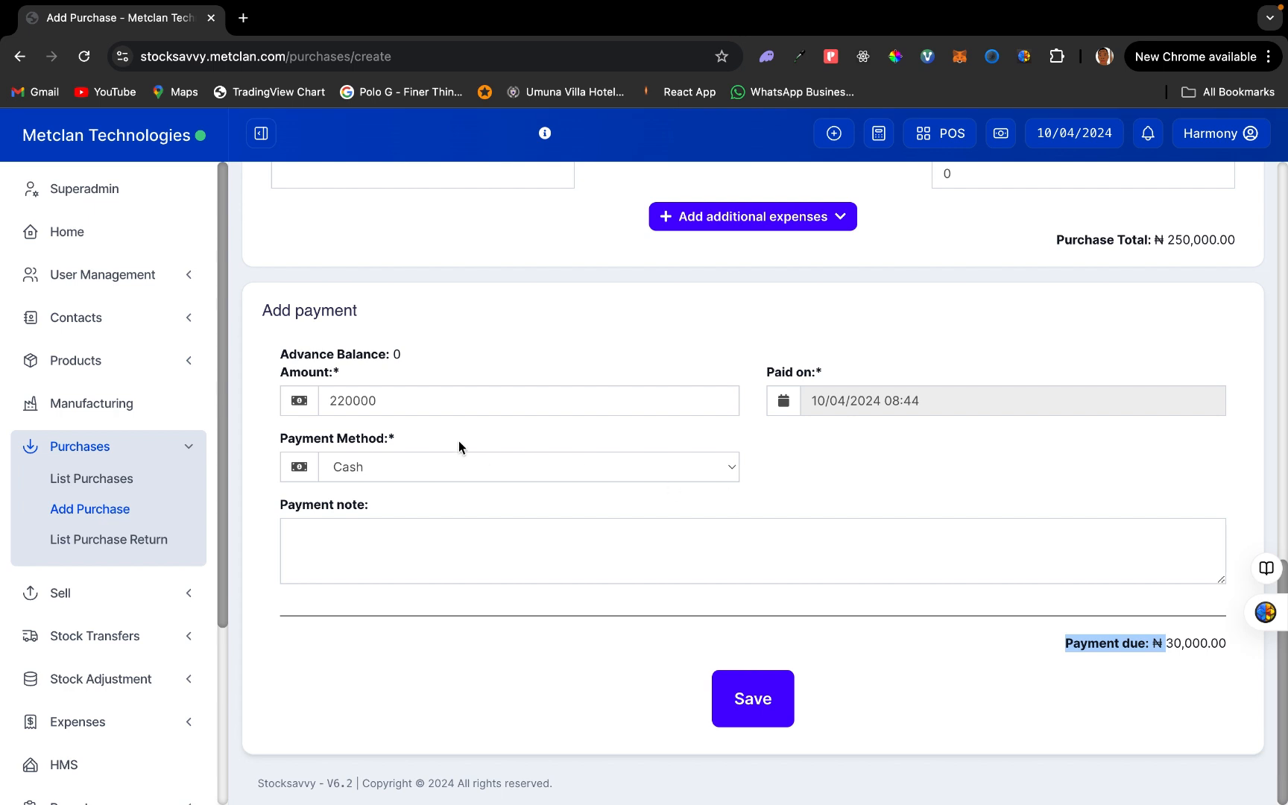
pyautogui.moveTo(388, 402); pyautogui.dragTo(329, 402)
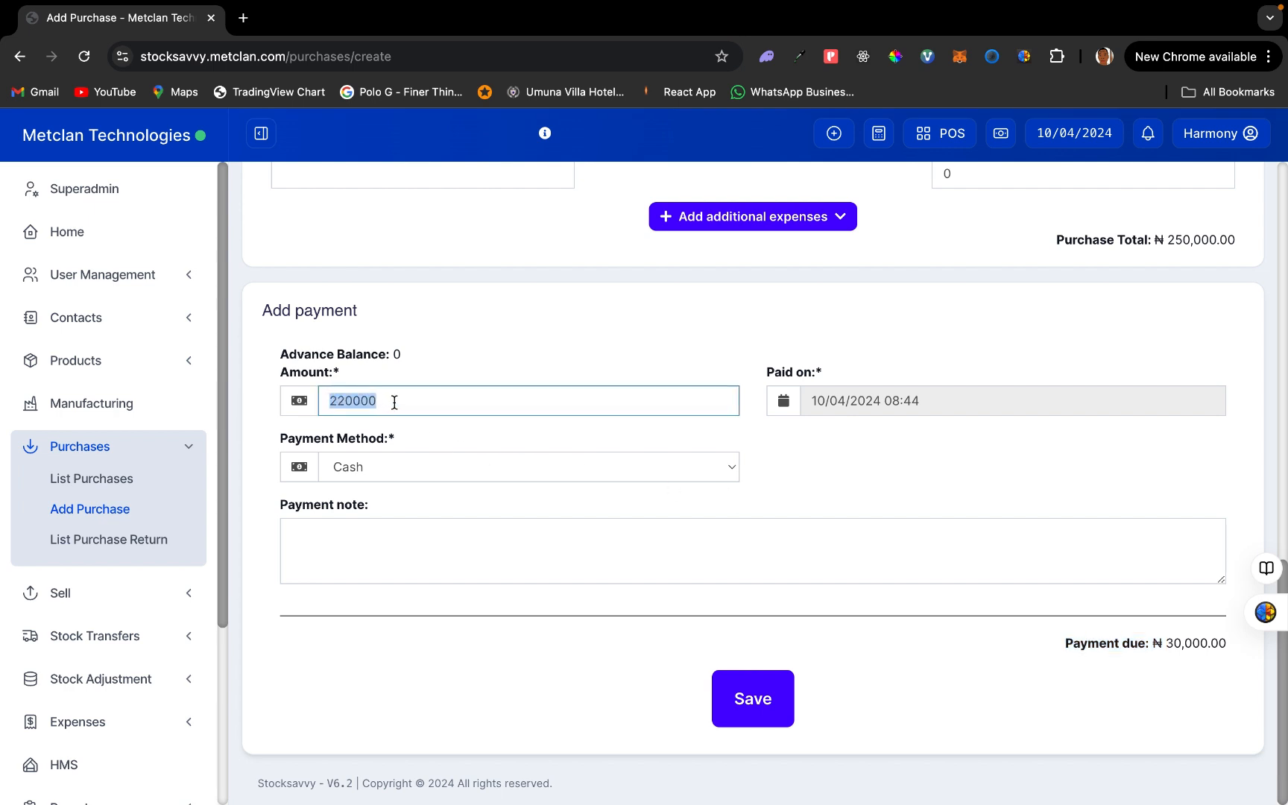
pyautogui.scroll(13, 434, 447)
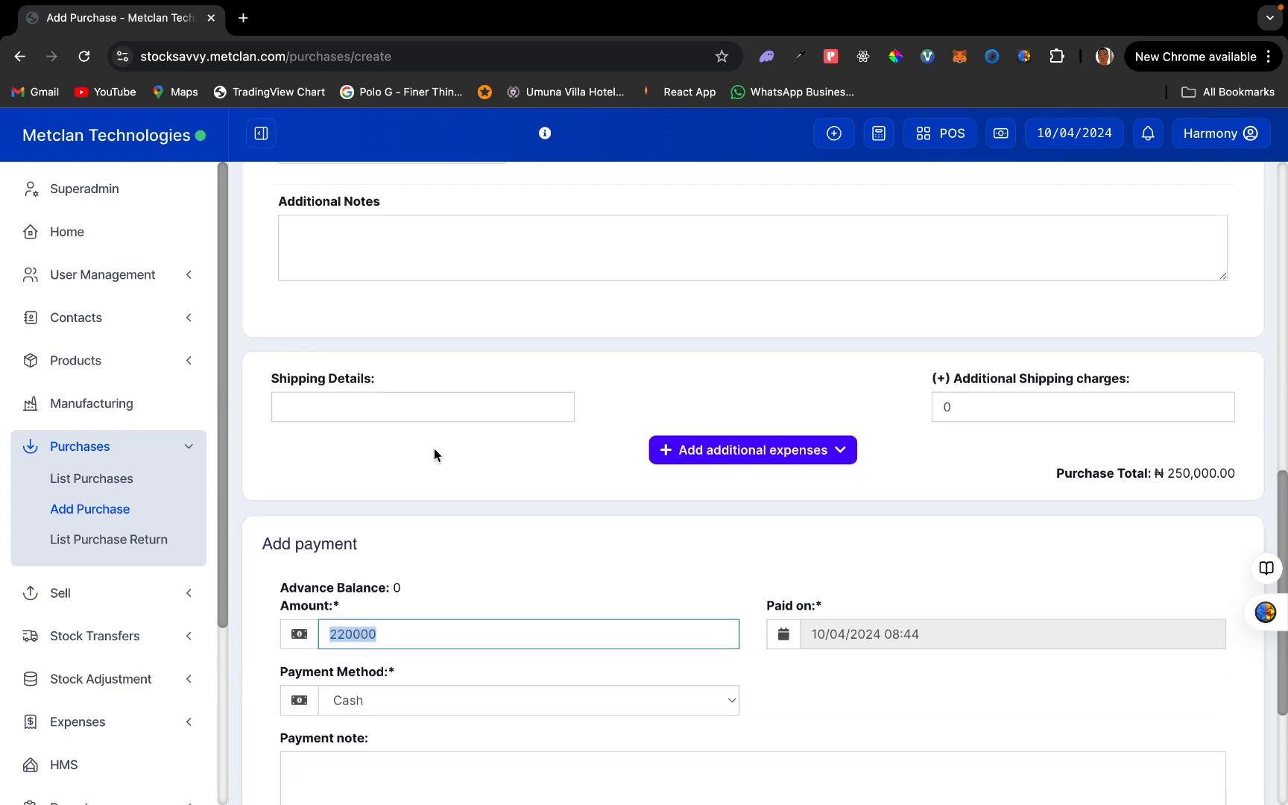
pyautogui.scroll(-3, 434, 448)
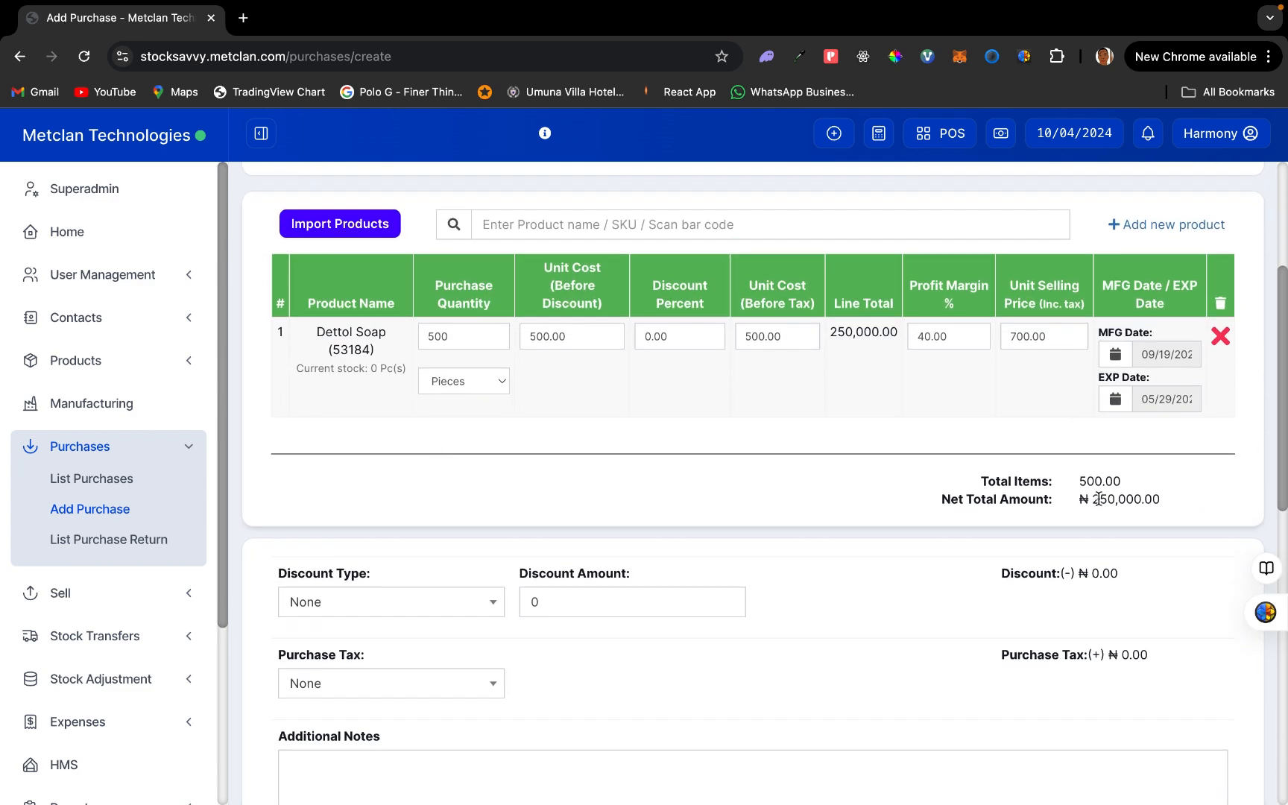
pyautogui.moveTo(1099, 498); pyautogui.dragTo(1173, 514)
pyautogui.scroll(-10, 629, 451)
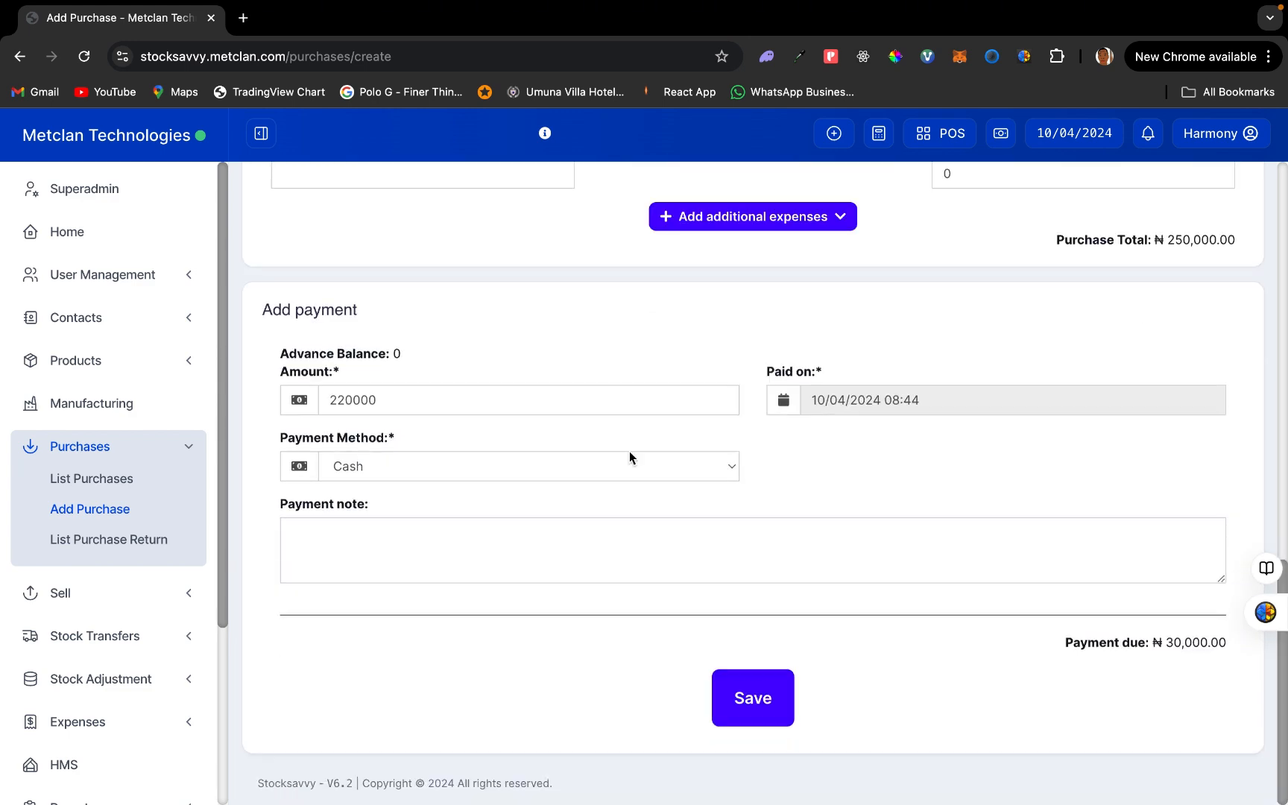
# - Set the payment amount to 250000 to pay for the purchase in full
pyautogui.moveTo(379, 400); pyautogui.dragTo(340, 397)
pyautogui.doubleClick(340, 397)
pyautogui.write('2')
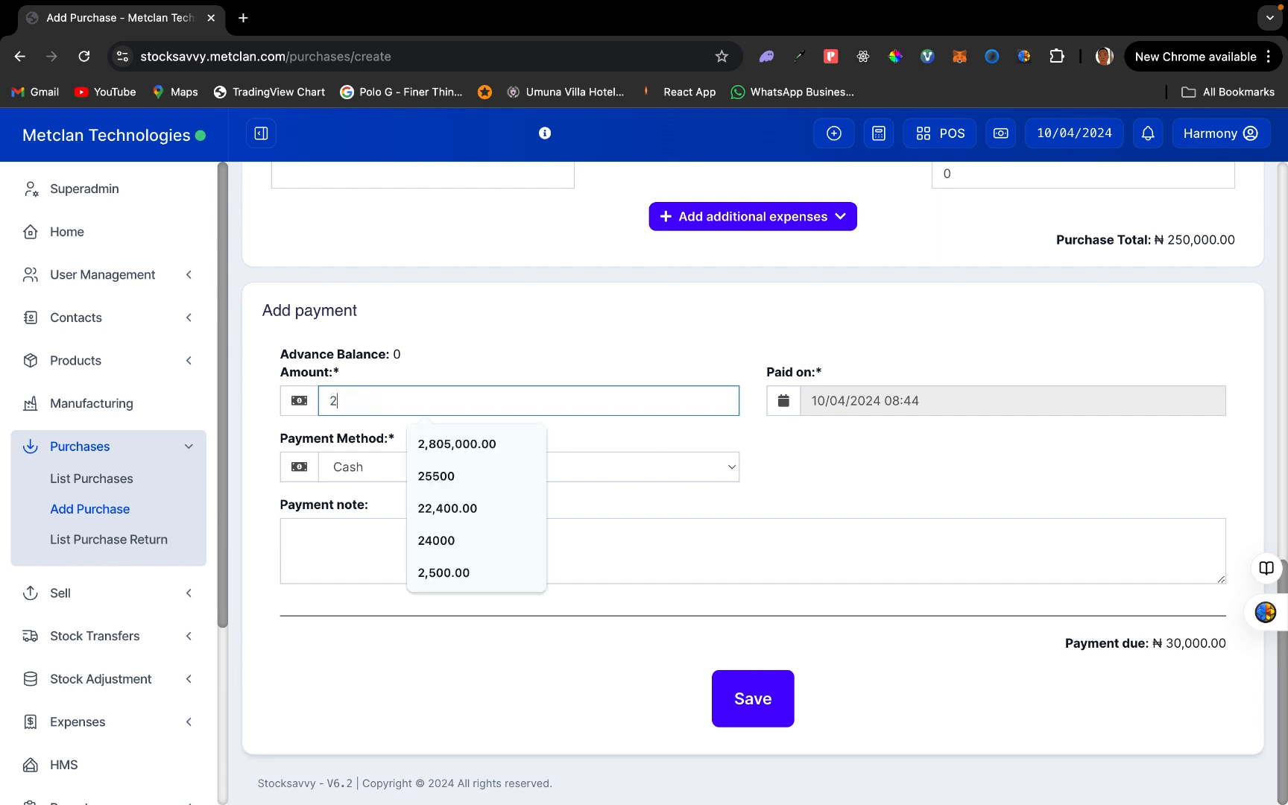
pyautogui.write('50000')
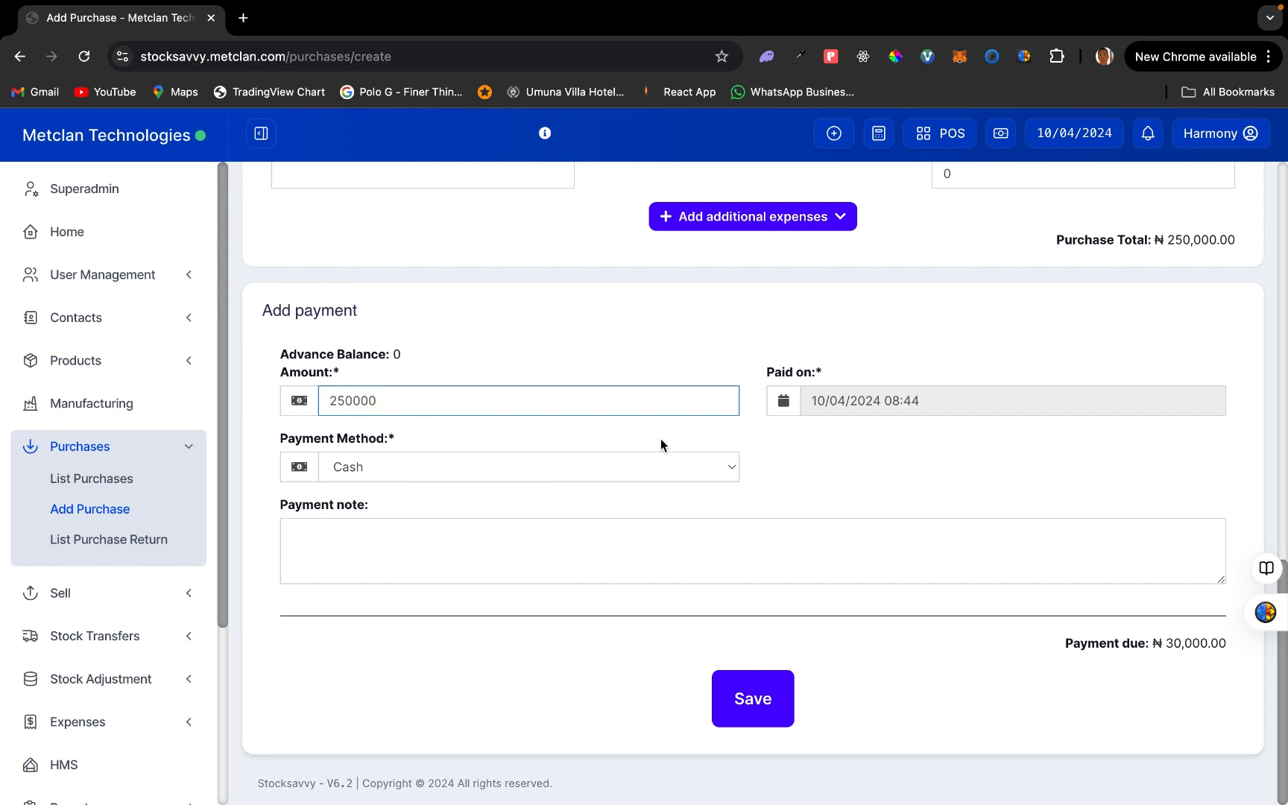
pyautogui.click(761, 474)
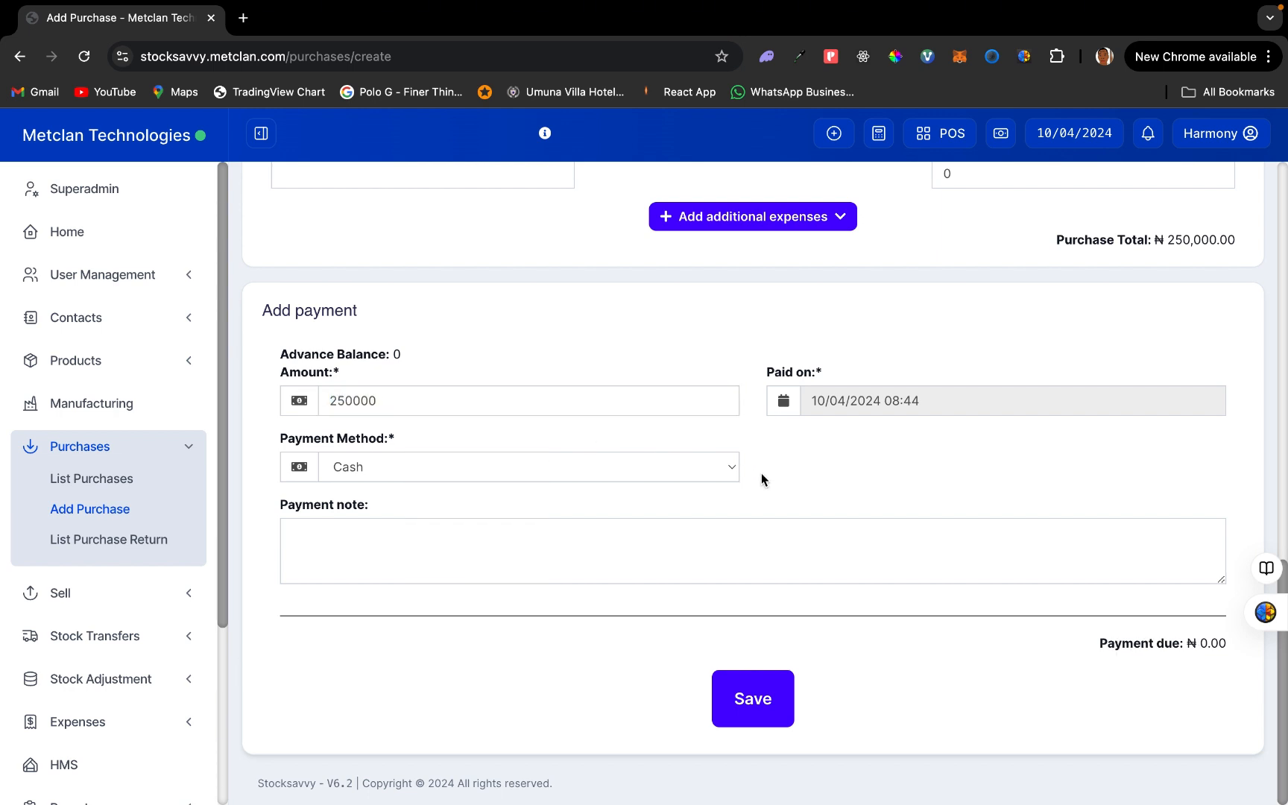
pyautogui.click(851, 409)
pyautogui.click(765, 421)
# - Choose GTB BANK as the payment method and save the purchase
pyautogui.click(618, 456)
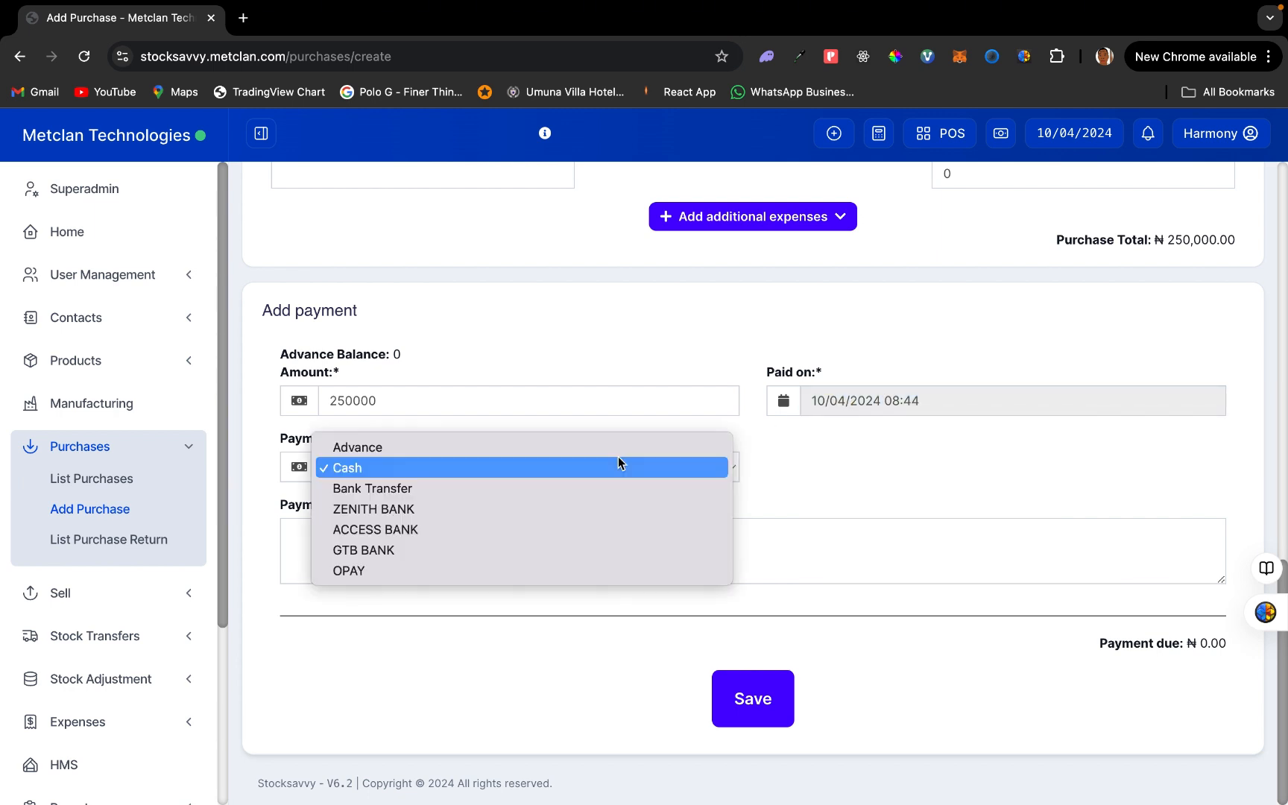
pyautogui.click(566, 551)
pyautogui.click(648, 535)
pyautogui.scroll(-2, 752, 555)
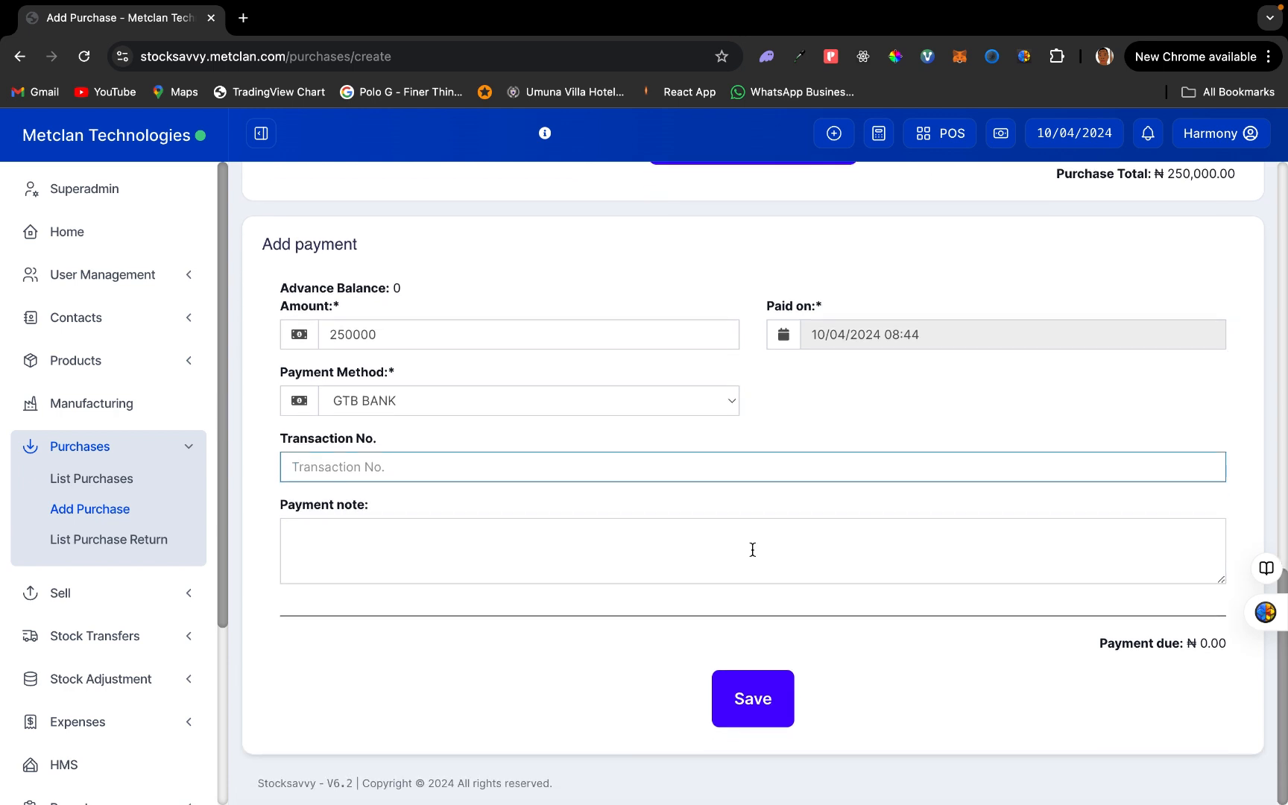
pyautogui.click(739, 698)
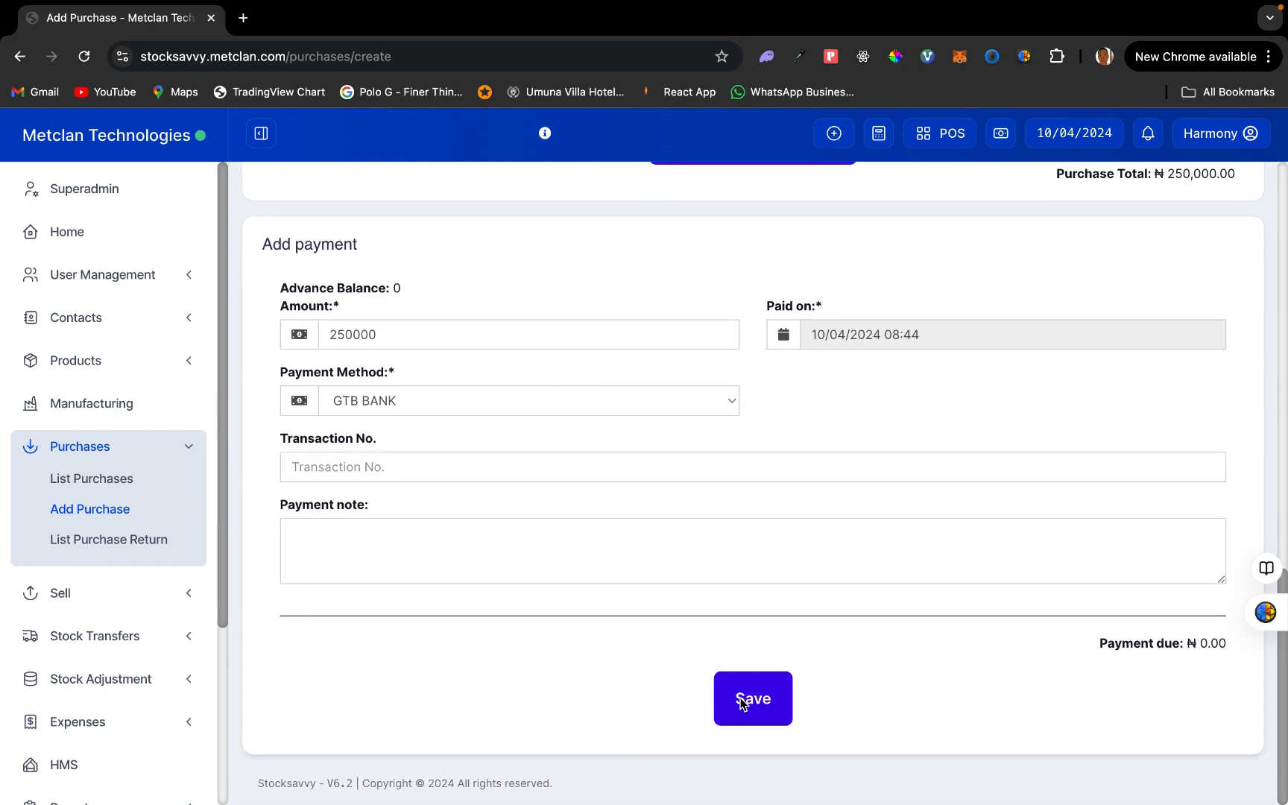
pyautogui.scroll(15, 724, 504)
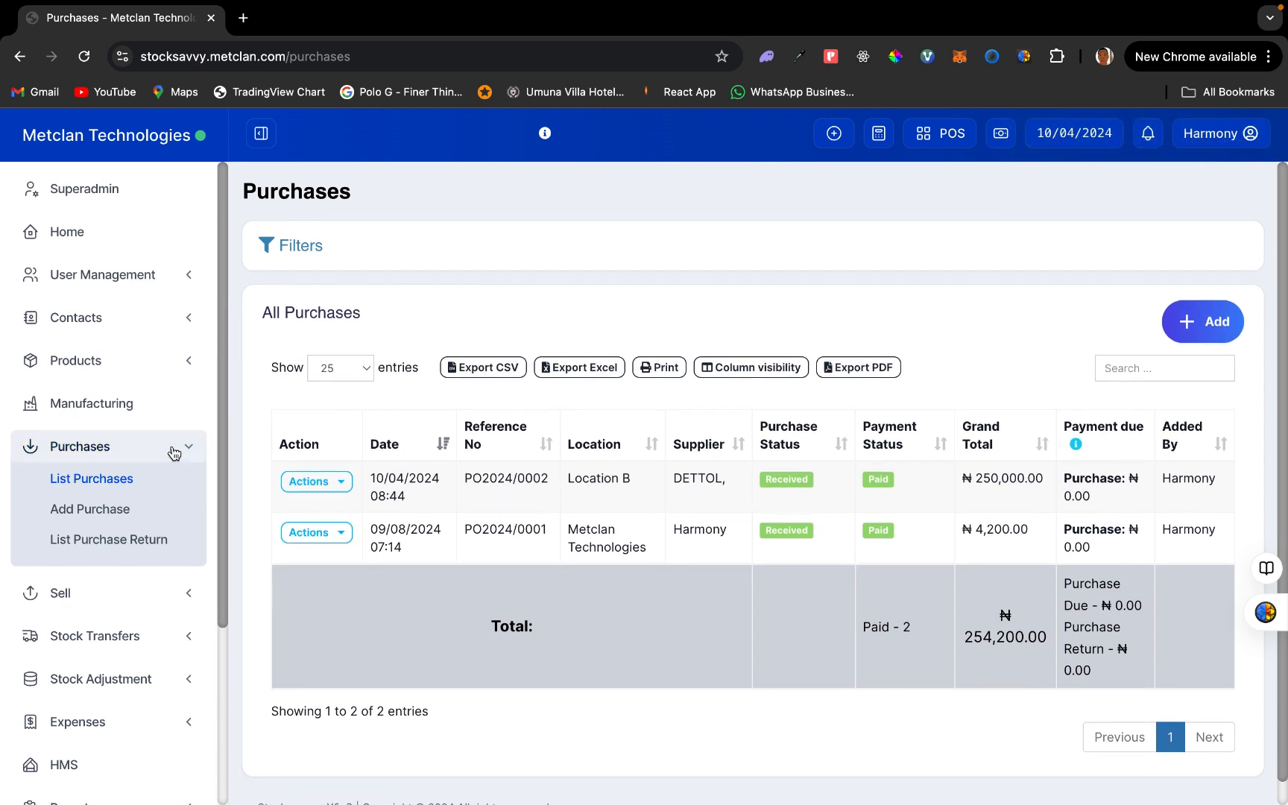
# - Open the list of purchases and review the DETTOL purchase recorded for Location B
pyautogui.click(172, 451)
pyautogui.click(142, 450)
pyautogui.click(101, 483)
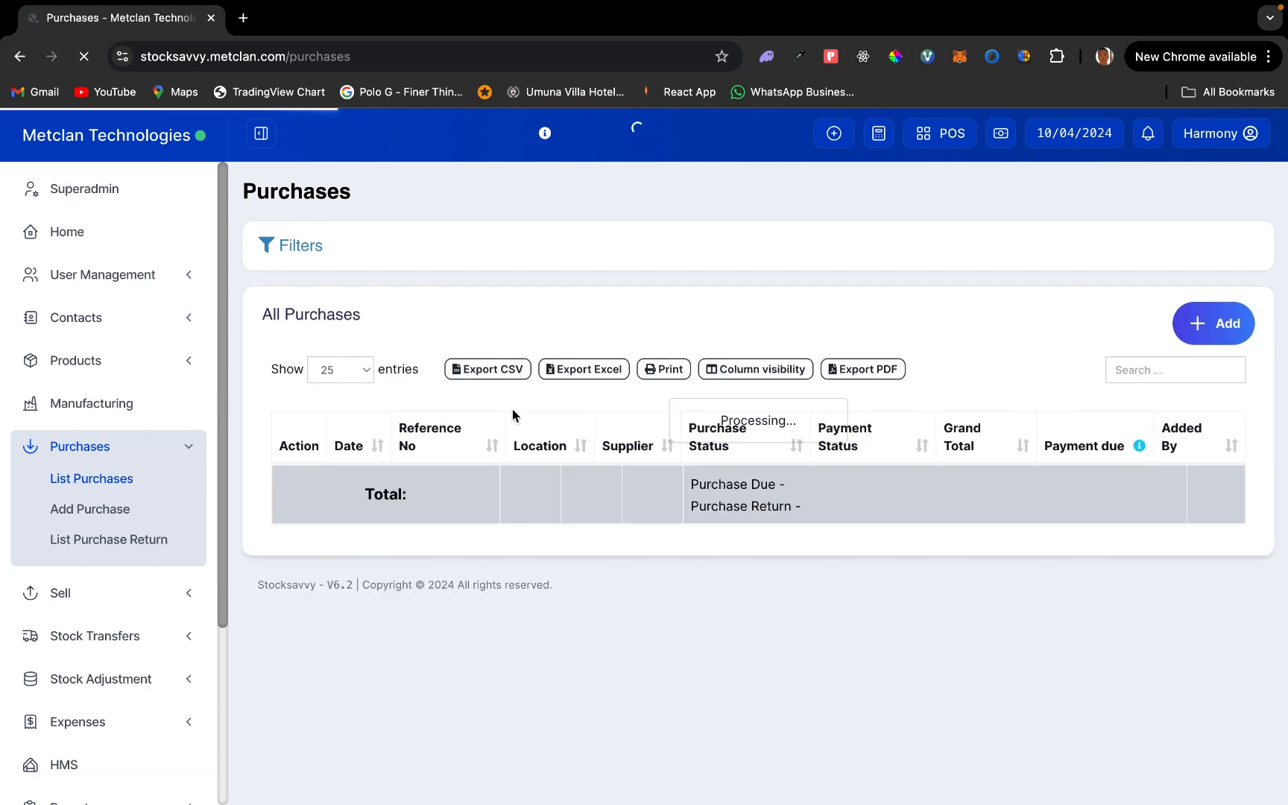
pyautogui.scroll(-1, 626, 515)
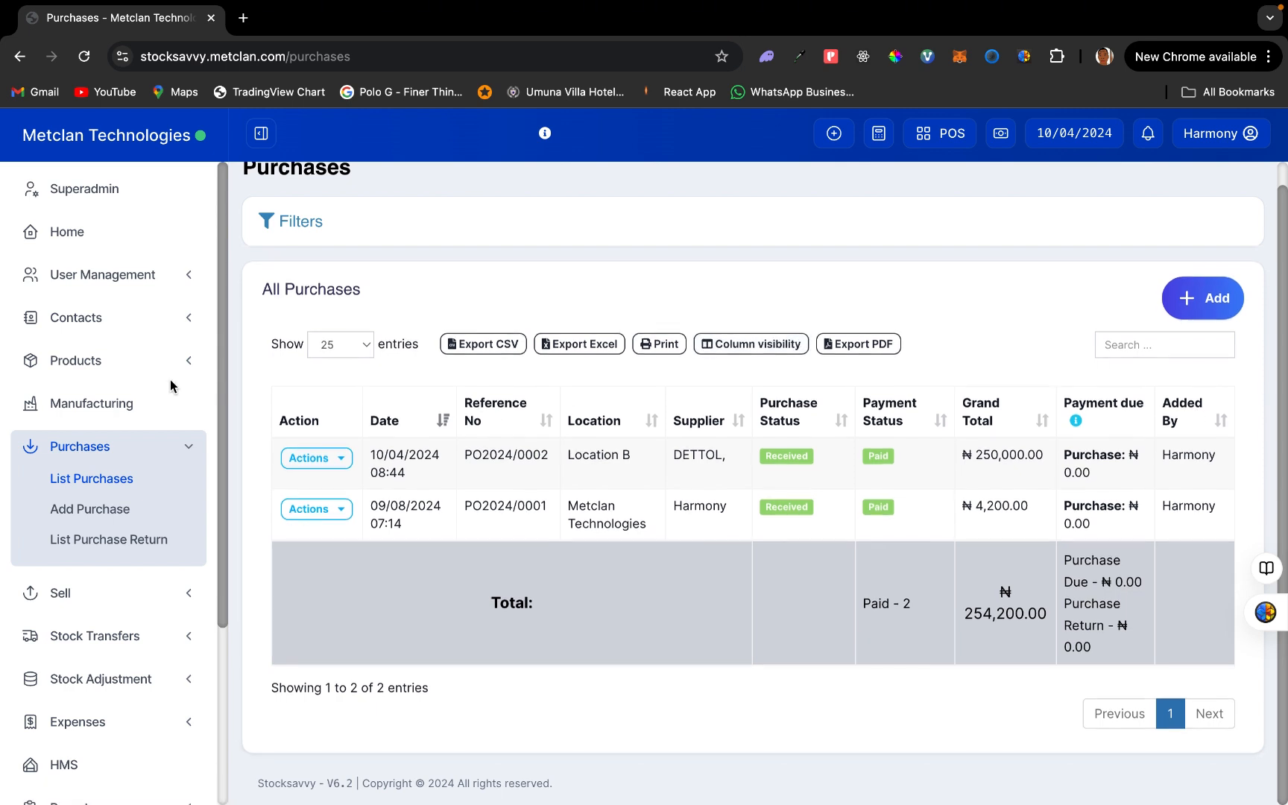
# - Open the product list and check the current stock of Dettol Soap at Location B
pyautogui.click(185, 445)
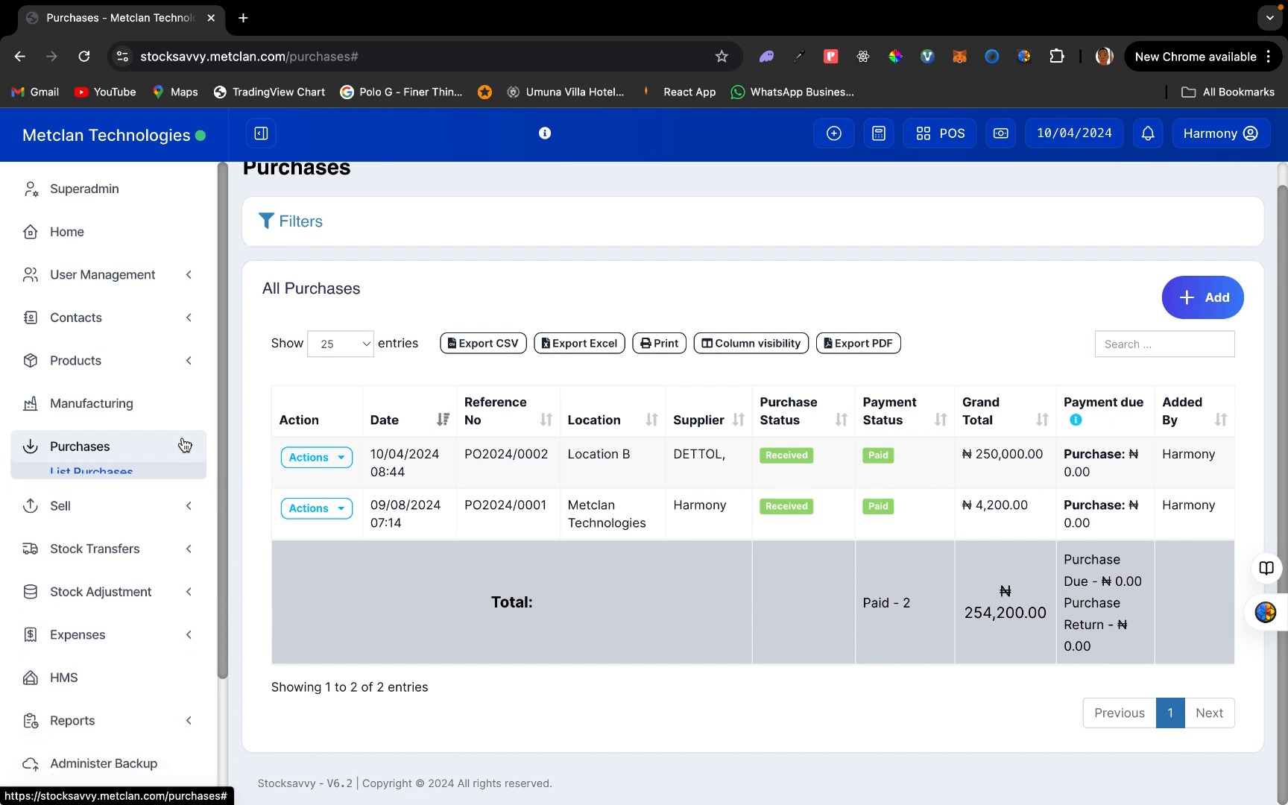
pyautogui.click(184, 362)
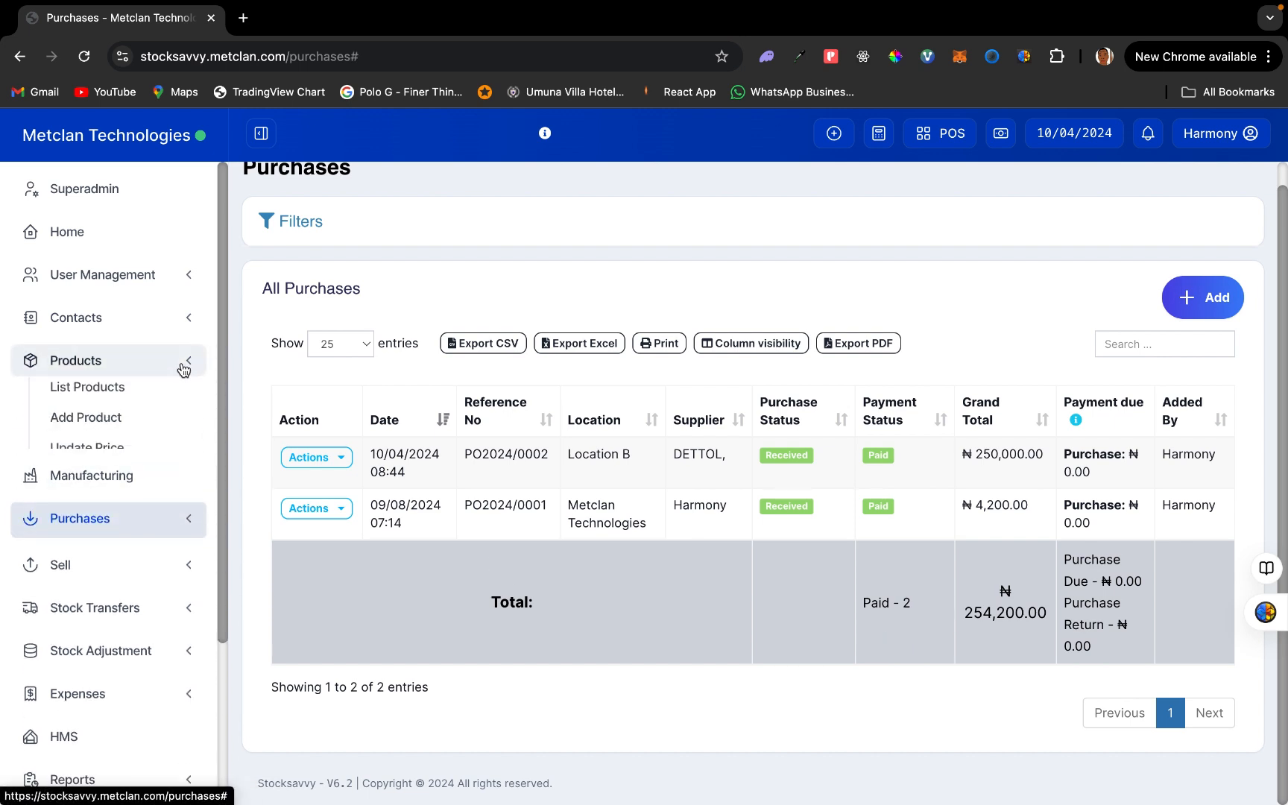
pyautogui.click(107, 391)
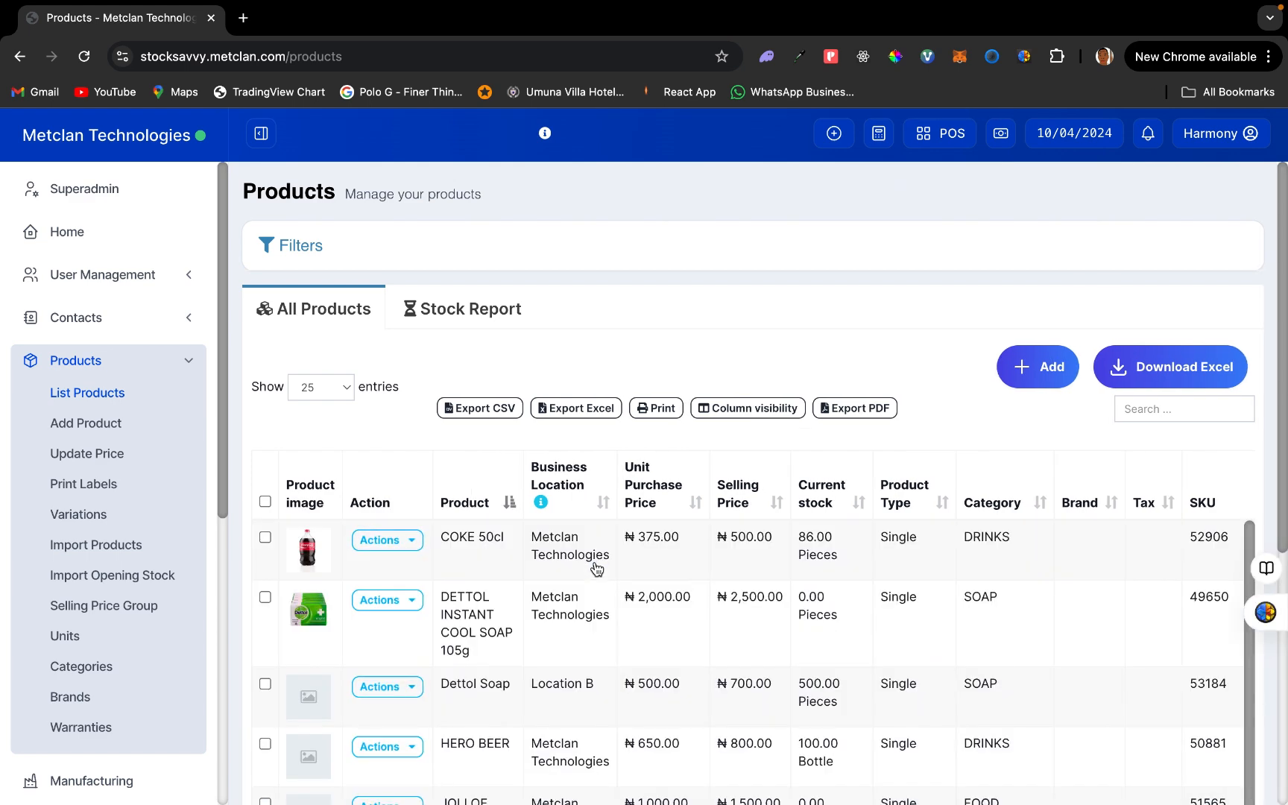
pyautogui.scroll(-3, 596, 569)
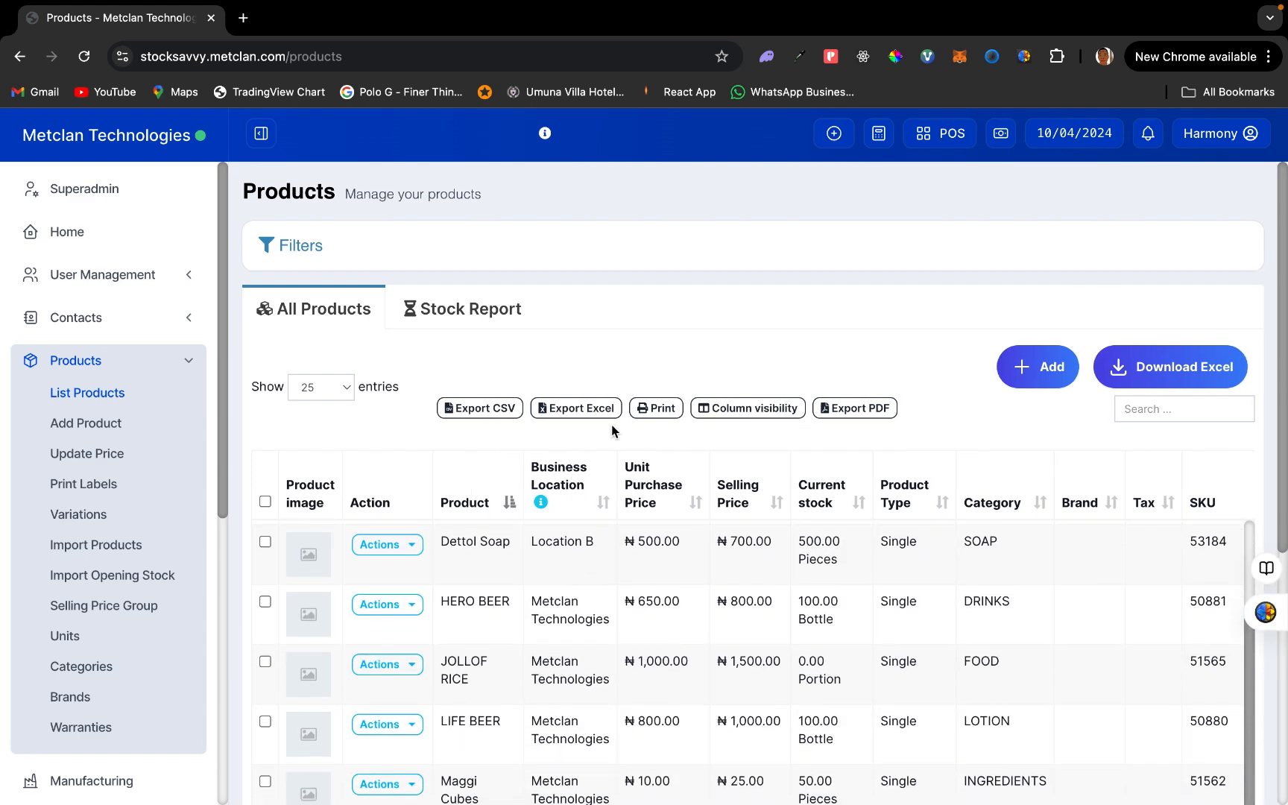
# - Open the point-of-sale screen from the product list and set the selling location to Location B
pyautogui.scroll(-5, 628, 339)
pyautogui.scroll(3, 627, 341)
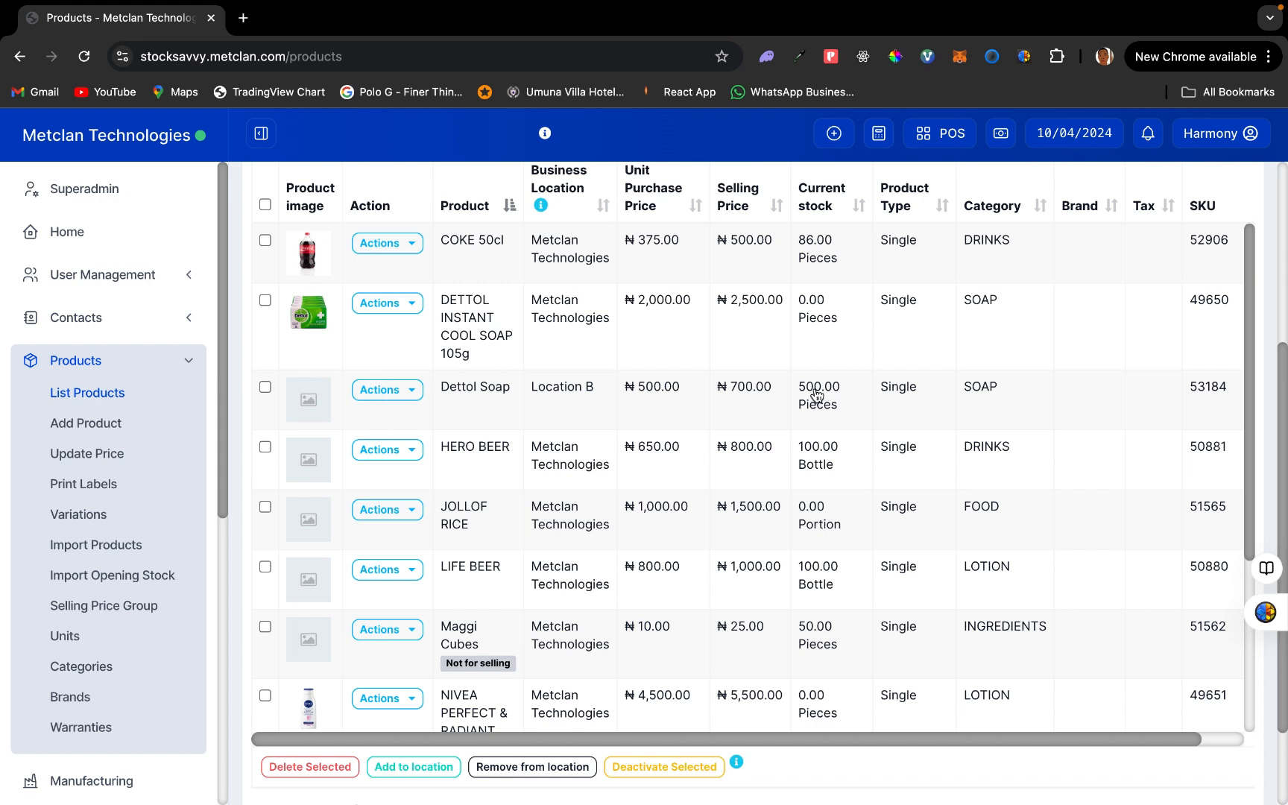
pyautogui.scroll(5, 647, 446)
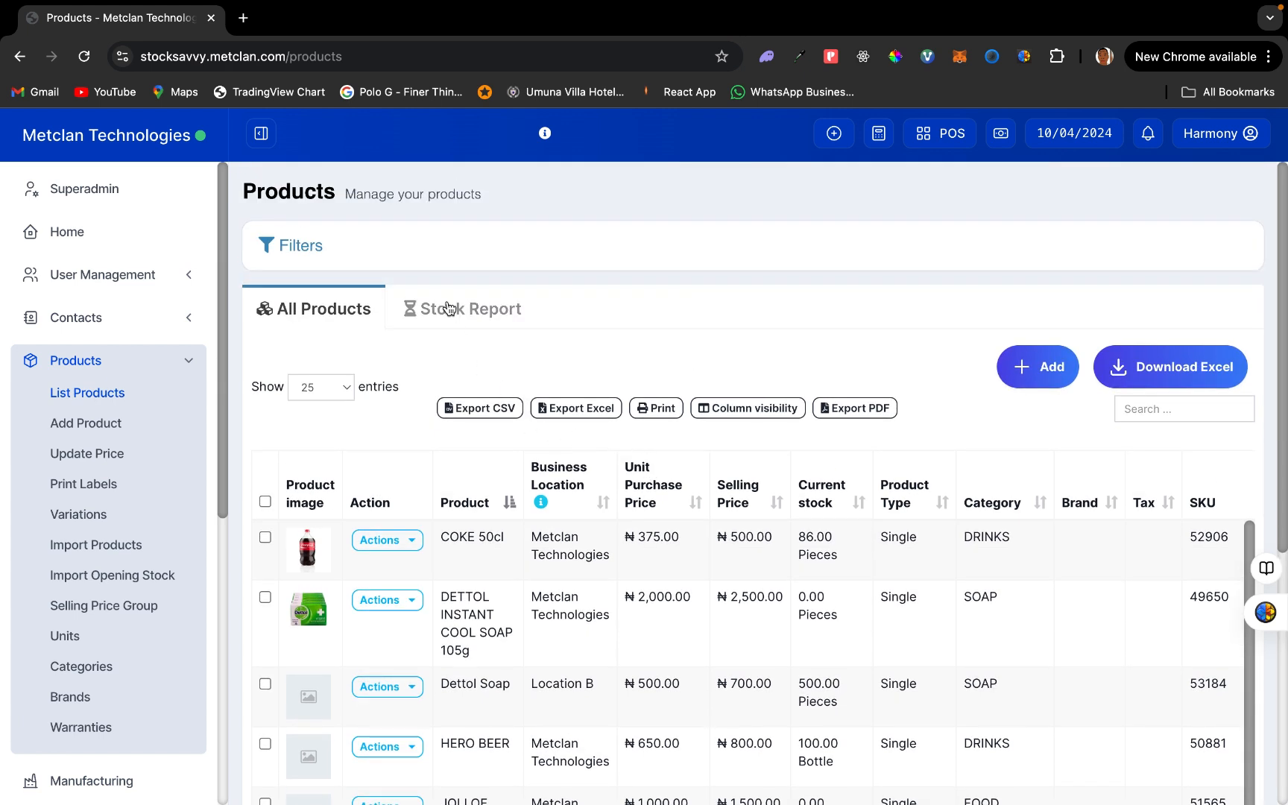
pyautogui.click(155, 361)
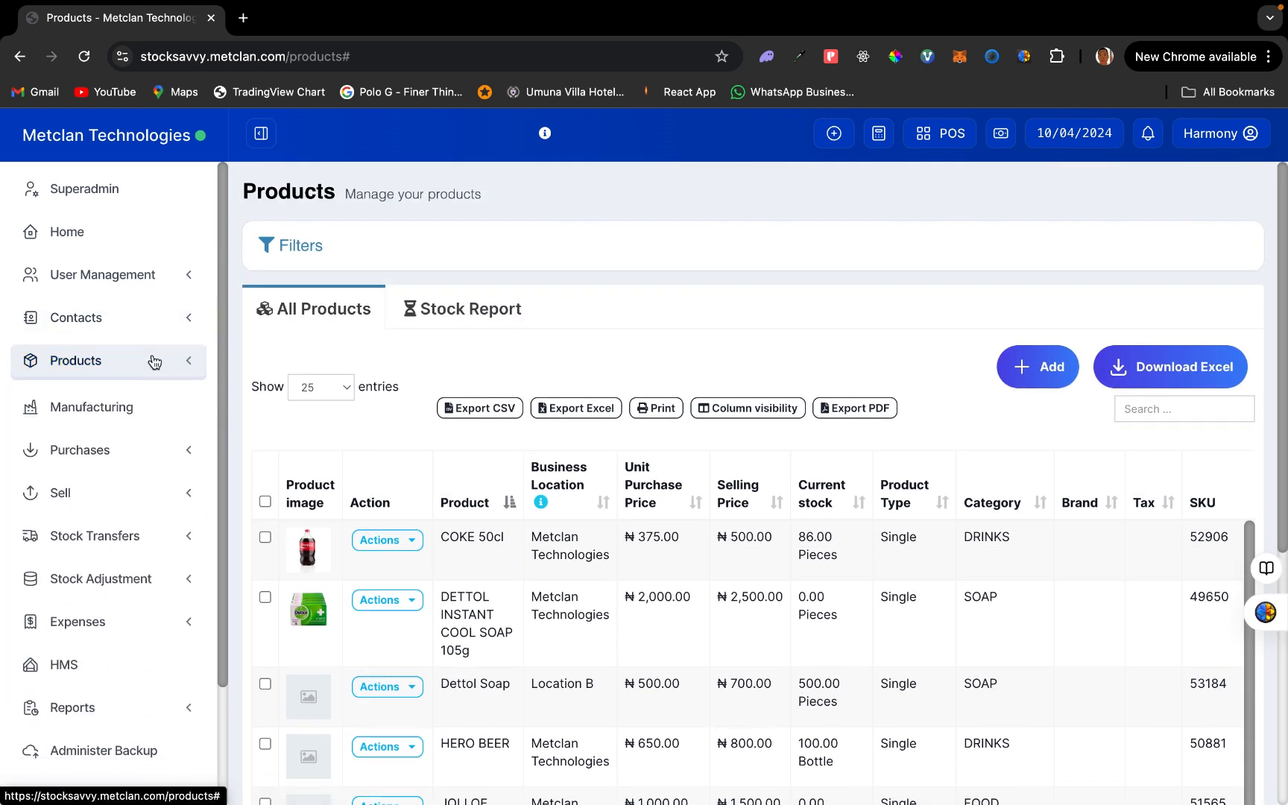
pyautogui.click(119, 504)
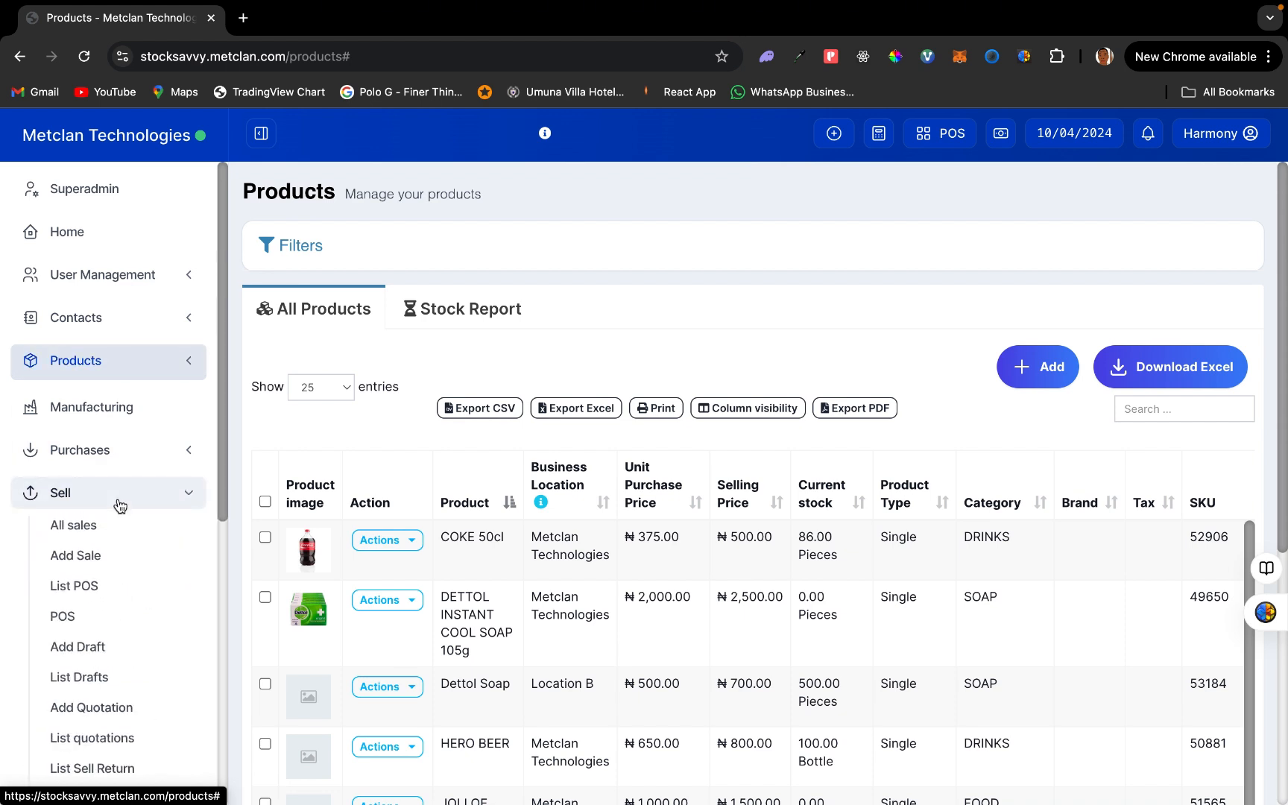
pyautogui.scroll(-3, 120, 505)
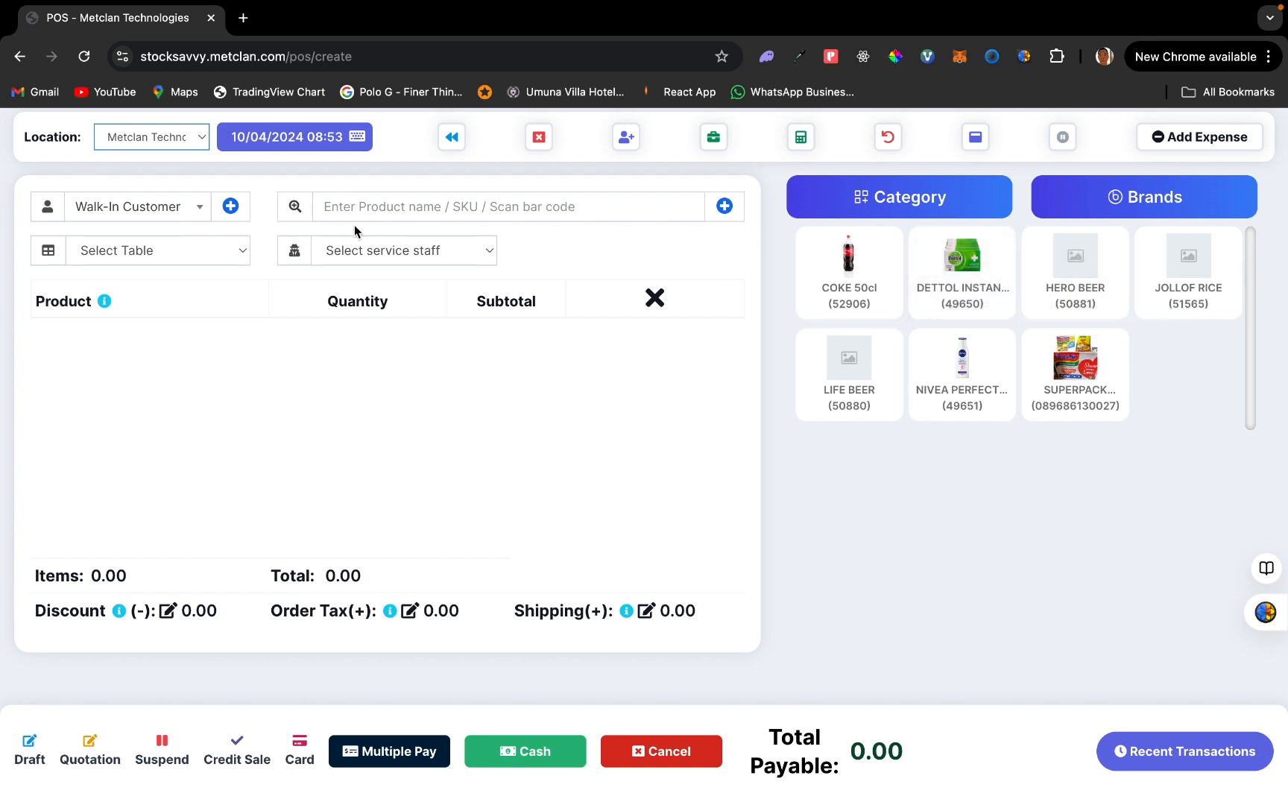
pyautogui.click(202, 138)
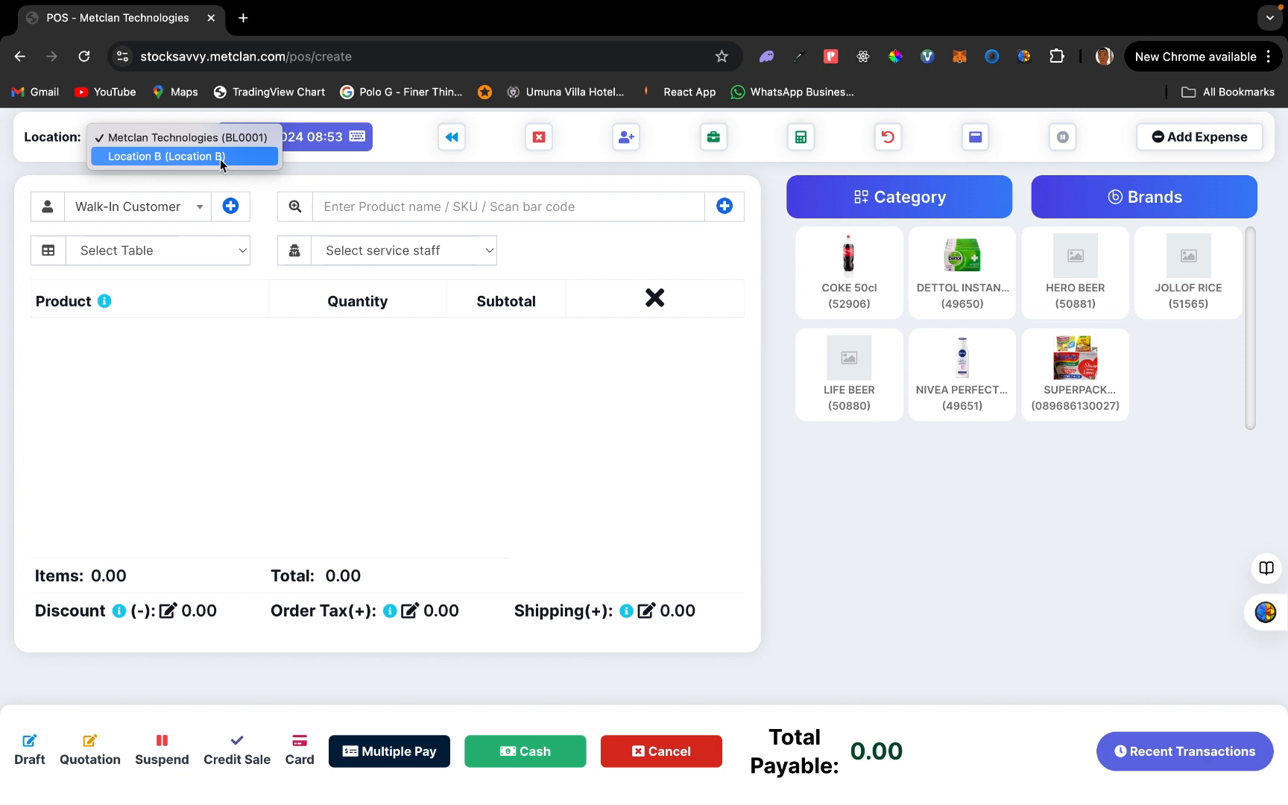
pyautogui.click(221, 158)
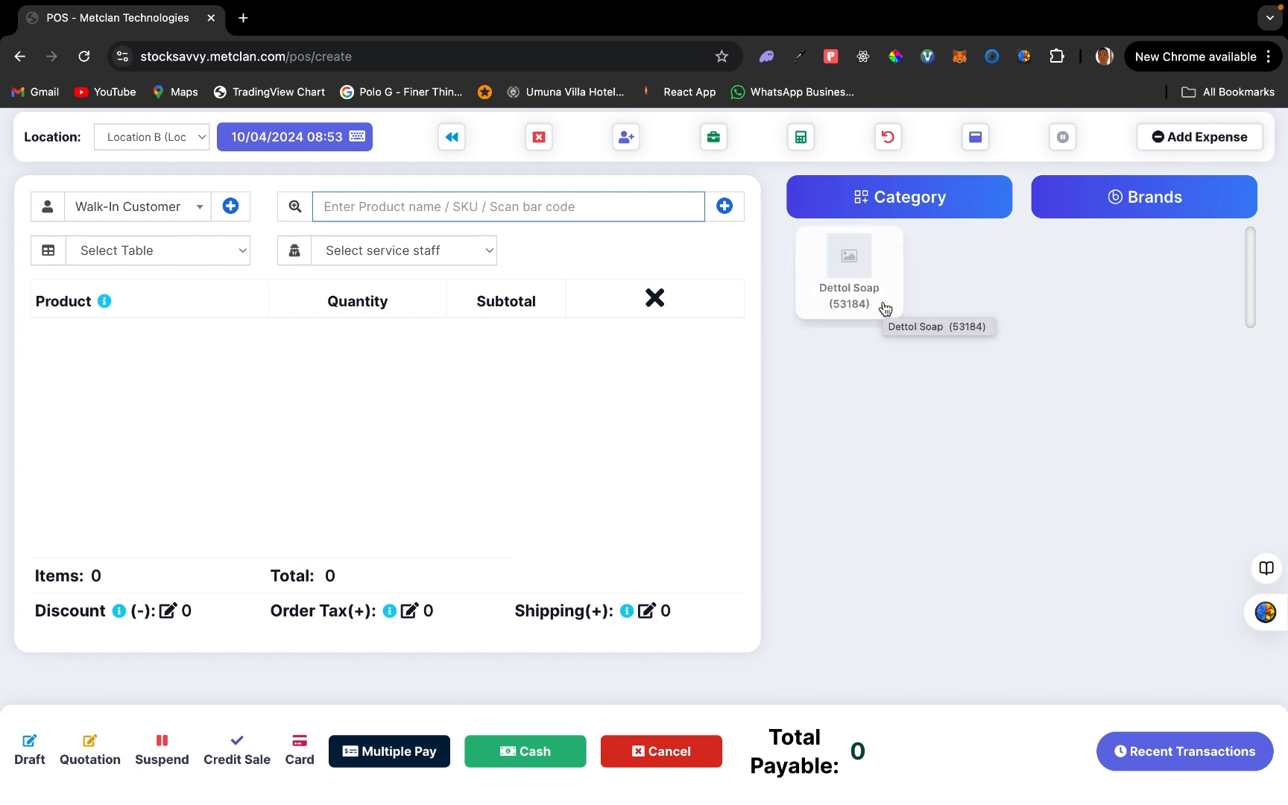
# - Add Dettol Soap to the sale and set its quantity to 5 pieces
pyautogui.click(851, 281)
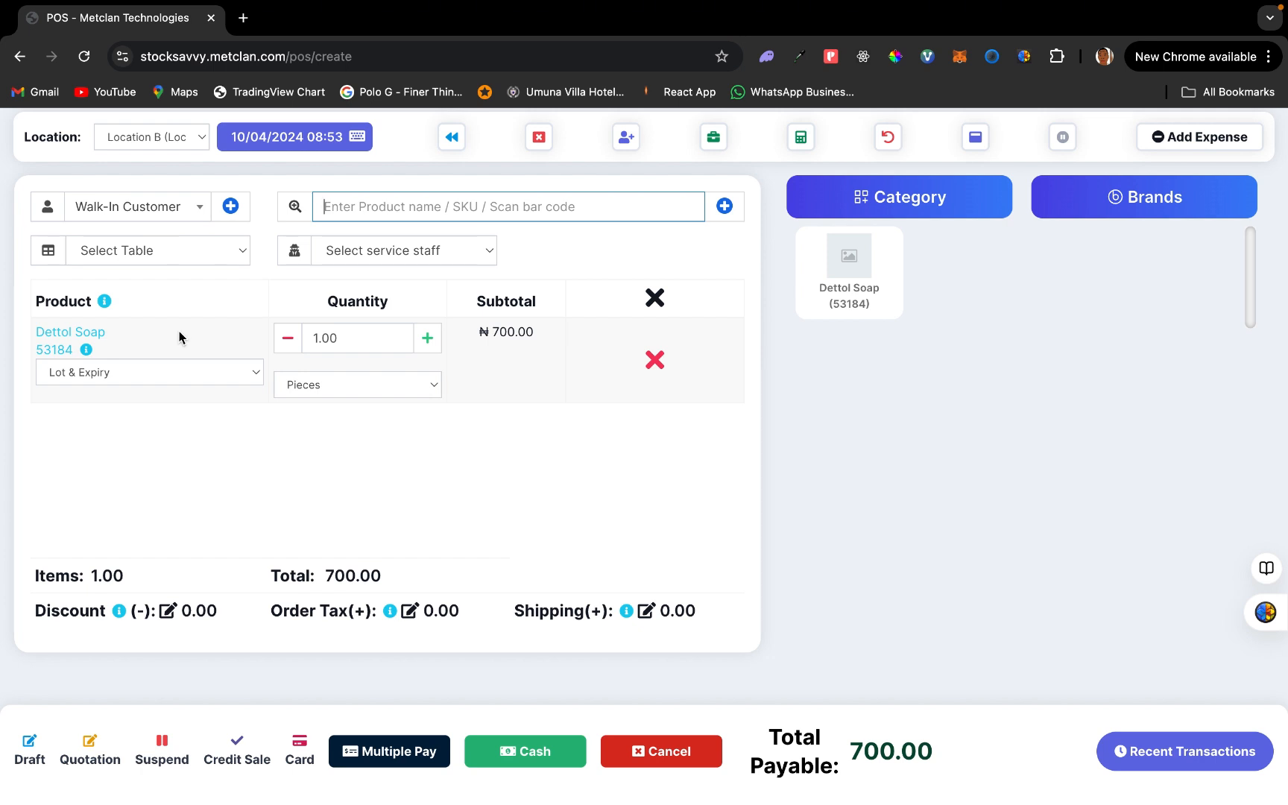
pyautogui.click(425, 349)
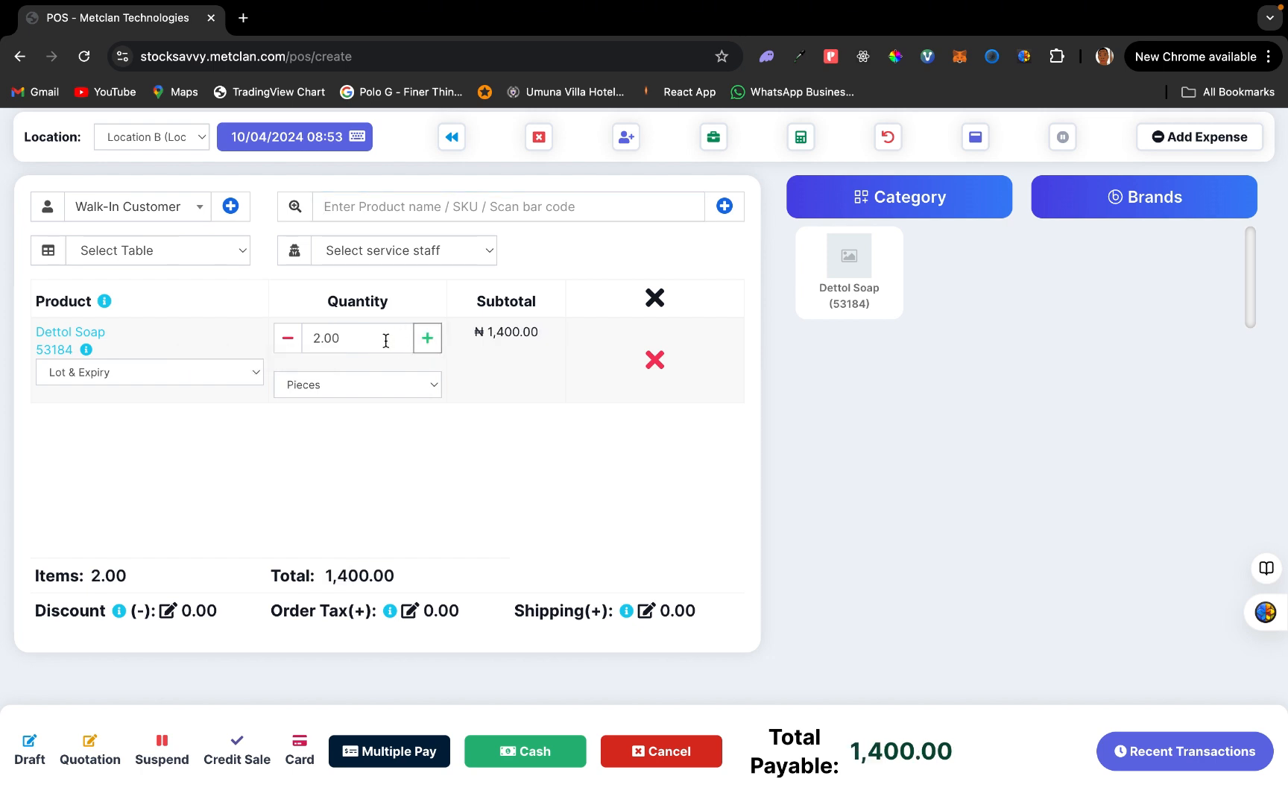
pyautogui.click(428, 345)
pyautogui.click(429, 346)
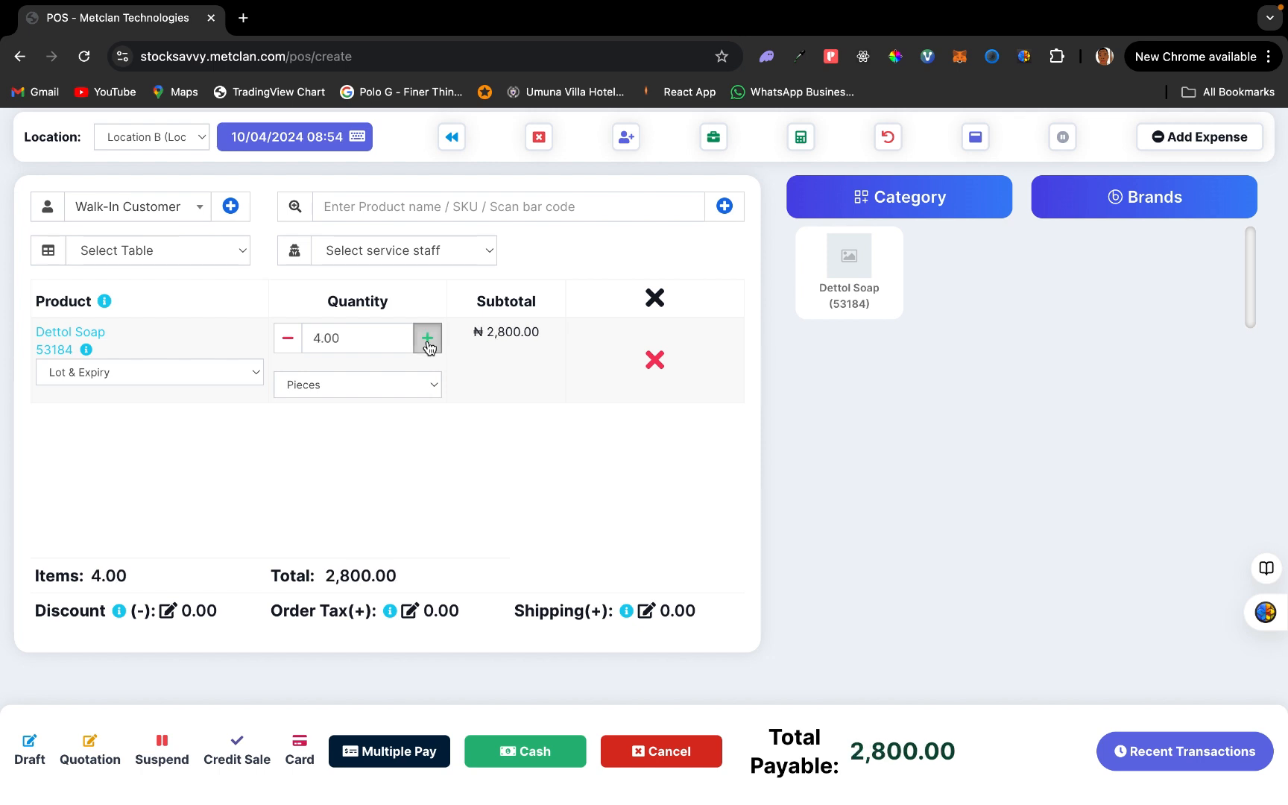
pyautogui.click(428, 345)
pyautogui.click(322, 332)
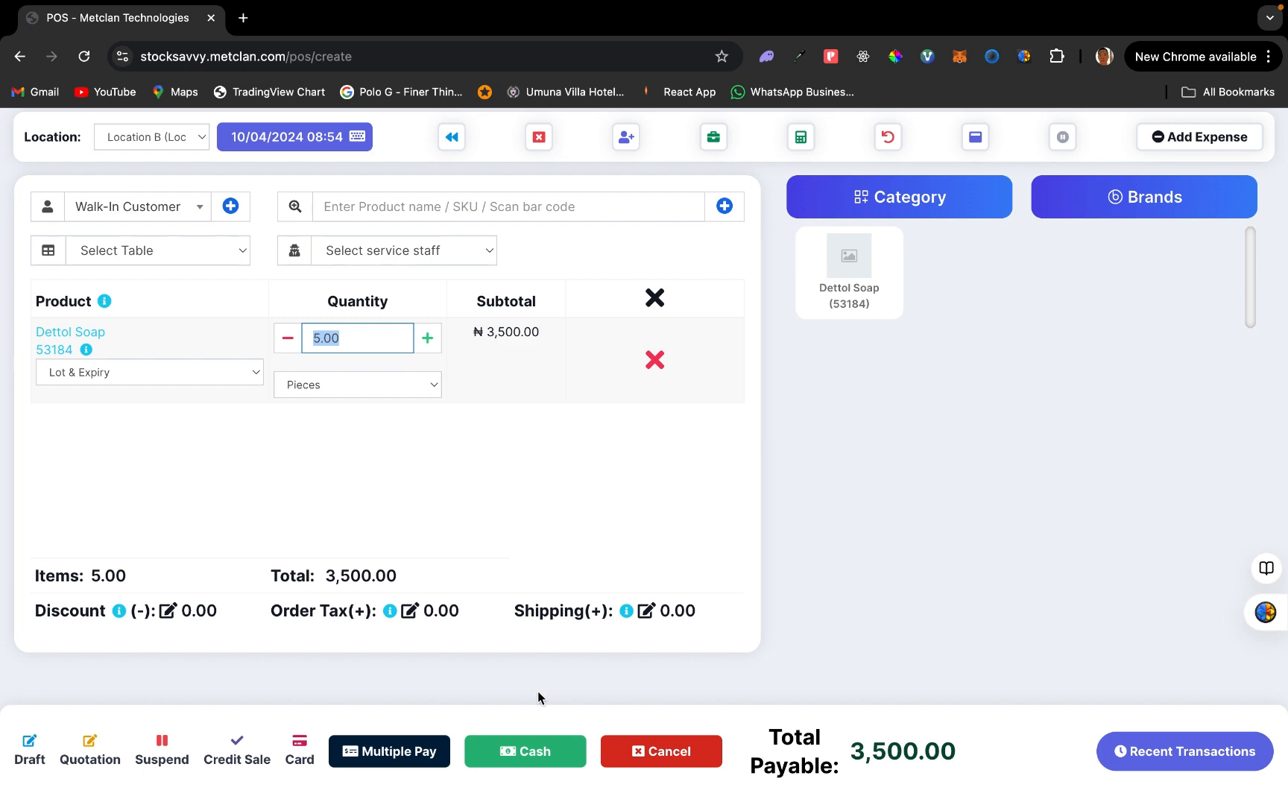
# - Finalize the sale through multiple pay with ZENITH BANK as the payment method, and dismiss the receipt printout
pyautogui.click(424, 749)
pyautogui.click(701, 285)
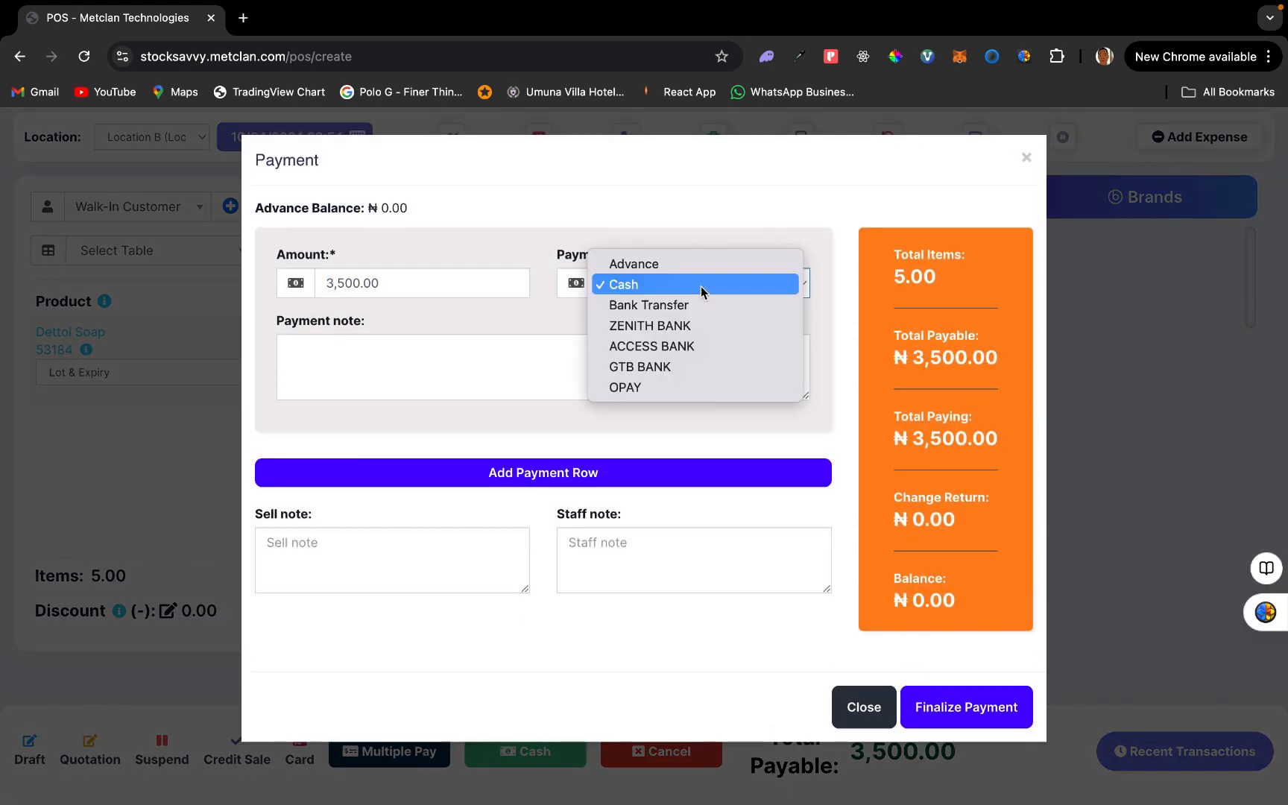
pyautogui.click(717, 326)
pyautogui.click(950, 727)
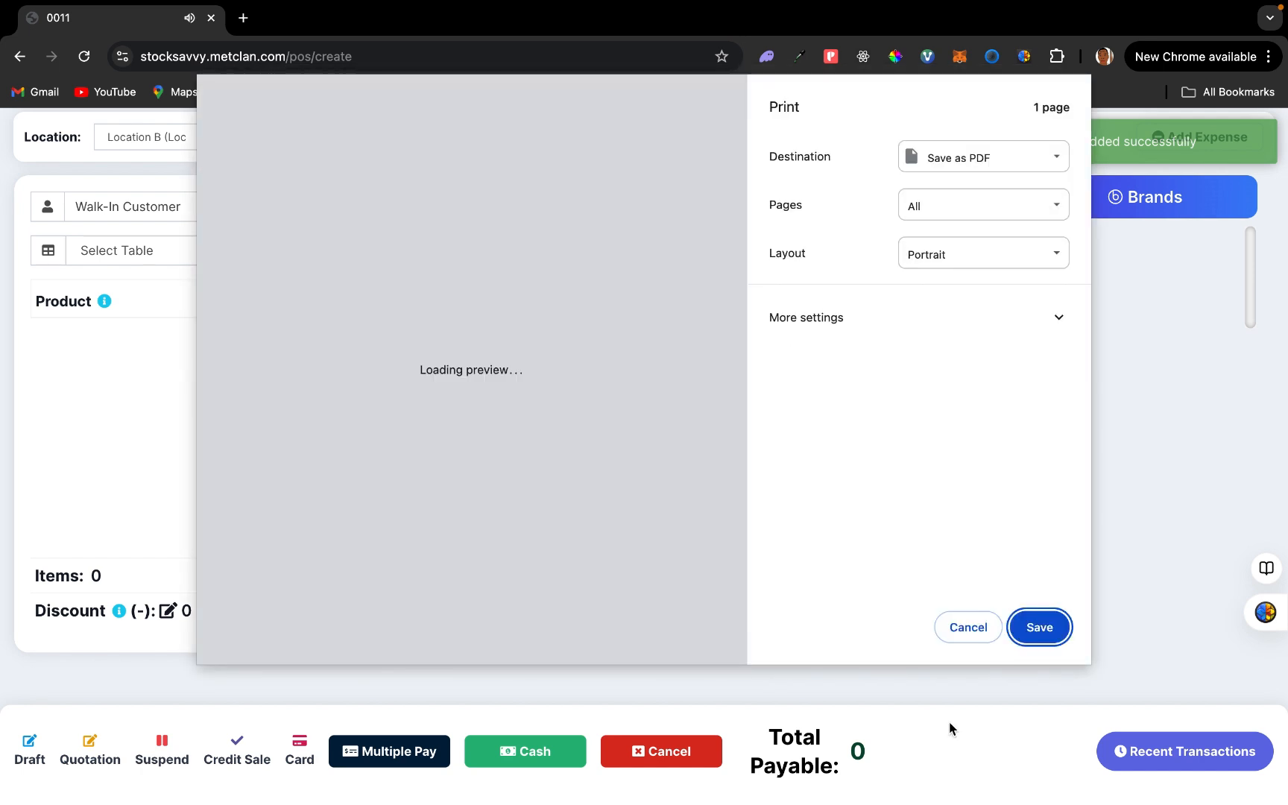
pyautogui.click(976, 637)
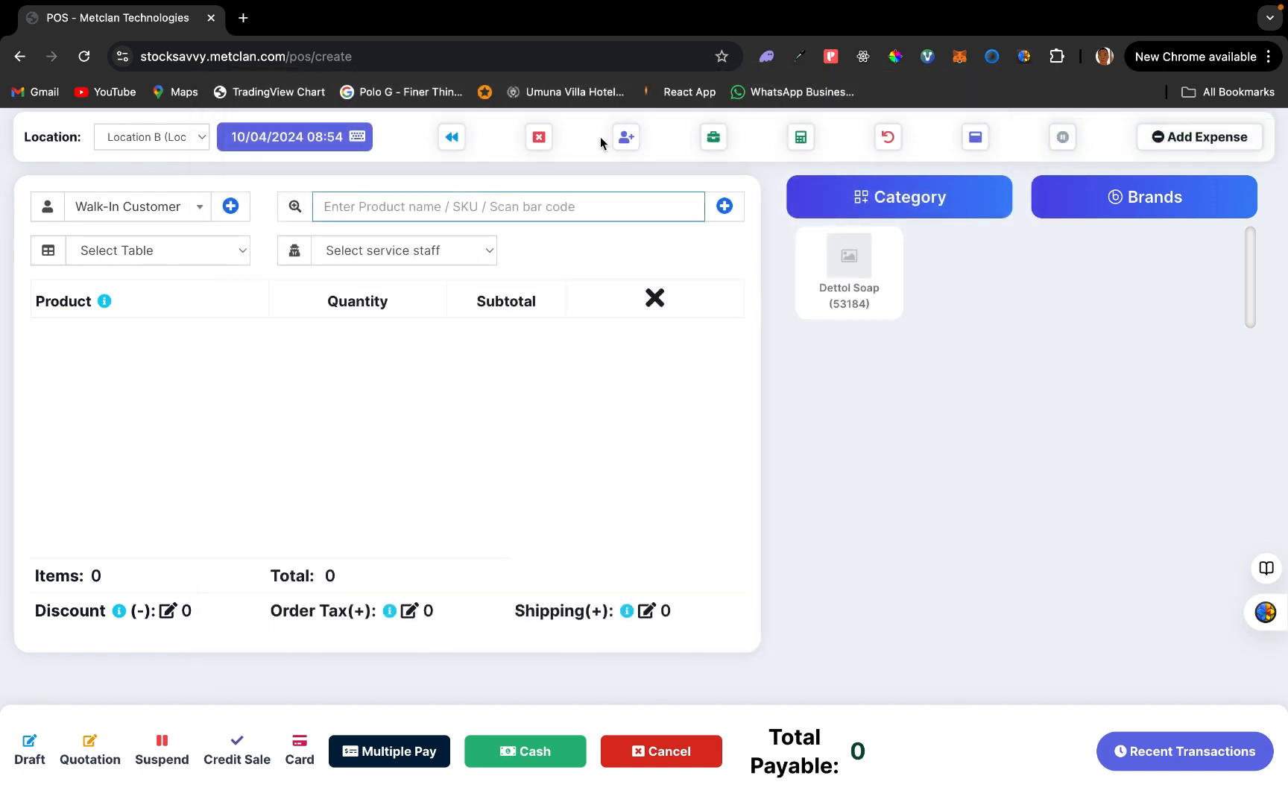
# - Leave the point of sale and review the new Location B sale in the list of all sales
pyautogui.click(456, 140)
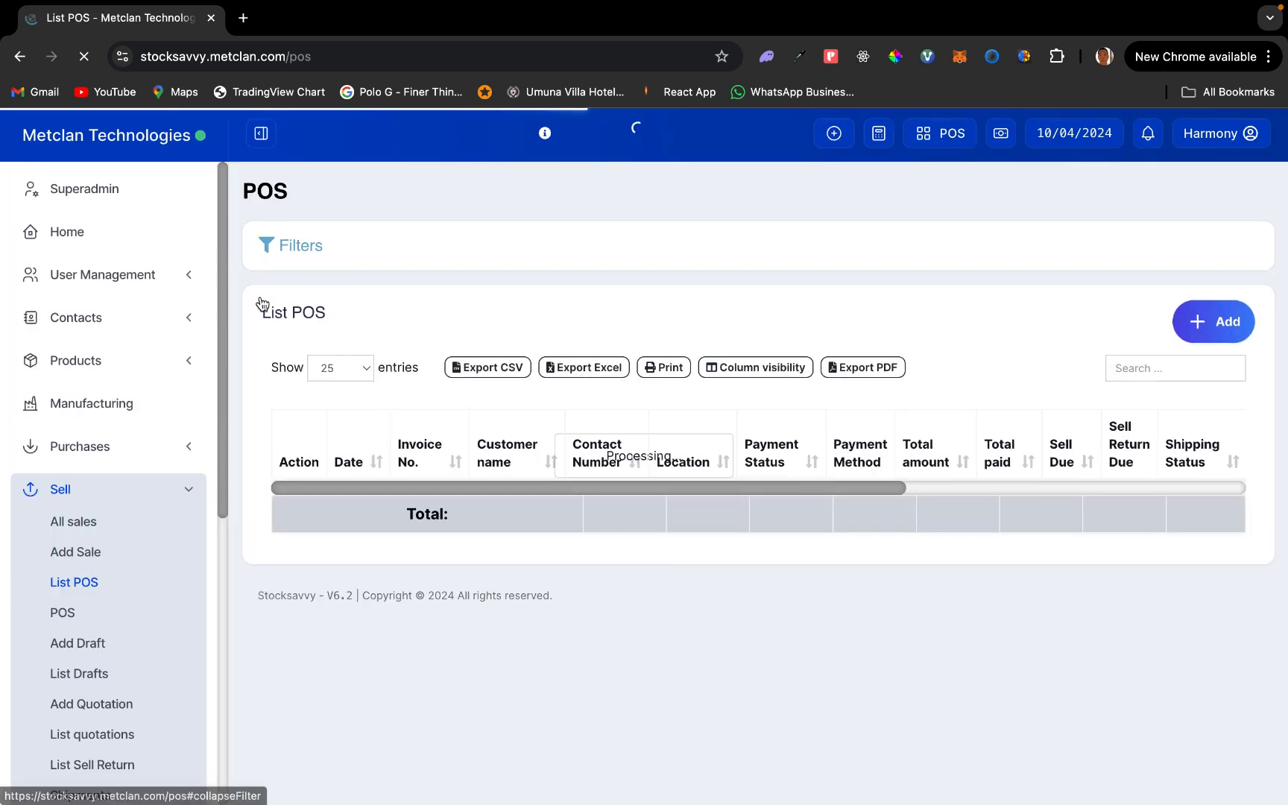
pyautogui.scroll(-3, 167, 410)
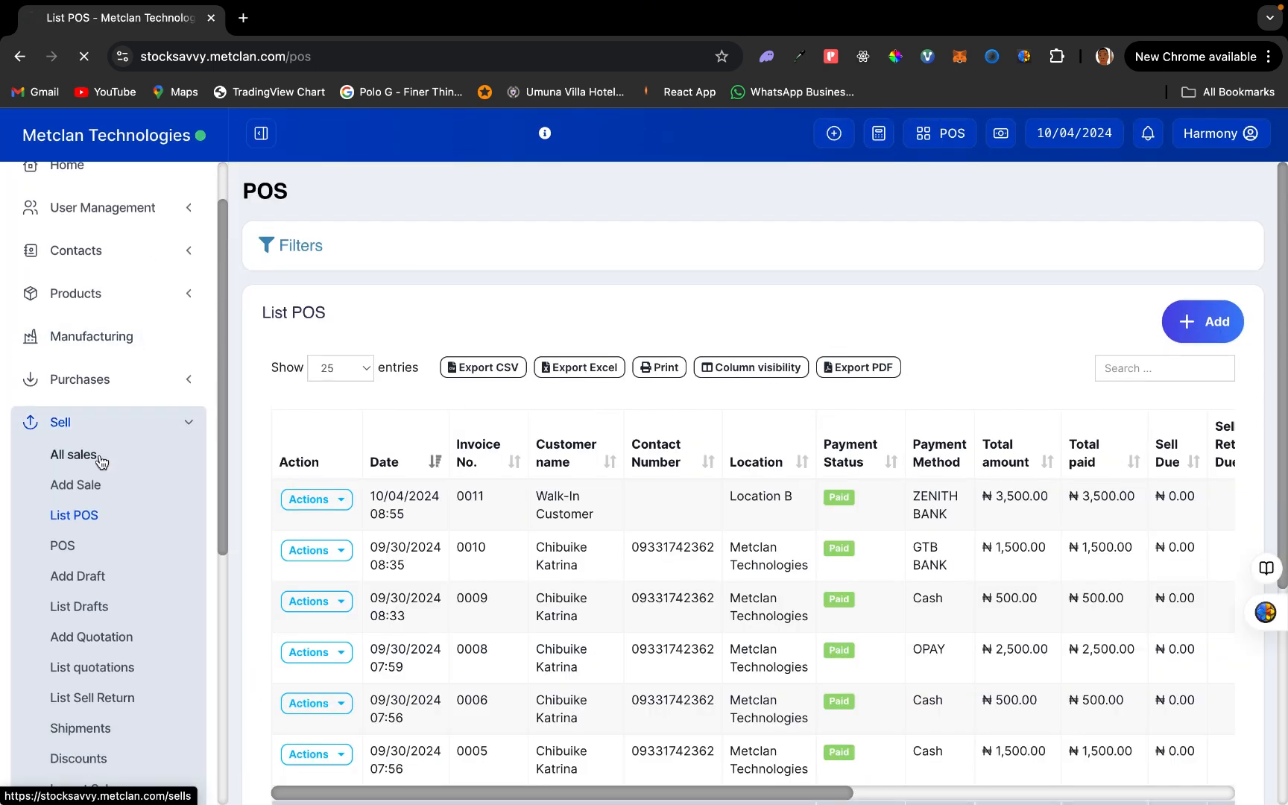
pyautogui.click(101, 459)
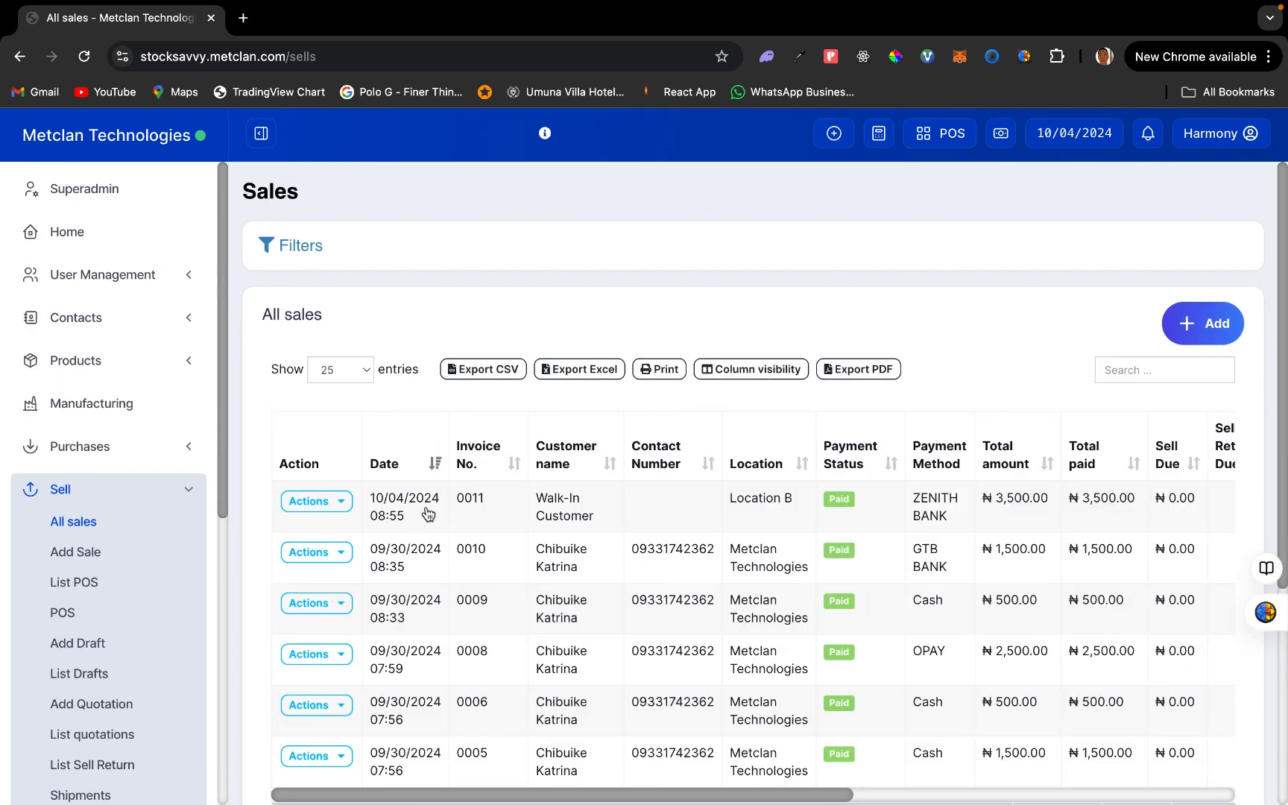
# - Open the product list and check the remaining stock of Dettol Soap at Location B after the sale
pyautogui.click(182, 489)
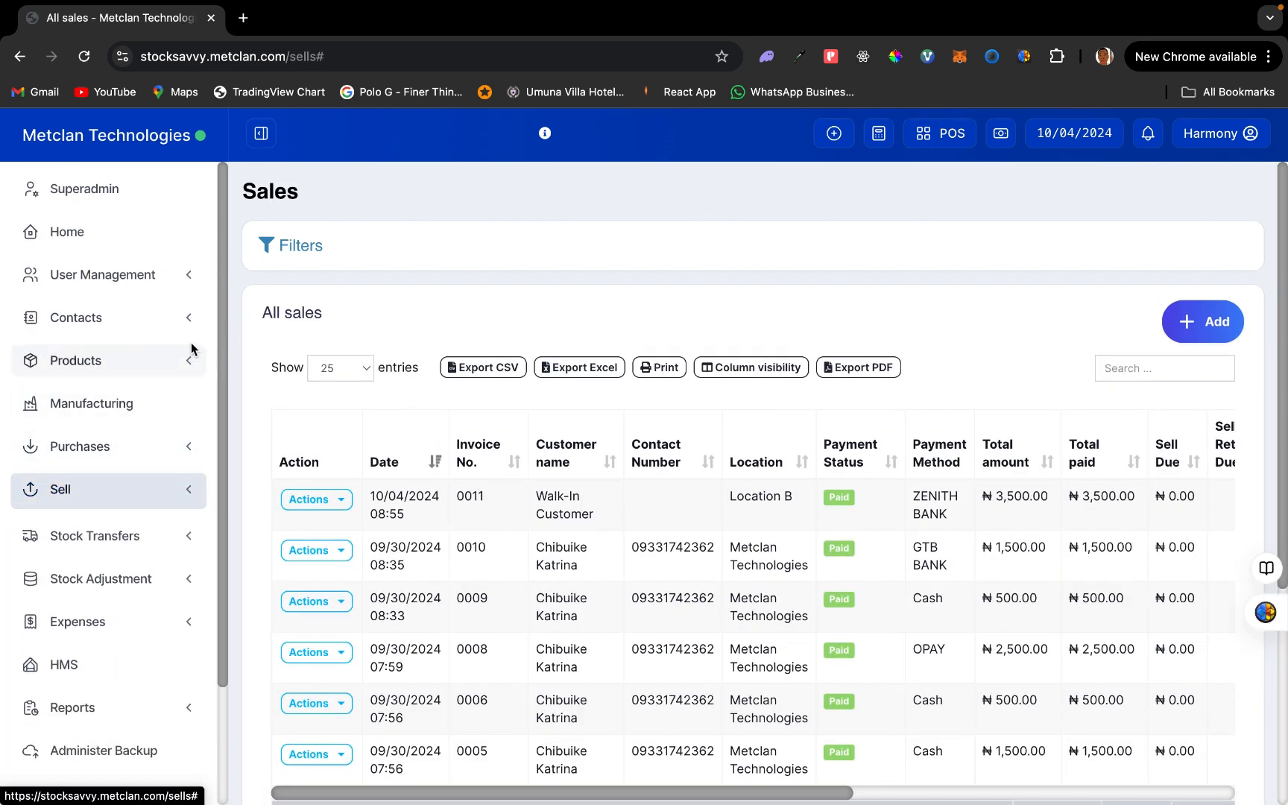
pyautogui.click(182, 360)
pyautogui.click(106, 395)
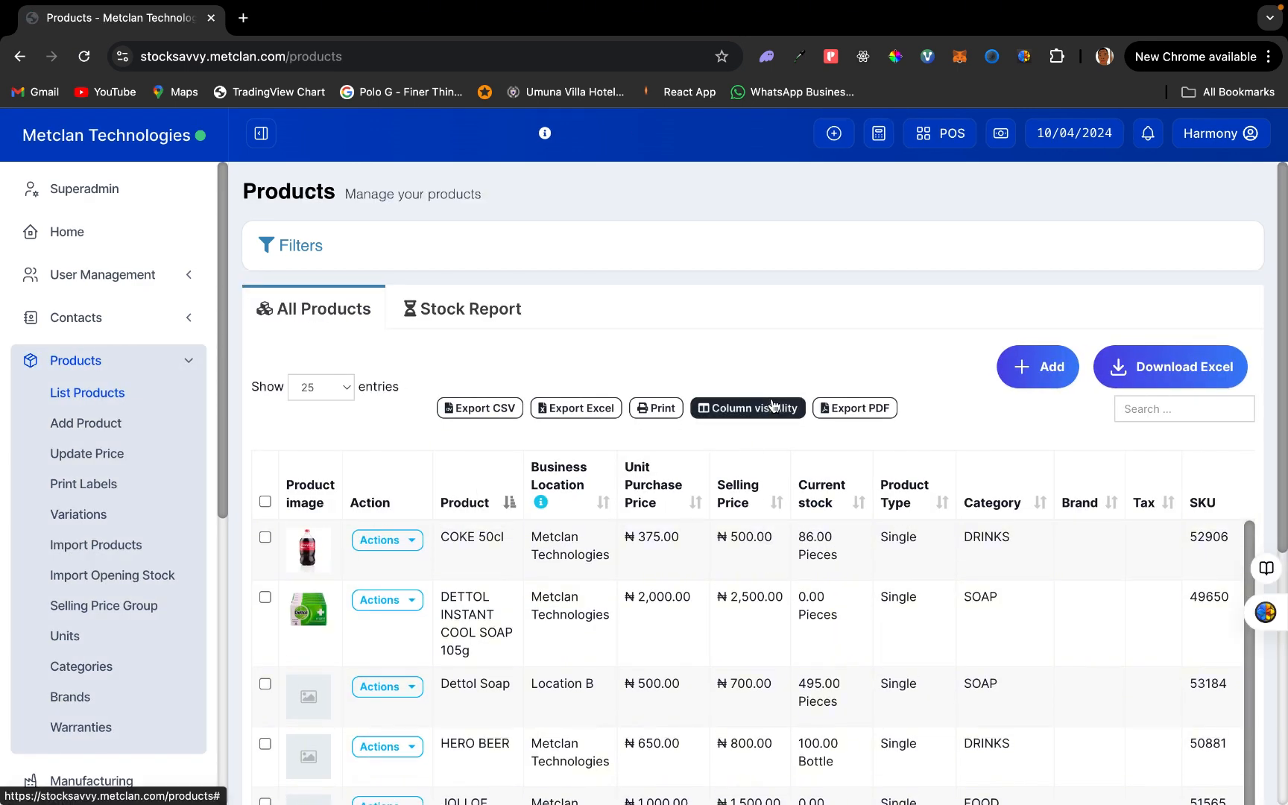
pyautogui.scroll(-3, 773, 404)
pyautogui.scroll(1, 760, 407)
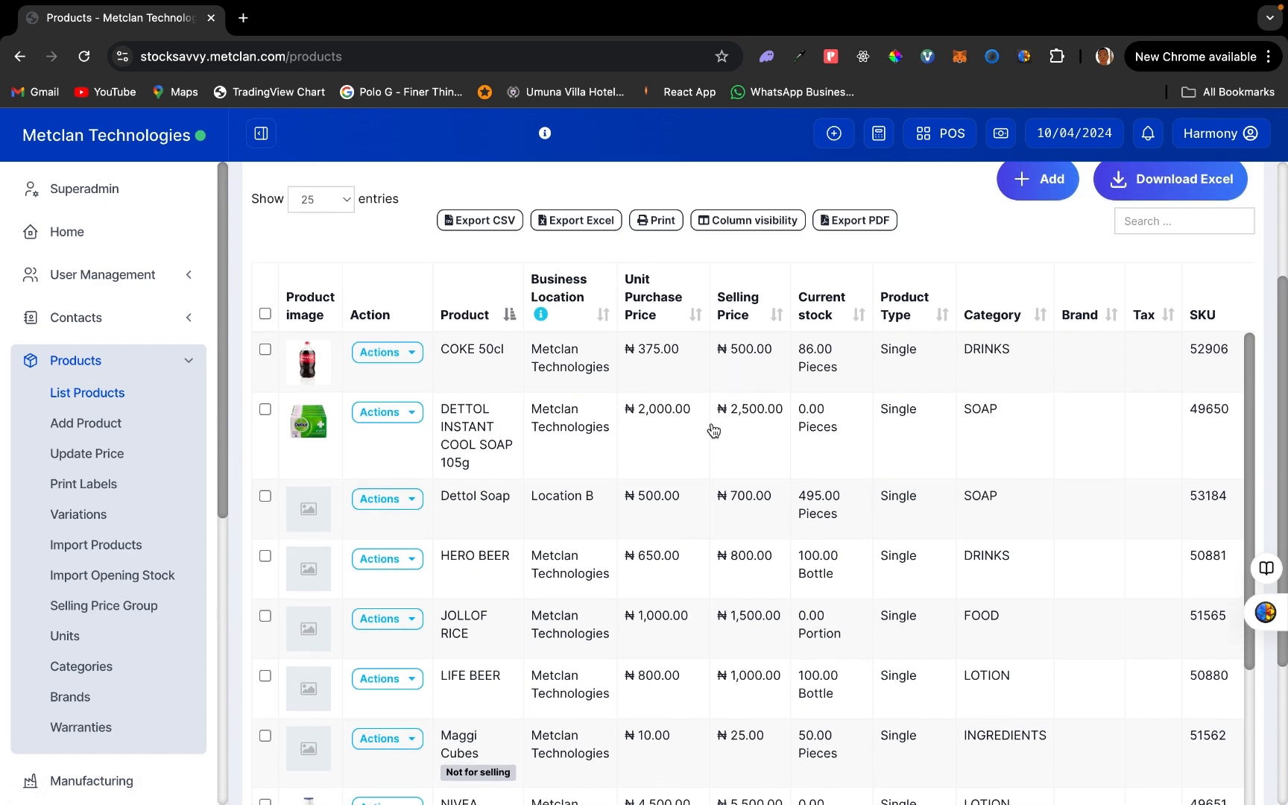
pyautogui.scroll(-1, 715, 443)
pyautogui.scroll(1, 716, 443)
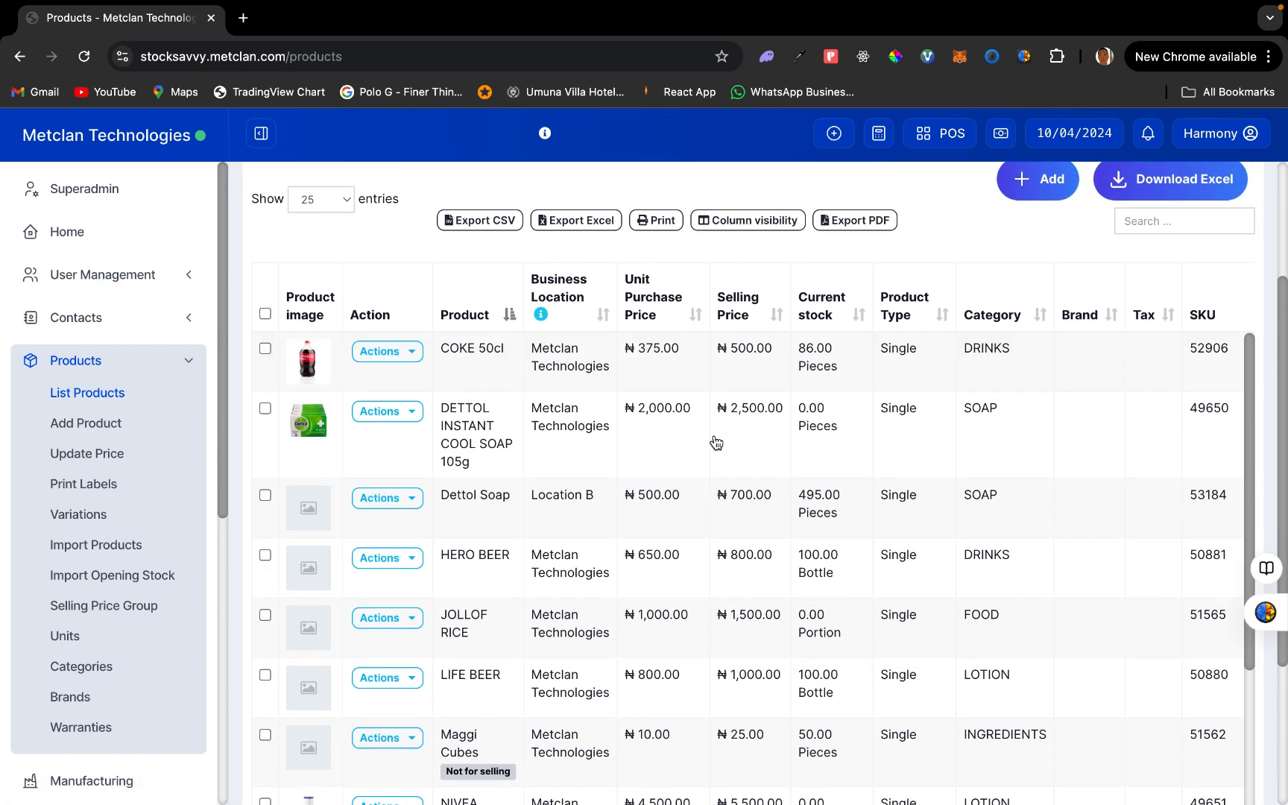
pyautogui.scroll(-2, 715, 443)
pyautogui.scroll(-1, 717, 443)
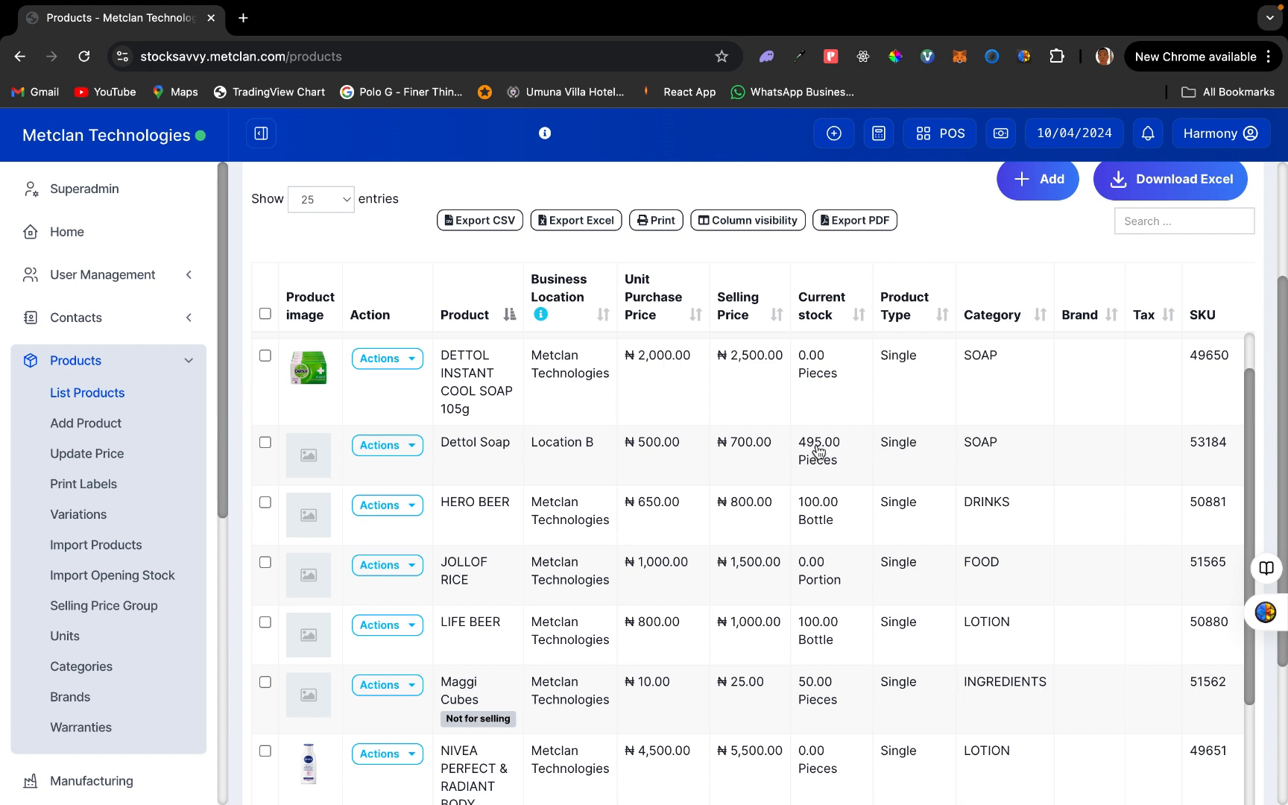
pyautogui.scroll(3, 687, 402)
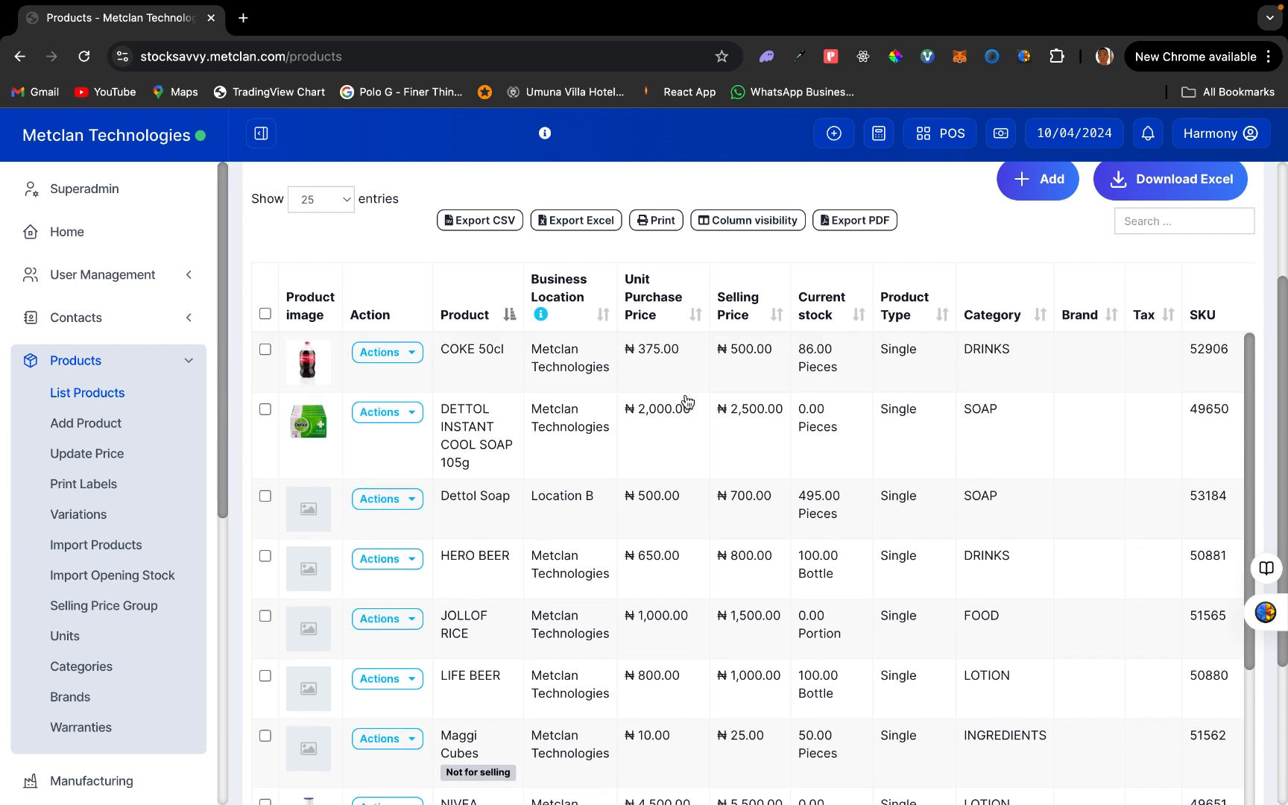
# - Open the home dashboard and review the total sales and total purchase figures
pyautogui.click(113, 239)
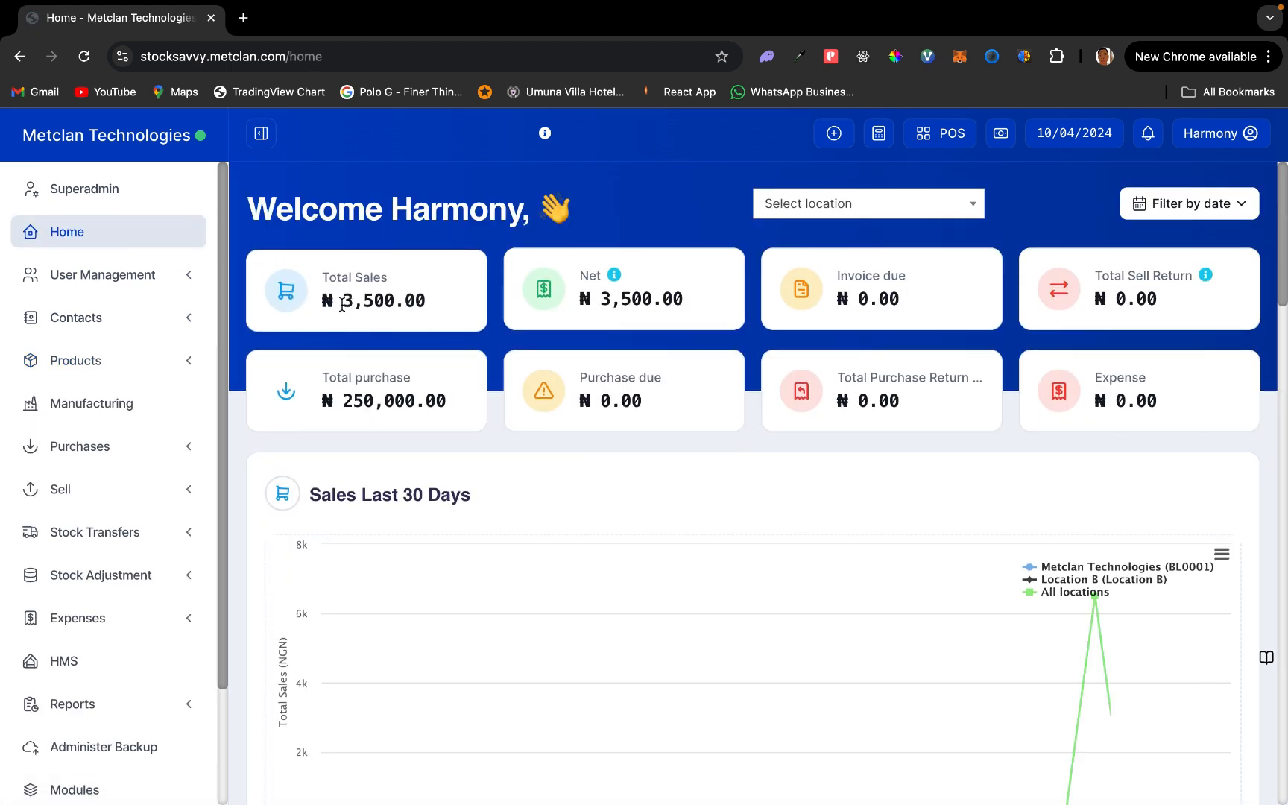
pyautogui.moveTo(344, 305); pyautogui.dragTo(412, 314)
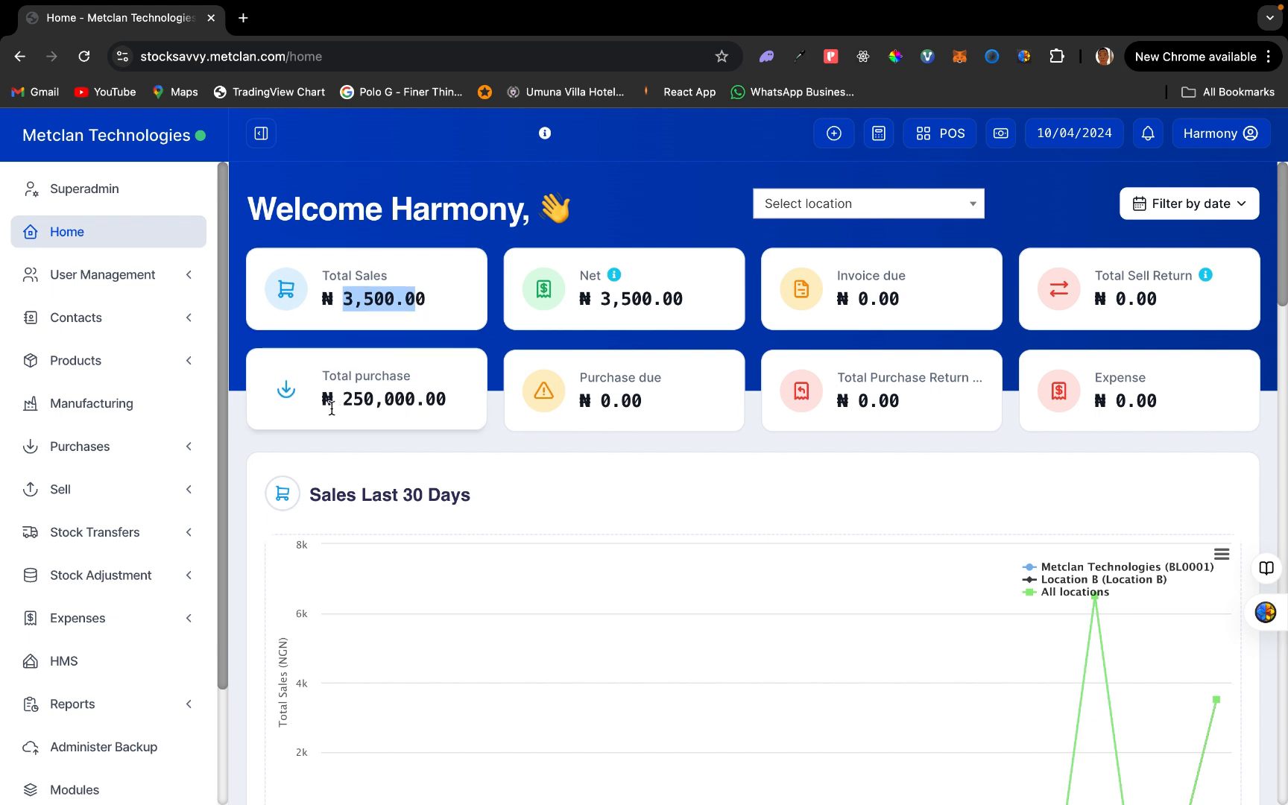
pyautogui.moveTo(353, 400); pyautogui.dragTo(390, 400)
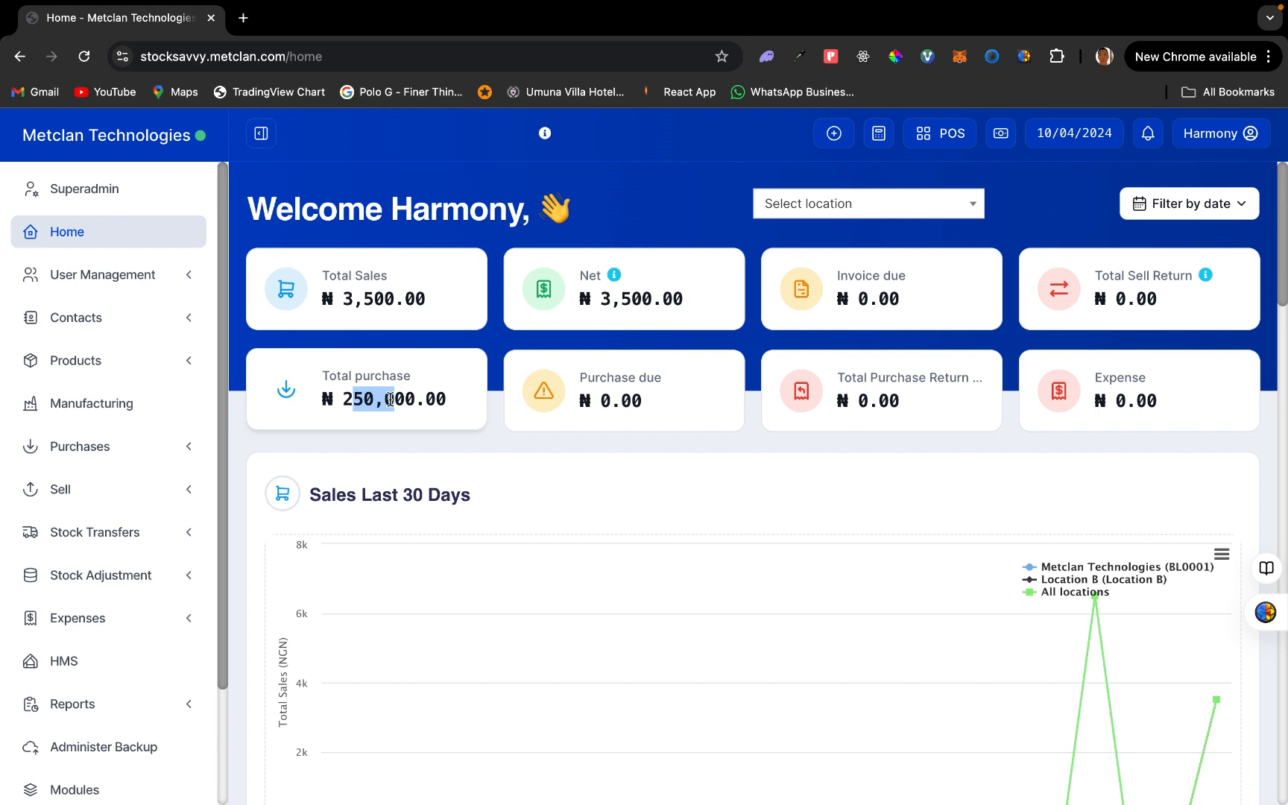
# - Start a new stock transfer and set its status to Completed
pyautogui.click(139, 541)
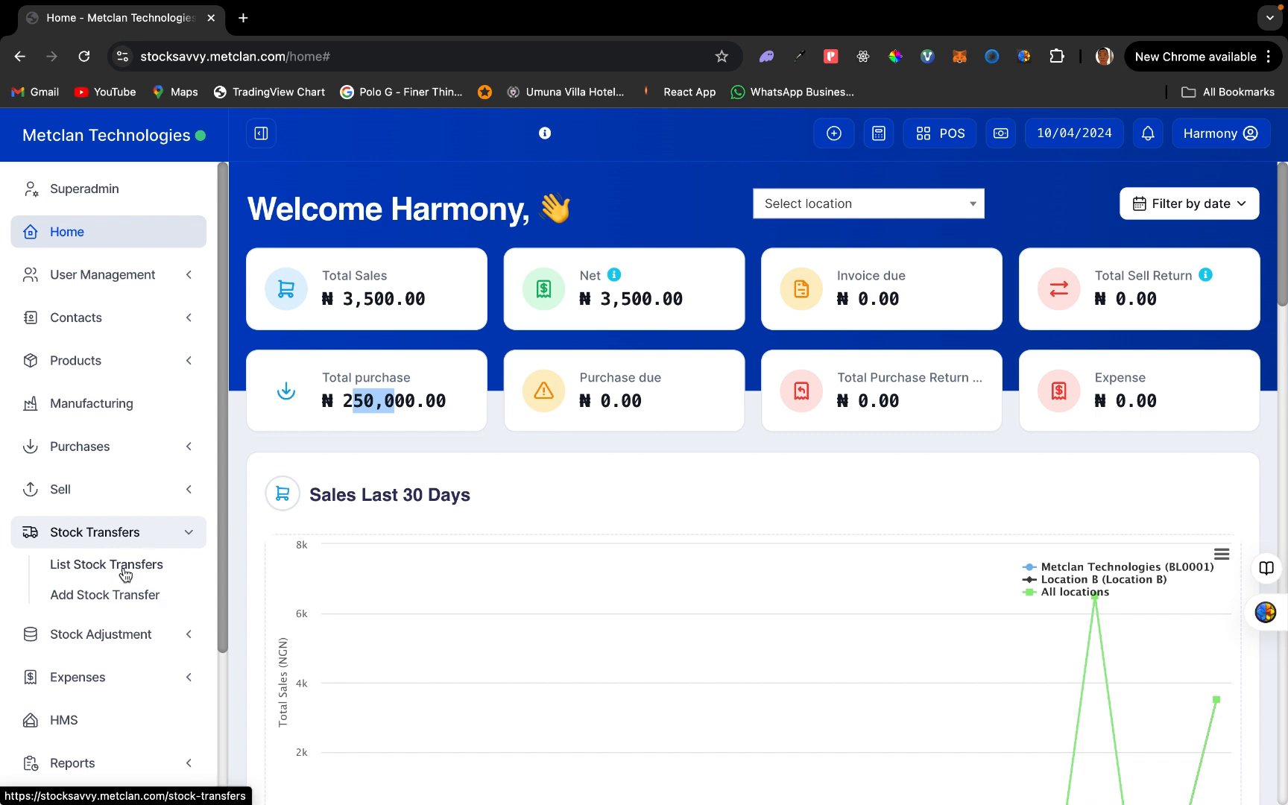
pyautogui.click(120, 596)
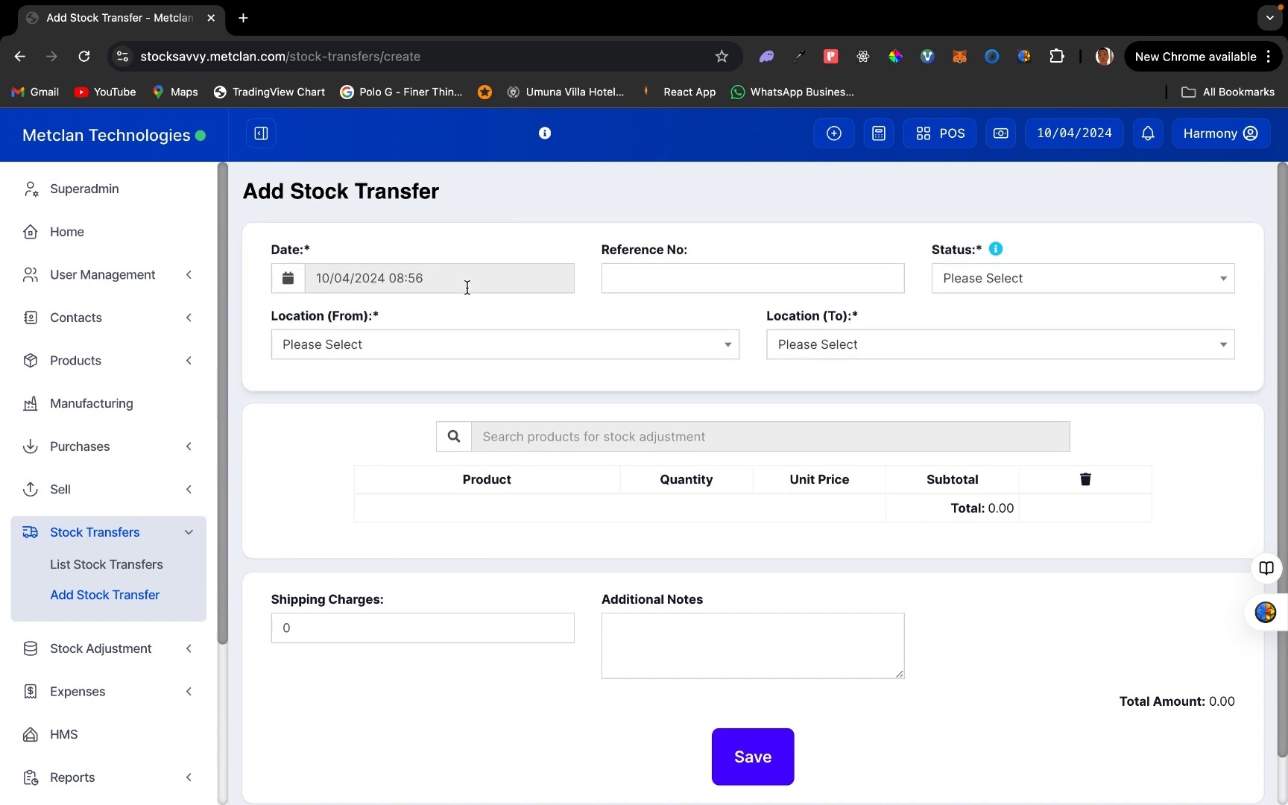
pyautogui.click(1008, 284)
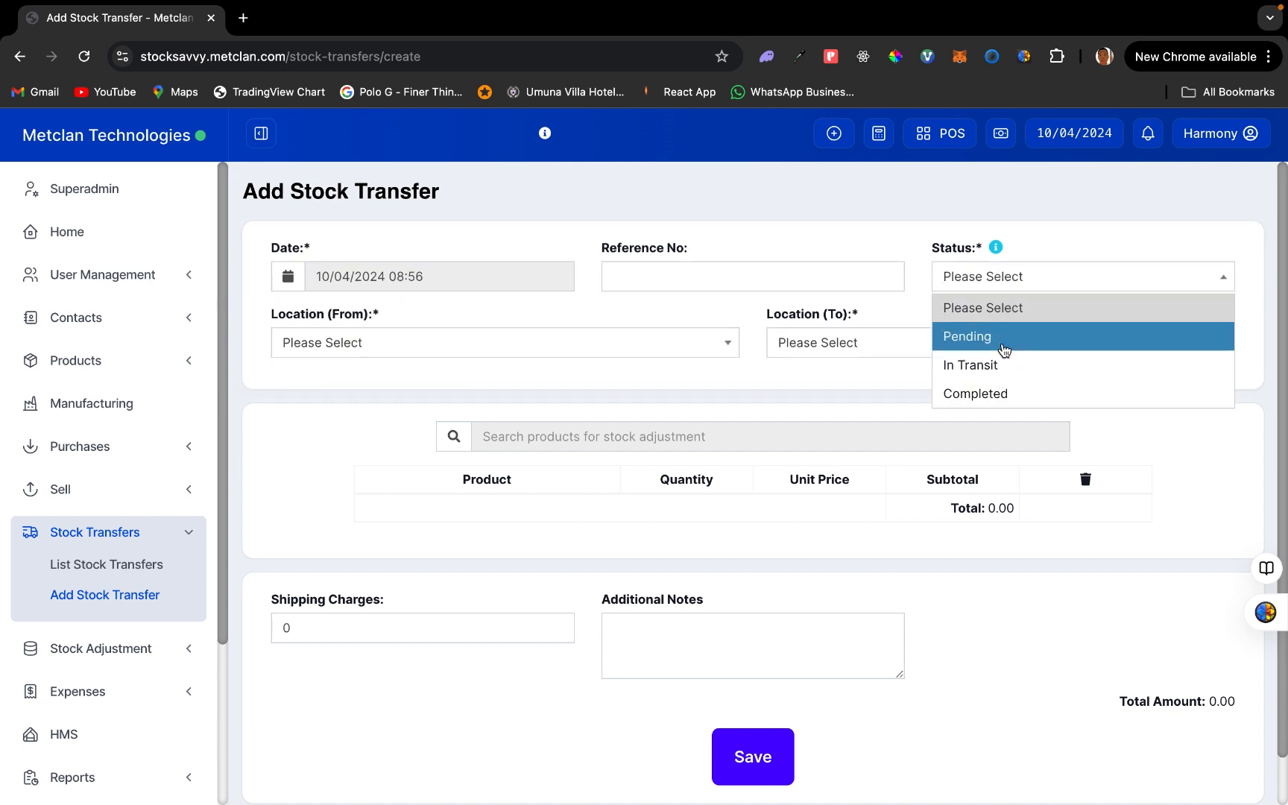
pyautogui.click(996, 400)
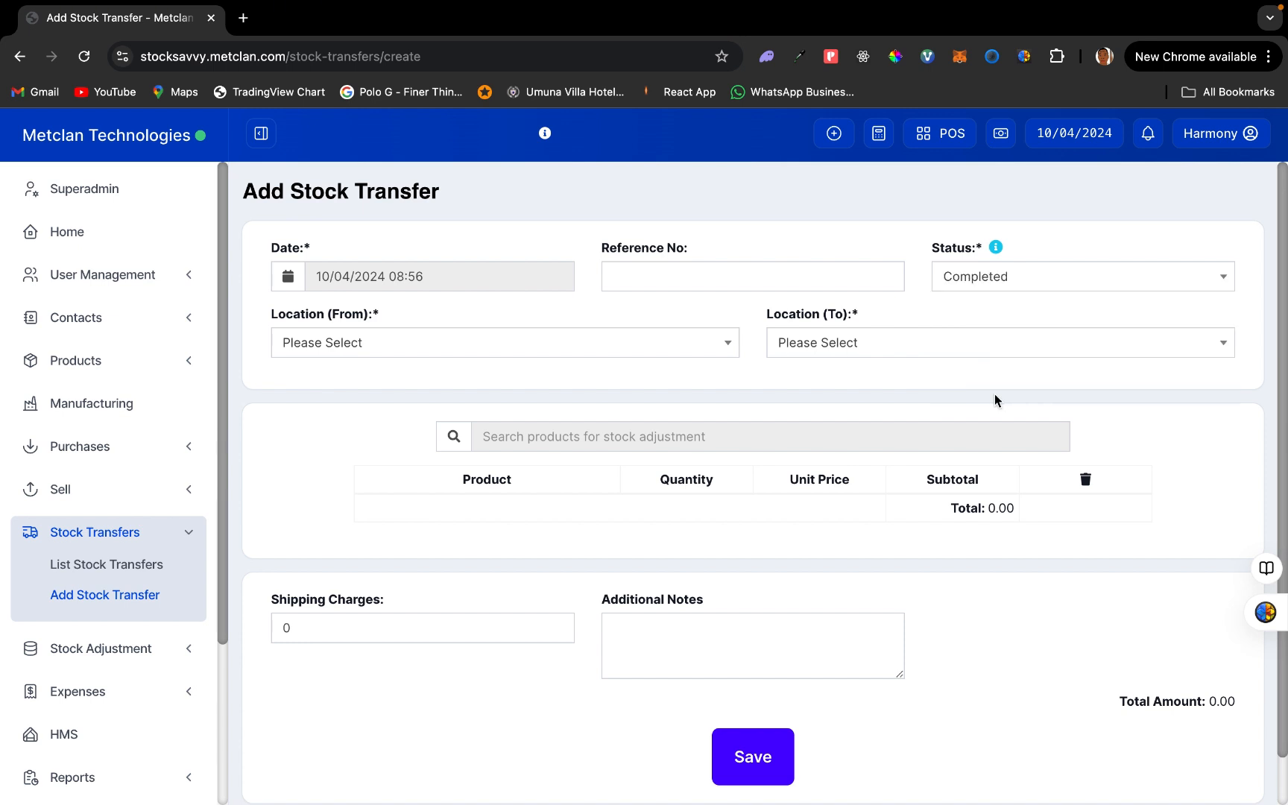
pyautogui.click(996, 291)
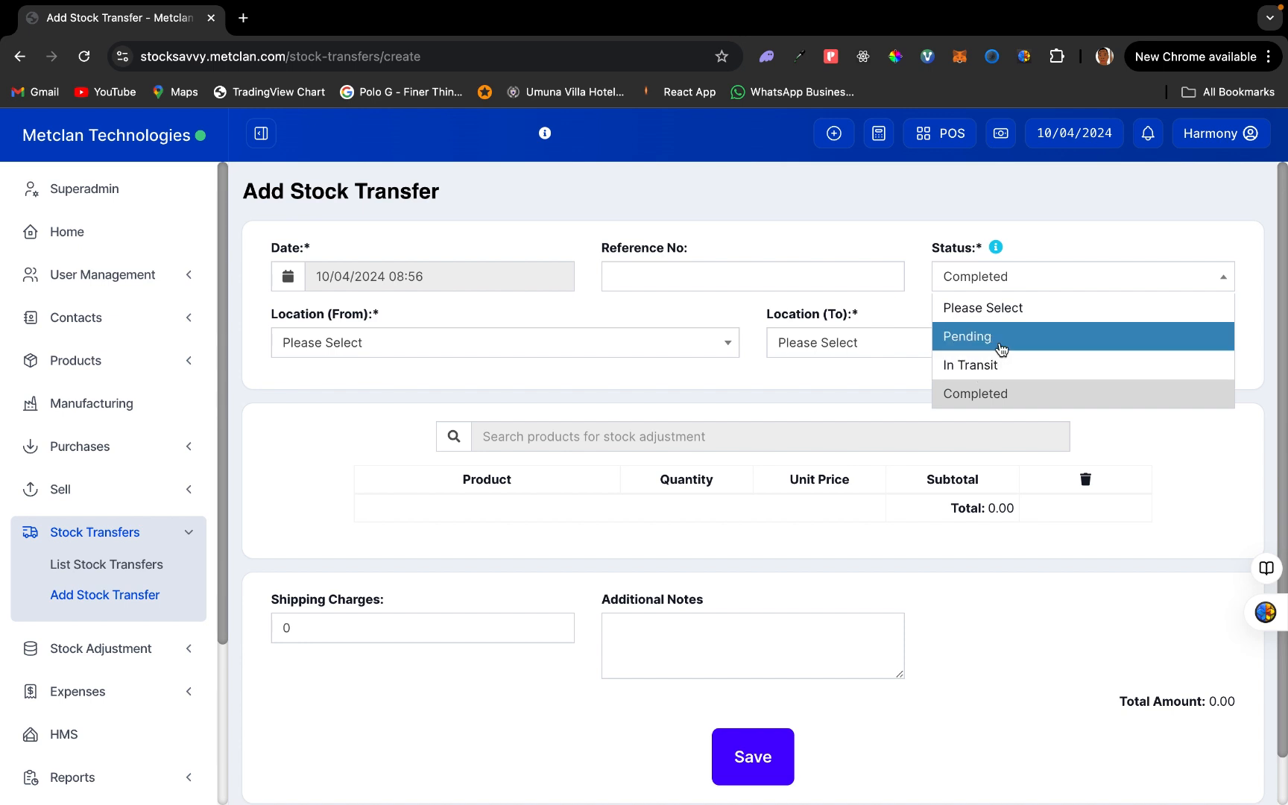
pyautogui.click(980, 400)
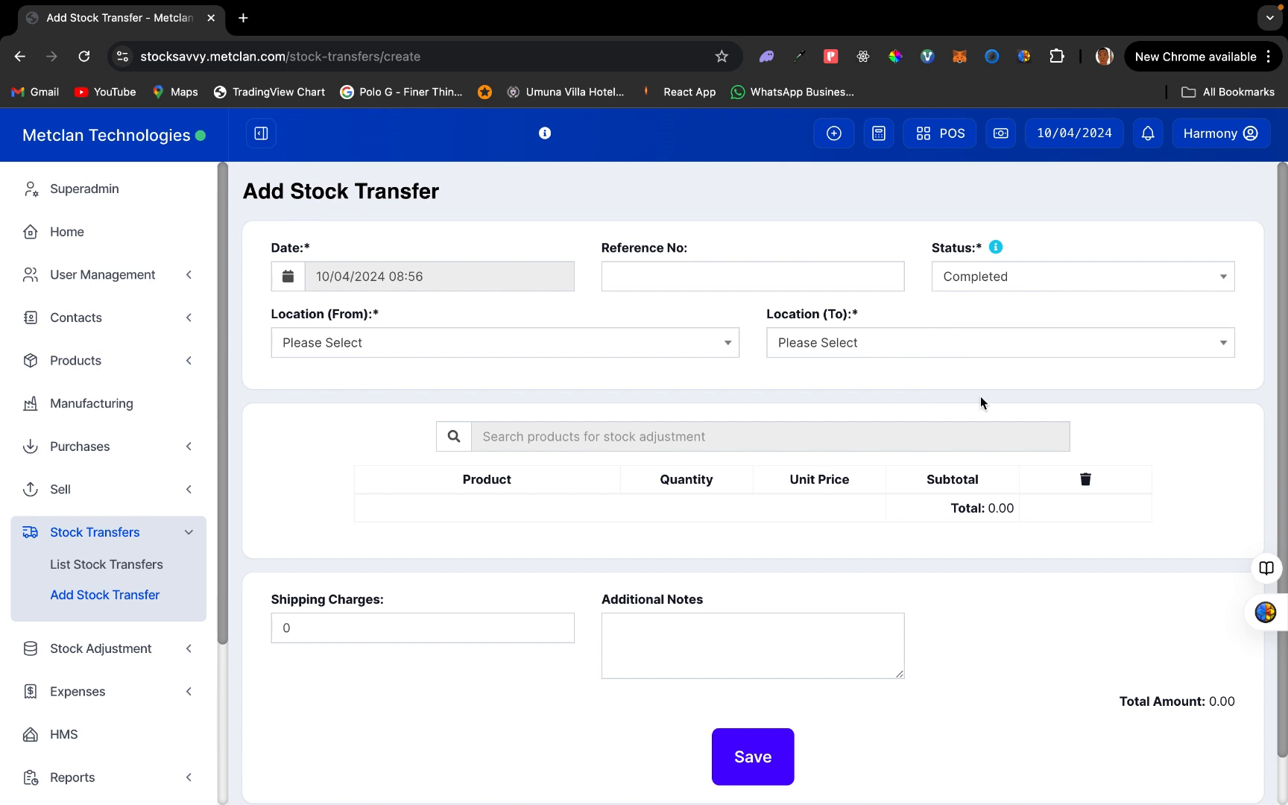
# - Set the transfer's source to Location B and its destination to Metclan Technologies (BL0001)
pyautogui.click(569, 340)
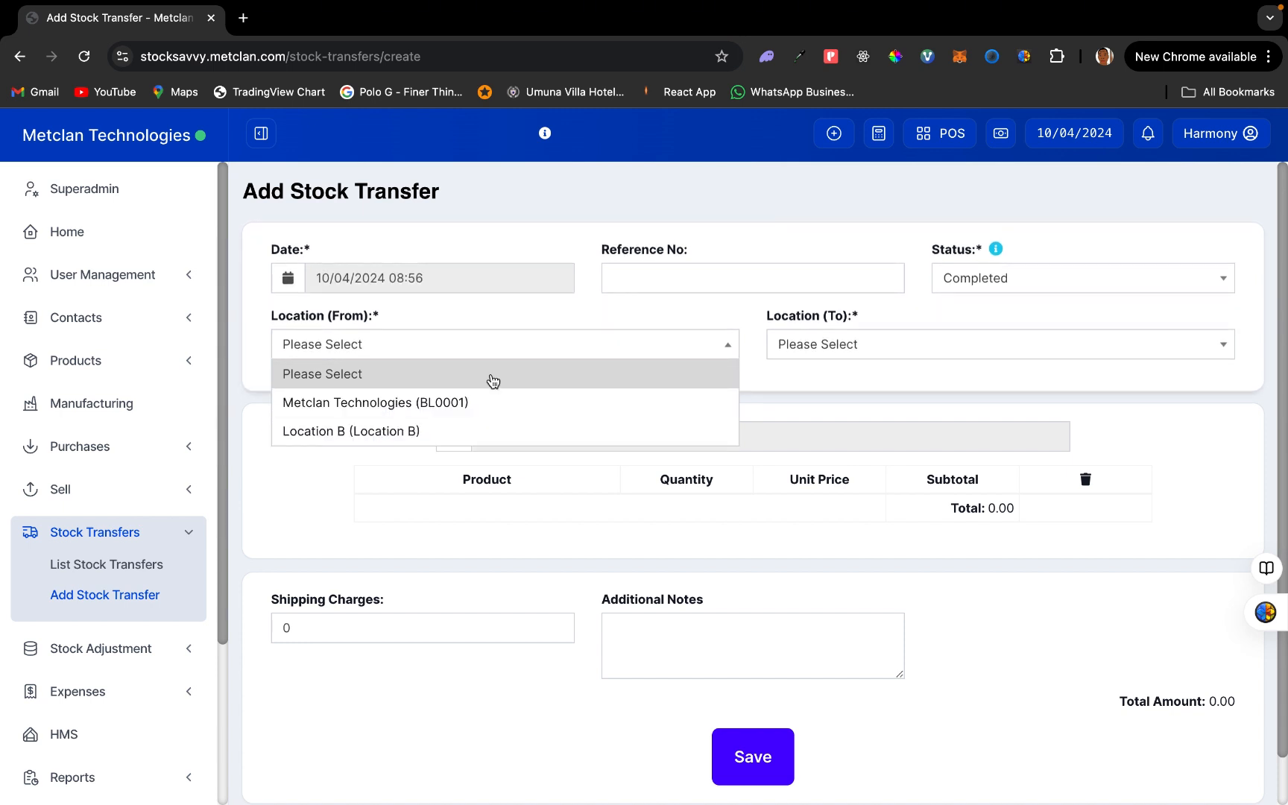
pyautogui.click(468, 431)
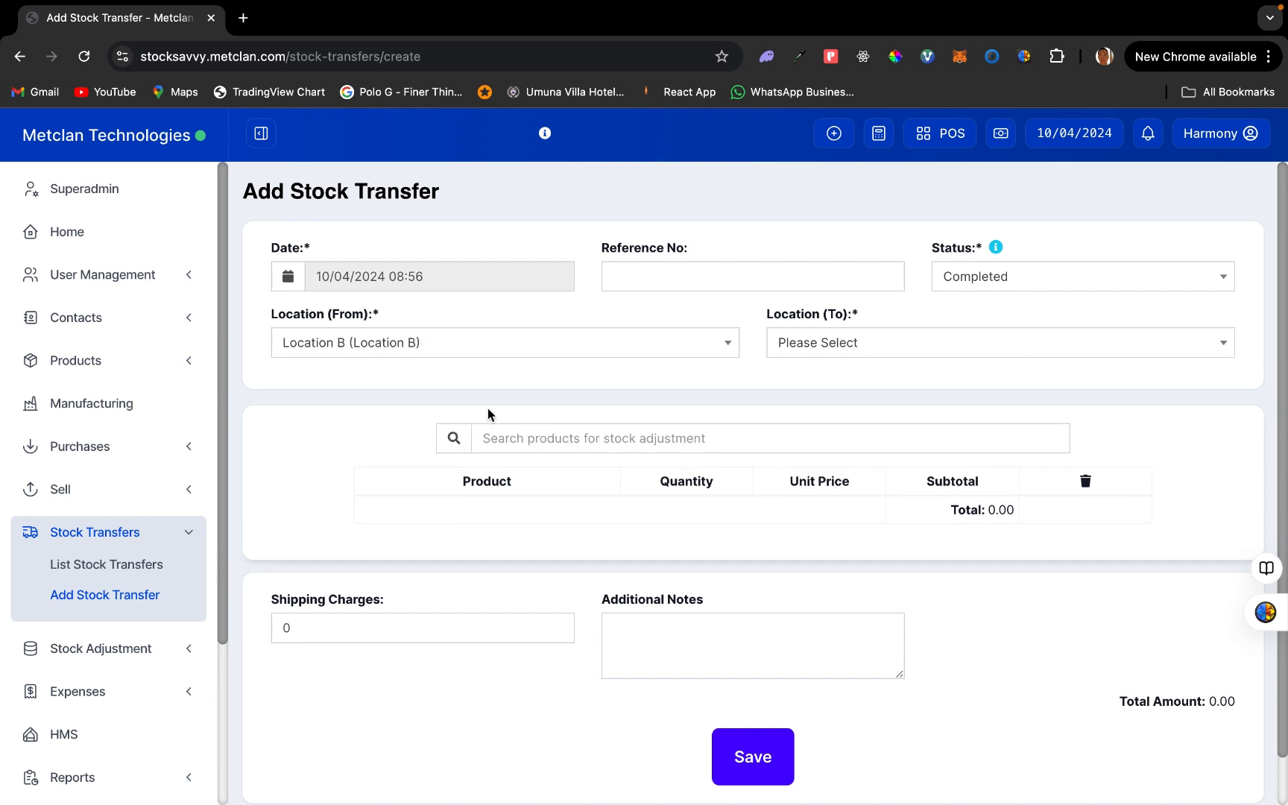
pyautogui.click(835, 343)
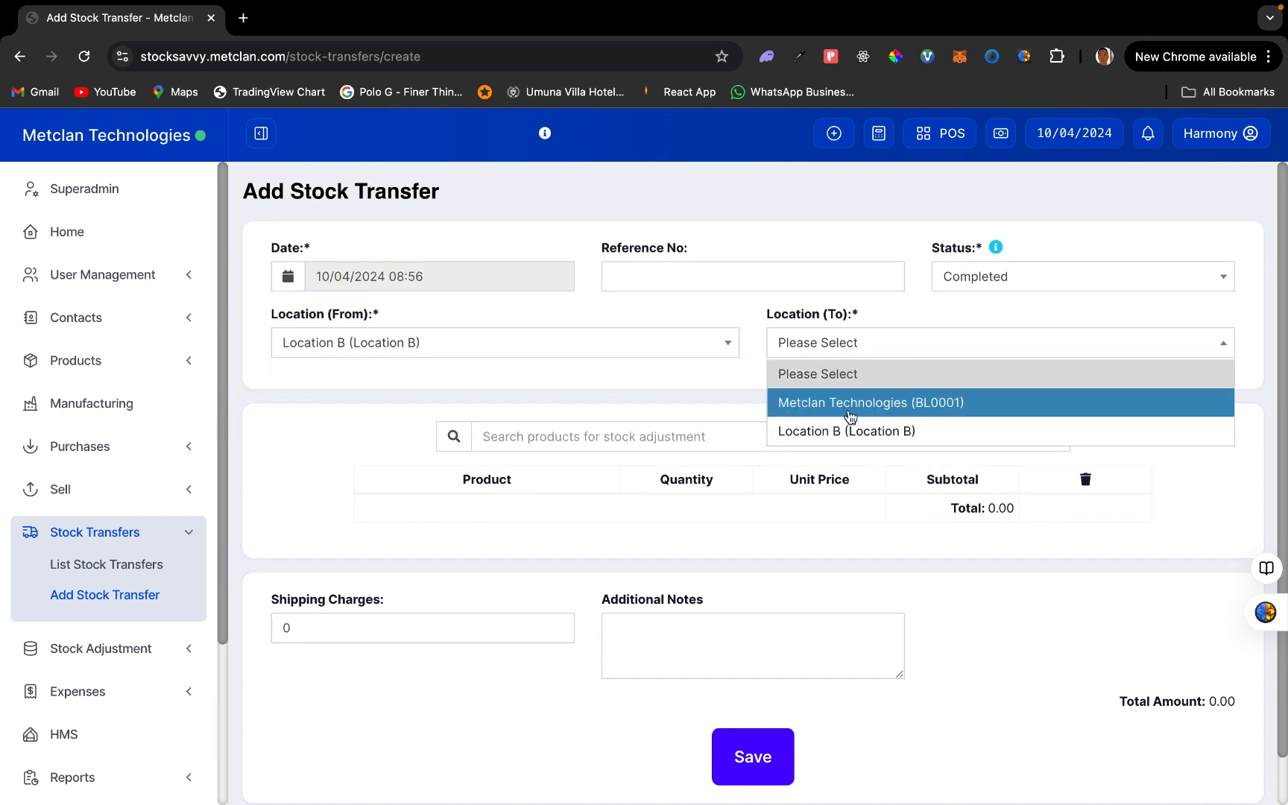
pyautogui.click(850, 409)
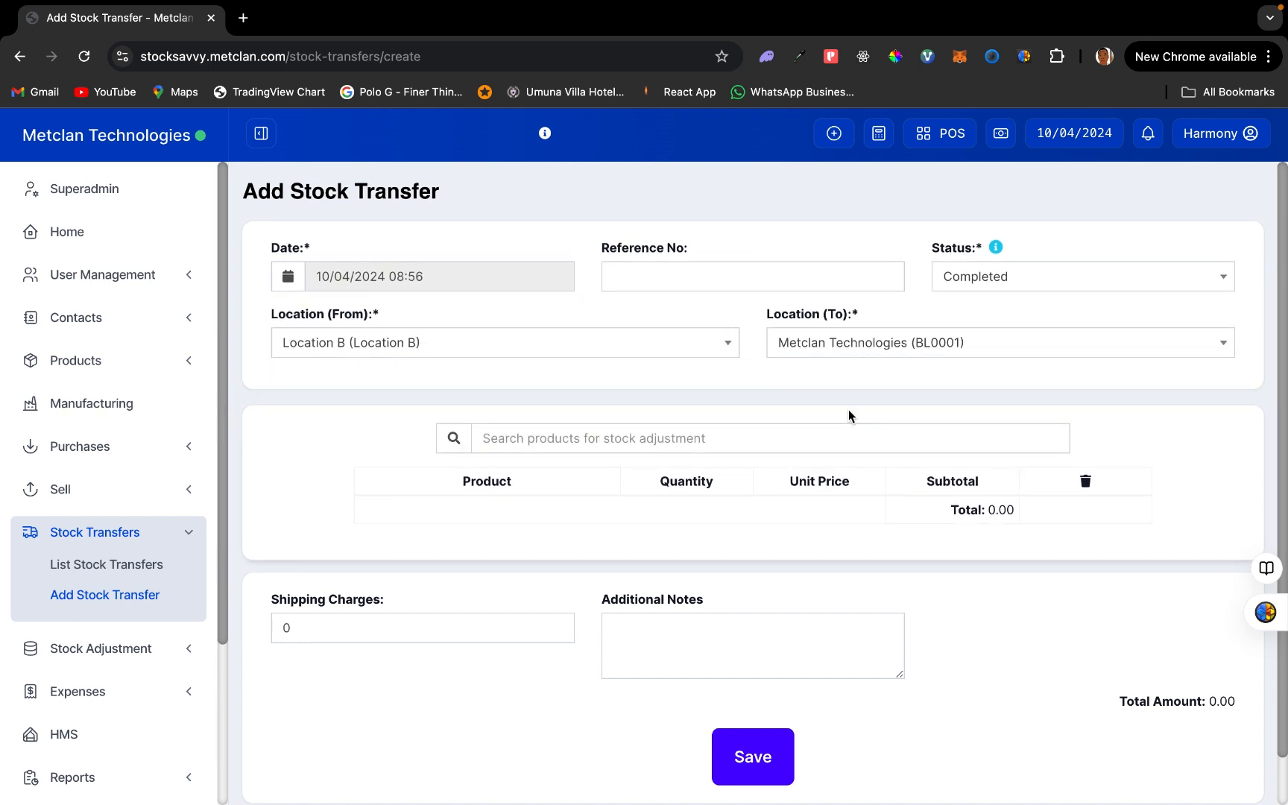
# - Add Dettol Soap to the stock transfer and set its quantity to 100 pieces
pyautogui.click(721, 432)
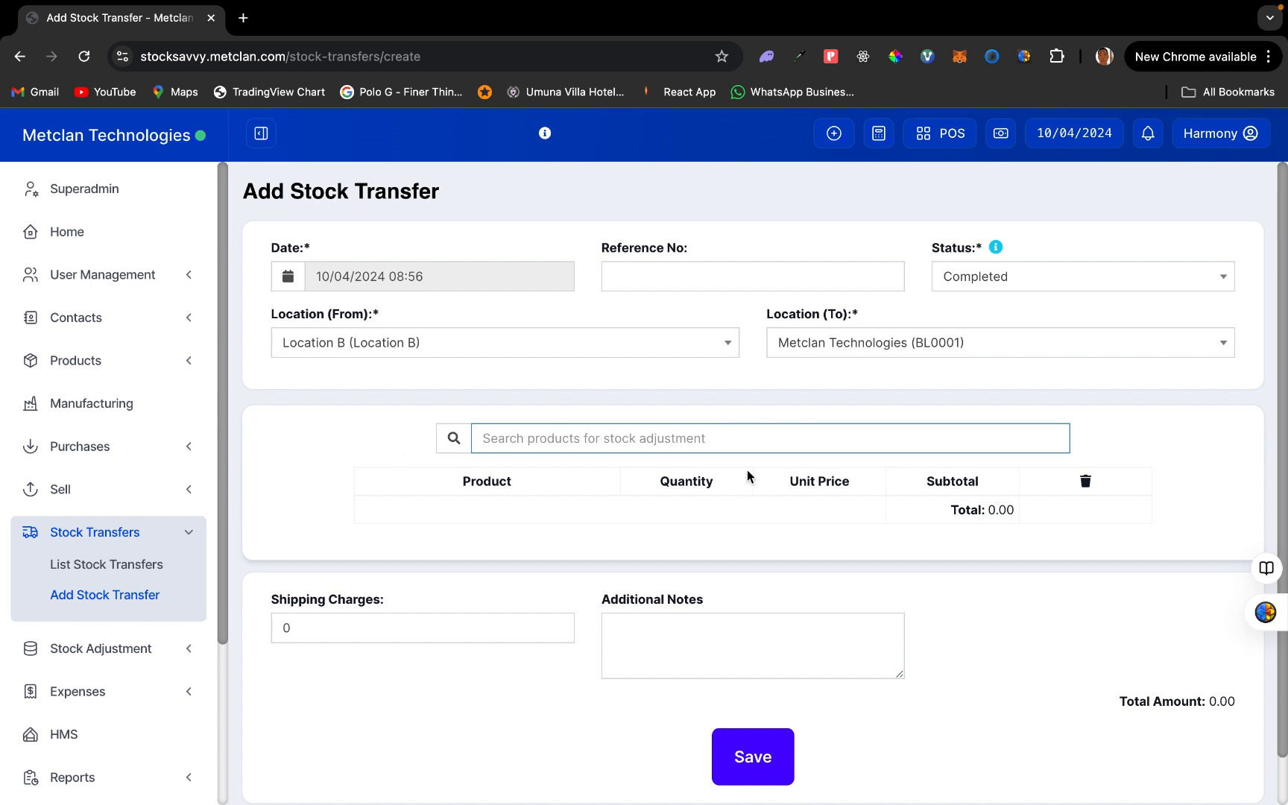
pyautogui.write('del')
pyautogui.scroll(-2, 698, 500)
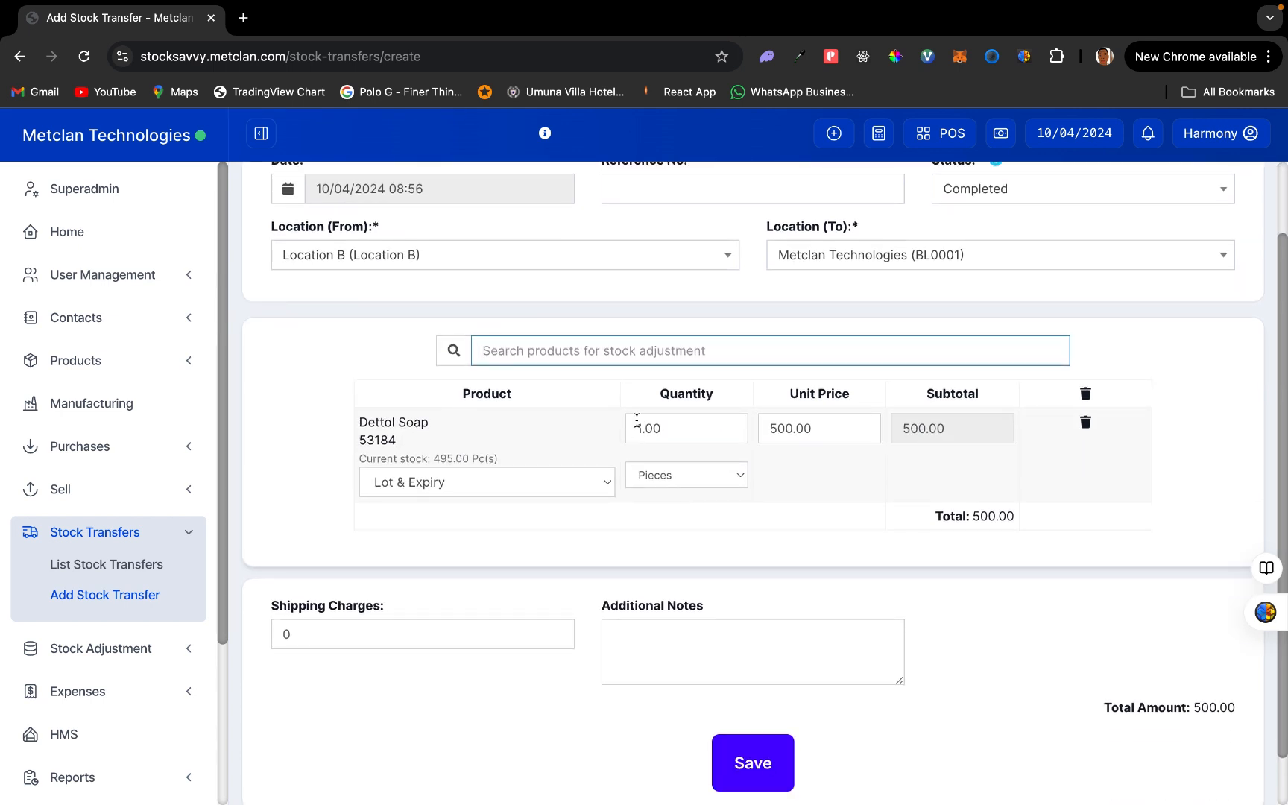
pyautogui.moveTo(368, 462); pyautogui.dragTo(441, 461)
pyautogui.click(512, 470)
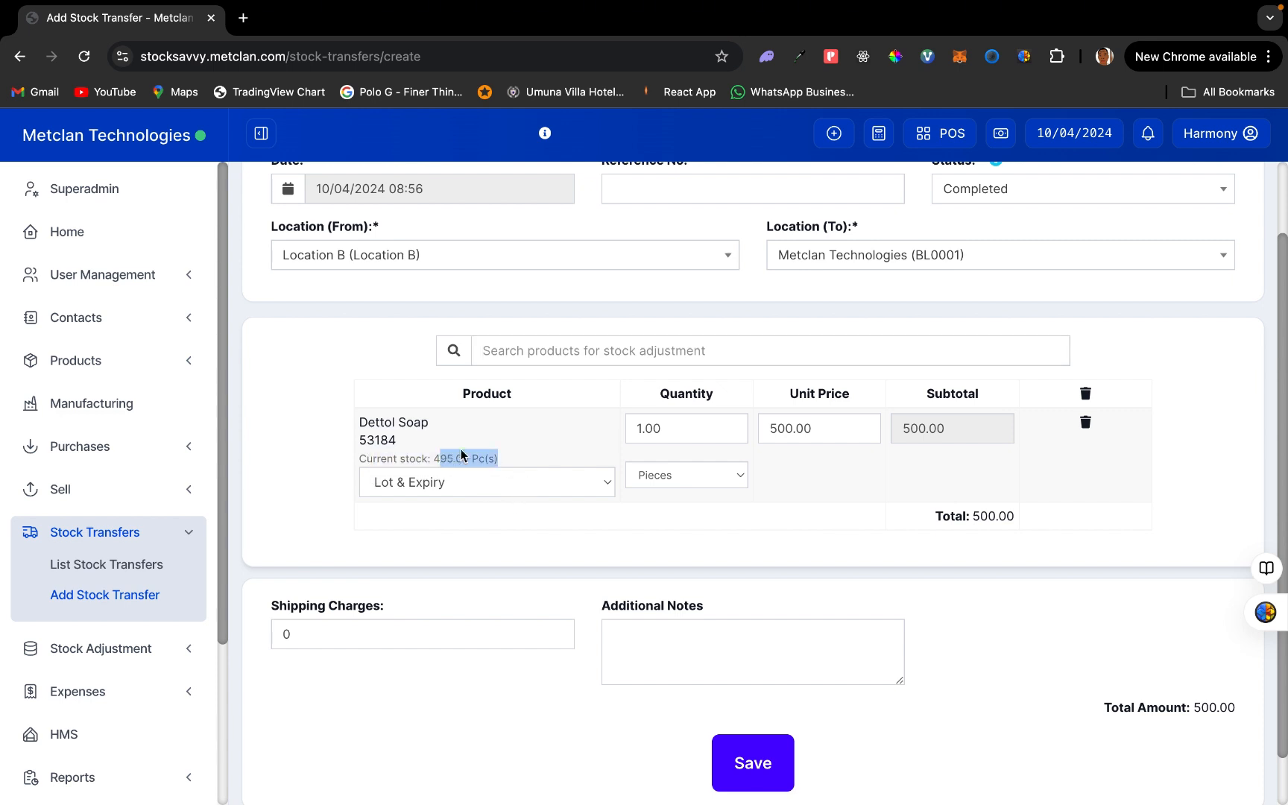
pyautogui.doubleClick(691, 438)
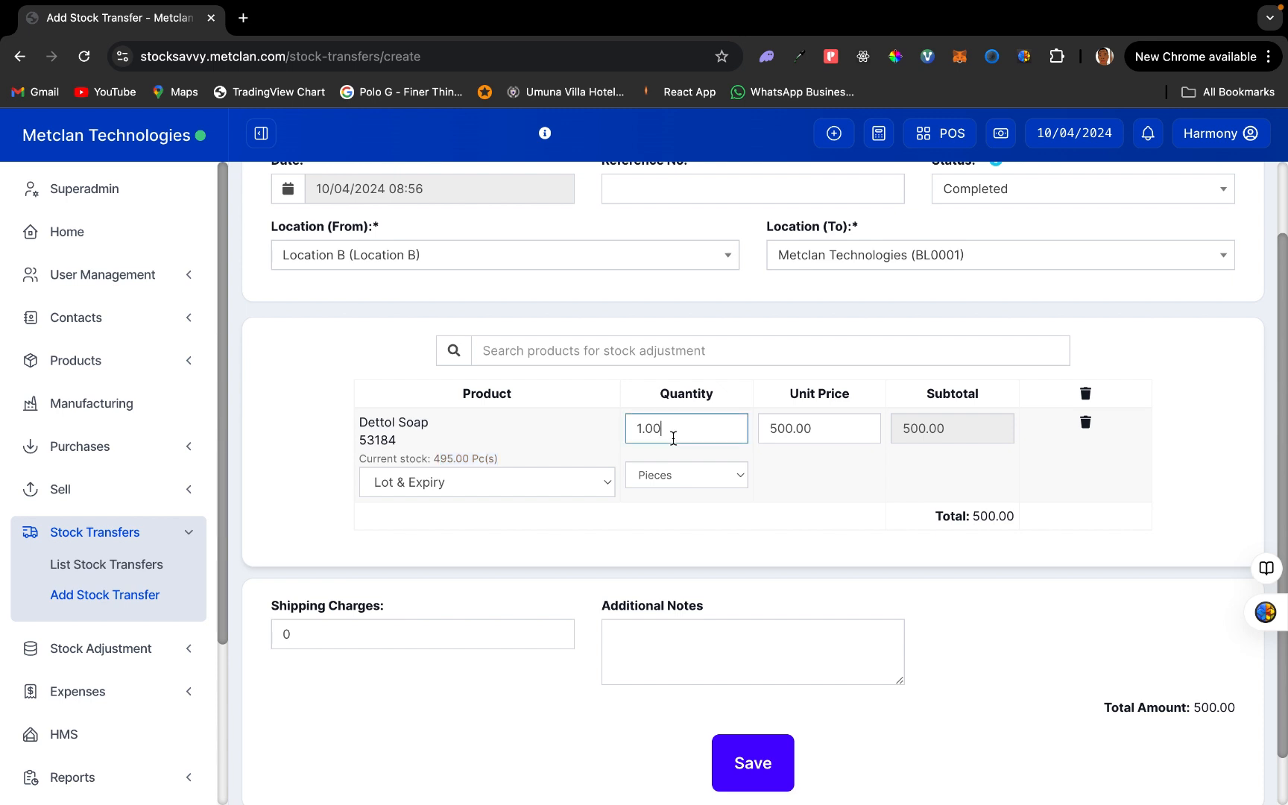
pyautogui.write('100')
pyautogui.click(834, 460)
# - Set the stock transfer's shipping charges to 500
pyautogui.scroll(-2, 812, 501)
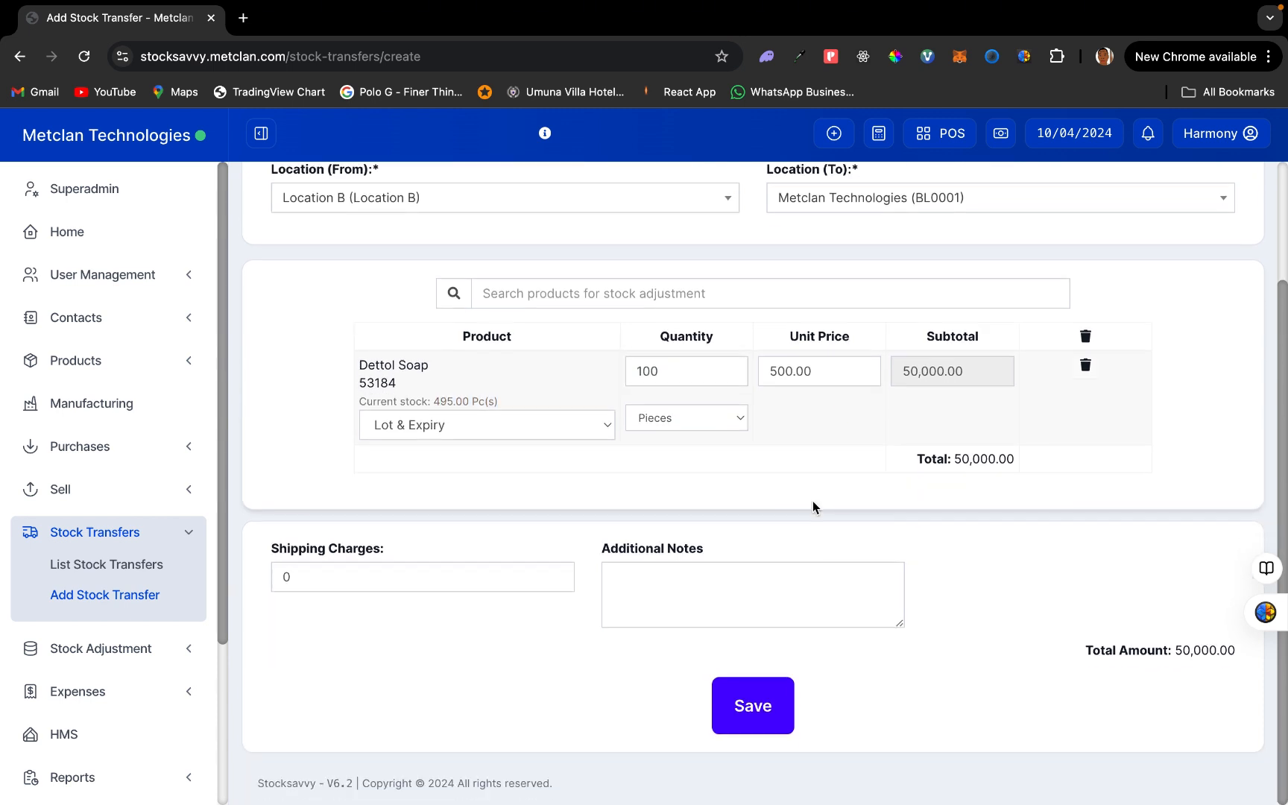
pyautogui.click(452, 580)
pyautogui.moveTo(451, 580); pyautogui.dragTo(265, 580)
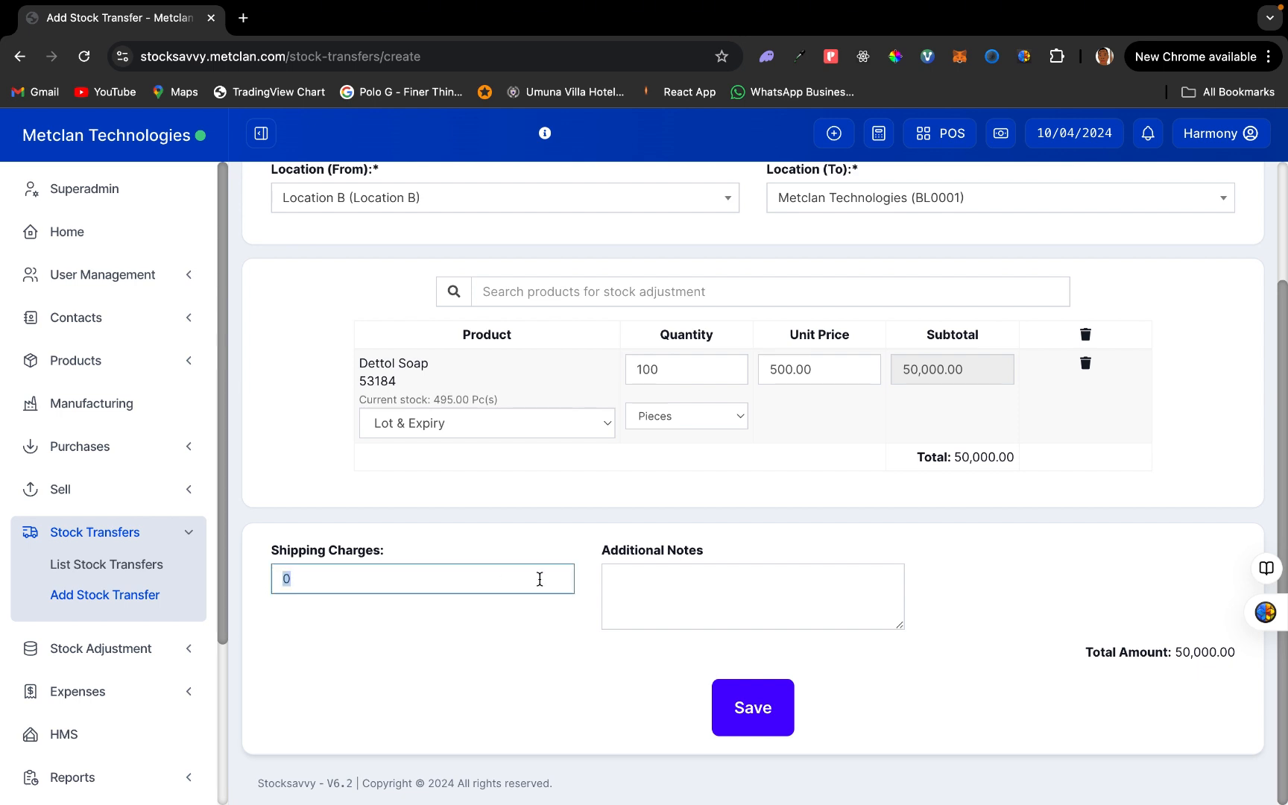
pyautogui.click(673, 596)
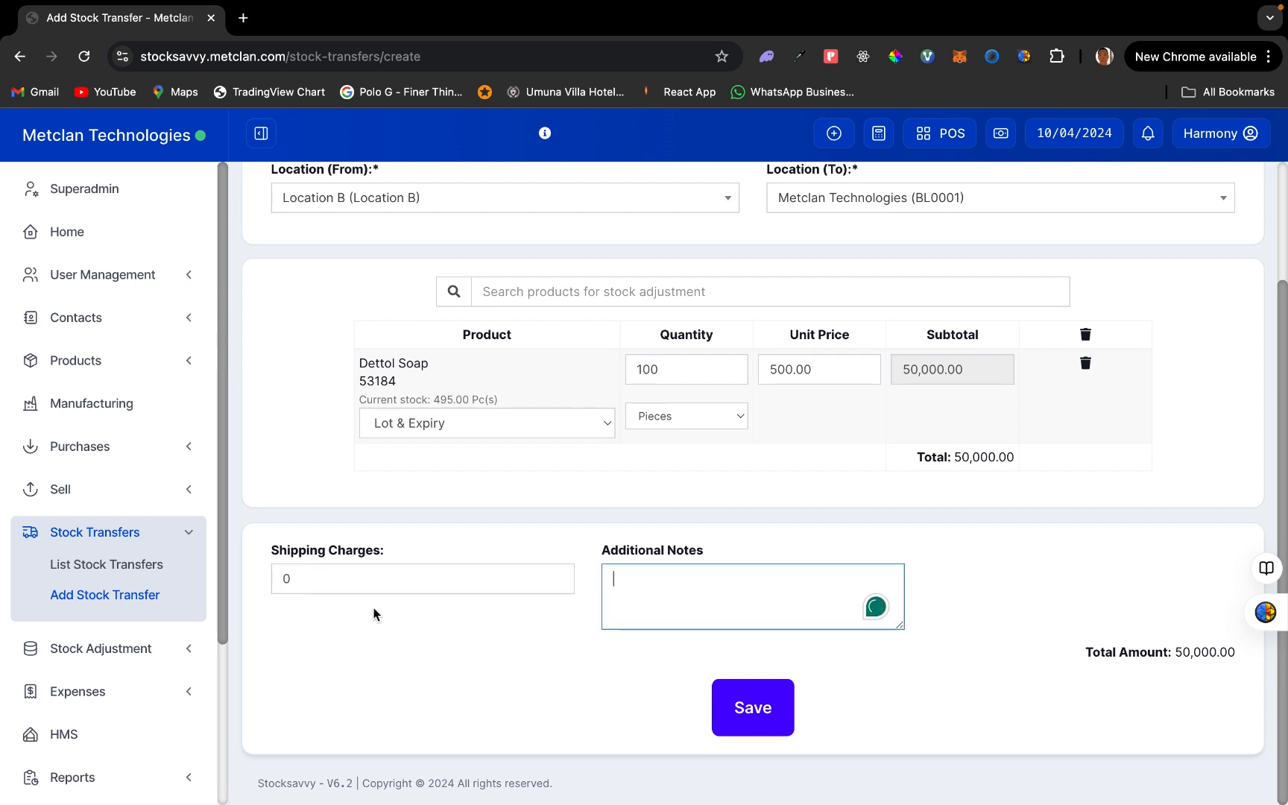
pyautogui.moveTo(304, 586); pyautogui.dragTo(265, 590)
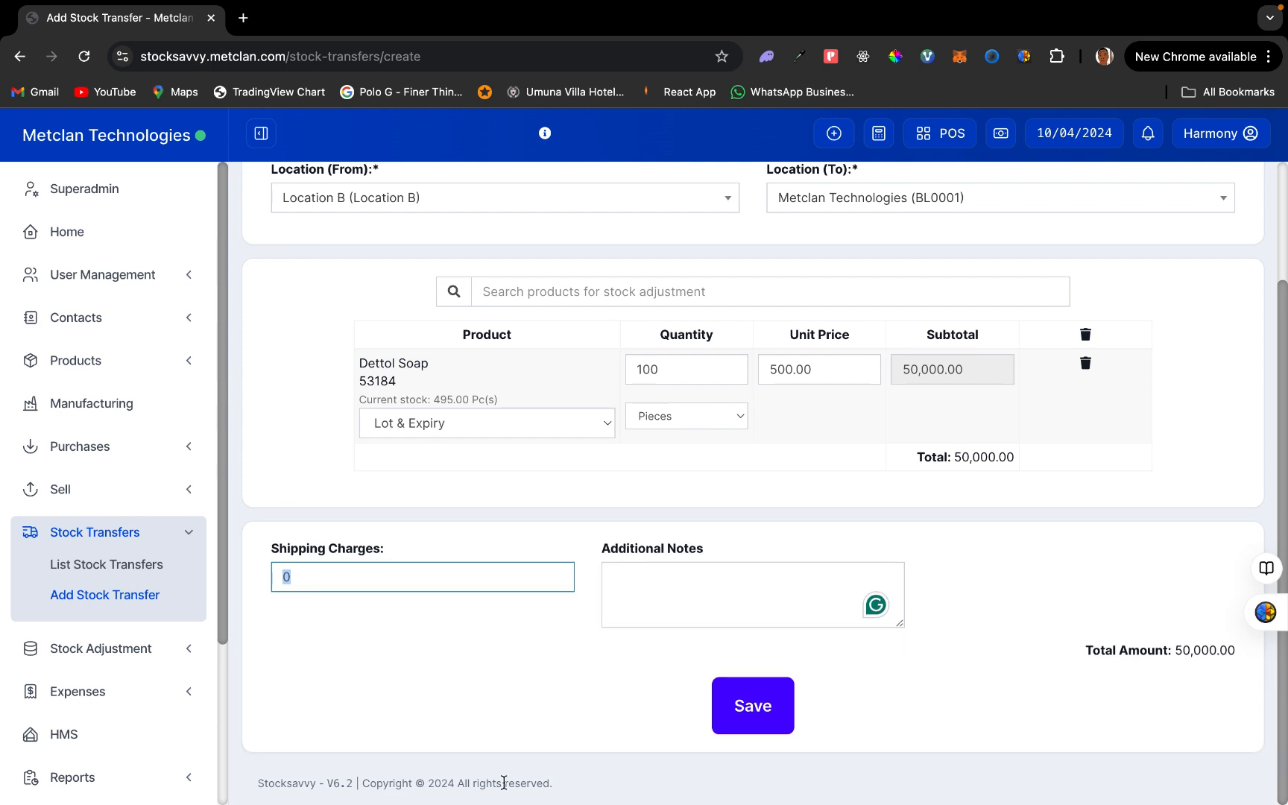
pyautogui.write('500')
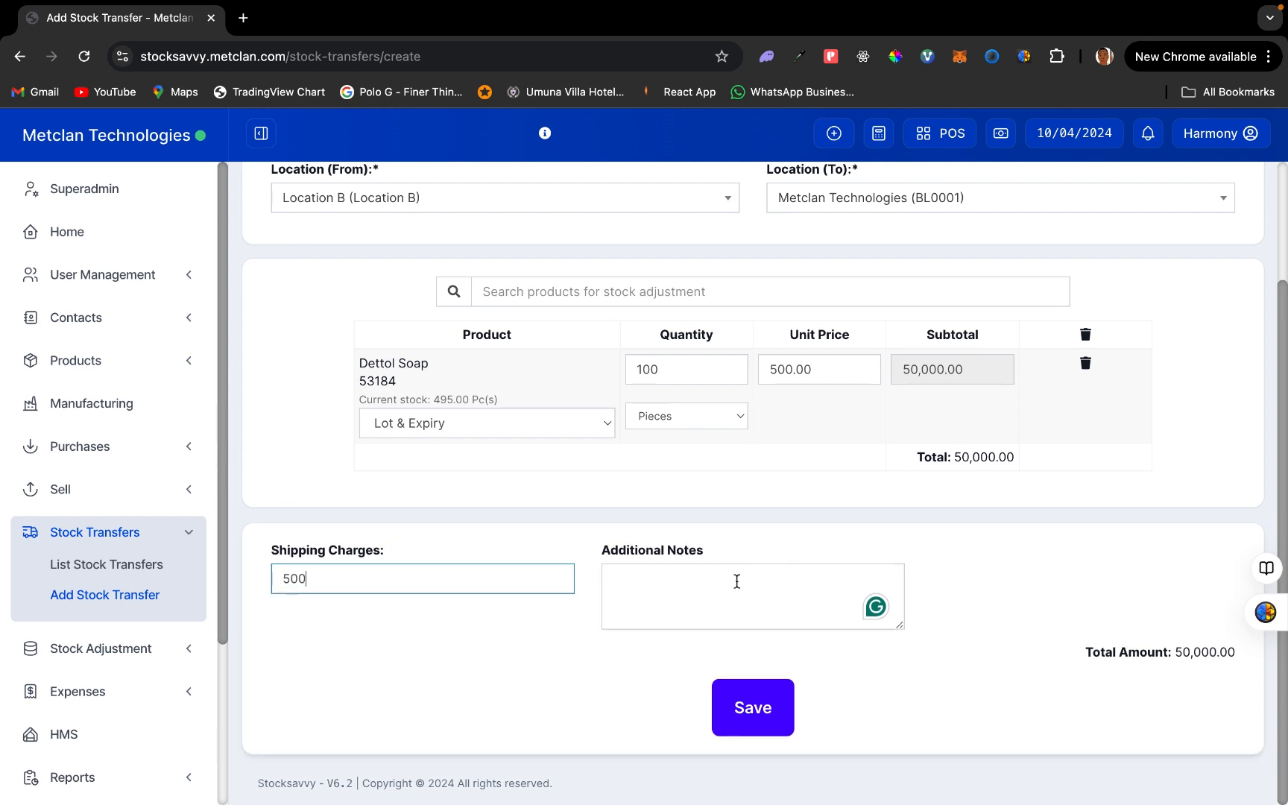
# - Enter "Transferring to location A" as the additional note and save the stock transfer
pyautogui.click(735, 598)
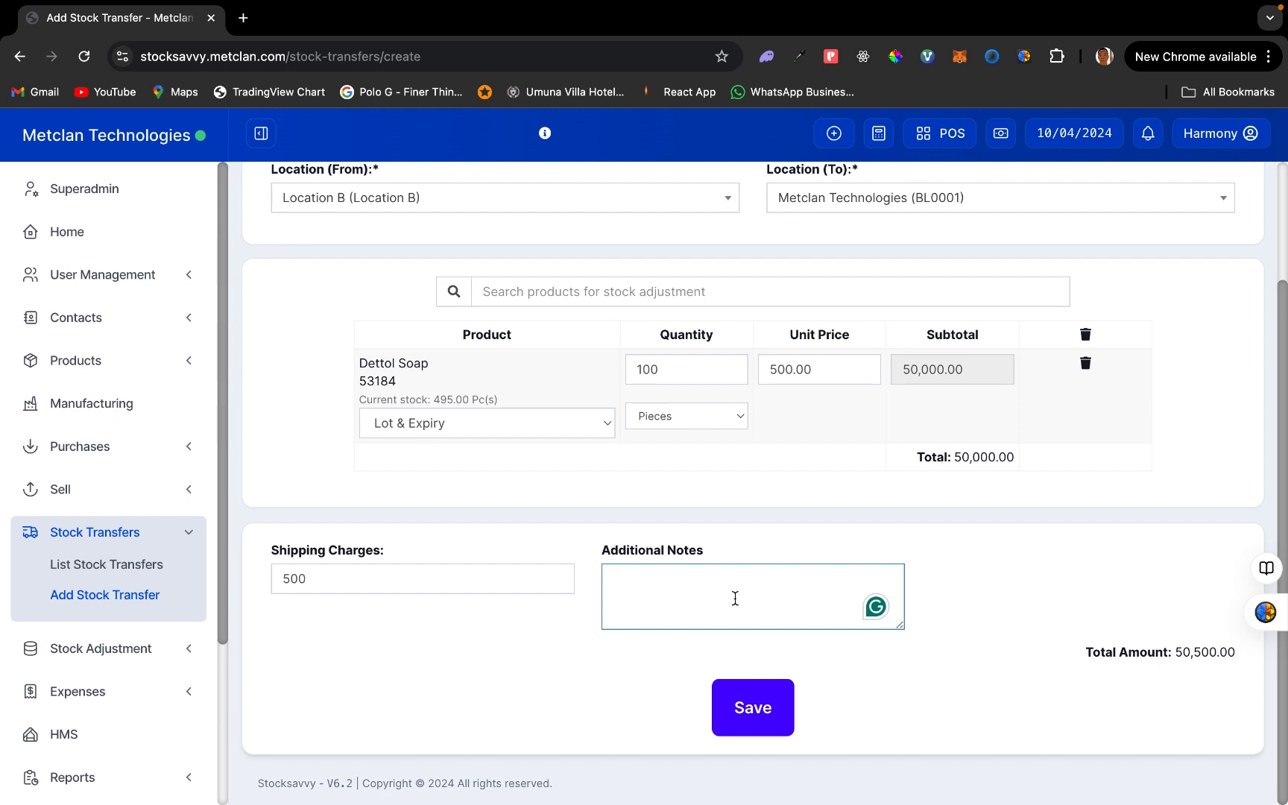
pyautogui.write('Transfer ')
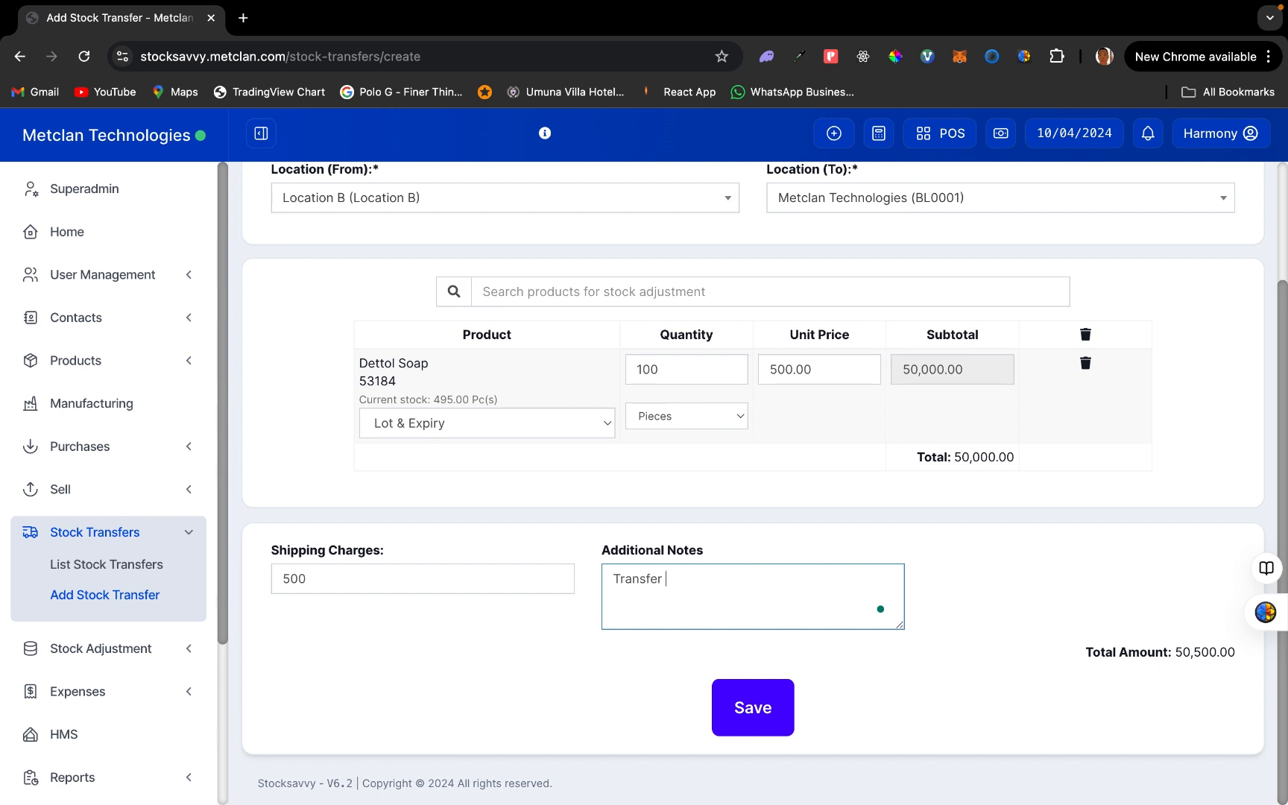
pyautogui.write('ring to location a')
pyautogui.press('BackSpace')
pyautogui.write('A')
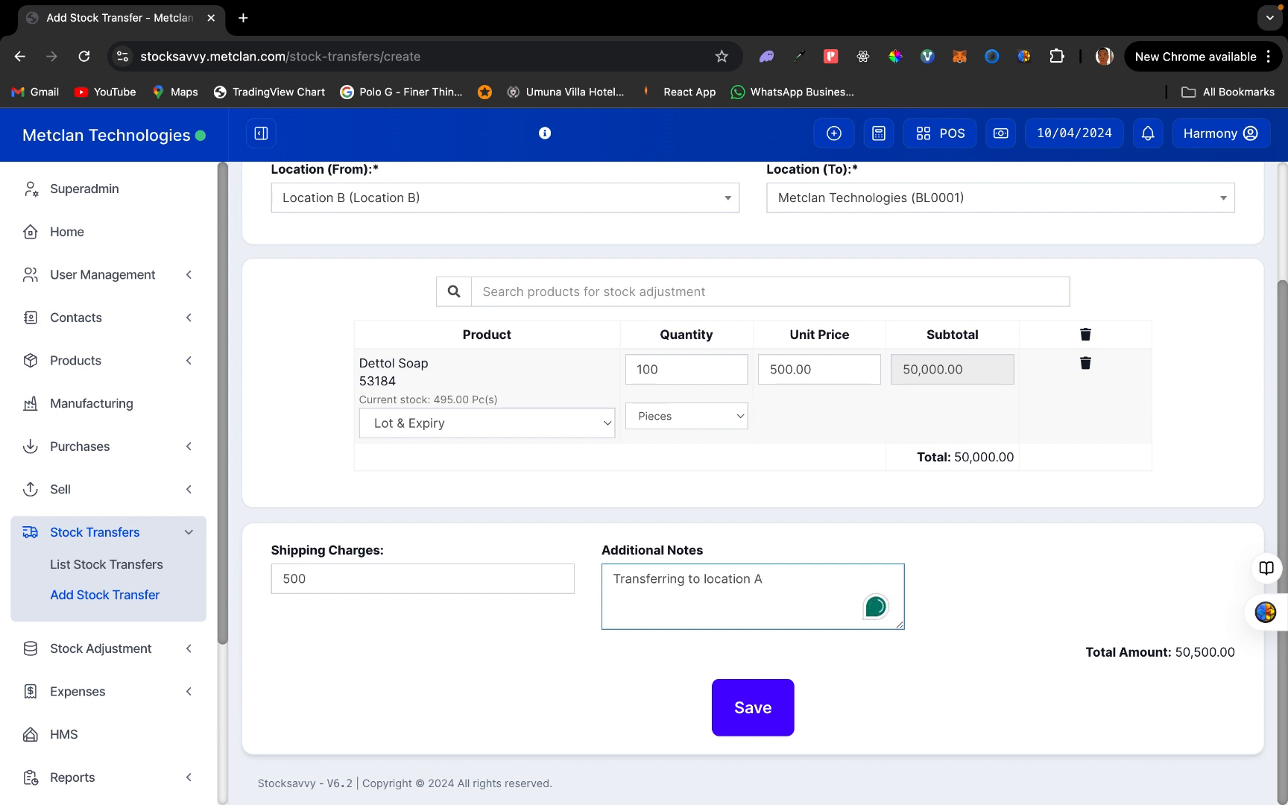
pyautogui.click(731, 707)
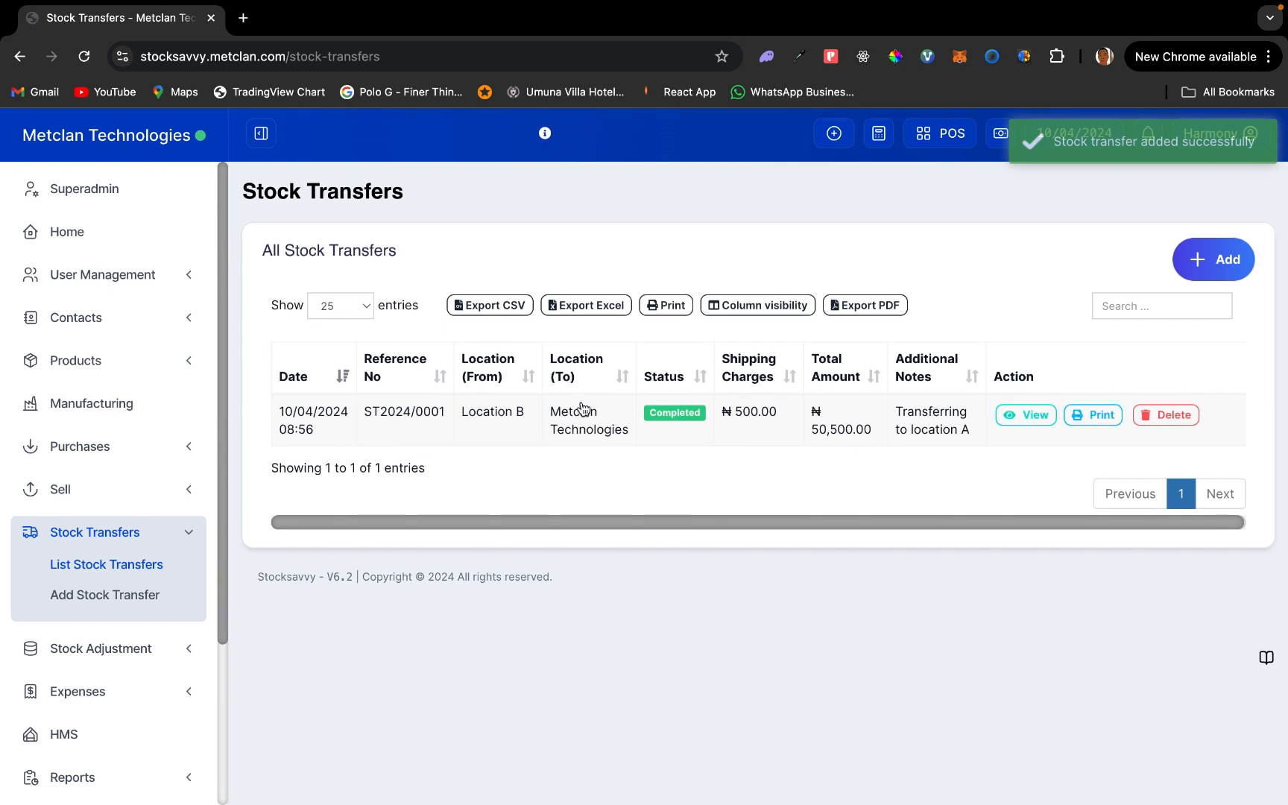
# - Review the transfer in the stock transfers list and check Dettol Soap's current stock in the product list
pyautogui.click(119, 574)
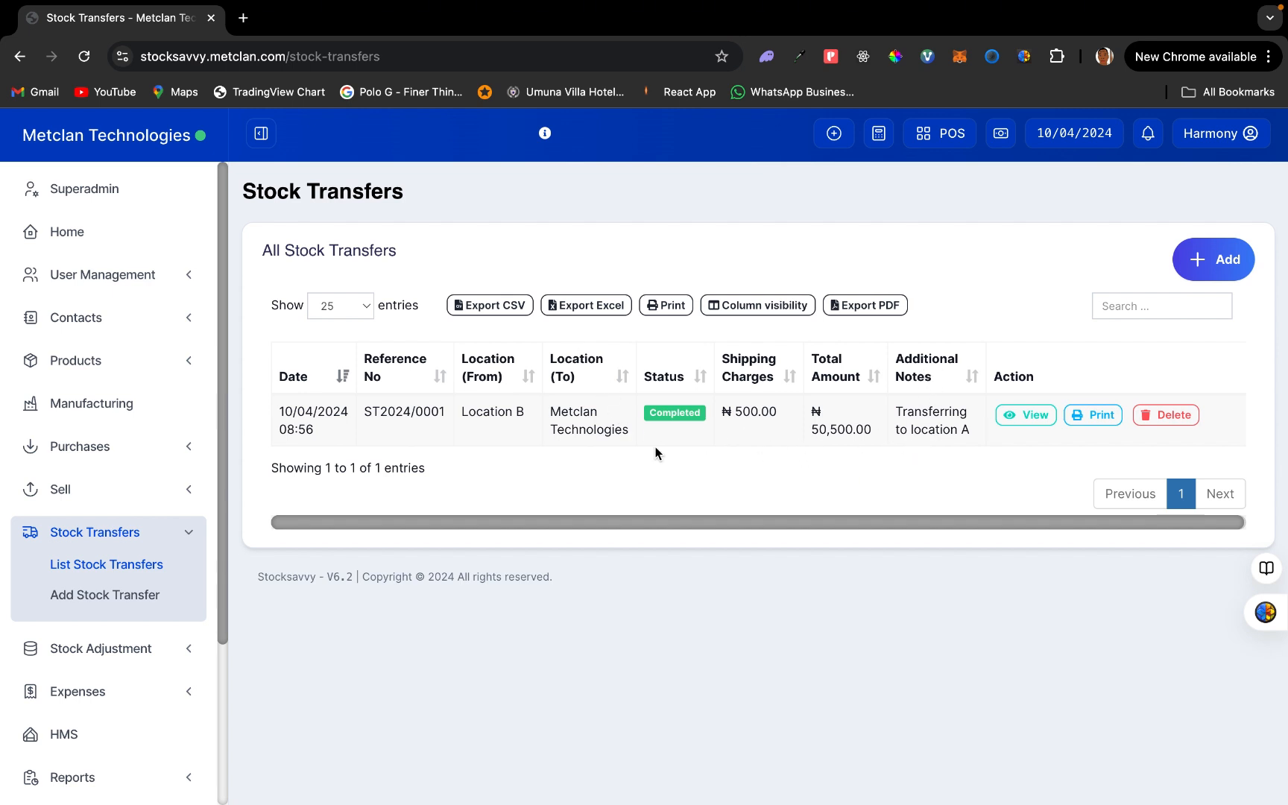
pyautogui.click(140, 539)
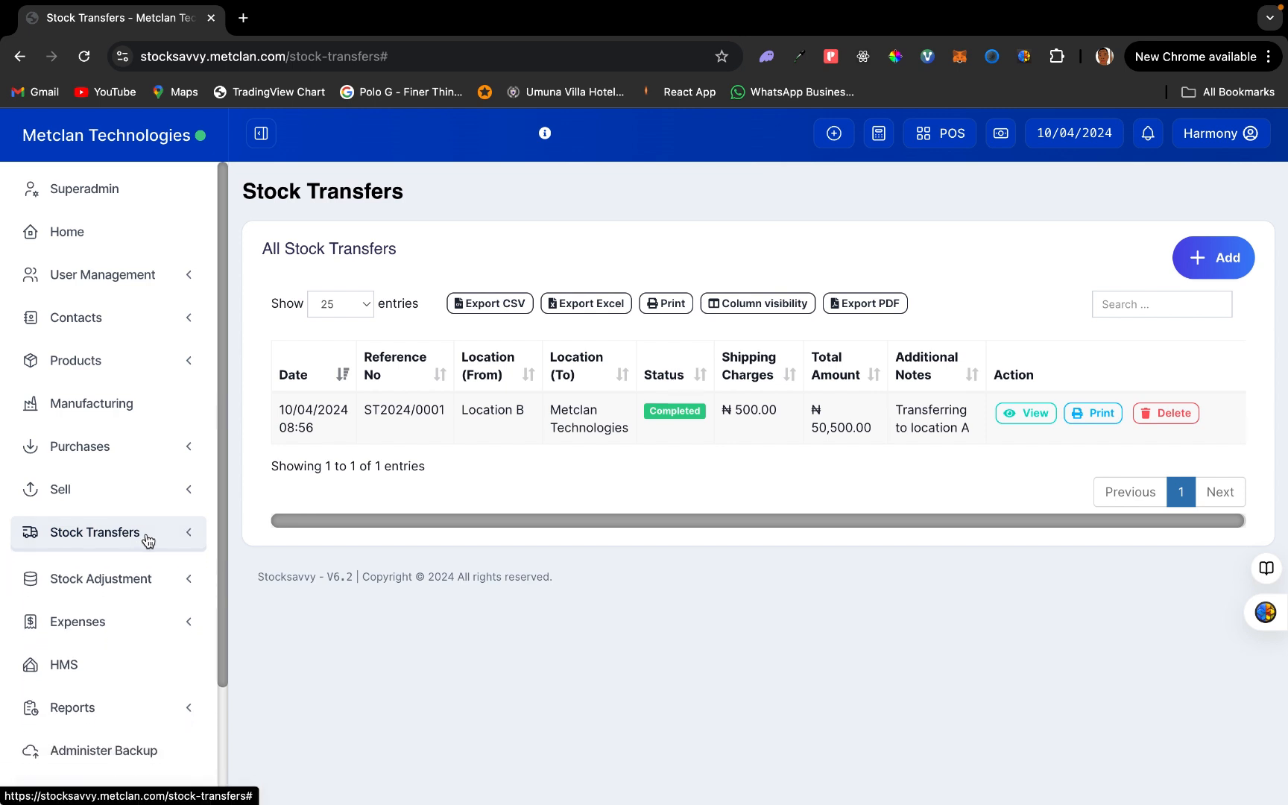
pyautogui.click(138, 365)
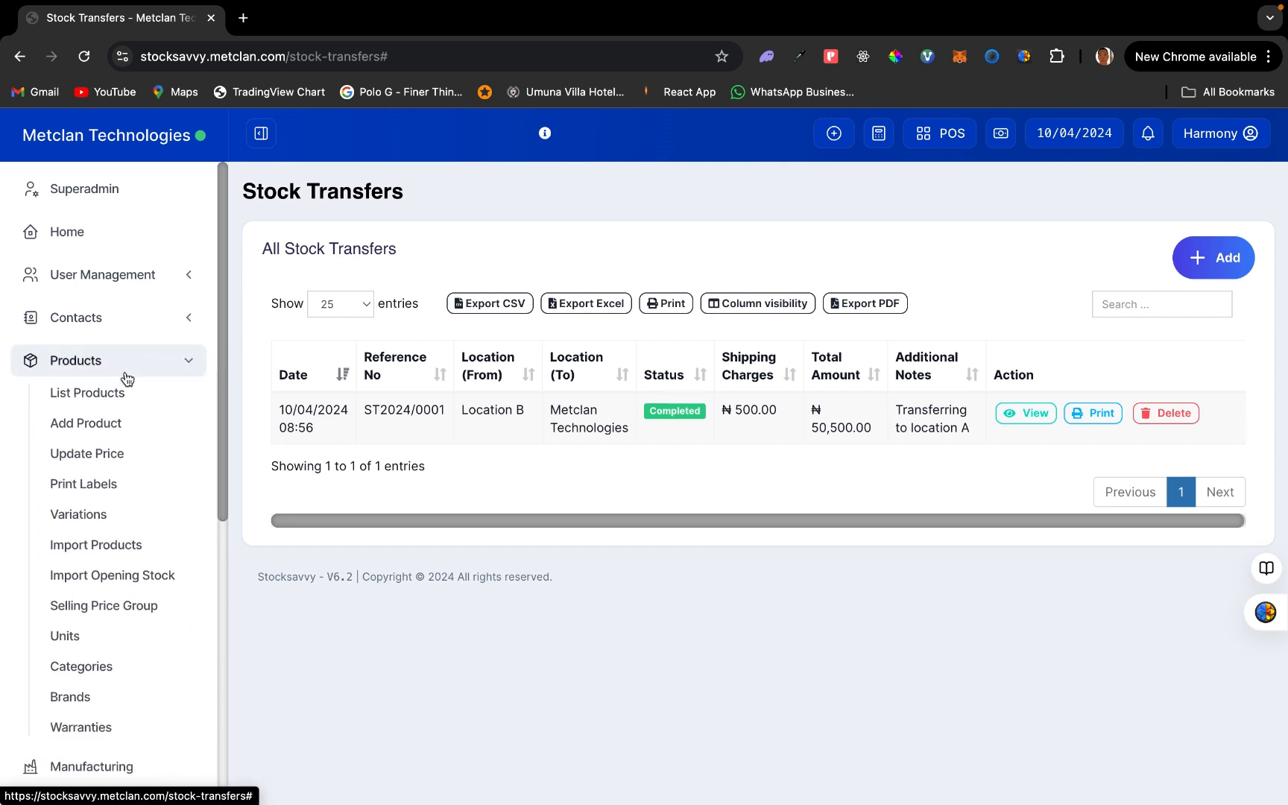
pyautogui.click(97, 395)
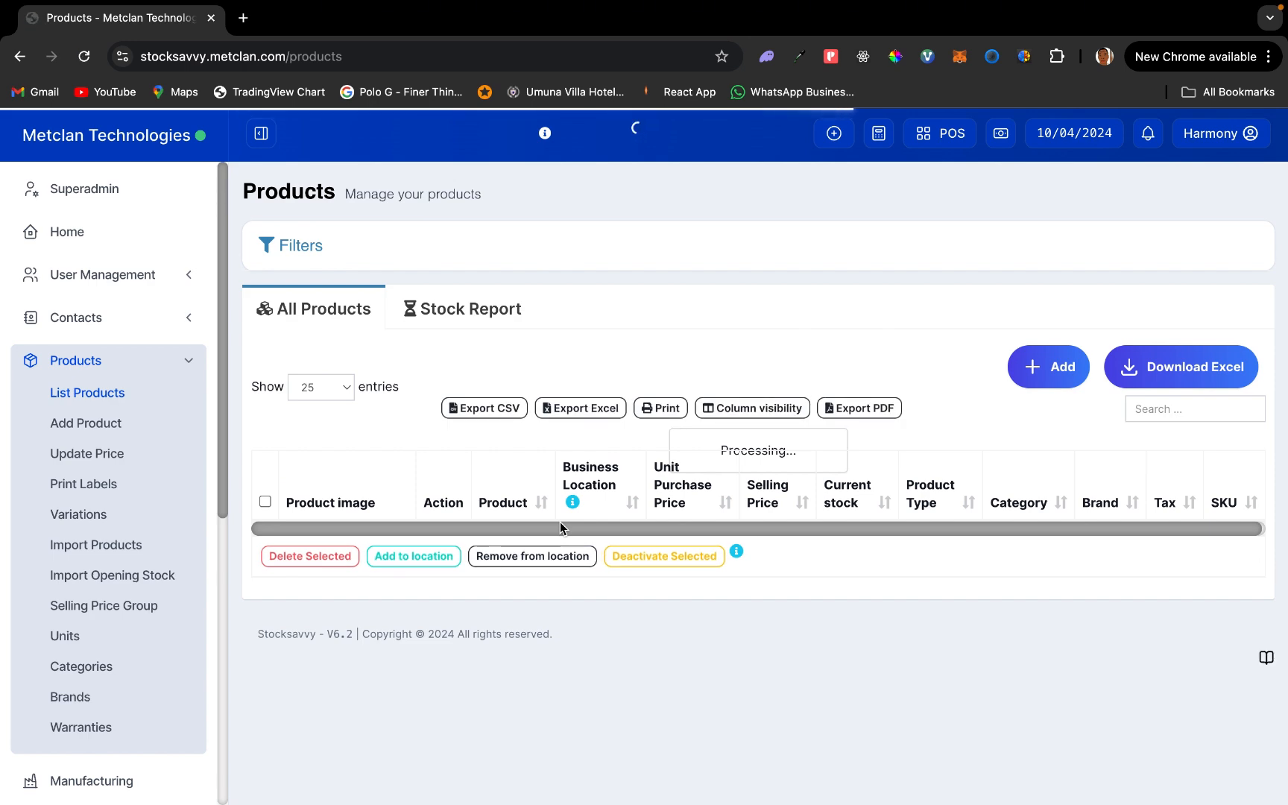
pyautogui.scroll(-1, 562, 529)
pyautogui.scroll(1, 562, 529)
pyautogui.scroll(-3, 590, 418)
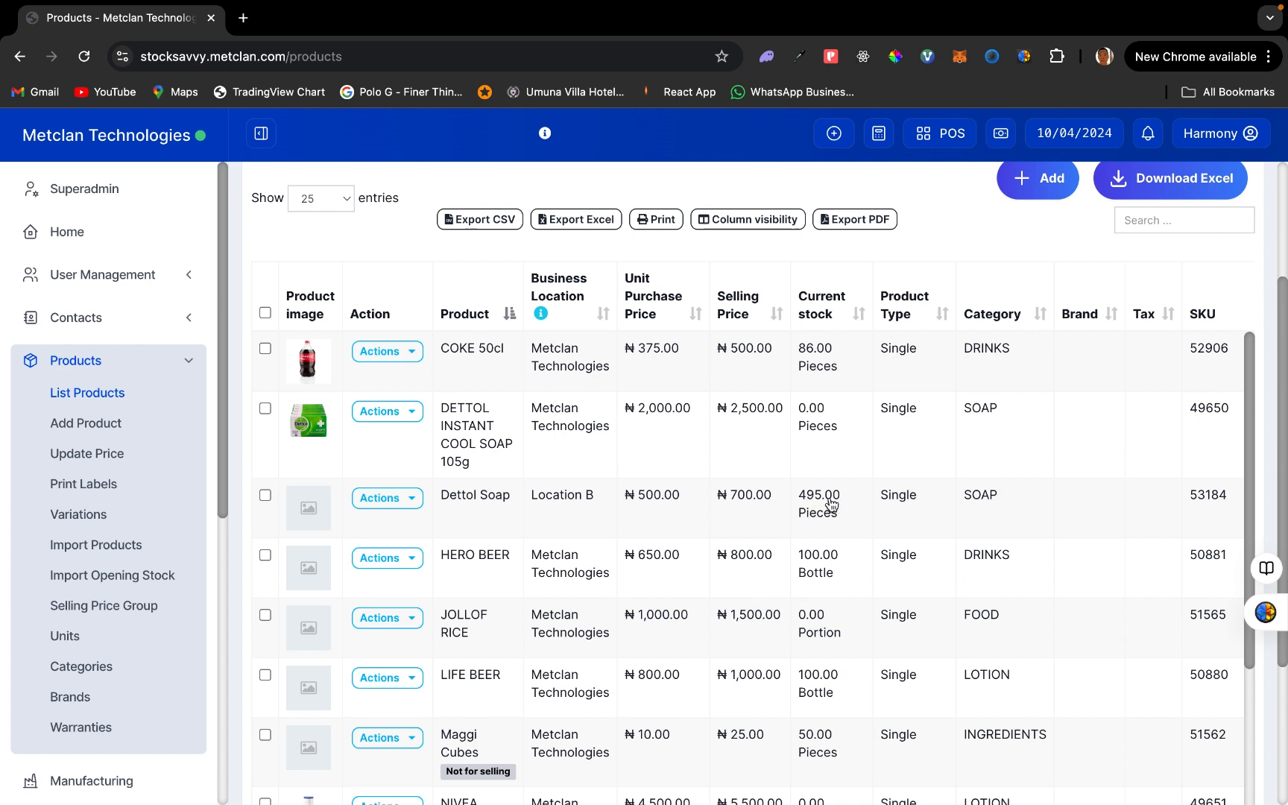
# - View Dettol Soap's product details, compare current stock and units sold at Metclan Technologies and Location B, and close the details
pyautogui.click(412, 505)
pyautogui.click(414, 555)
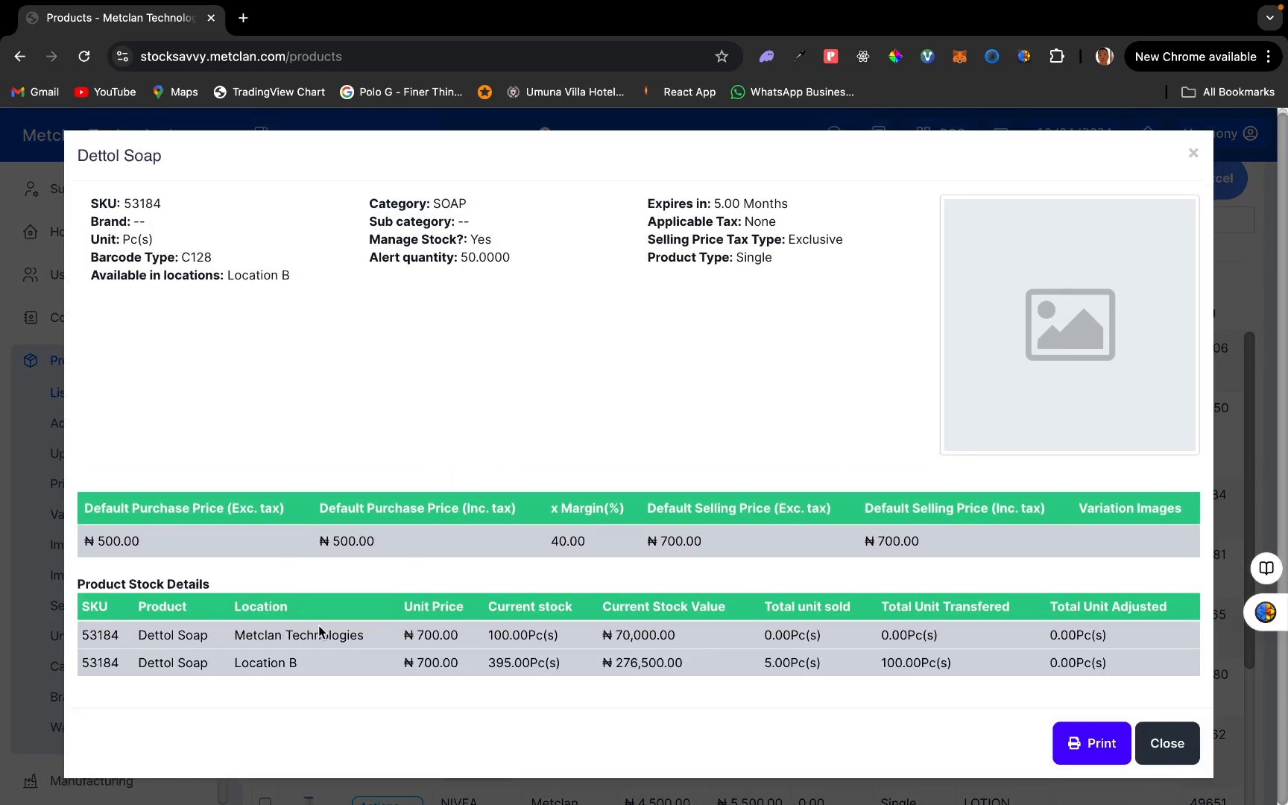
pyautogui.moveTo(246, 635); pyautogui.dragTo(349, 639)
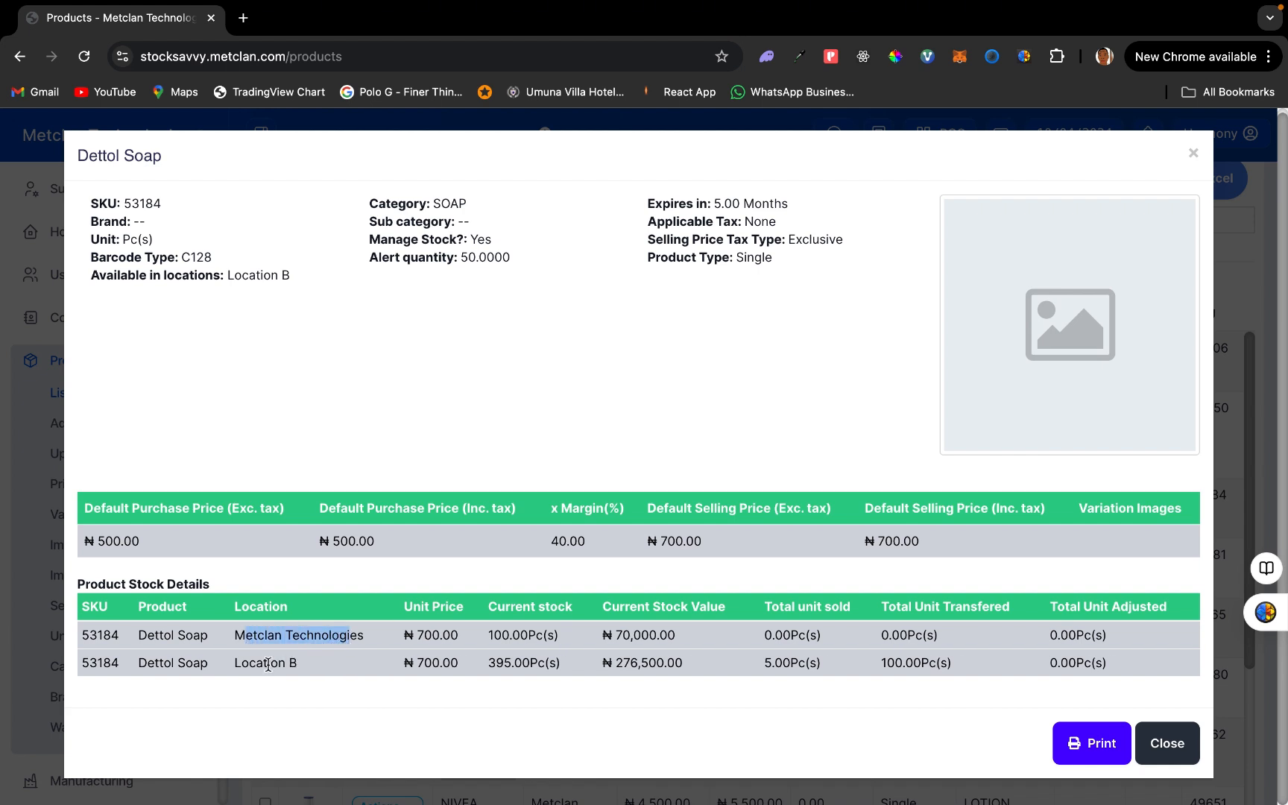
pyautogui.click(298, 669)
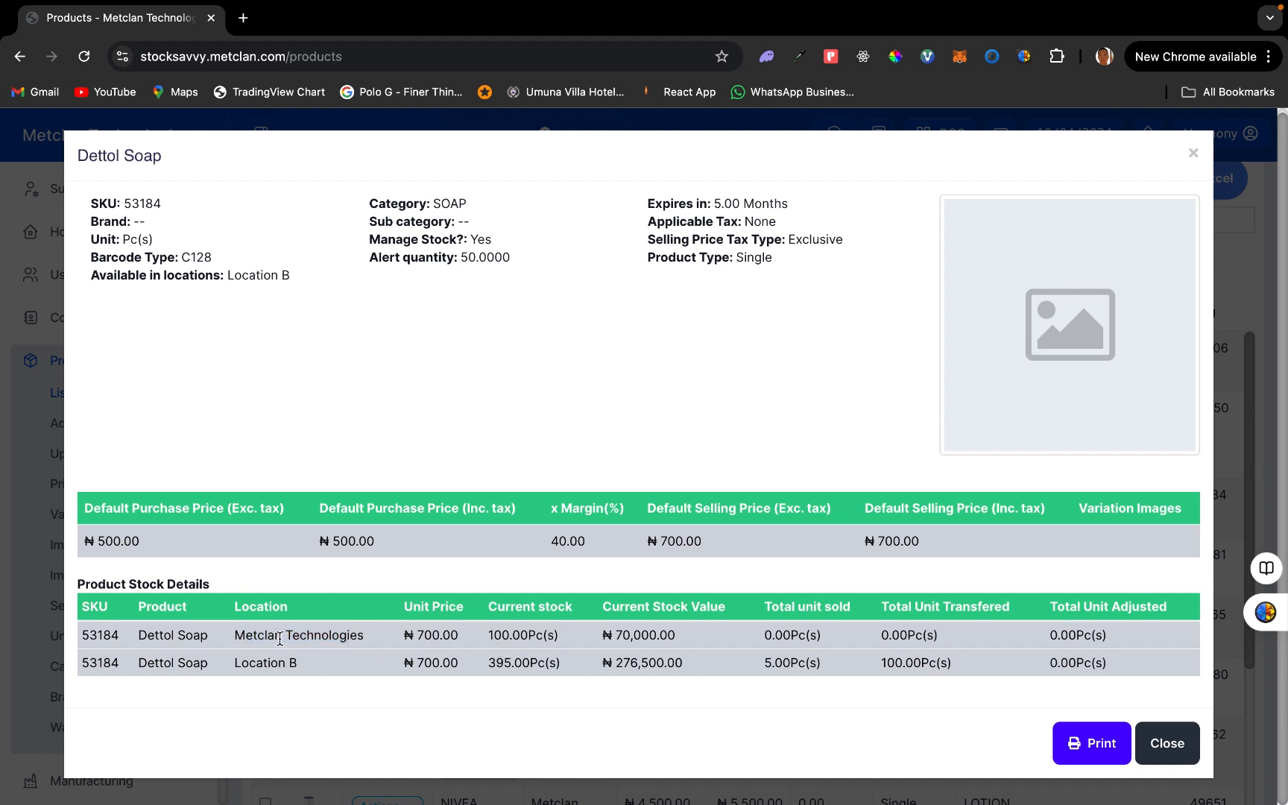
pyautogui.moveTo(235, 635); pyautogui.dragTo(365, 635)
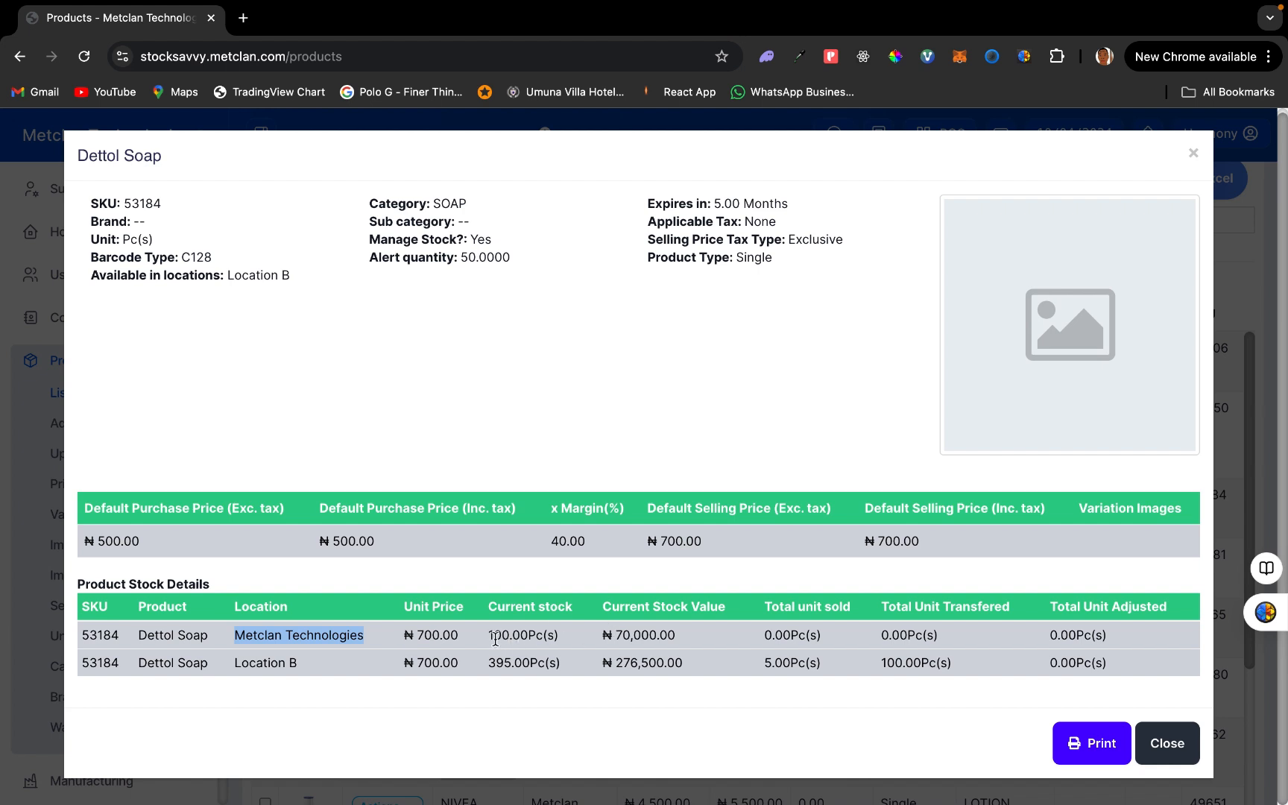
pyautogui.moveTo(489, 635); pyautogui.dragTo(558, 638)
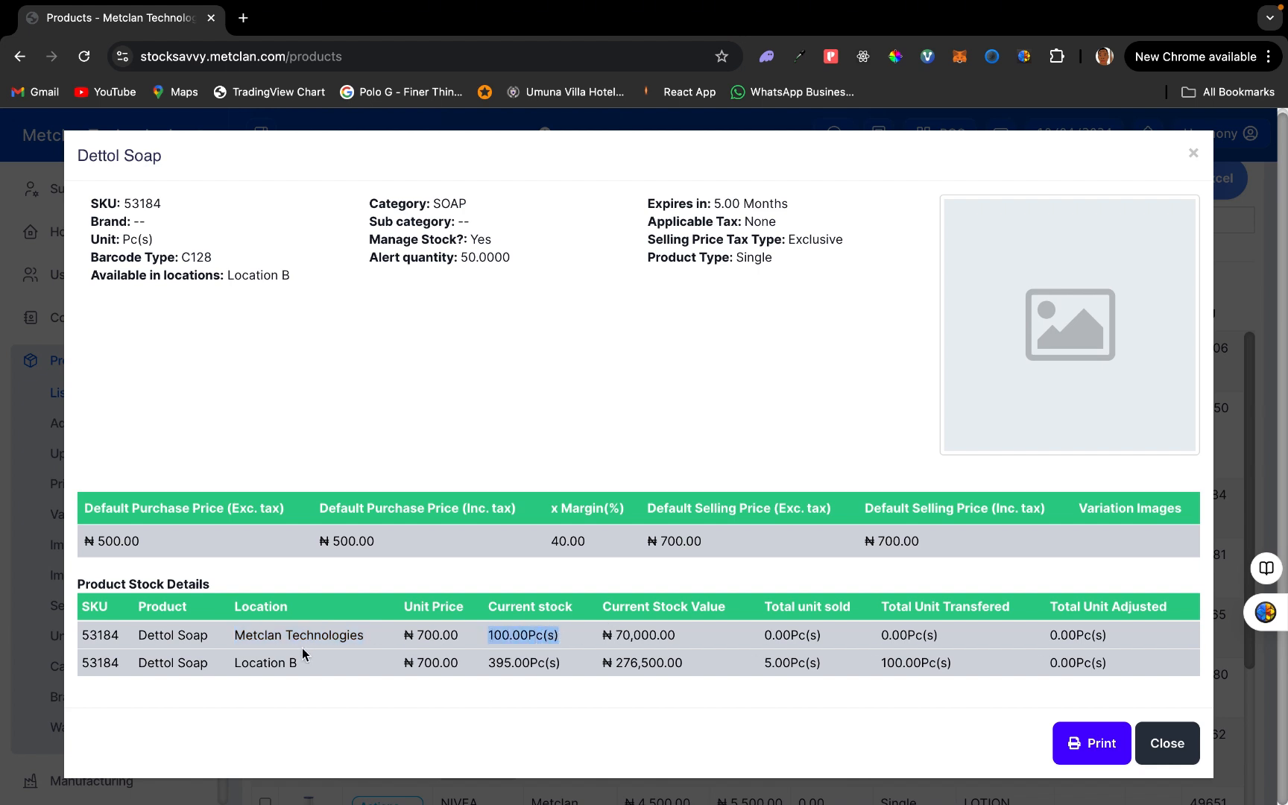
pyautogui.moveTo(299, 663); pyautogui.dragTo(231, 663)
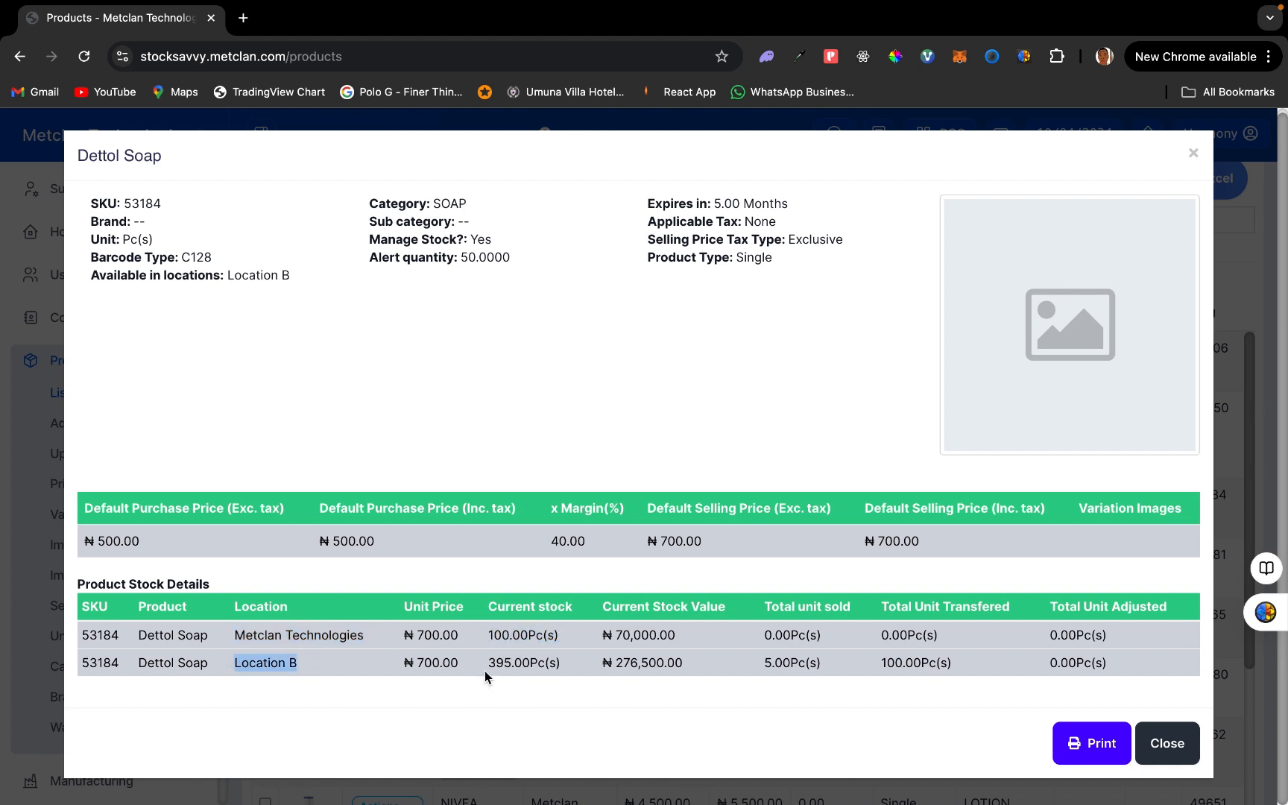
pyautogui.moveTo(489, 666); pyautogui.dragTo(555, 669)
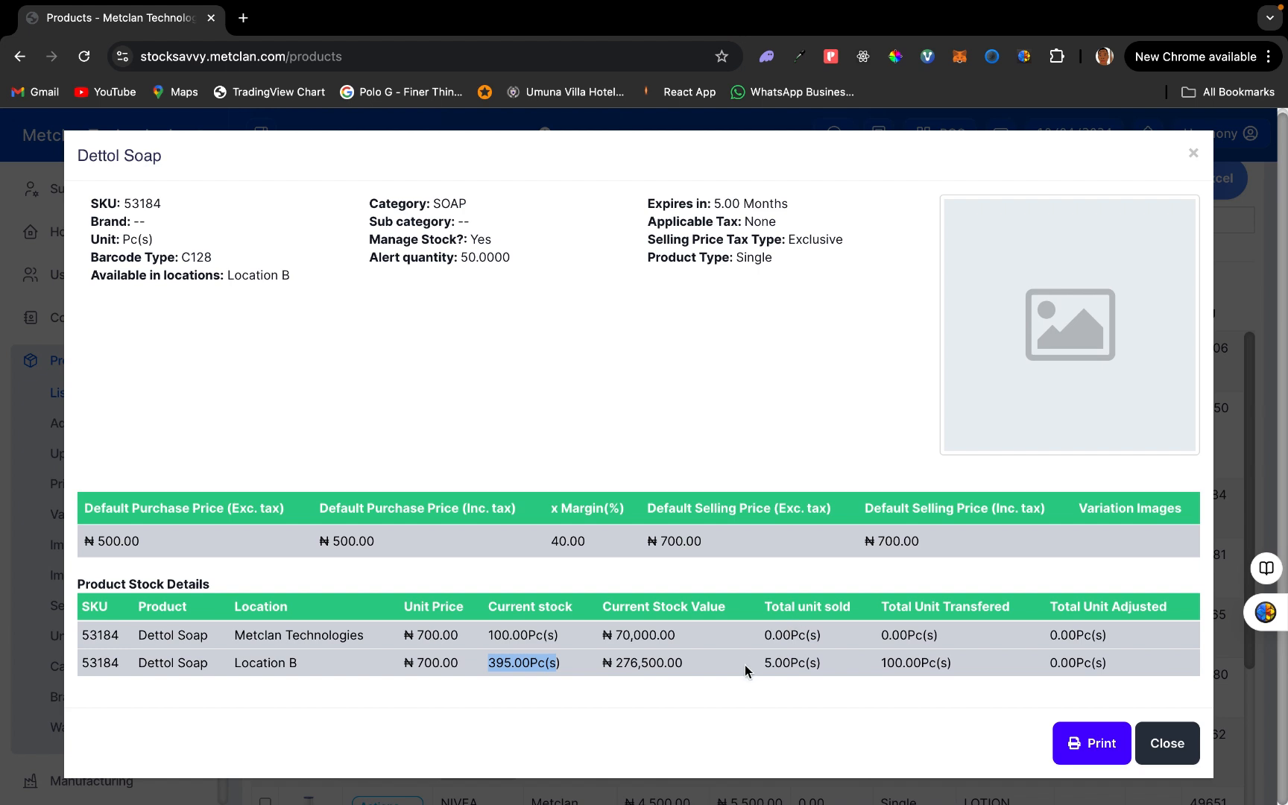
pyautogui.moveTo(745, 669); pyautogui.dragTo(811, 659)
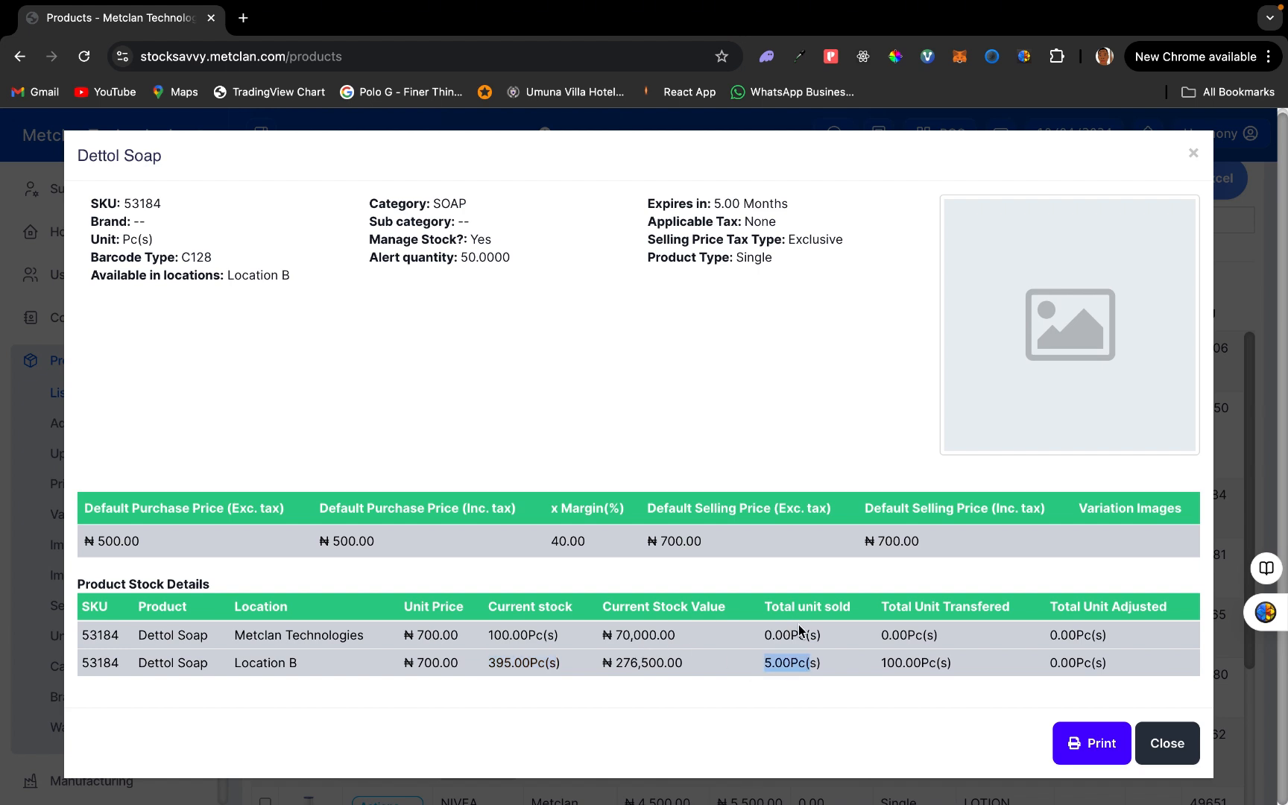
pyautogui.click(762, 636)
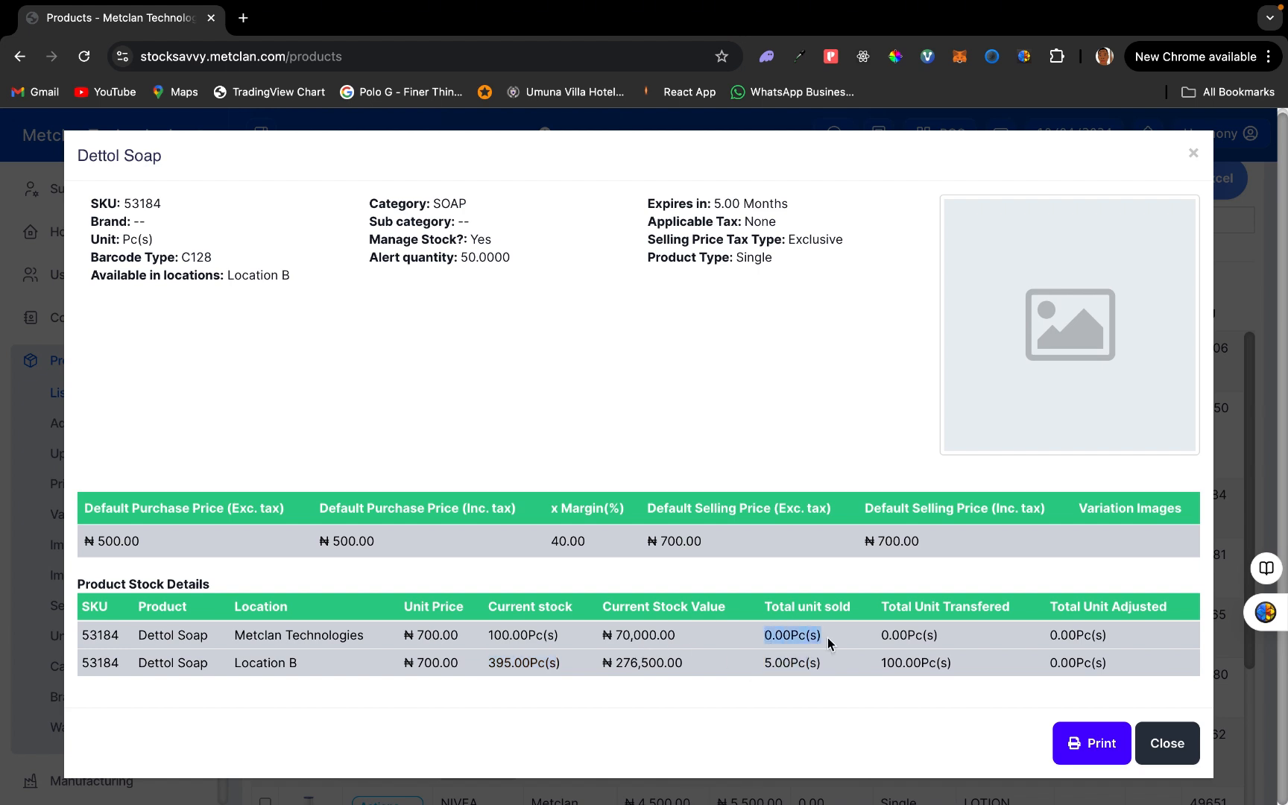
pyautogui.click(758, 658)
pyautogui.click(1168, 743)
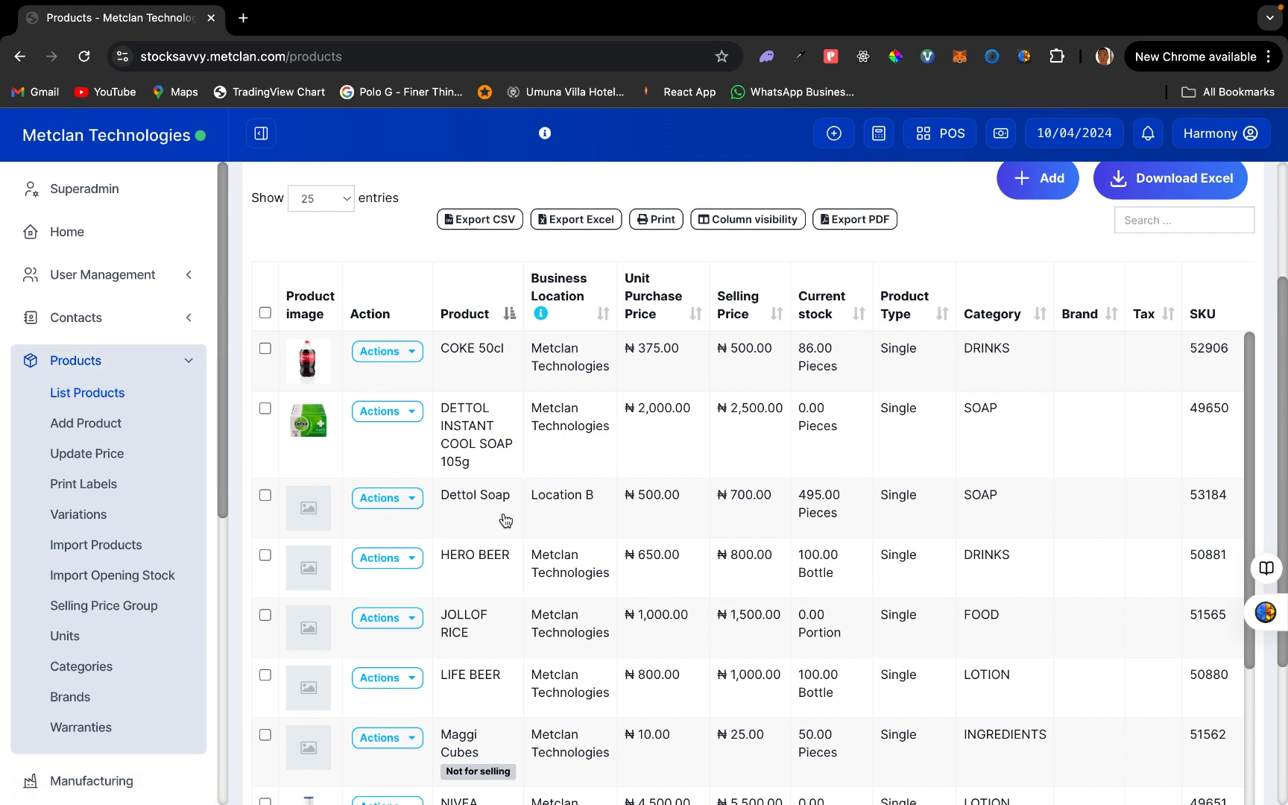
# - Open Dettol Soap for editing and check which business locations can be assigned to it
pyautogui.click(414, 507)
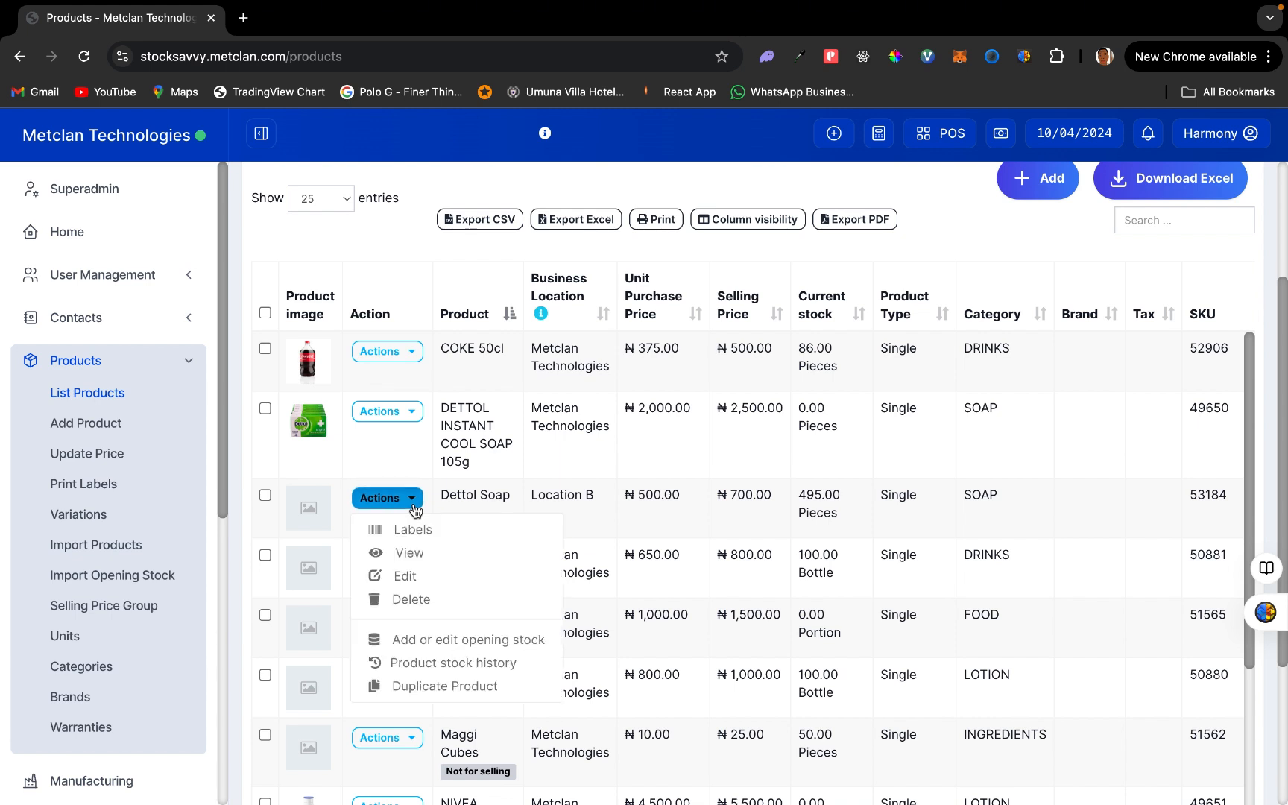
pyautogui.click(422, 576)
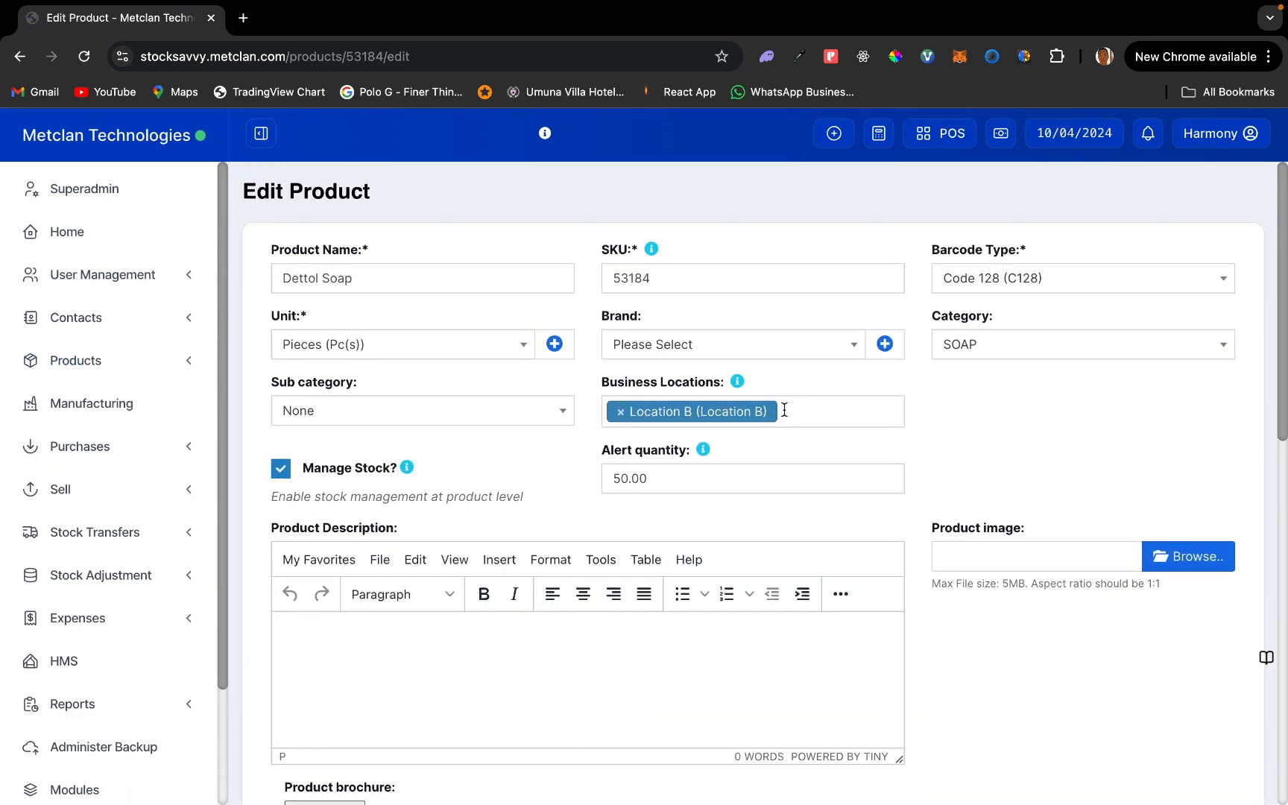
pyautogui.click(782, 409)
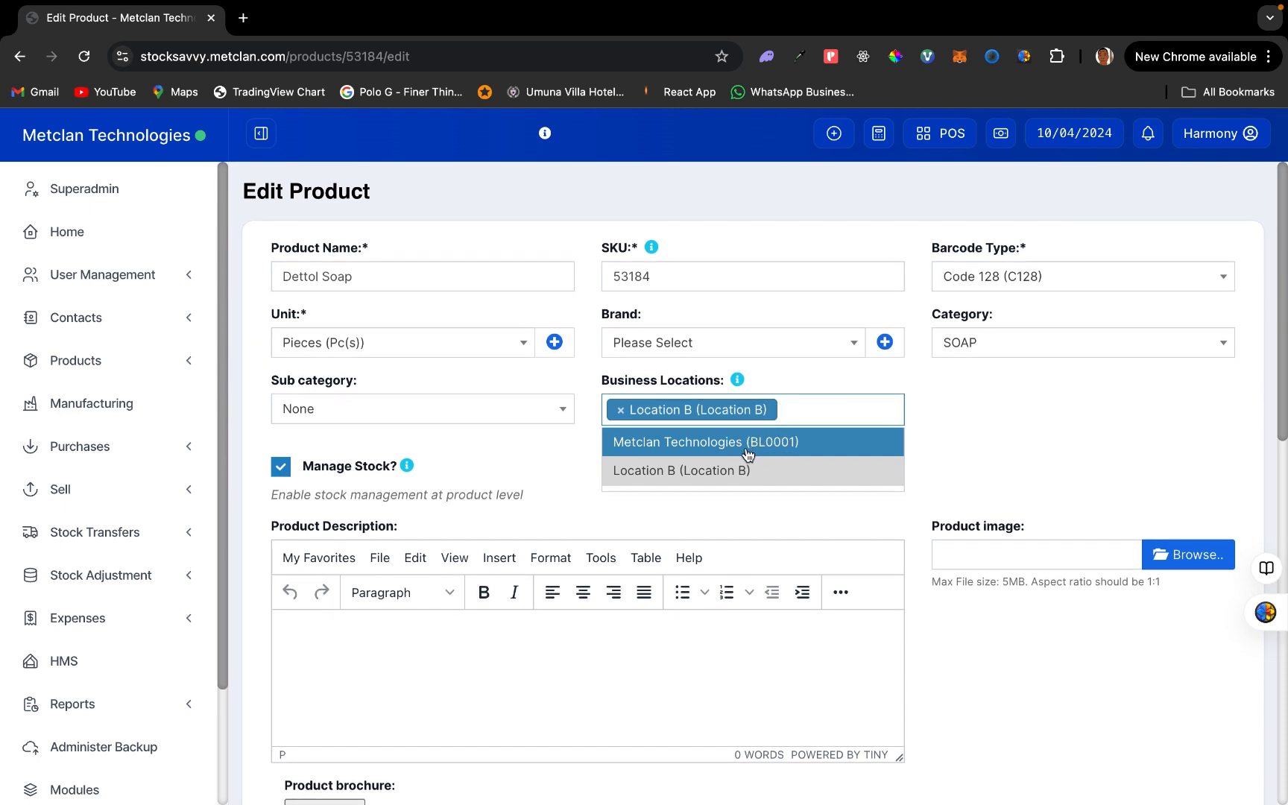
pyautogui.click(811, 206)
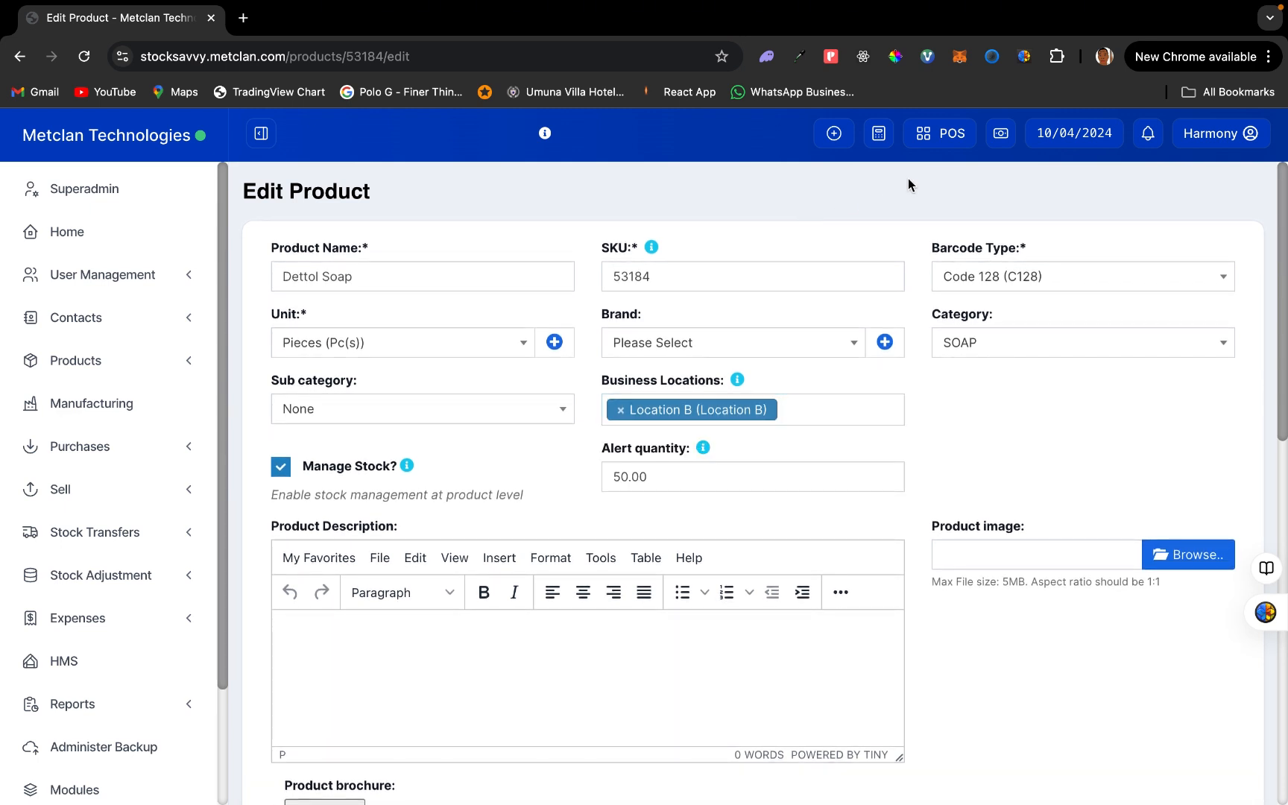
# - Leave the product edit without saving, check which products the POS offers for Metclan Technologies, and exit the POS
pyautogui.click(927, 137)
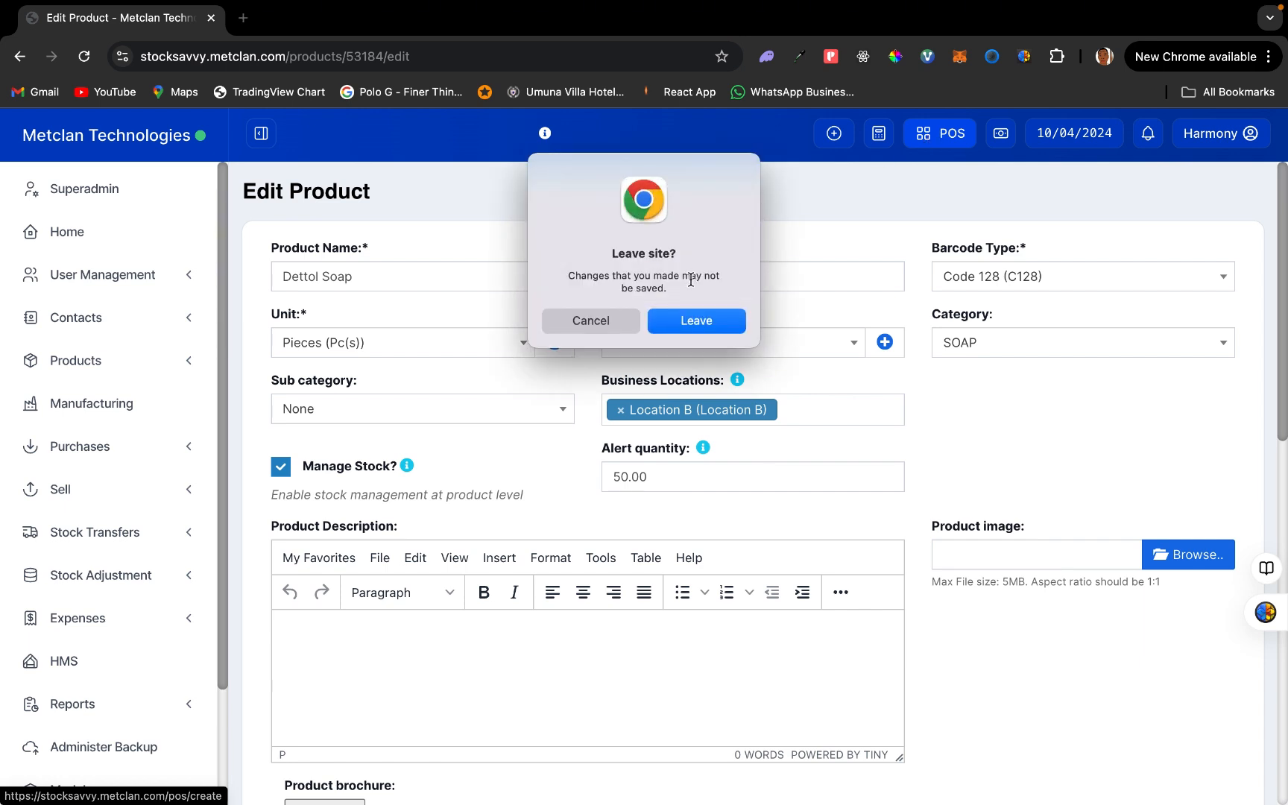
pyautogui.click(585, 319)
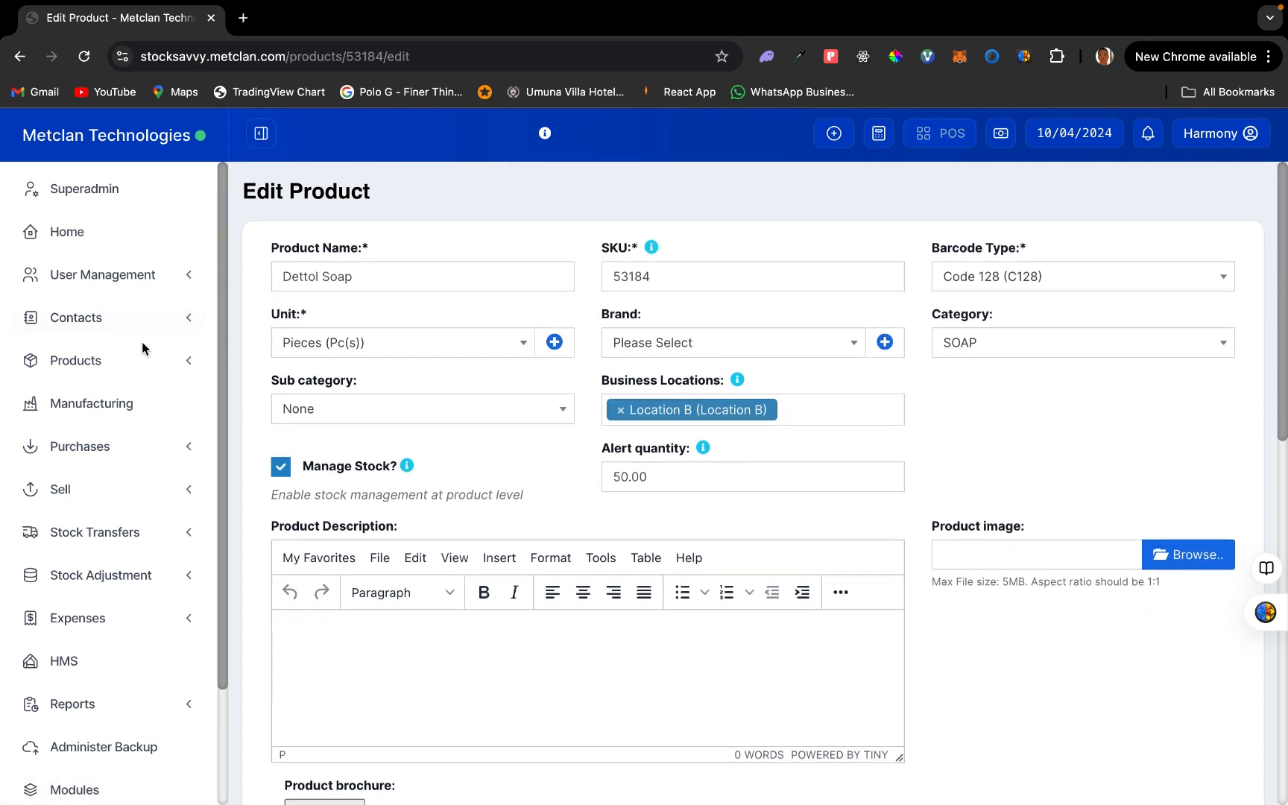
pyautogui.click(146, 489)
pyautogui.scroll(-3, 145, 485)
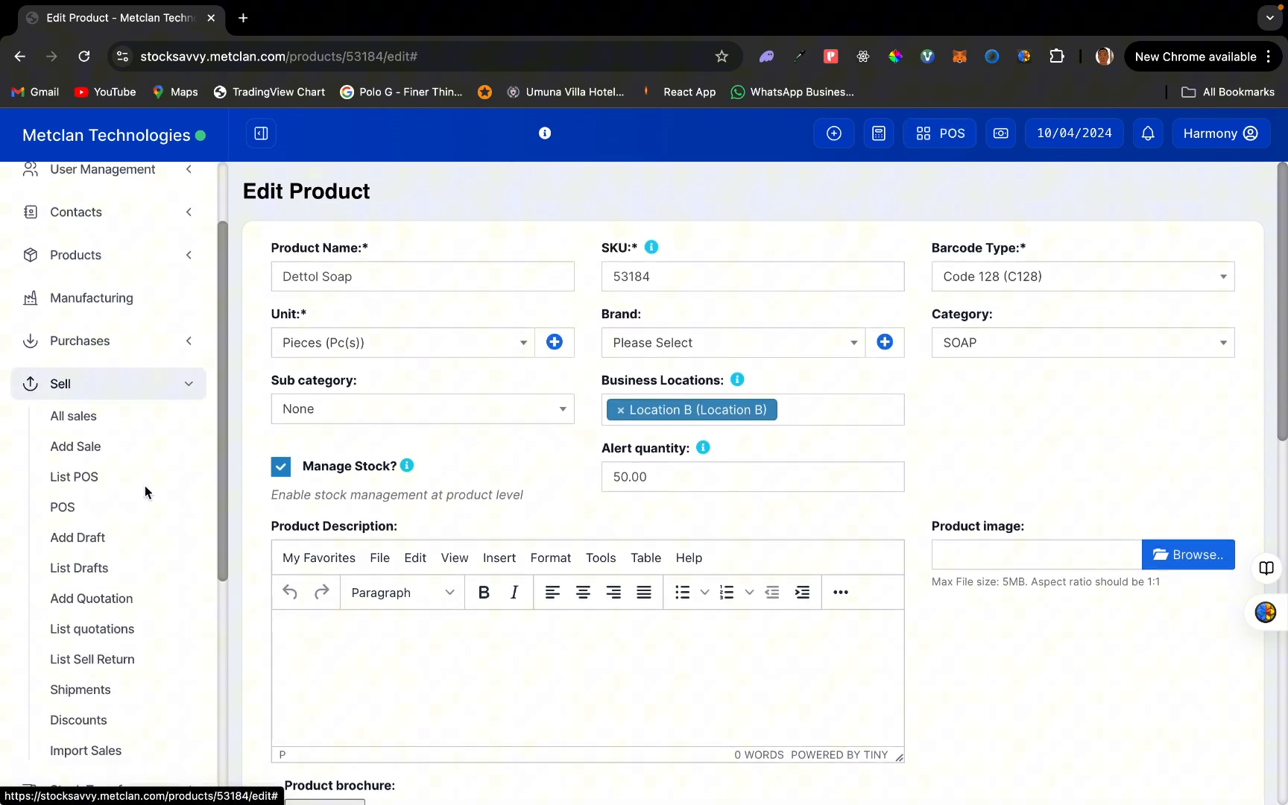
pyautogui.click(69, 509)
pyautogui.click(696, 319)
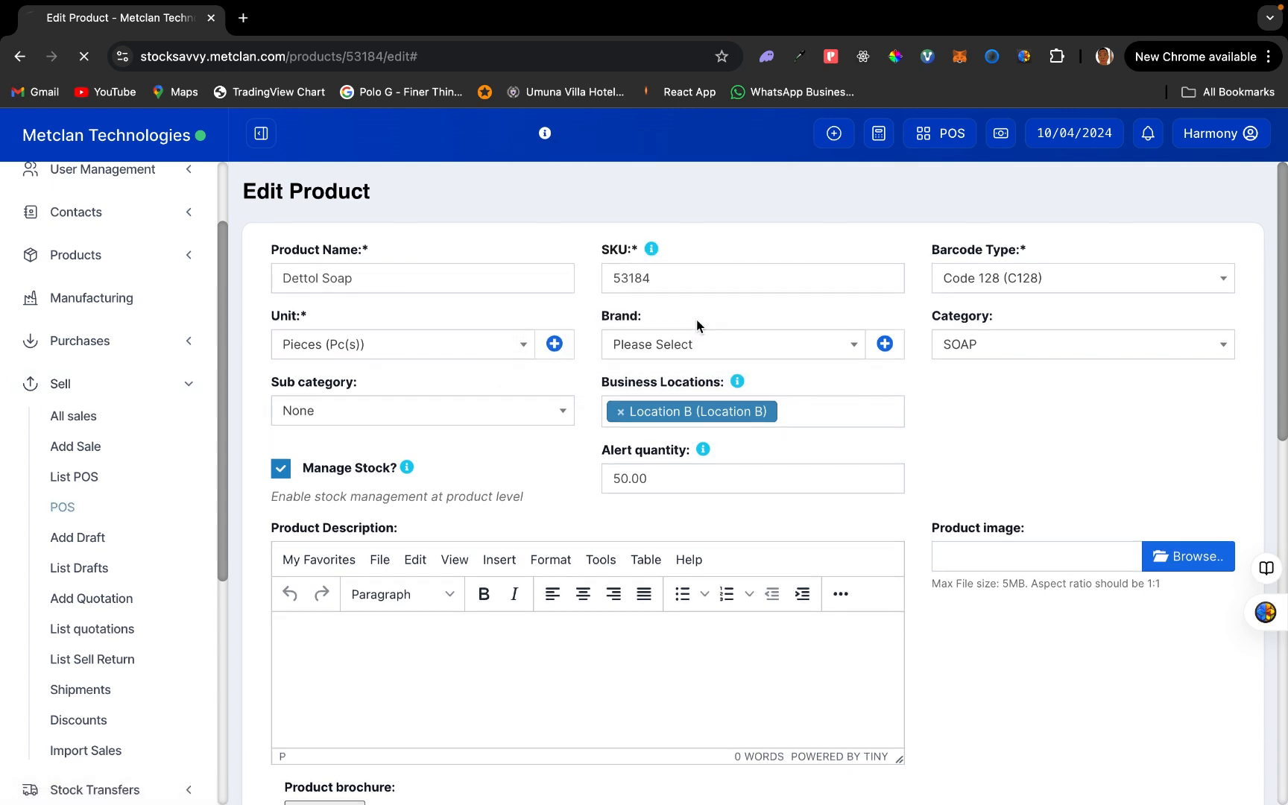
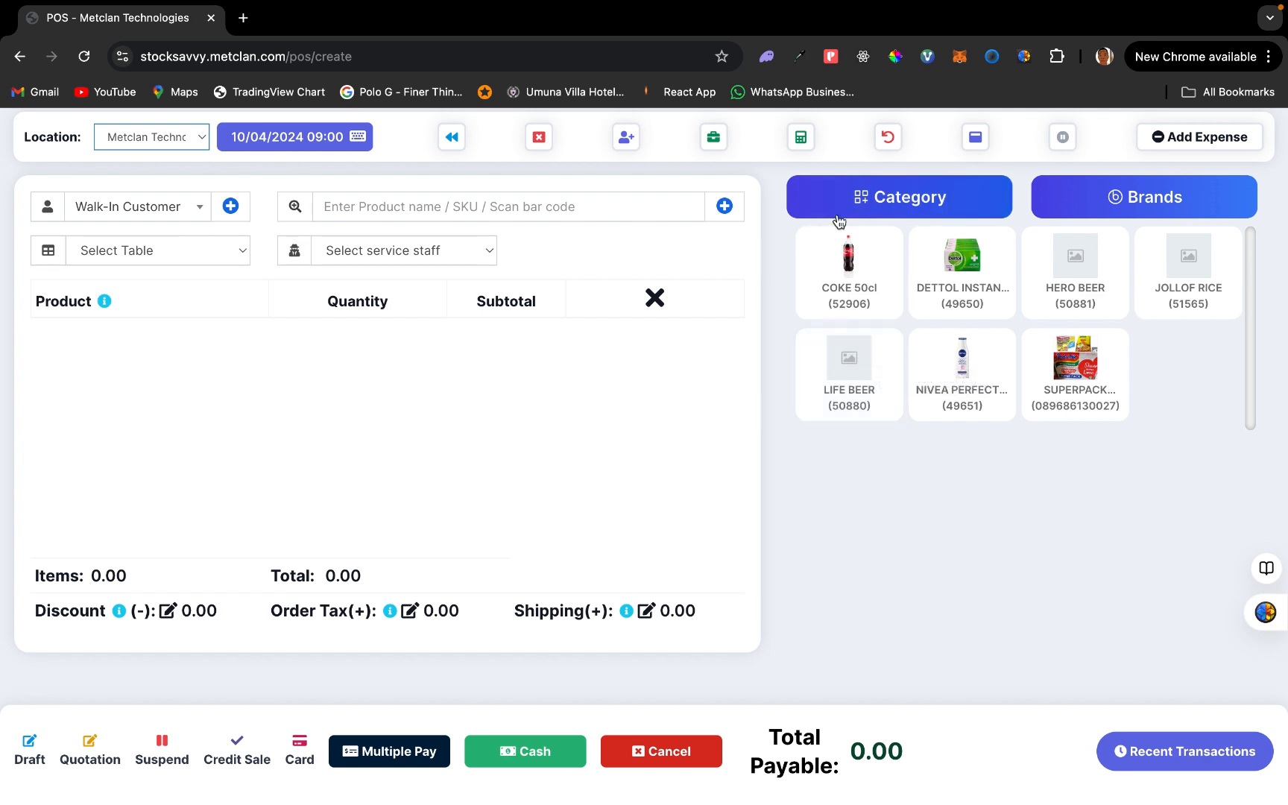
pyautogui.click(454, 143)
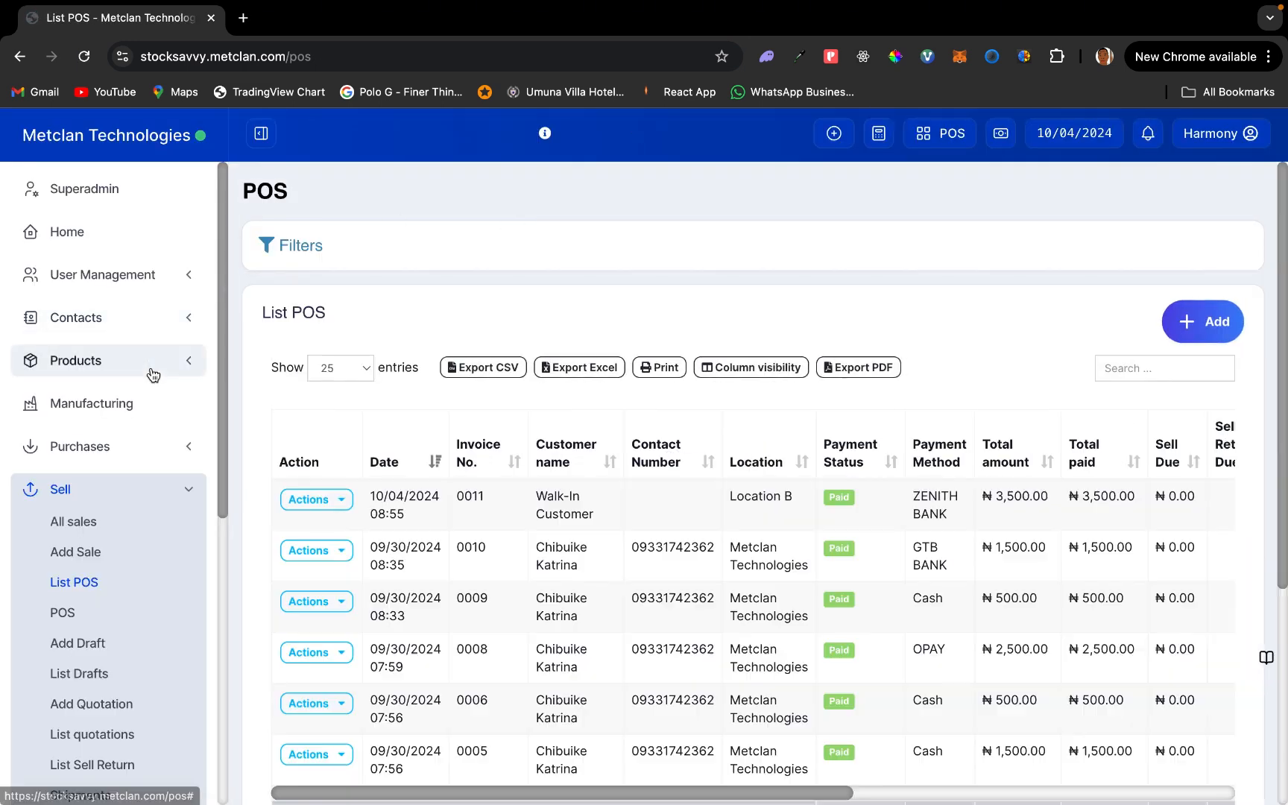
# - Add Metclan Technologies (BL0001) to Dettol Soap's business locations alongside Location B and update the product
pyautogui.click(82, 360)
pyautogui.click(101, 398)
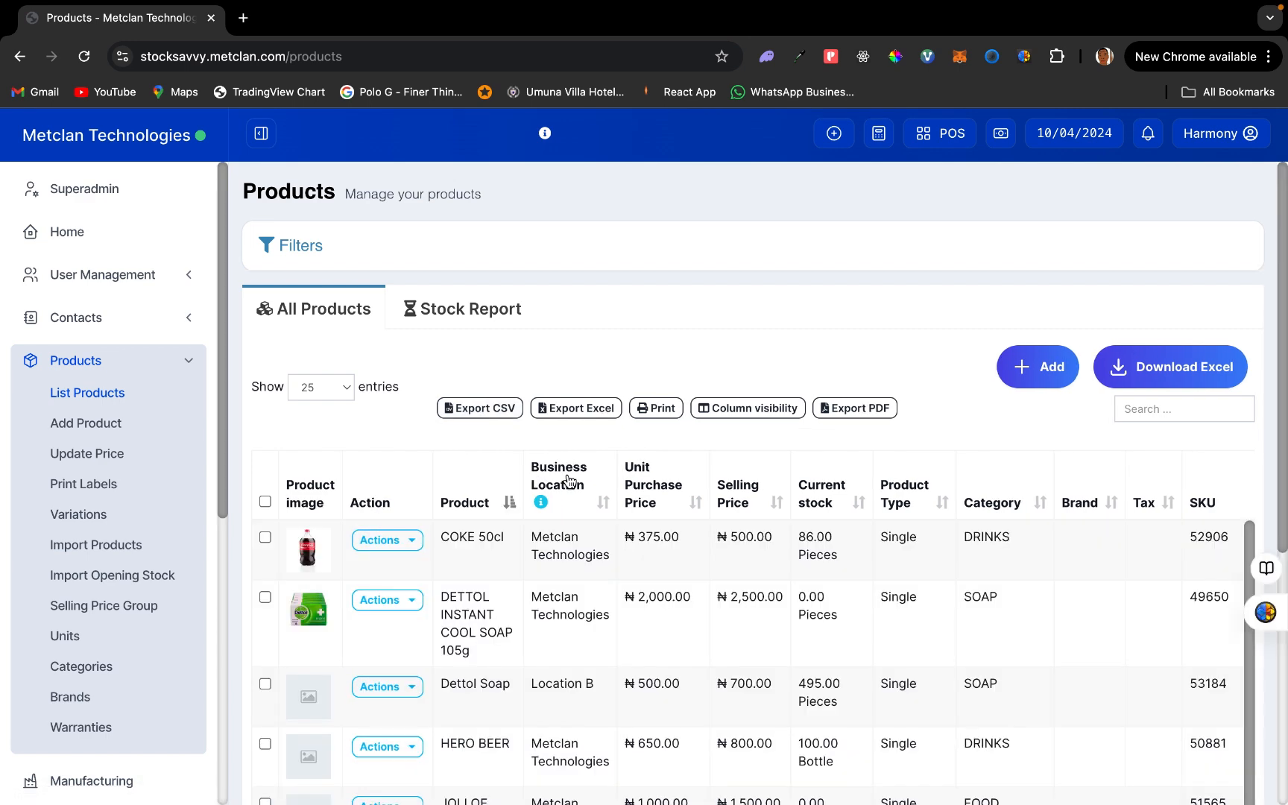
pyautogui.scroll(-3, 522, 507)
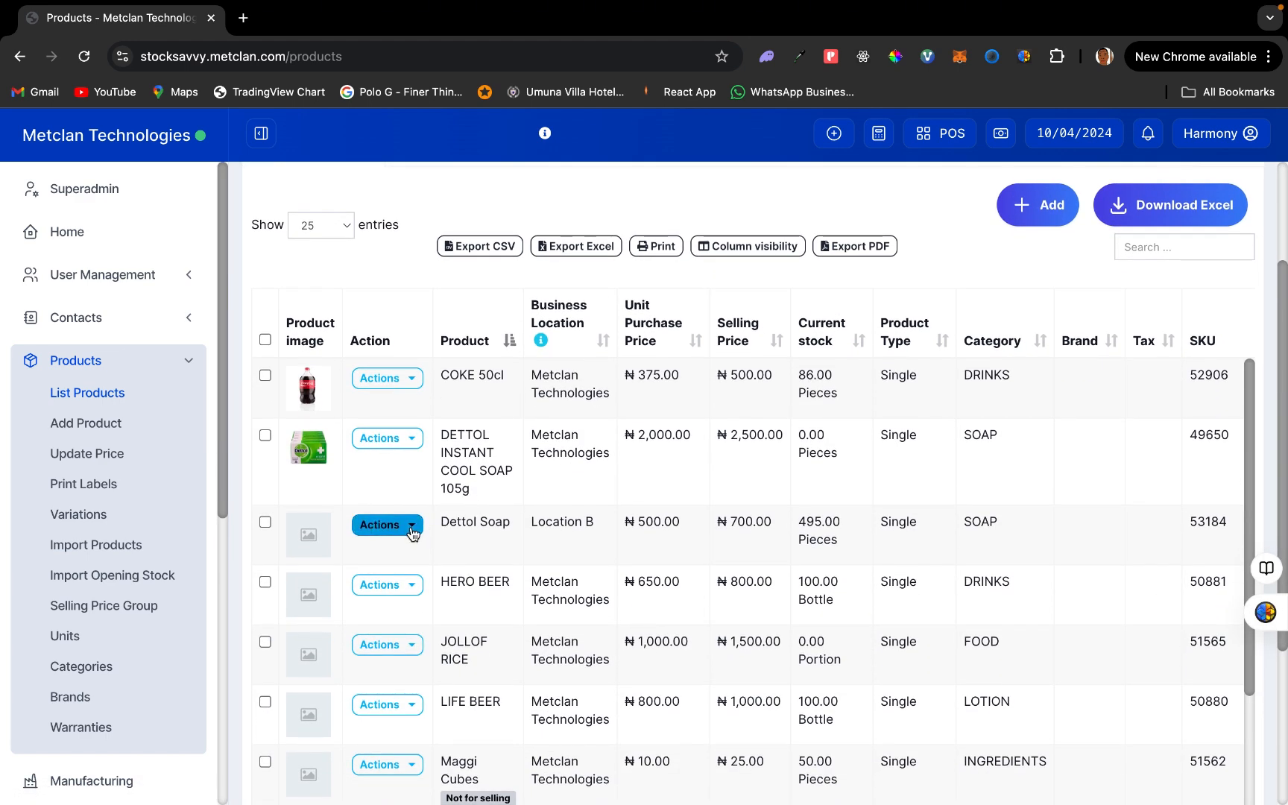
pyautogui.click(412, 525)
pyautogui.click(435, 604)
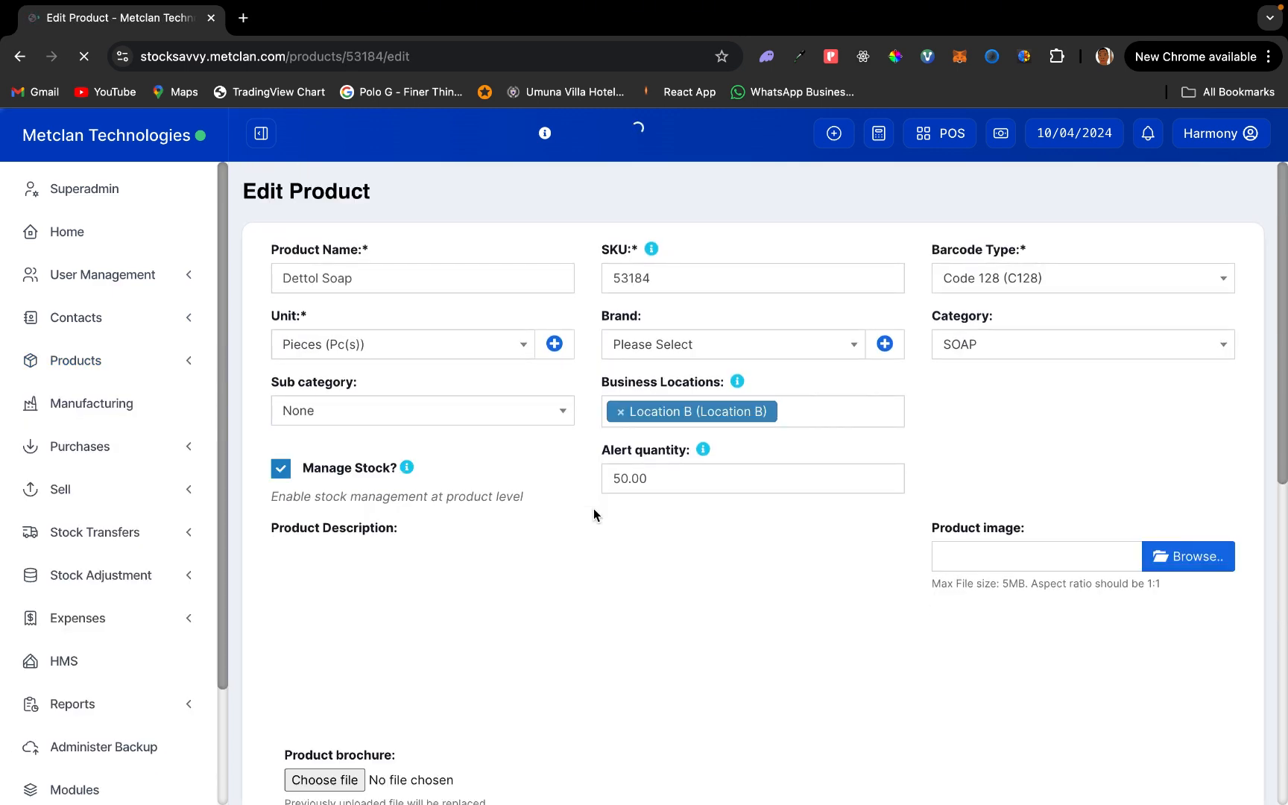
pyautogui.click(813, 408)
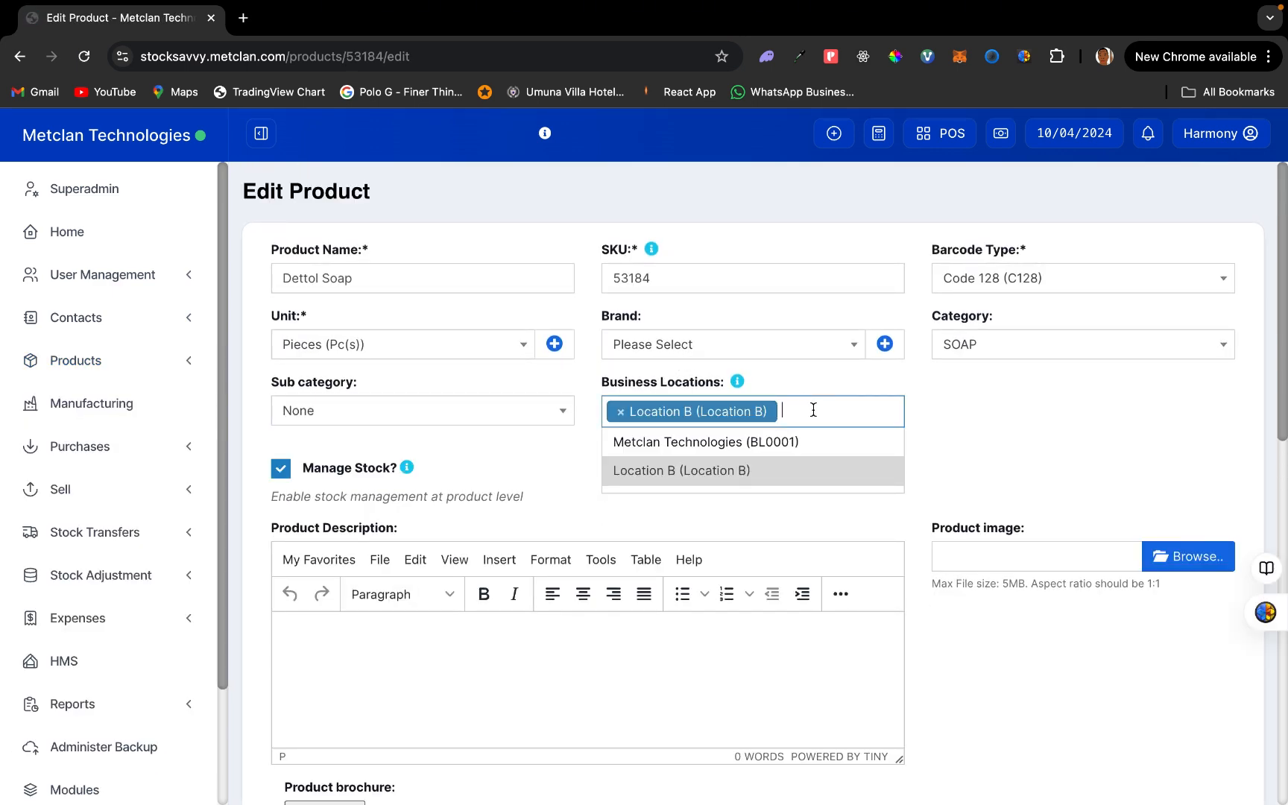
pyautogui.click(756, 452)
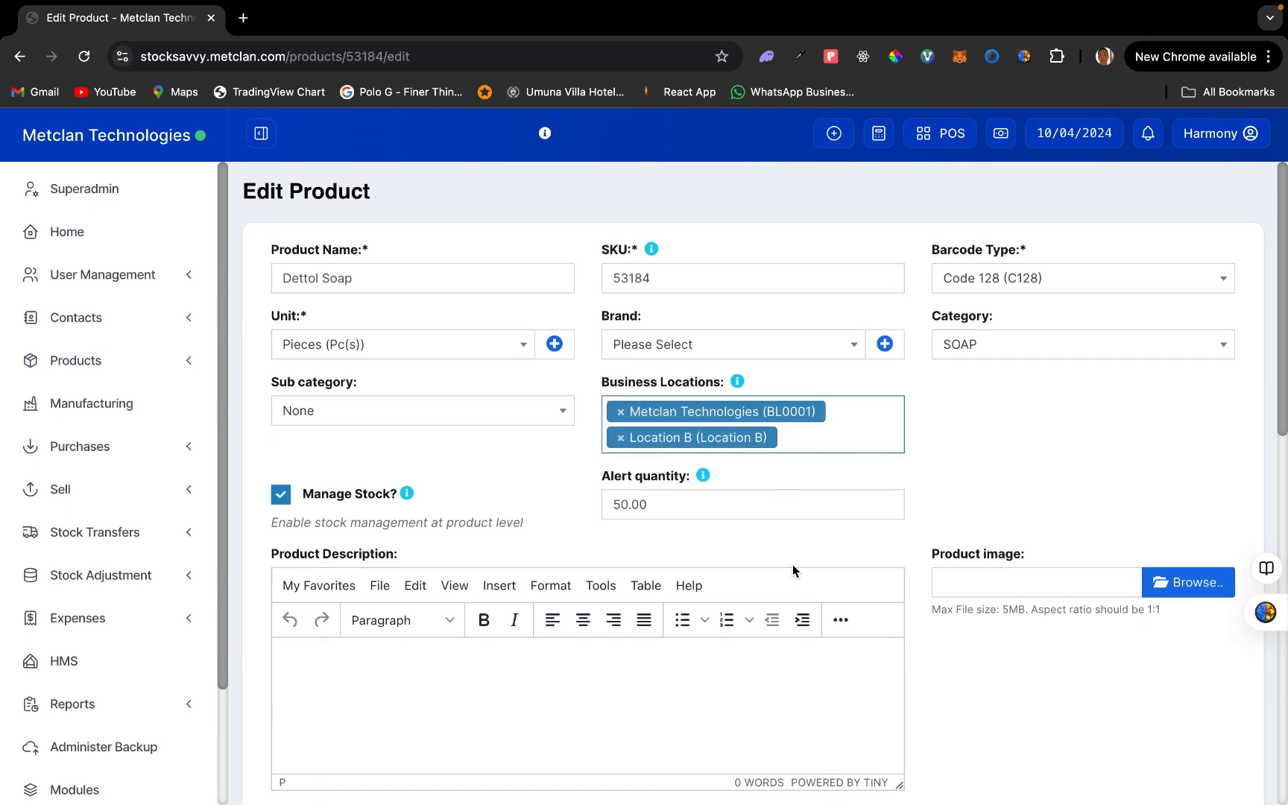
pyautogui.scroll(-15, 792, 565)
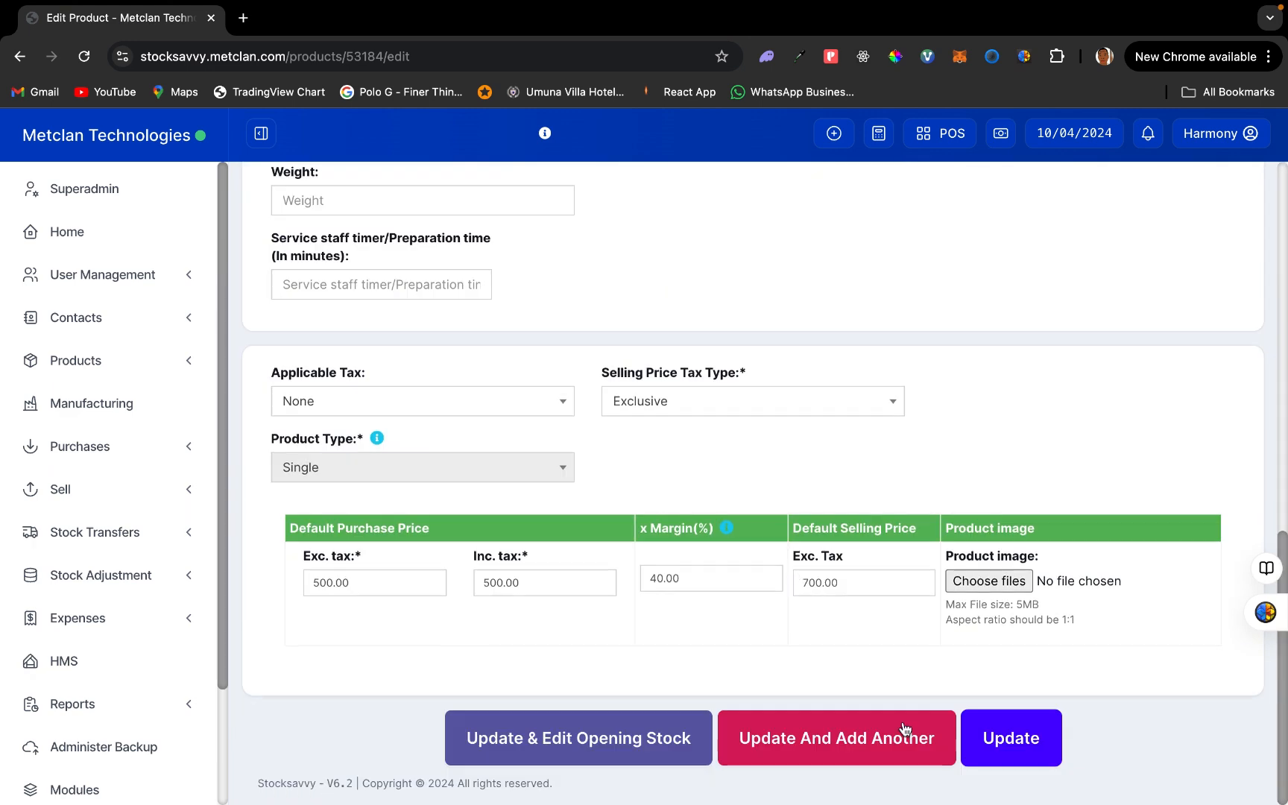
pyautogui.click(1008, 752)
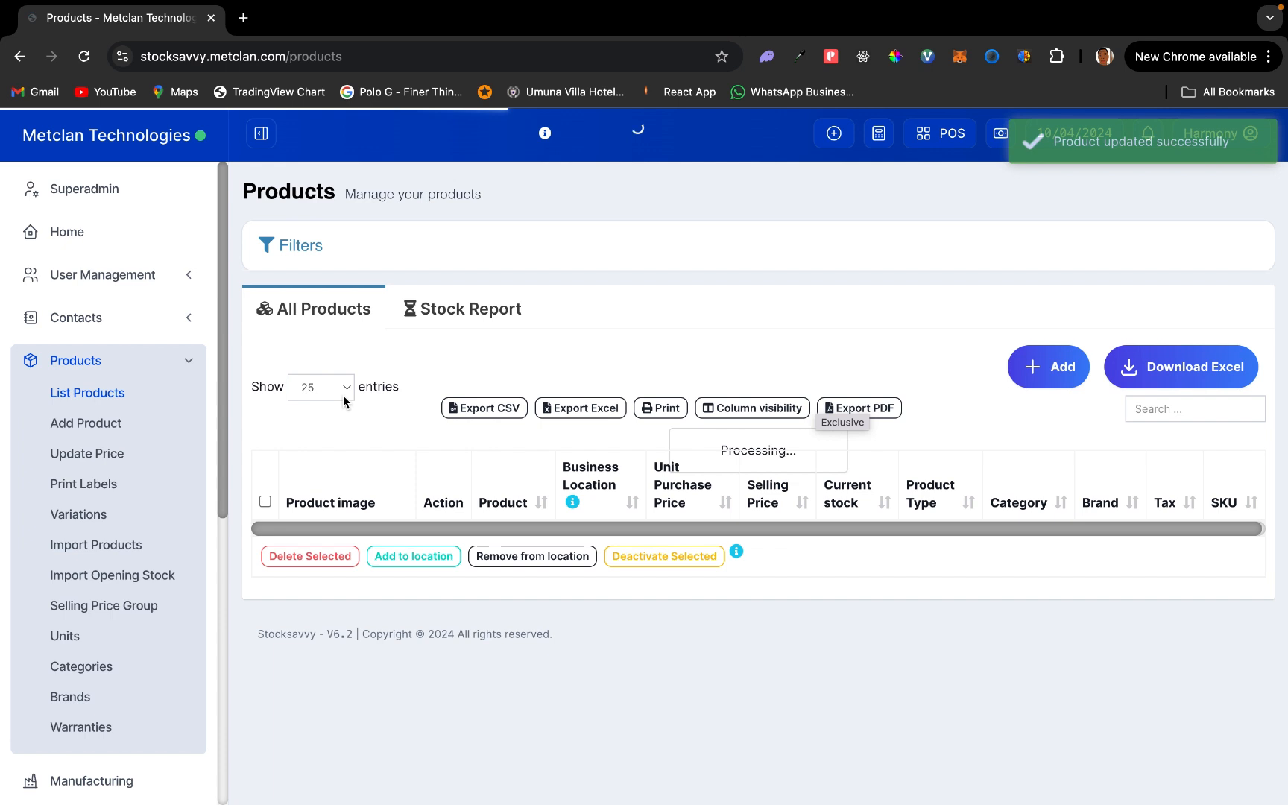
# - Check in the POS whether Dettol Soap is offered for Metclan Technologies, and return to the POS sales list
pyautogui.click(190, 363)
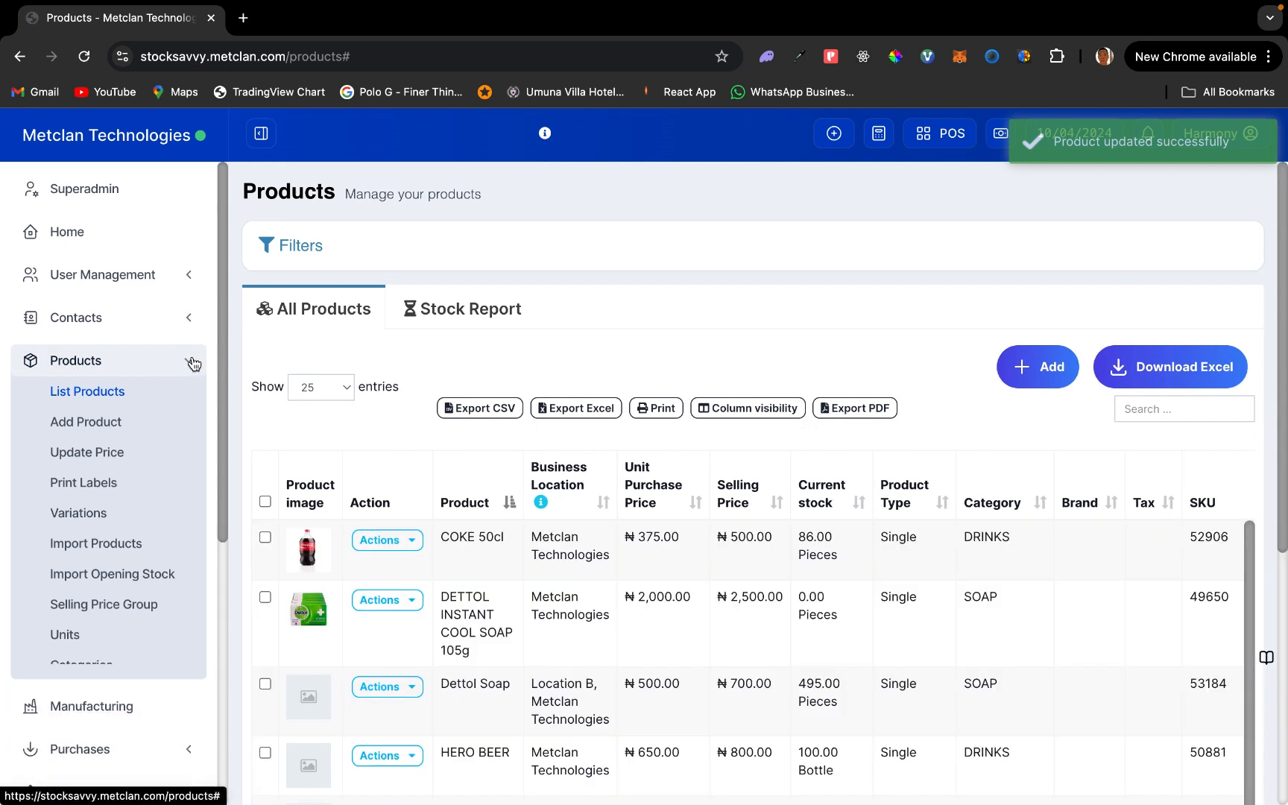
pyautogui.click(140, 486)
pyautogui.scroll(-3, 140, 492)
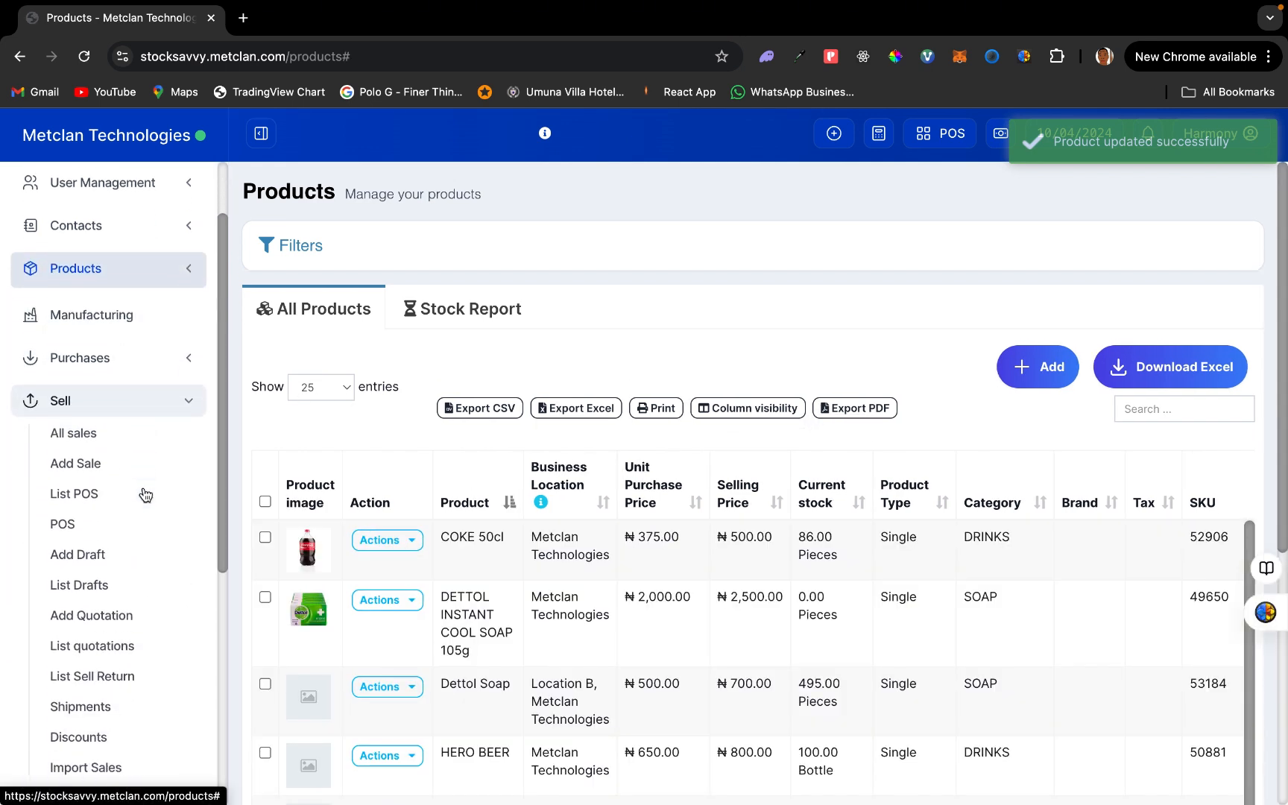
pyautogui.click(62, 448)
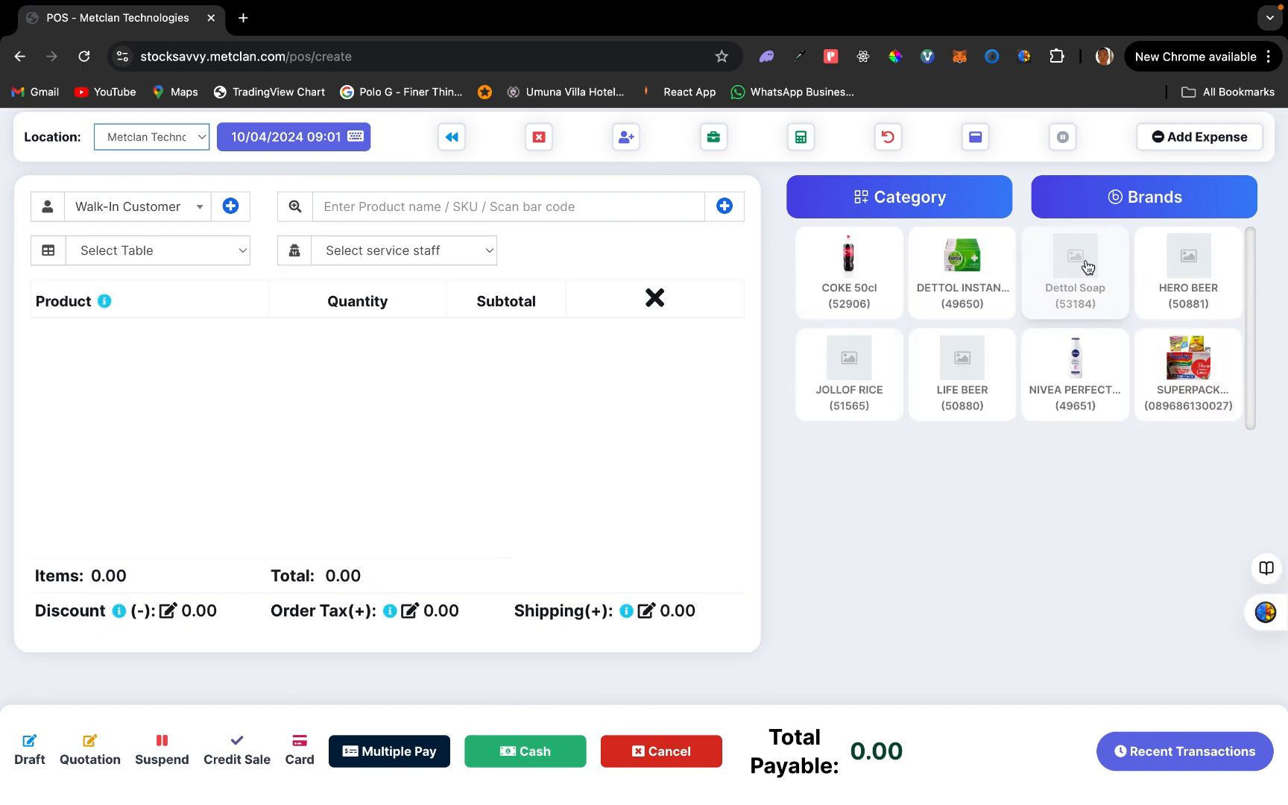
pyautogui.click(457, 146)
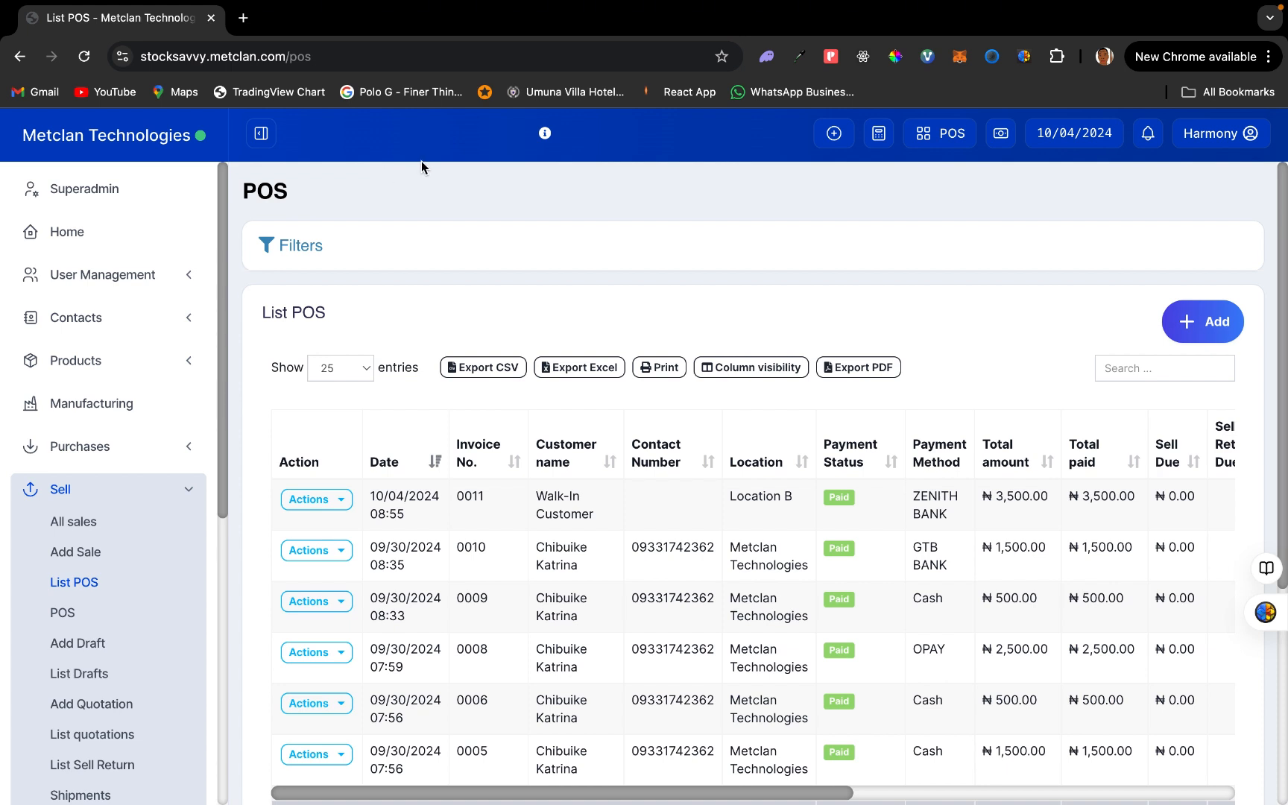
# - Start a new stock adjustment for Location B with the adjustment type Normal
pyautogui.click(186, 490)
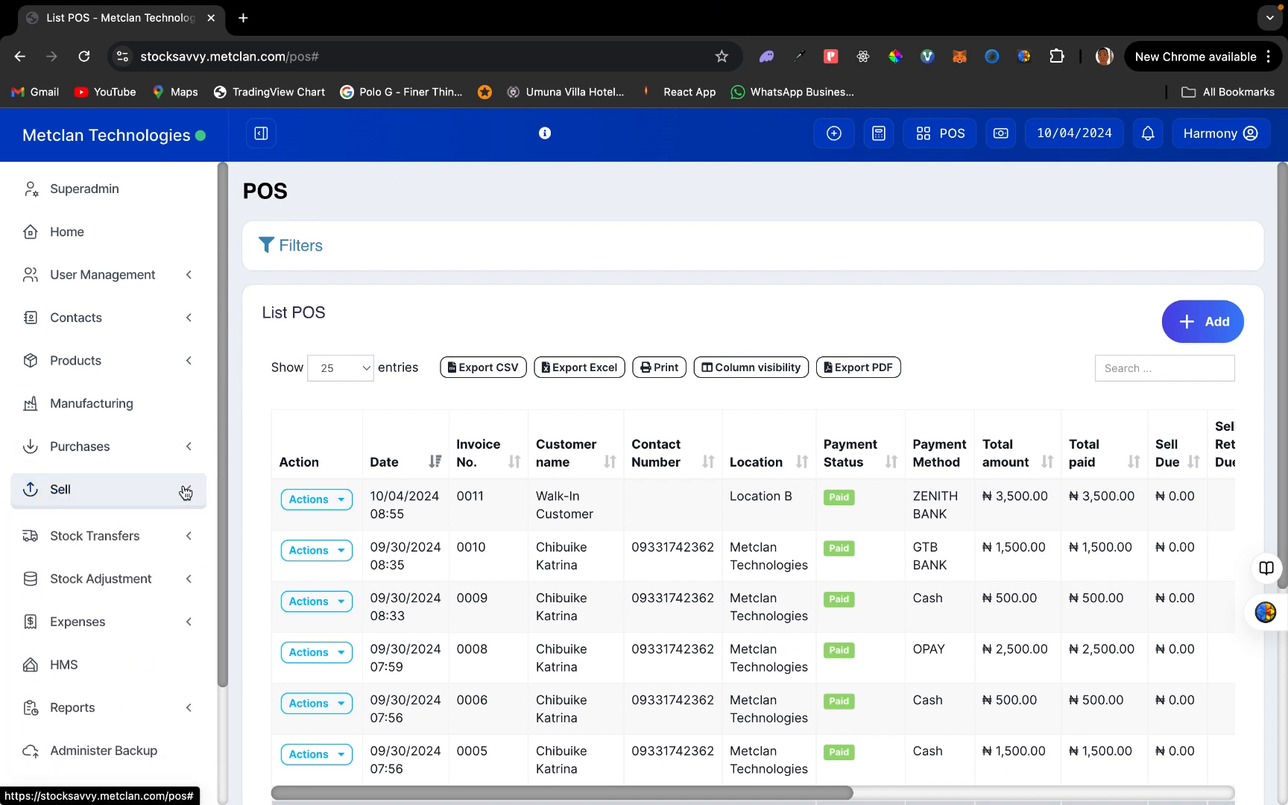
pyautogui.scroll(-3, 181, 521)
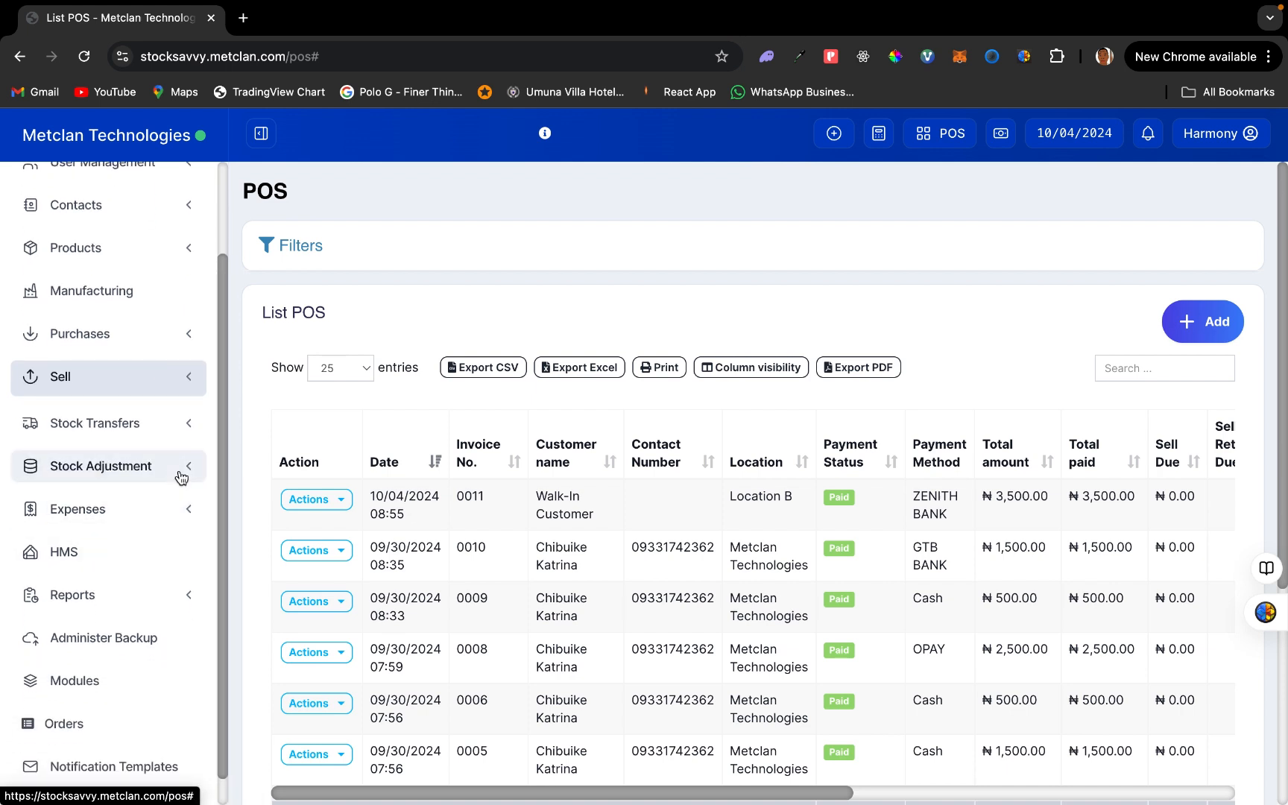
pyautogui.click(180, 479)
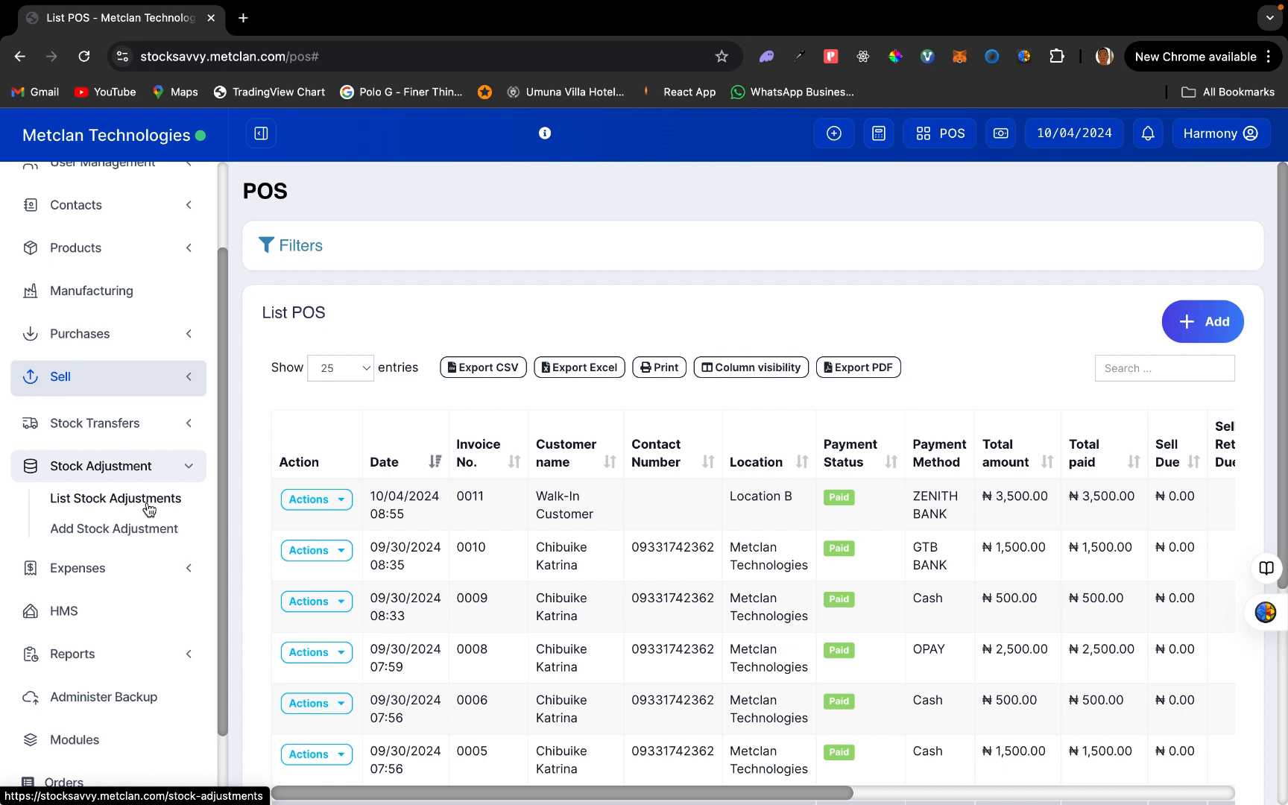
pyautogui.click(105, 532)
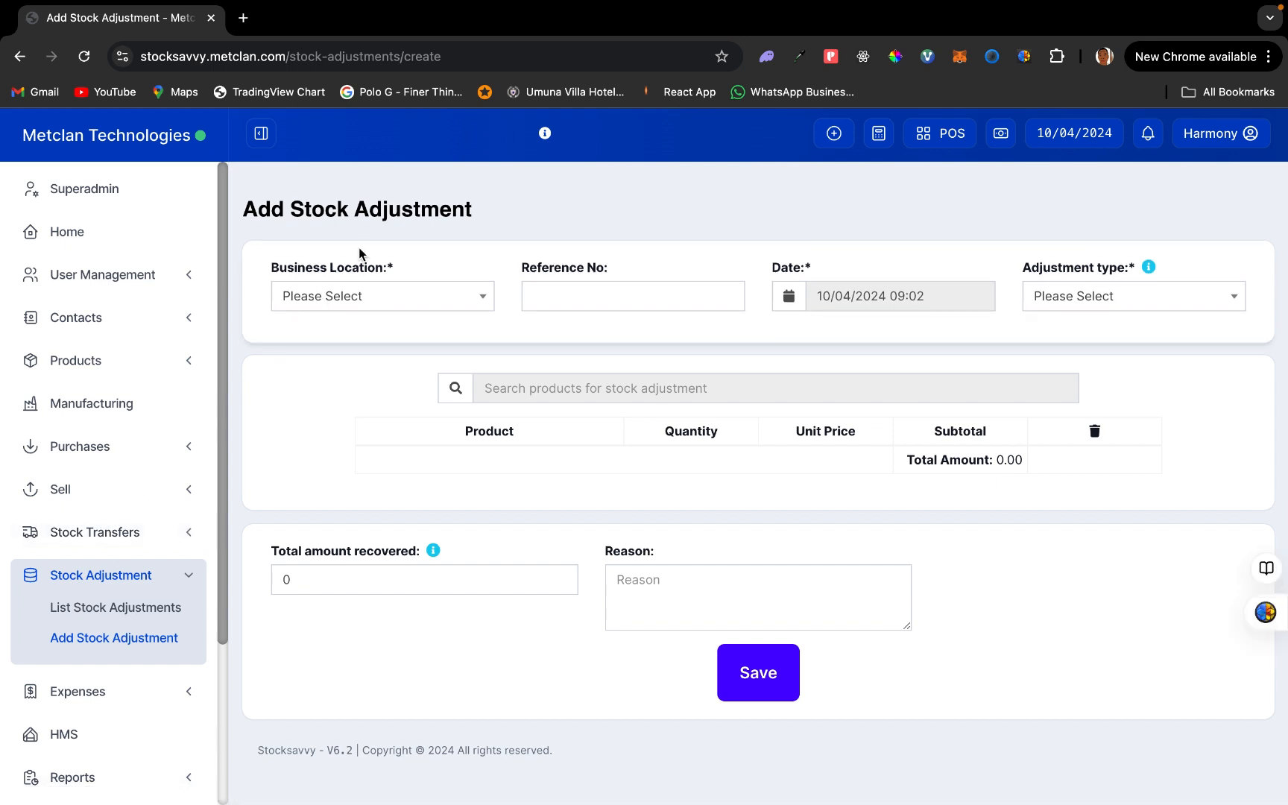
pyautogui.click(371, 302)
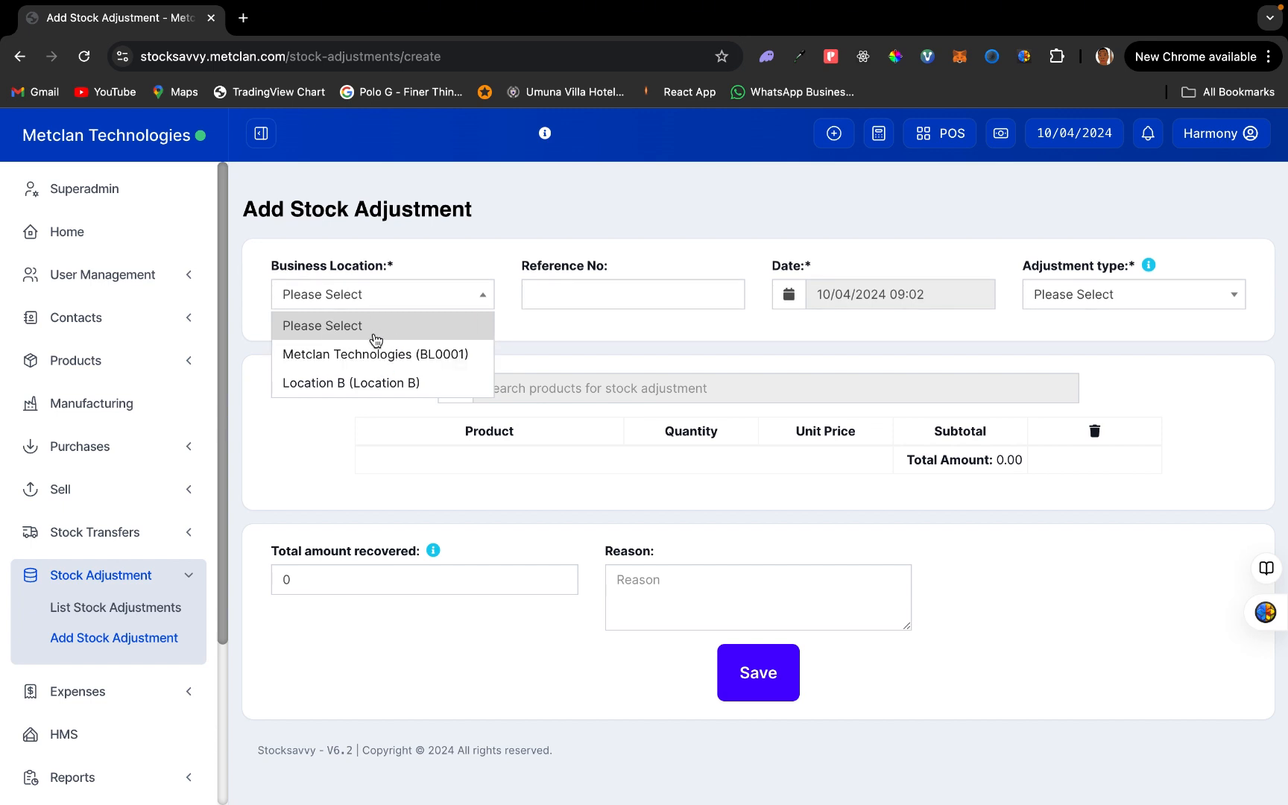
pyautogui.click(399, 382)
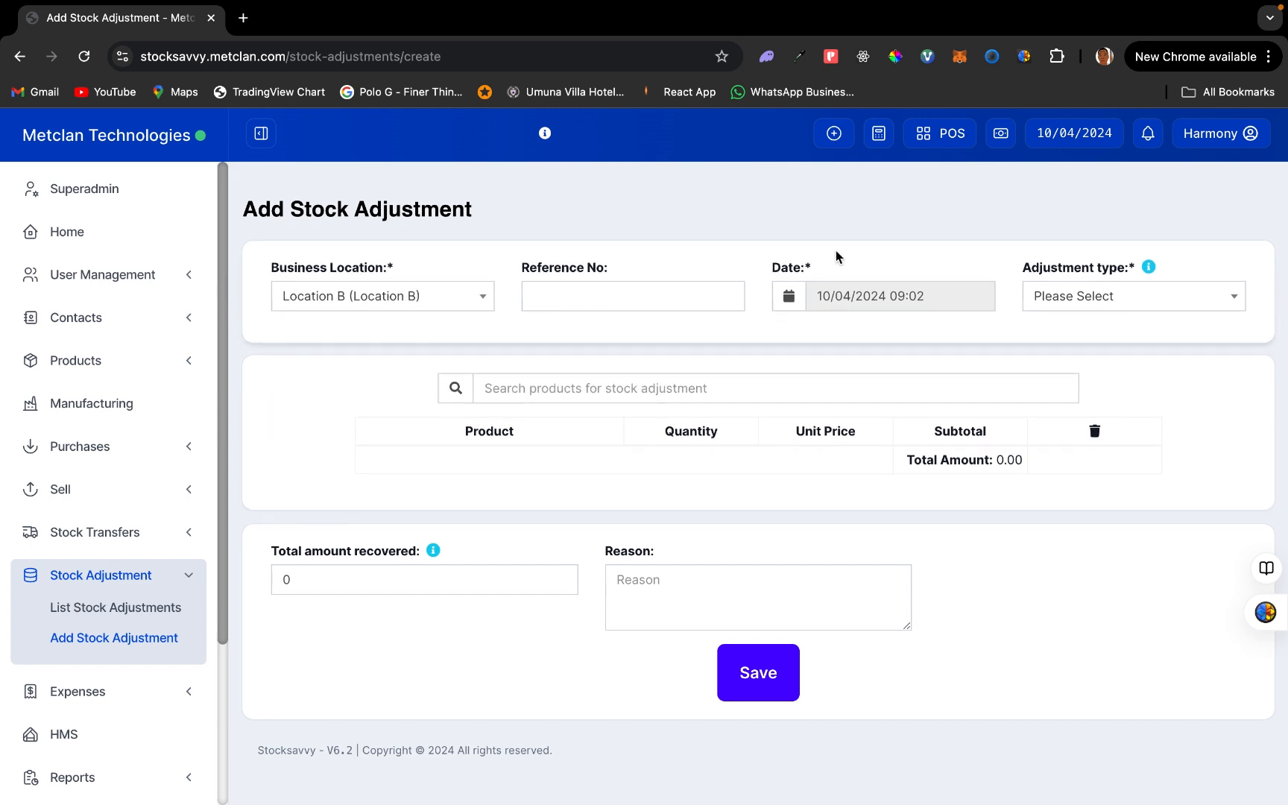
pyautogui.click(1120, 300)
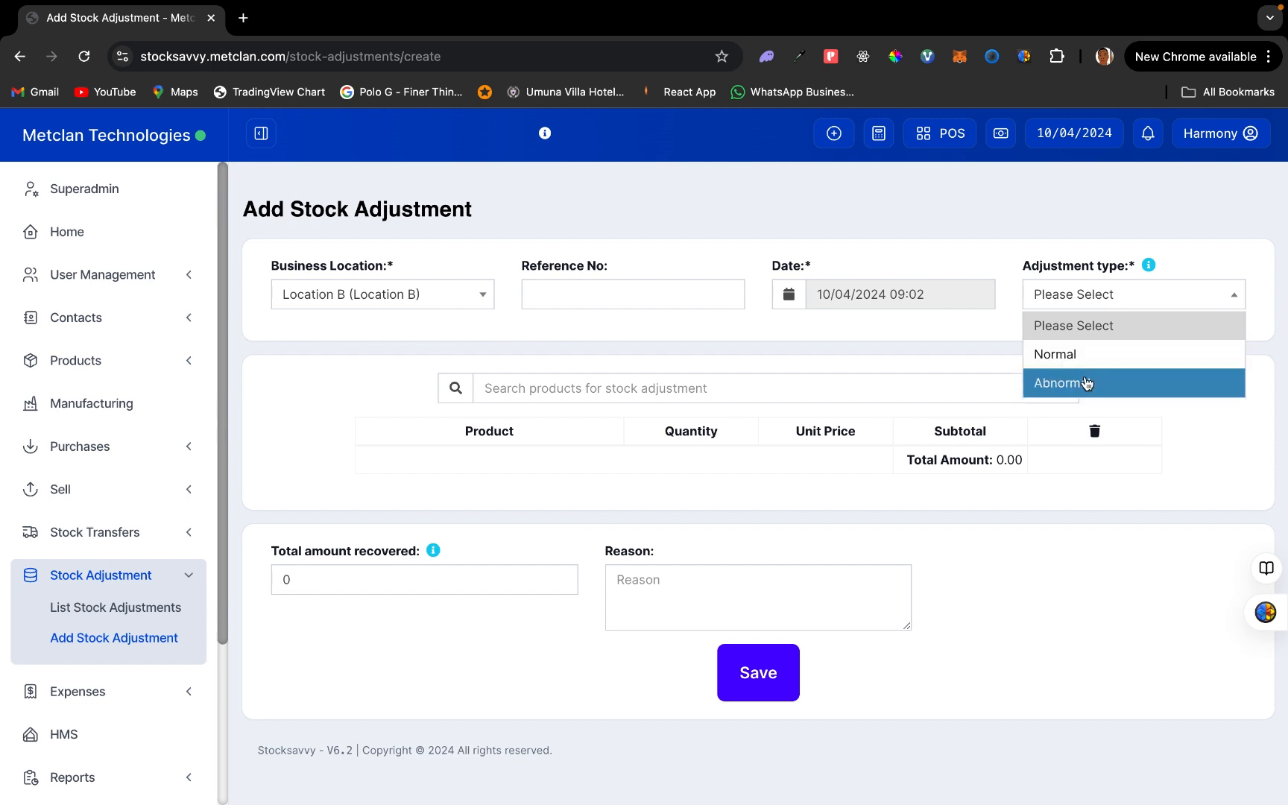
pyautogui.click(1098, 362)
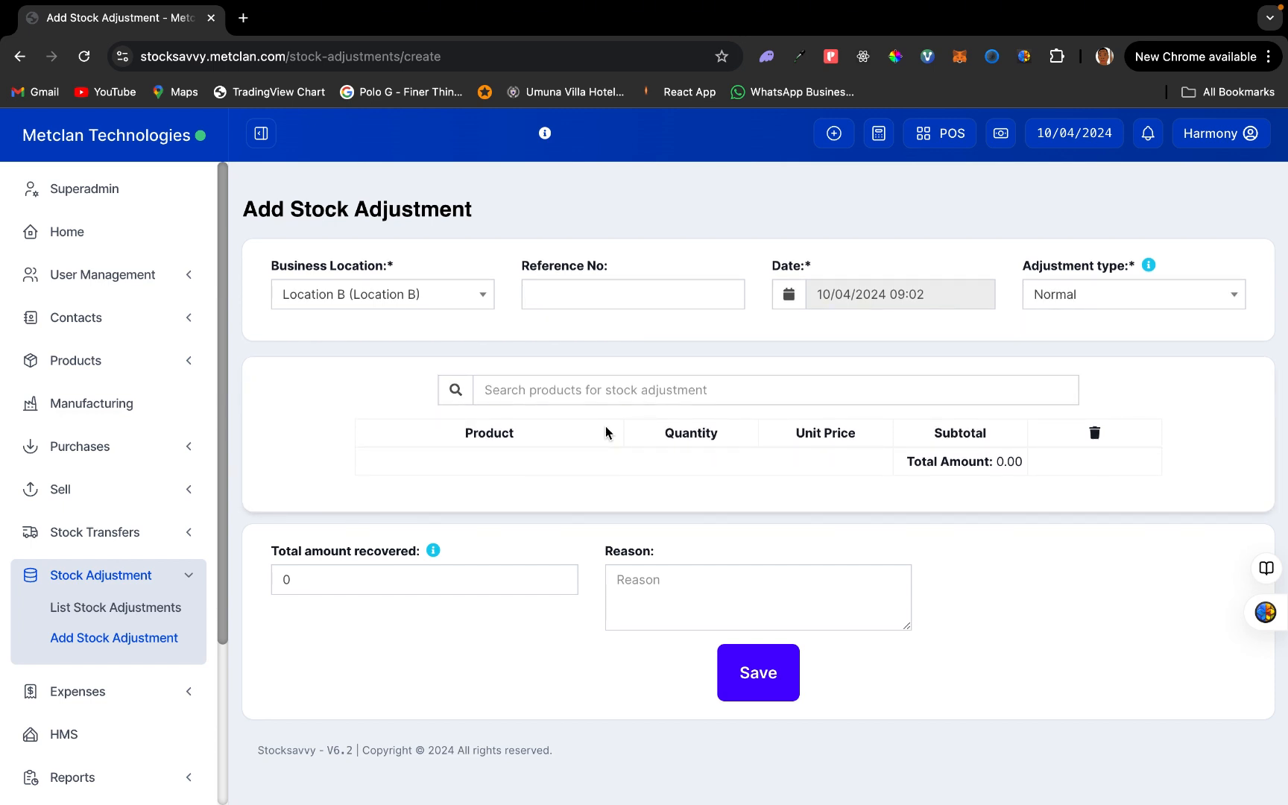
# - Add Dettol Soap to the stock adjustment with a quantity of 50 pieces and check it against its current stock
pyautogui.click(599, 393)
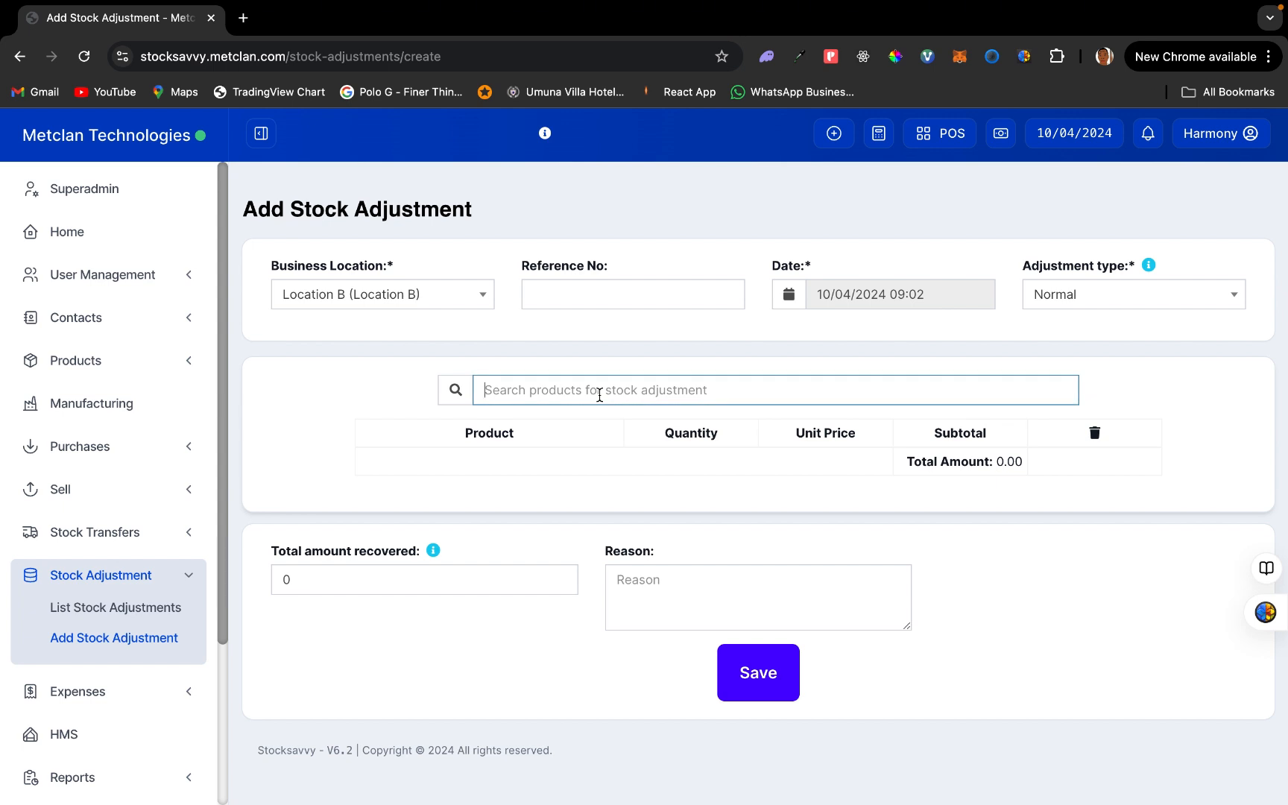
pyautogui.write('dett')
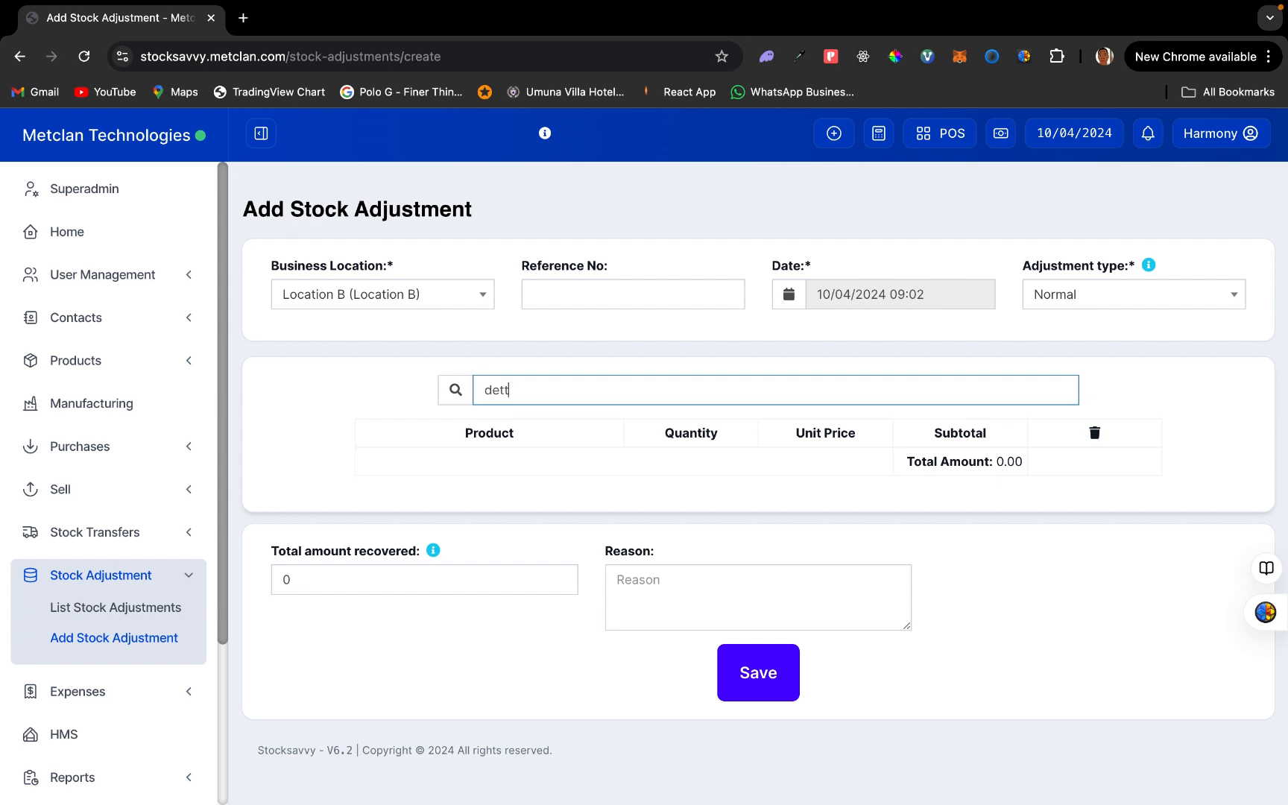
pyautogui.write('o')
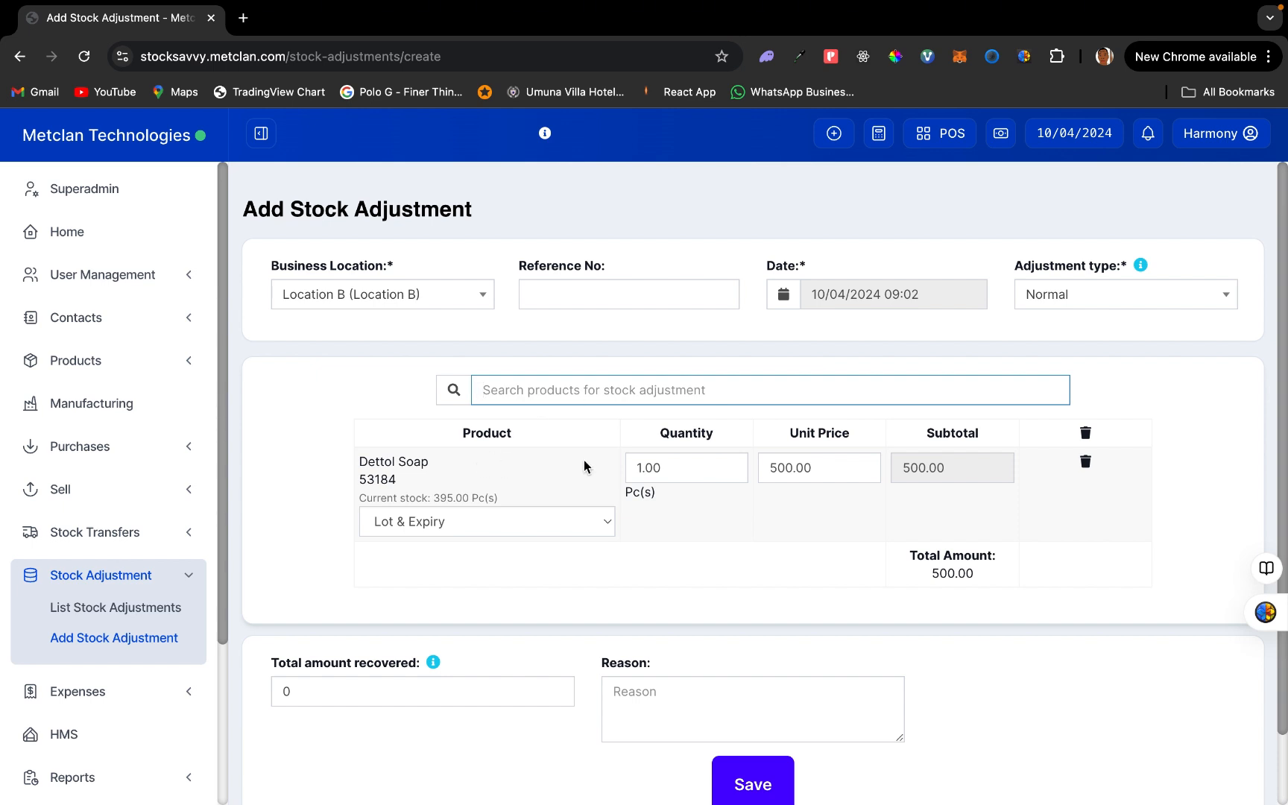
pyautogui.moveTo(665, 467); pyautogui.dragTo(591, 462)
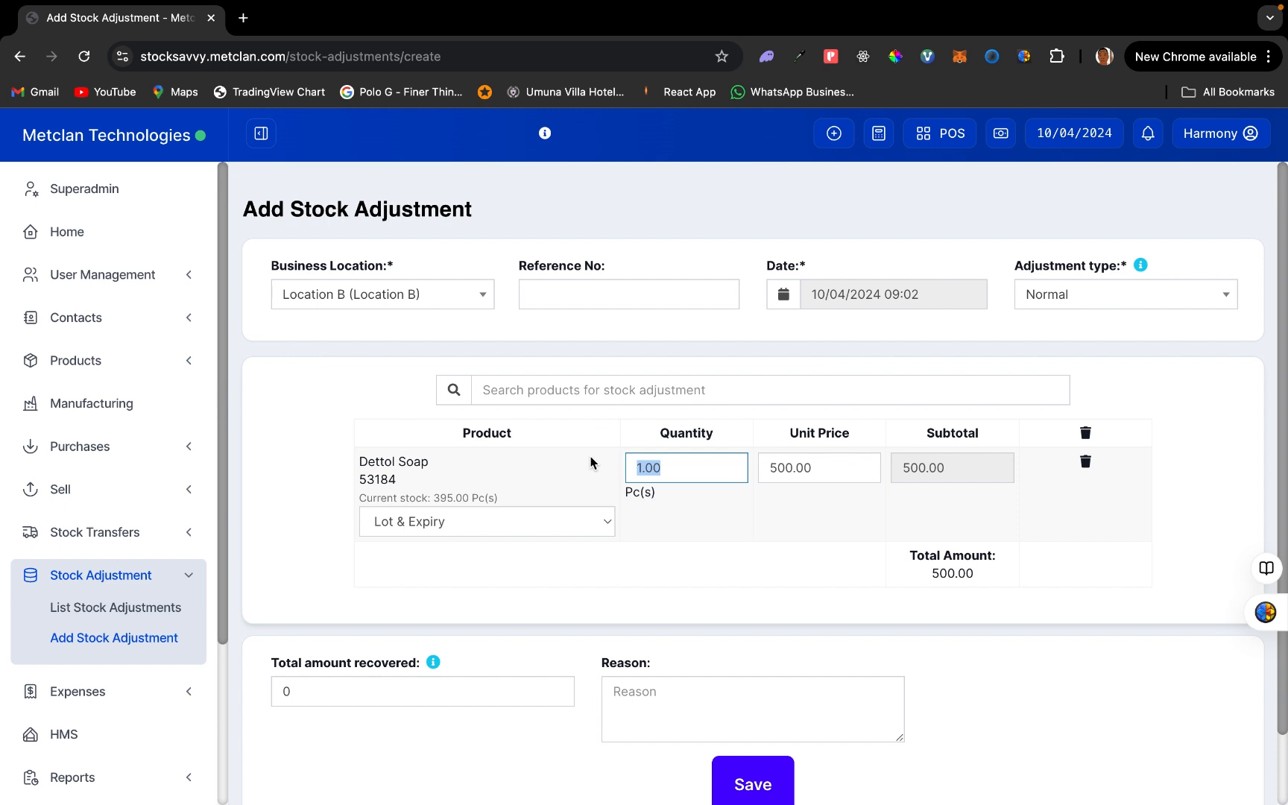
pyautogui.scroll(-1, 593, 462)
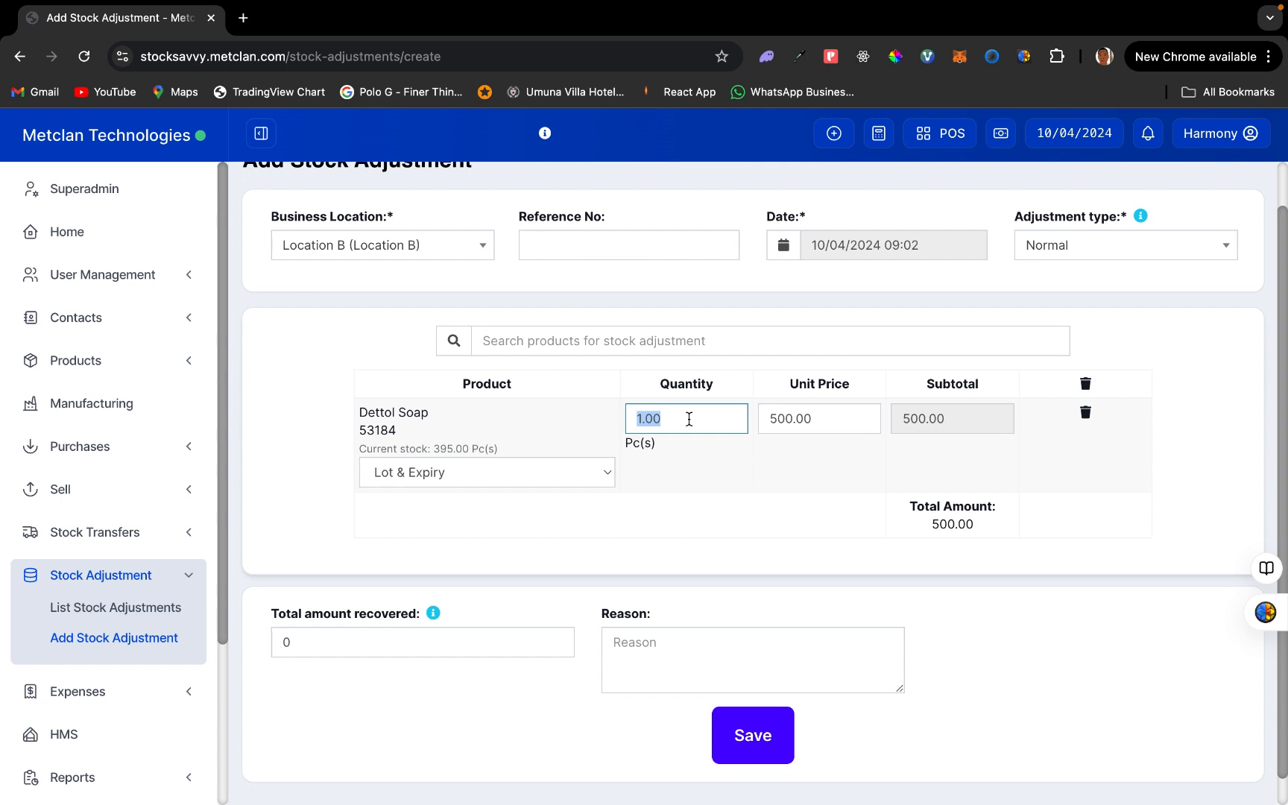
pyautogui.write('50')
pyautogui.click(436, 451)
pyautogui.moveTo(436, 451); pyautogui.dragTo(453, 451)
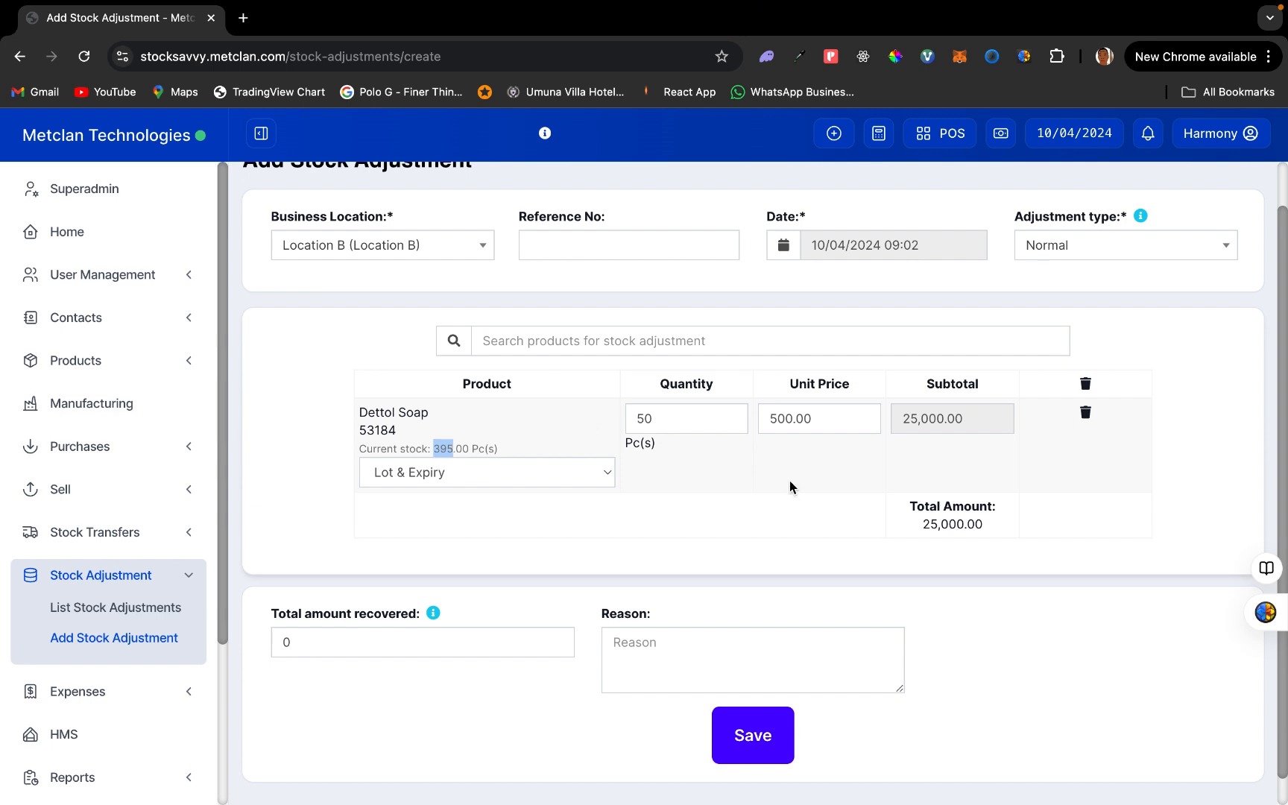
# - Review the quantity, unit price, subtotal and total amount of the Dettol Soap line in the stock adjustment
pyautogui.scroll(-2, 790, 486)
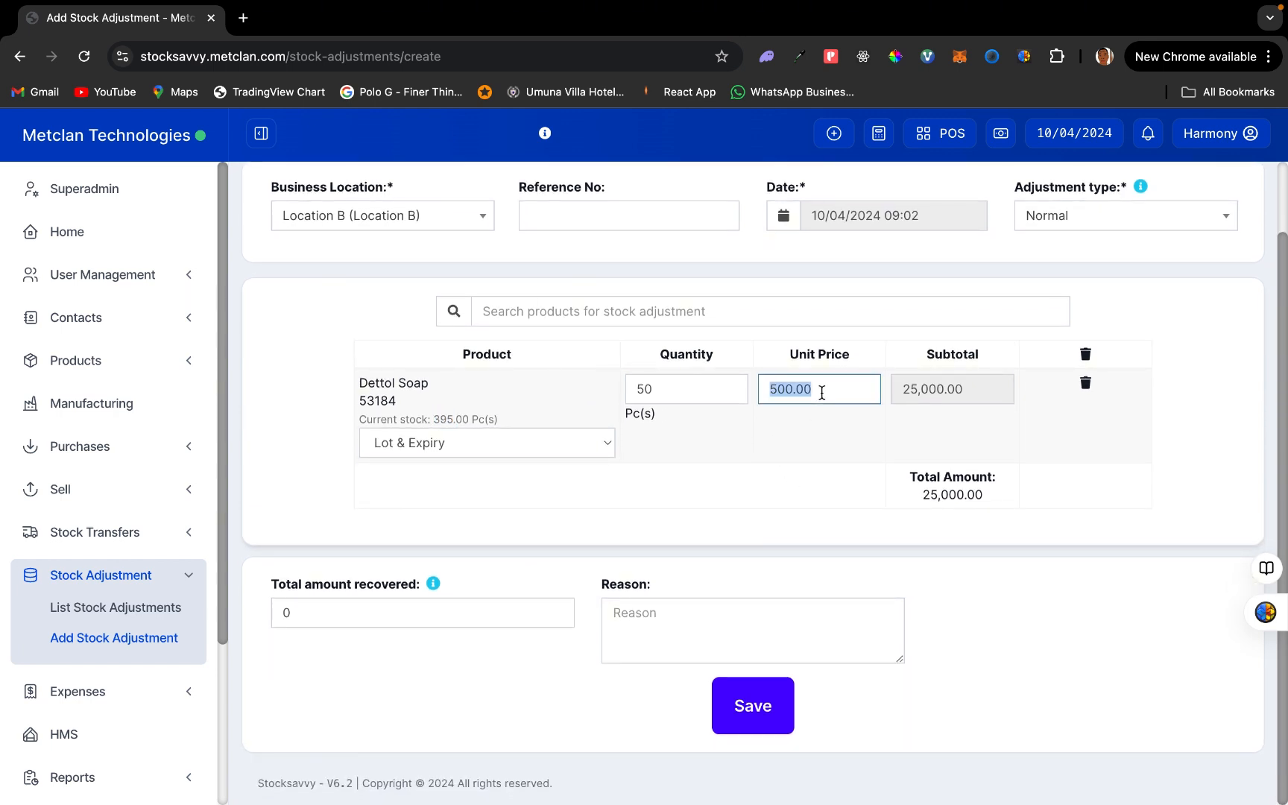
pyautogui.click(697, 391)
pyautogui.doubleClick(698, 391)
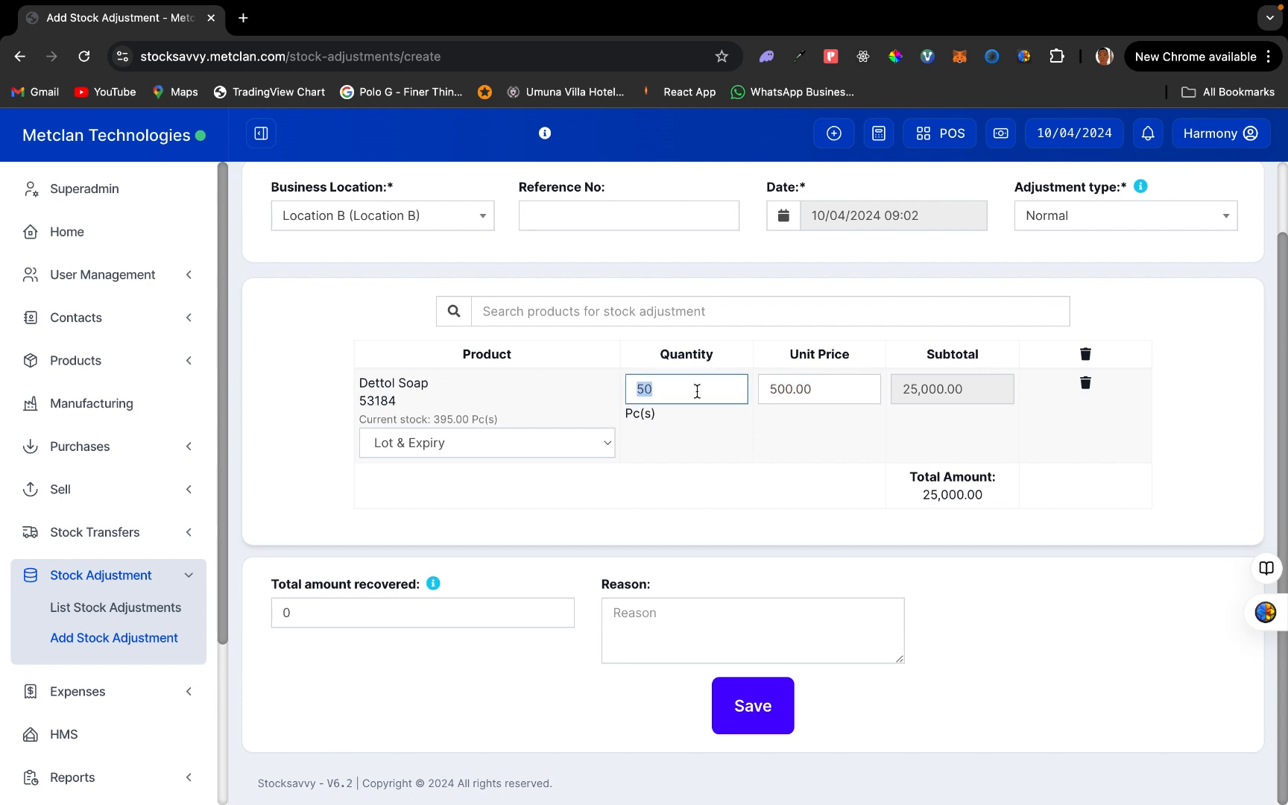
pyautogui.doubleClick(817, 391)
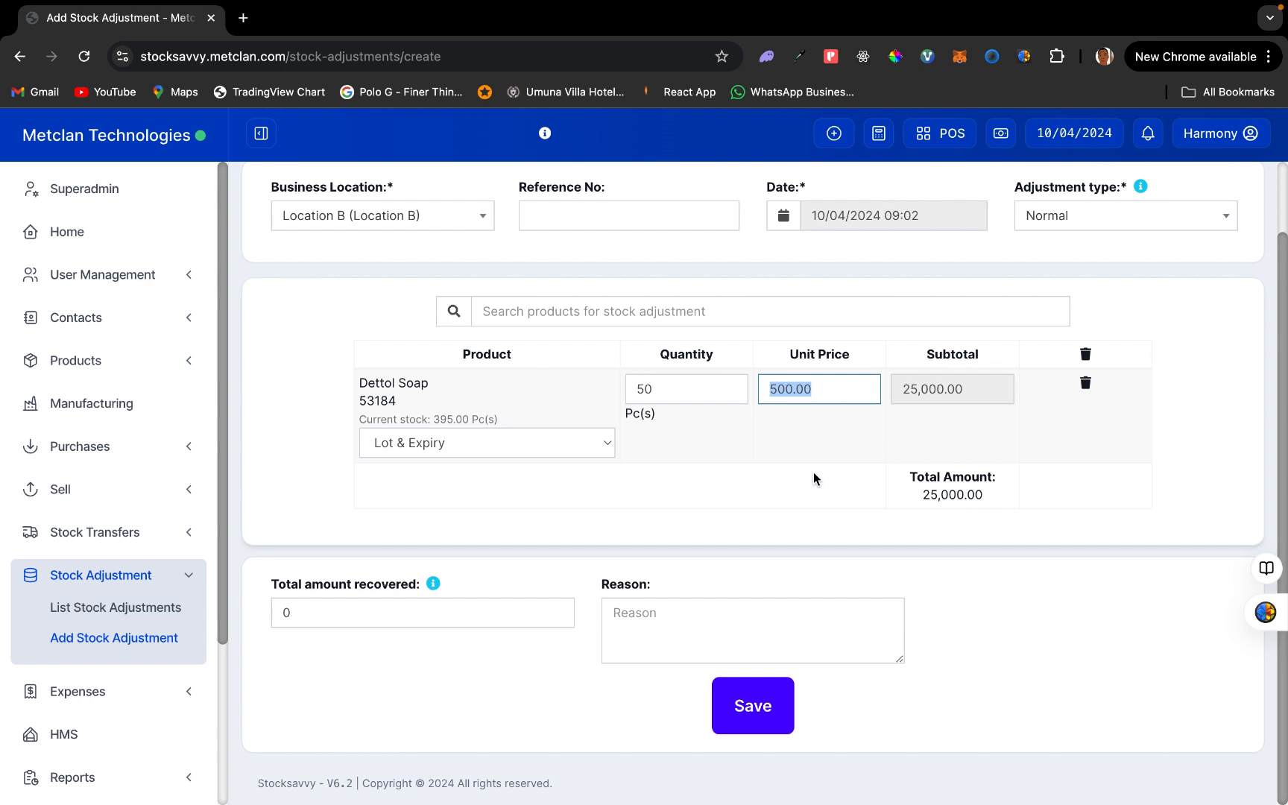
pyautogui.doubleClick(928, 394)
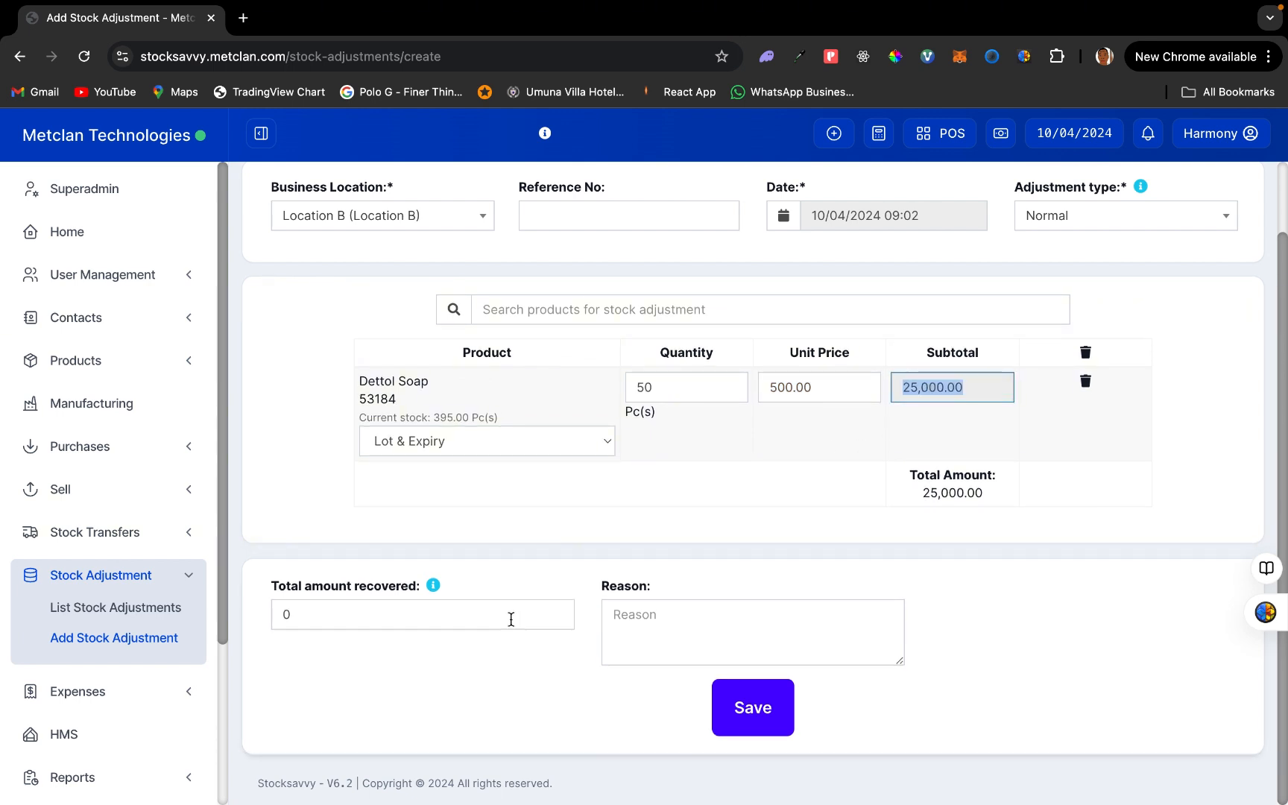
pyautogui.click(440, 616)
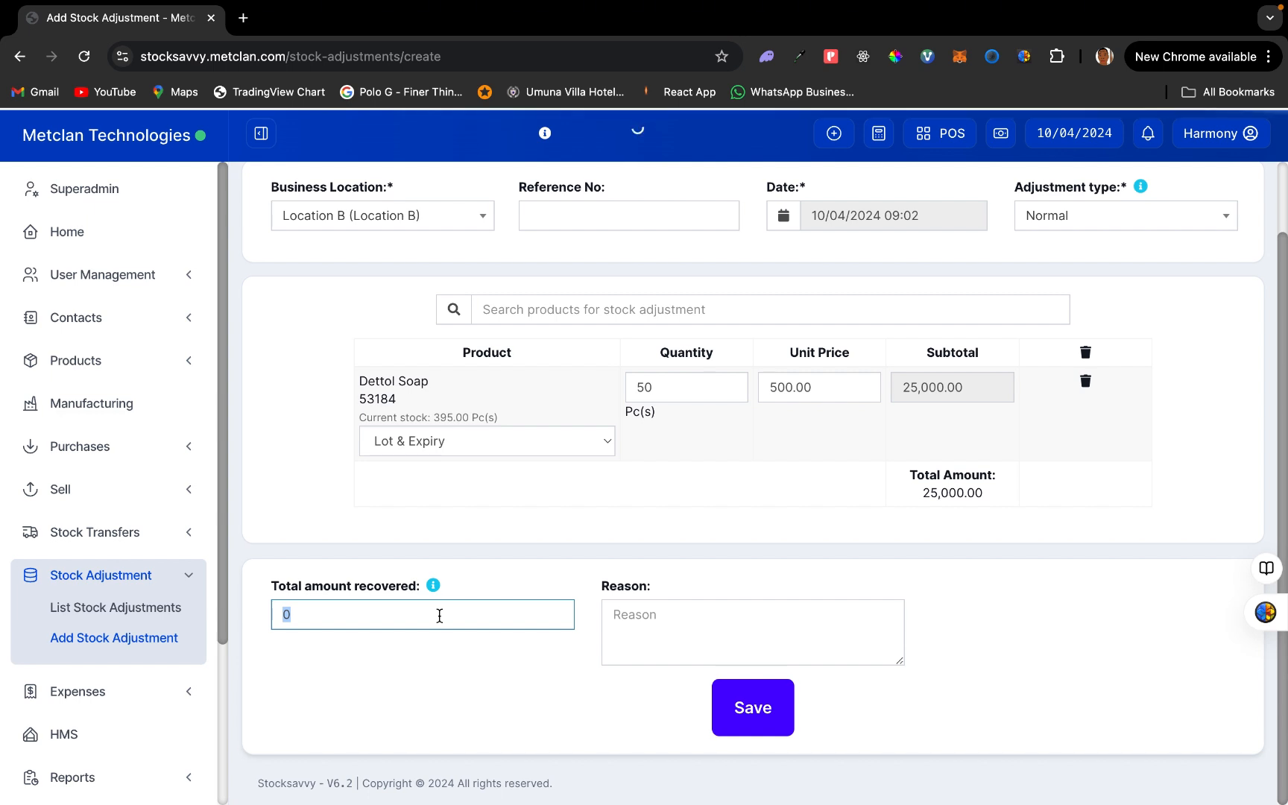
pyautogui.doubleClick(955, 496)
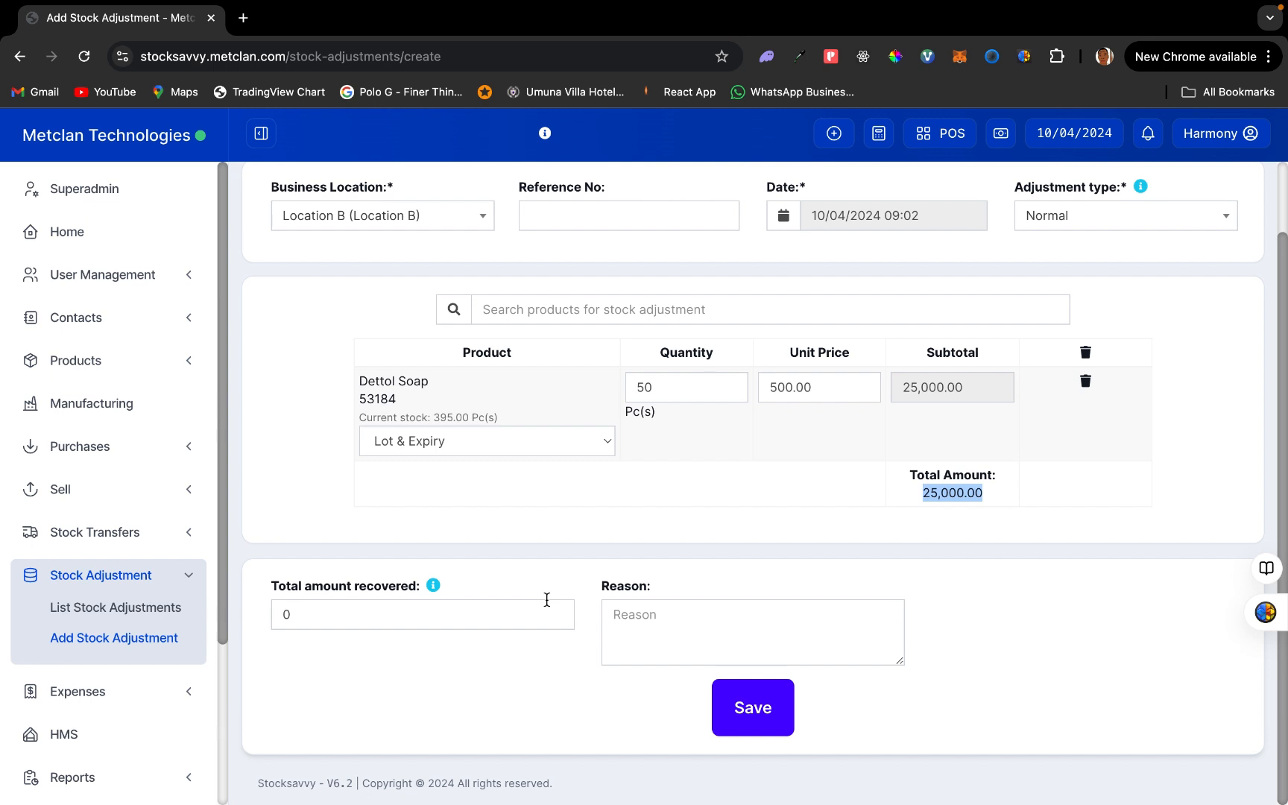
pyautogui.scroll(1, 526, 532)
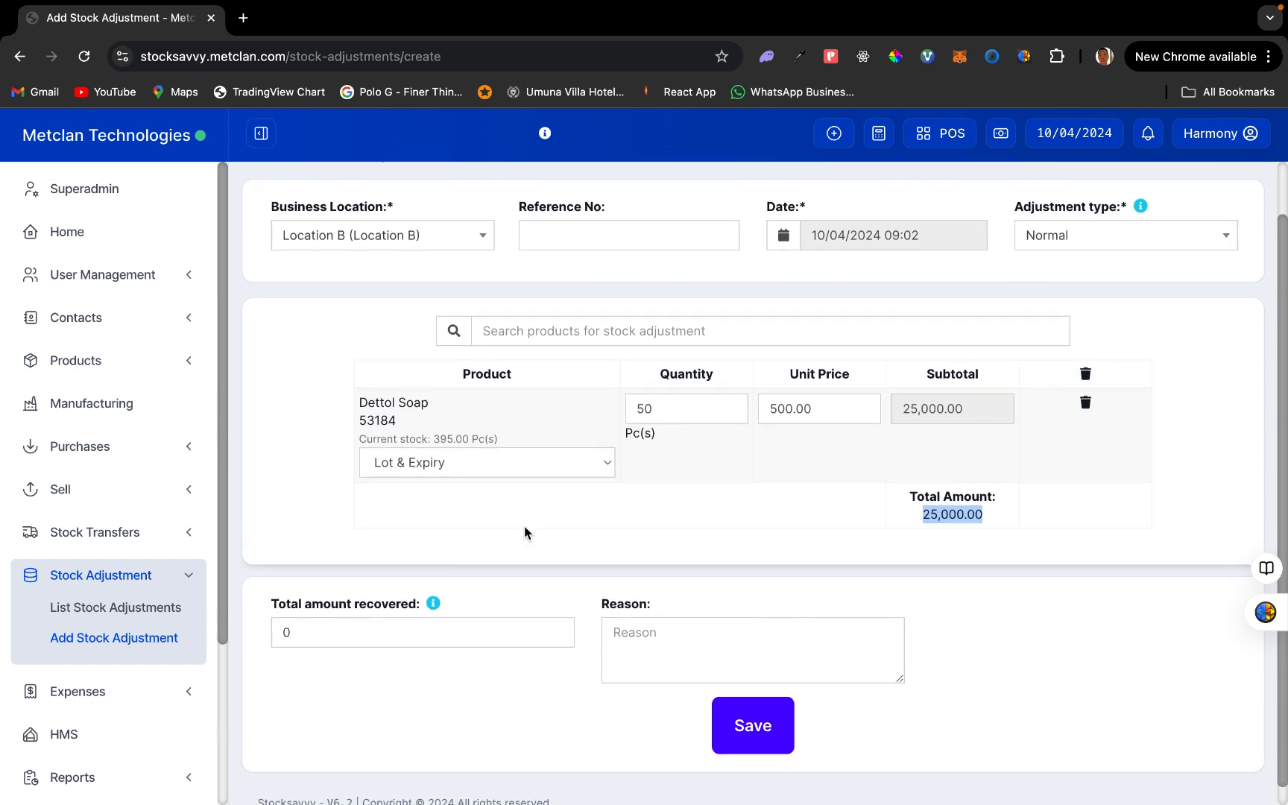
pyautogui.moveTo(666, 417); pyautogui.dragTo(632, 415)
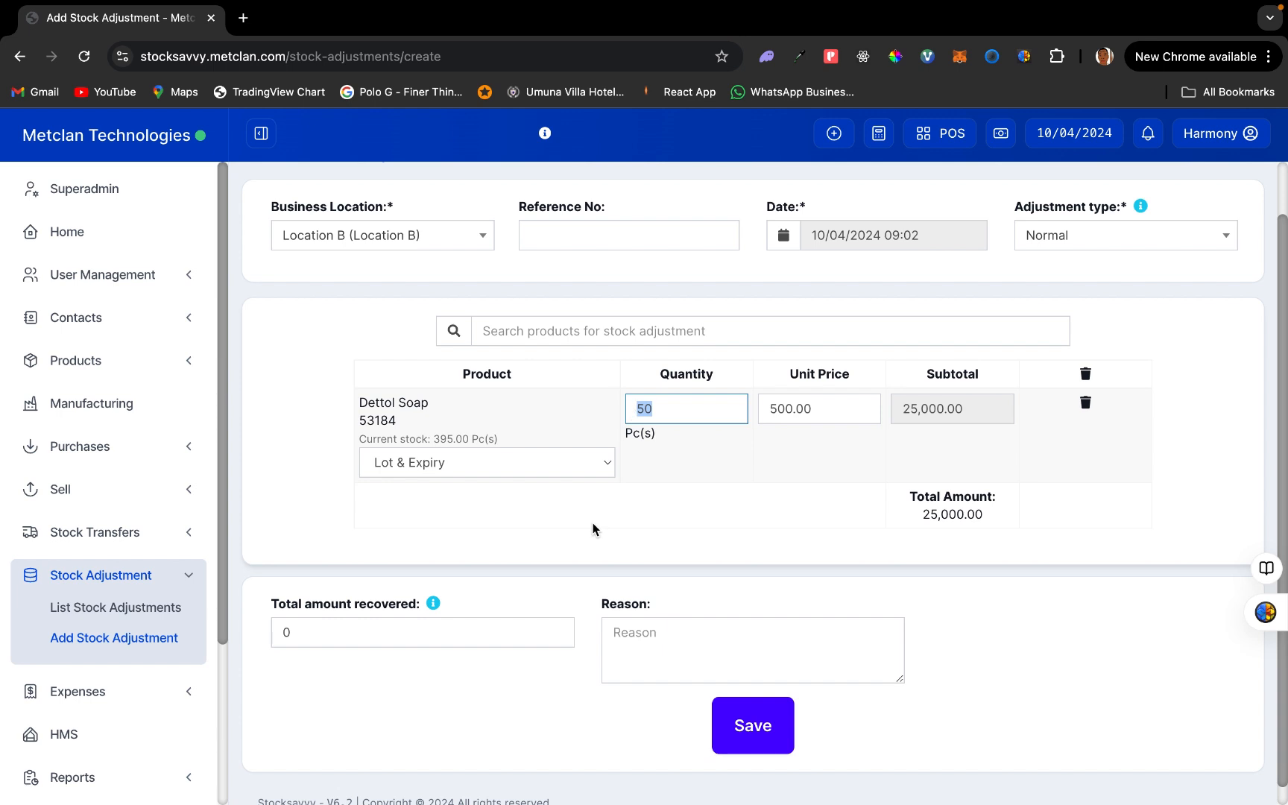
pyautogui.scroll(-1, 594, 529)
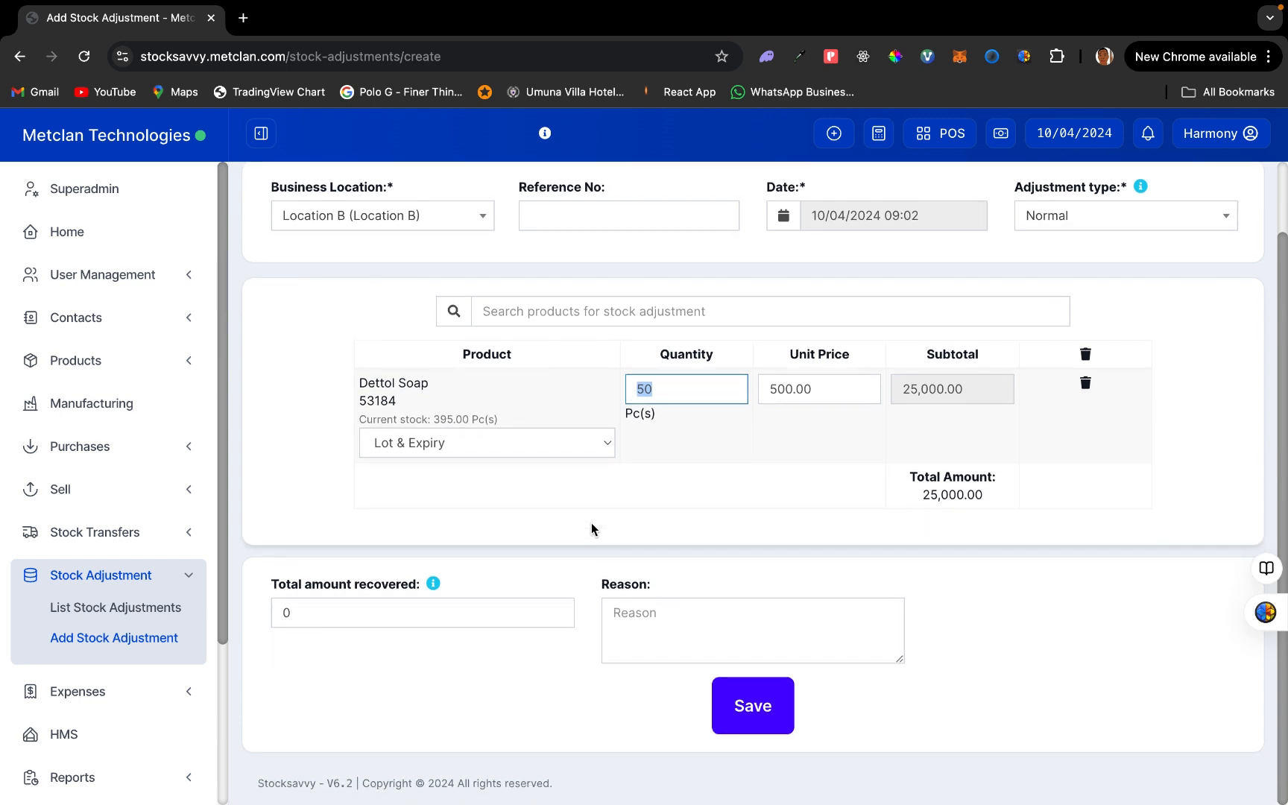
# - Set the total amount recovered to 5000, enter the reason "Expired, damaged, stolen", and save the stock adjustment
pyautogui.click(420, 613)
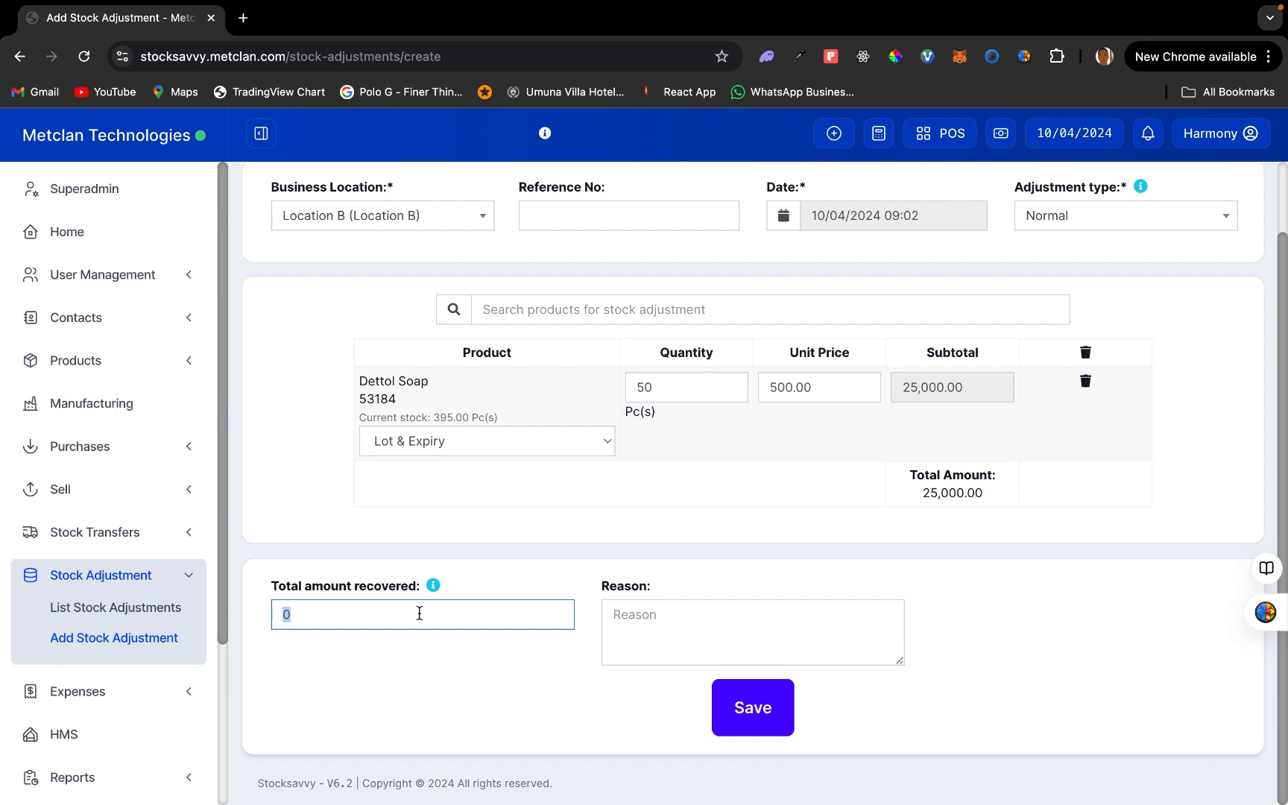
pyautogui.write('5000')
pyautogui.click(700, 629)
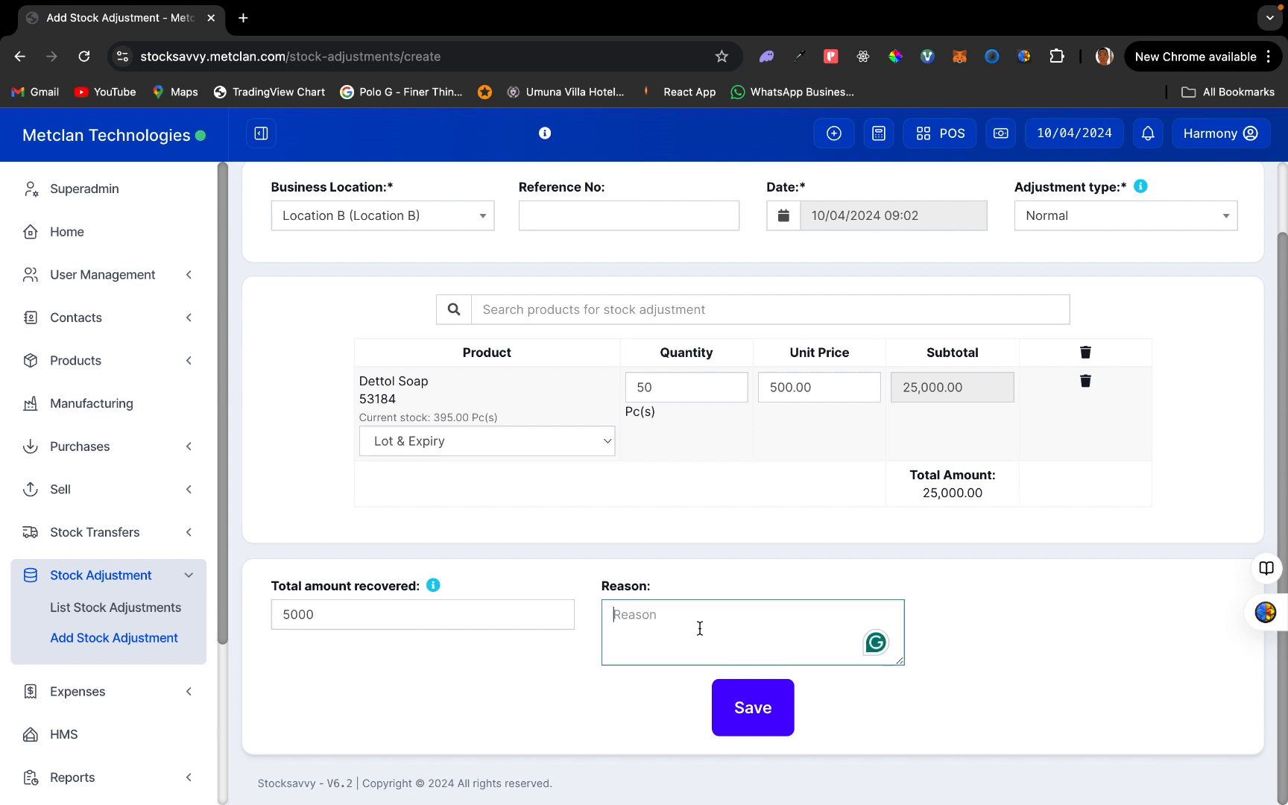
pyautogui.write('Expired,')
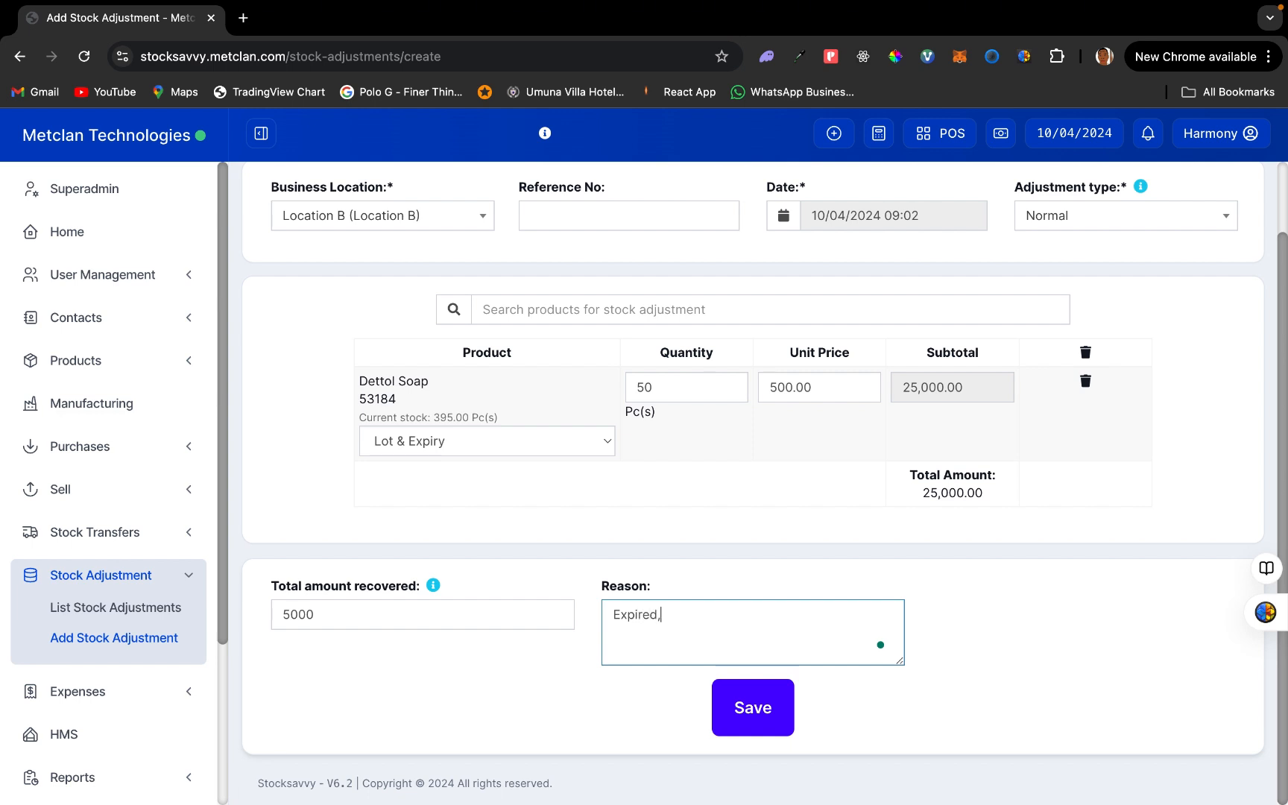
pyautogui.write(' damaged, stolen')
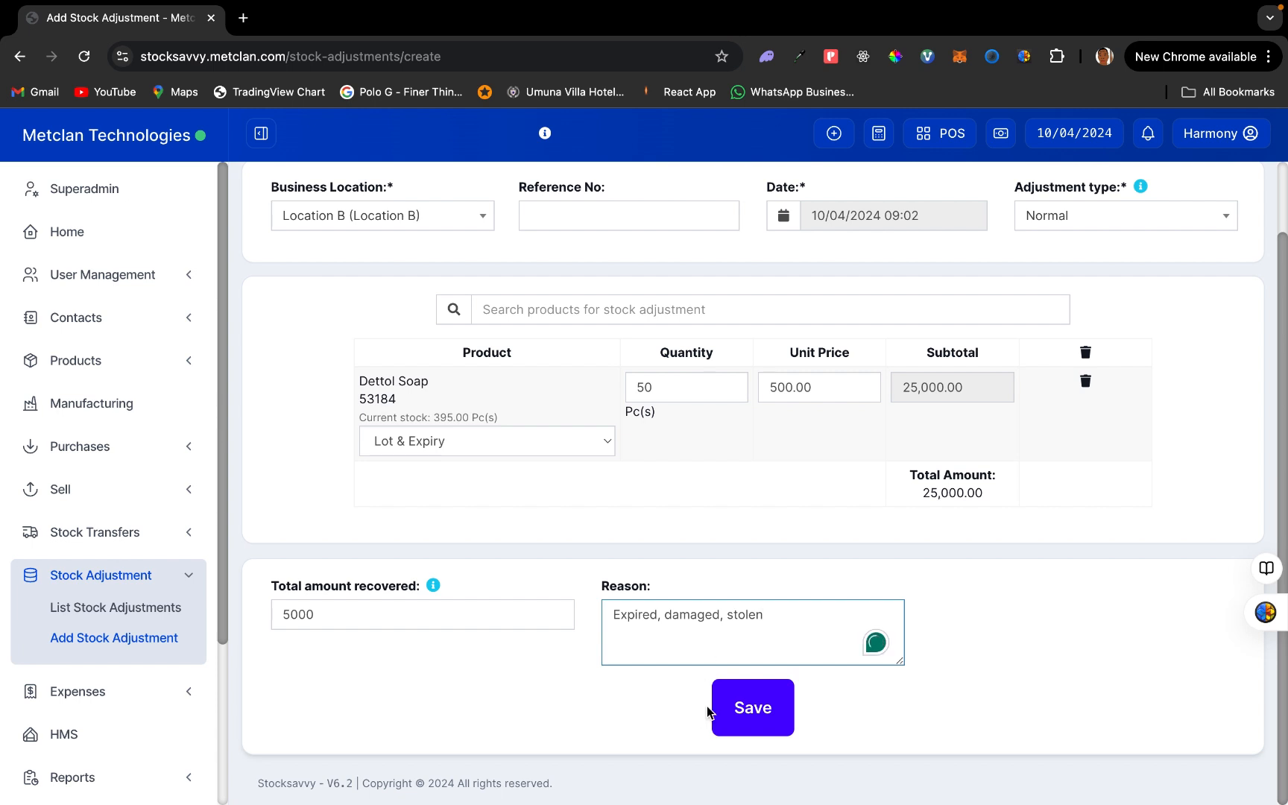
pyautogui.click(777, 706)
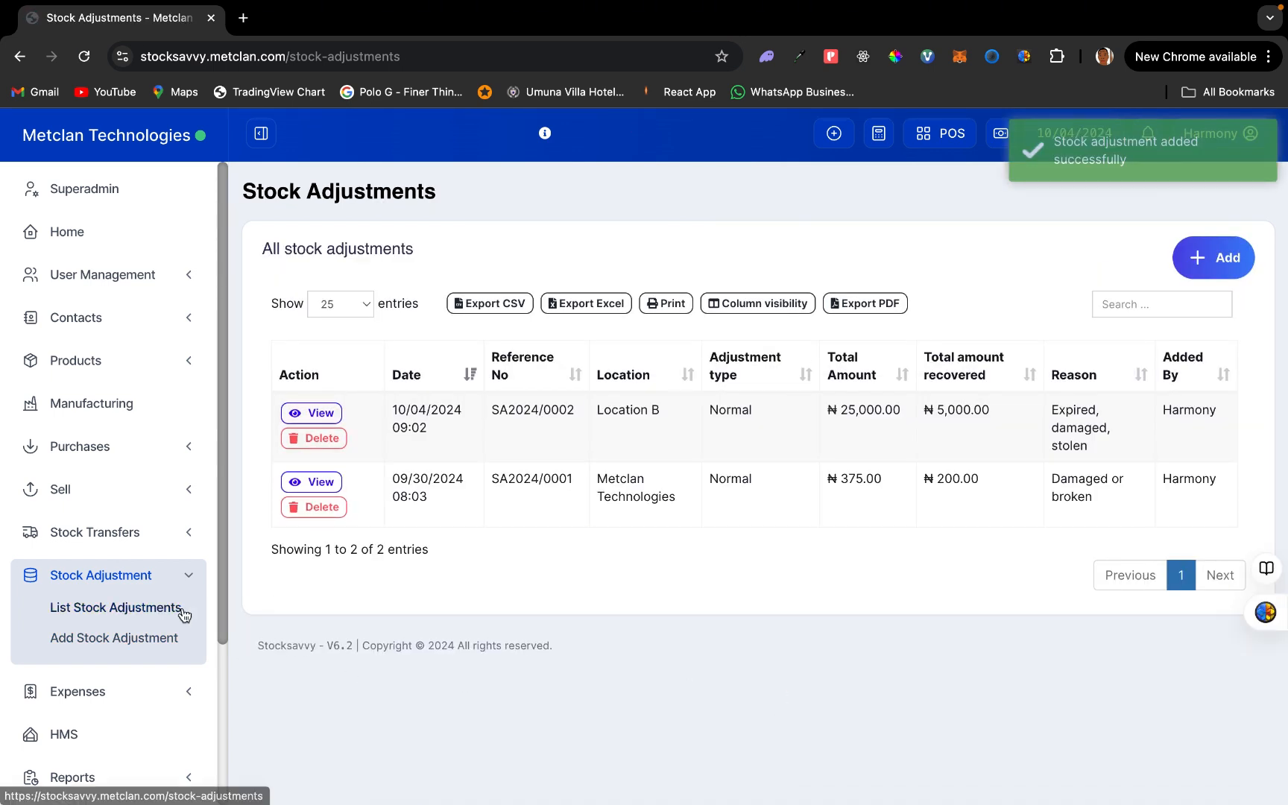
# - Check the list of stock adjustments and locate Dettol Soap in the product list
pyautogui.click(151, 614)
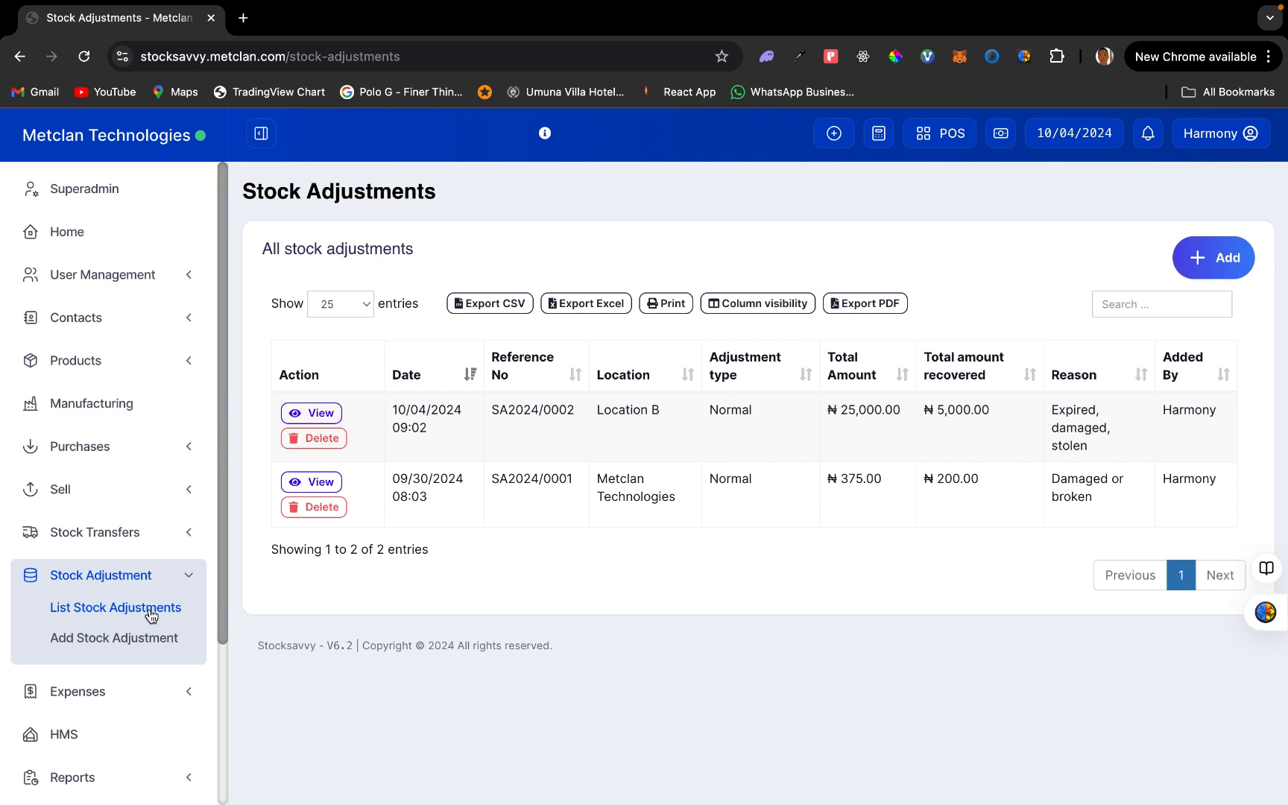
pyautogui.click(152, 365)
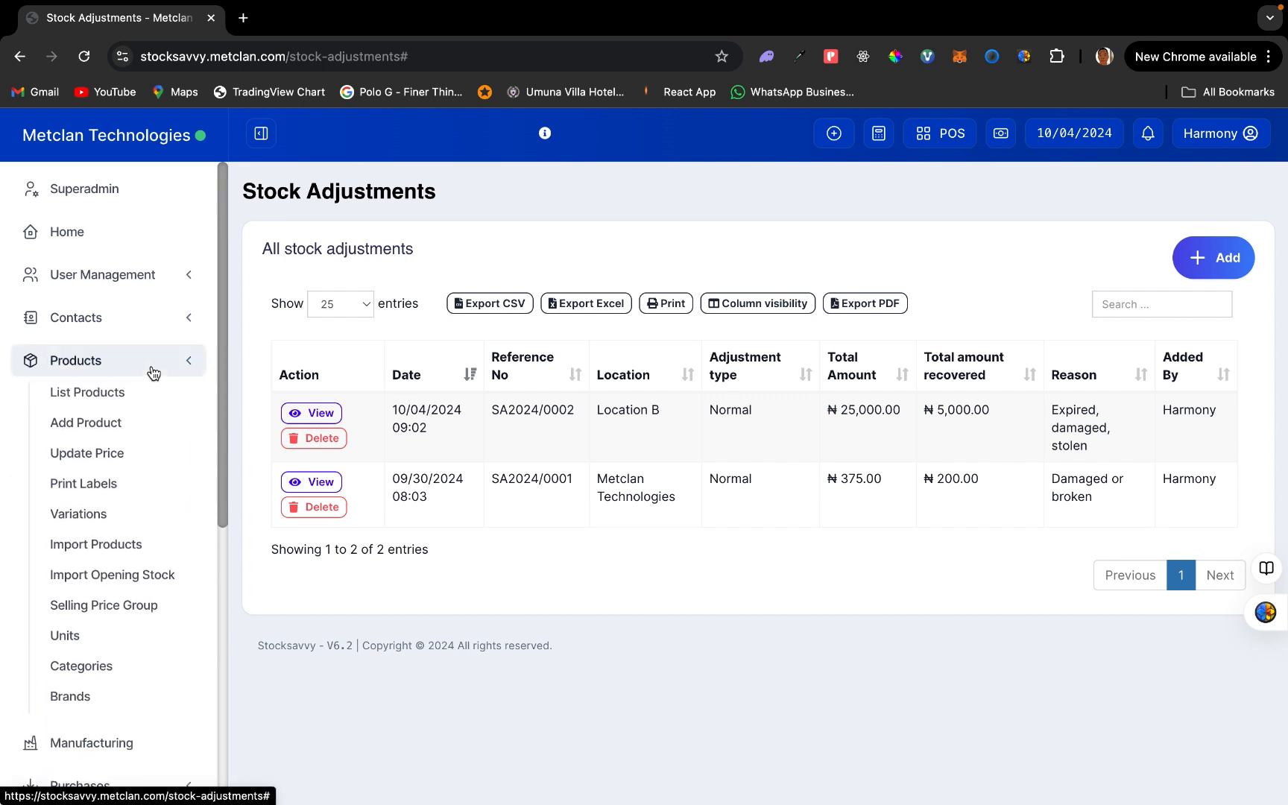
pyautogui.click(105, 397)
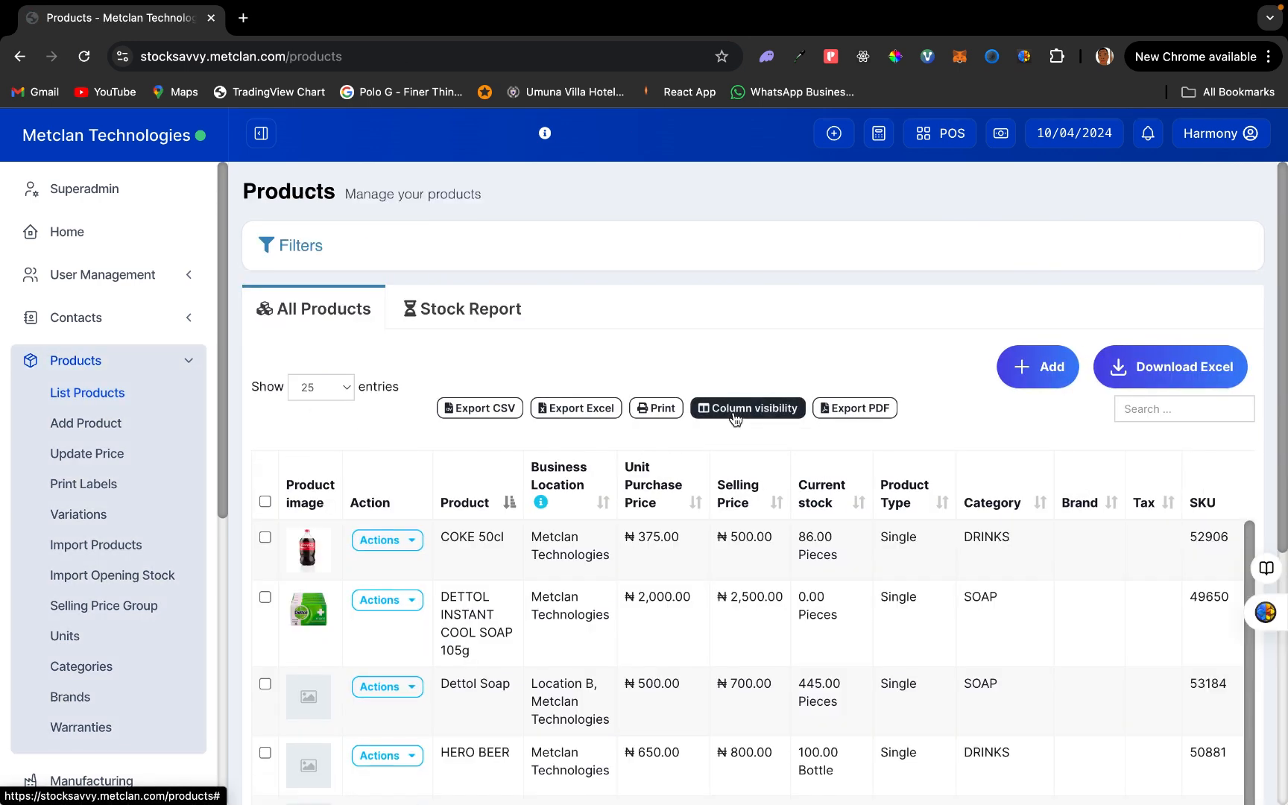
pyautogui.scroll(-2, 734, 414)
pyautogui.scroll(-3, 734, 419)
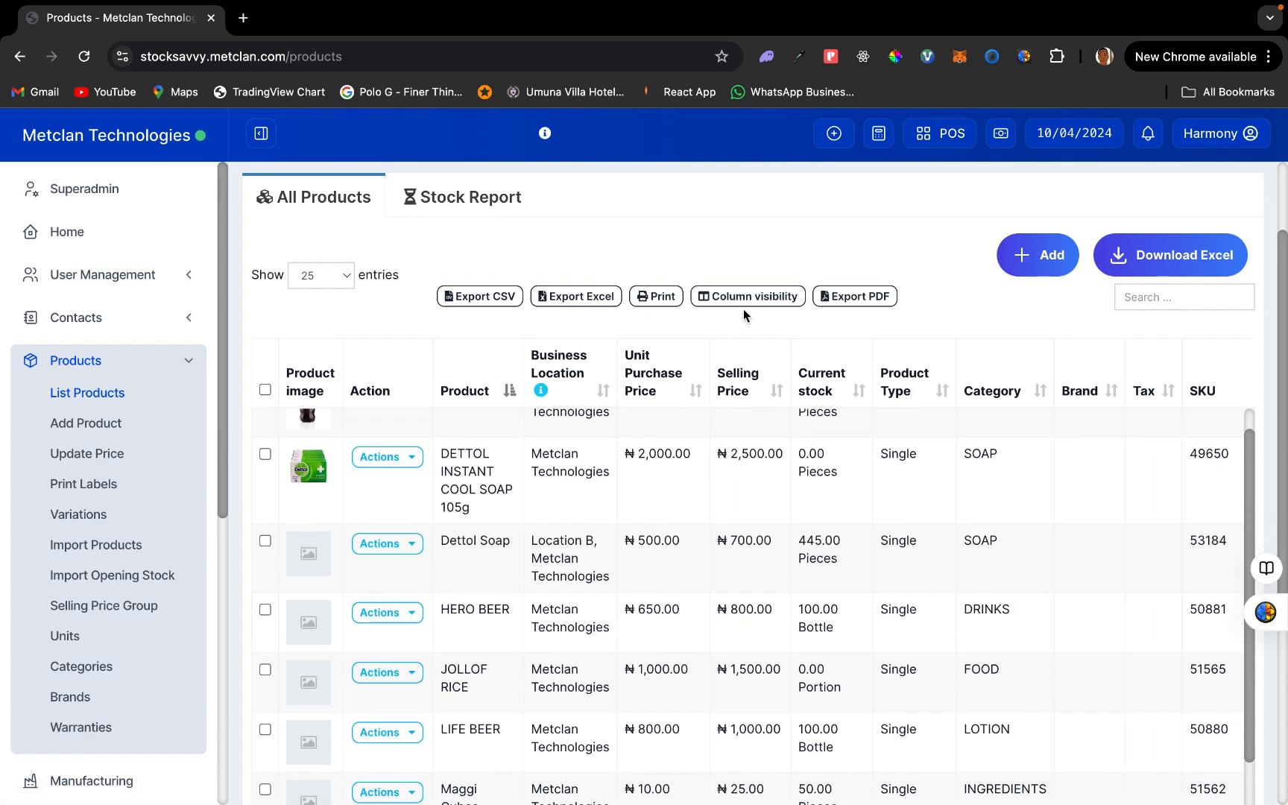
pyautogui.scroll(-3, 743, 314)
pyautogui.scroll(-1, 744, 309)
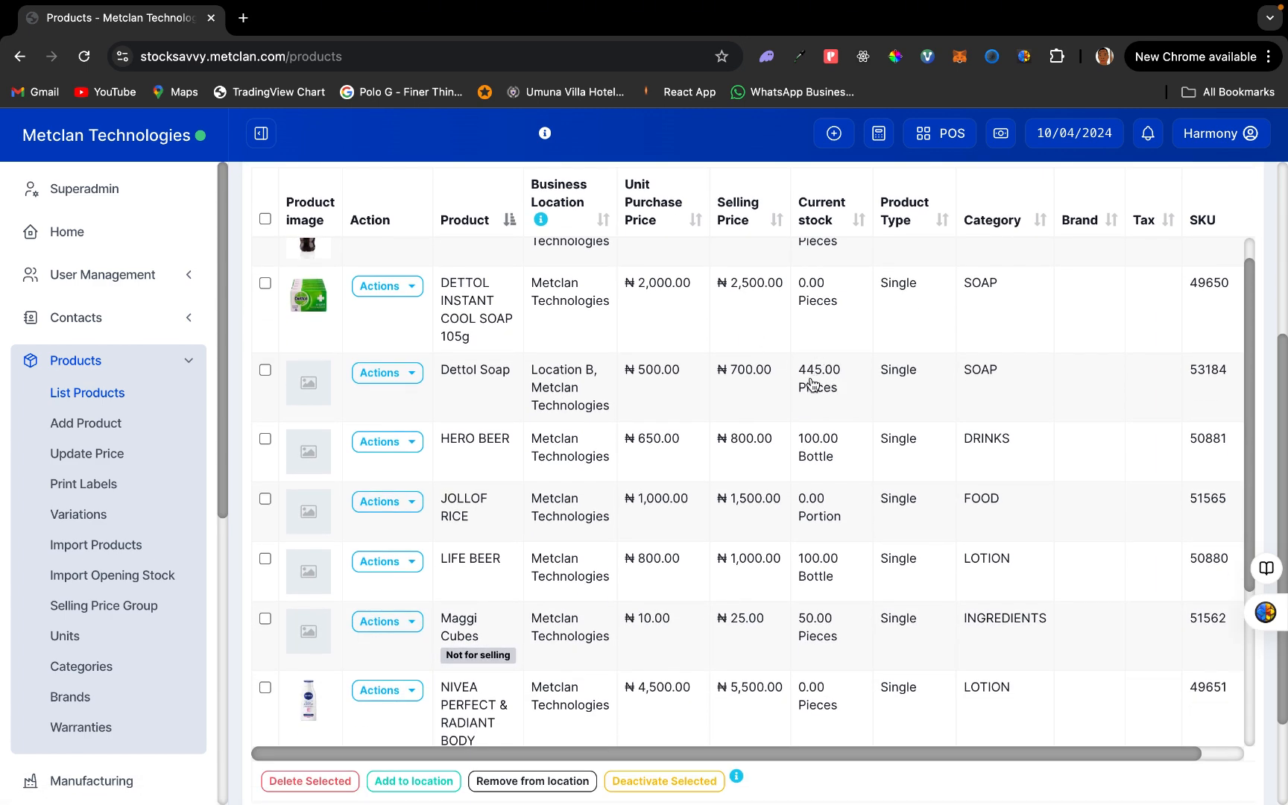
# - View Dettol Soap's product details, check its current stock at Location B, and close the details
pyautogui.click(409, 372)
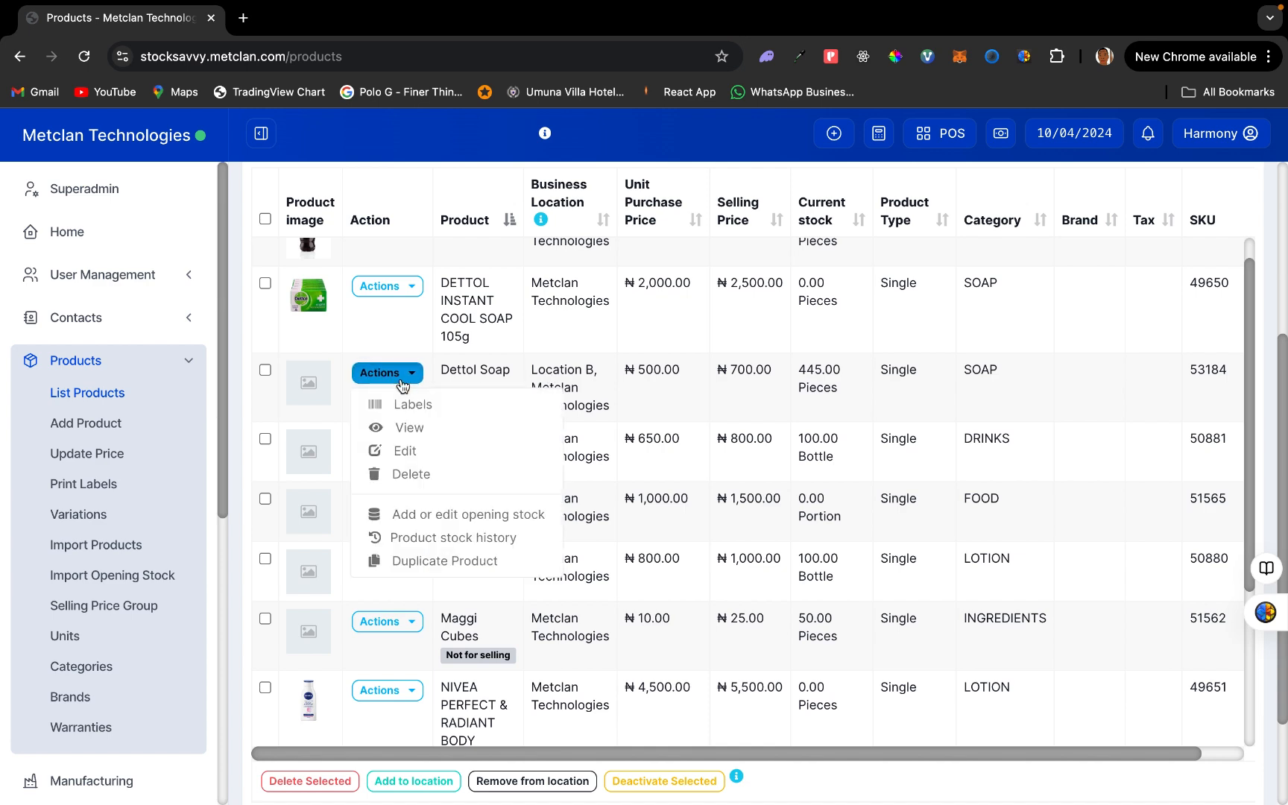
pyautogui.click(409, 426)
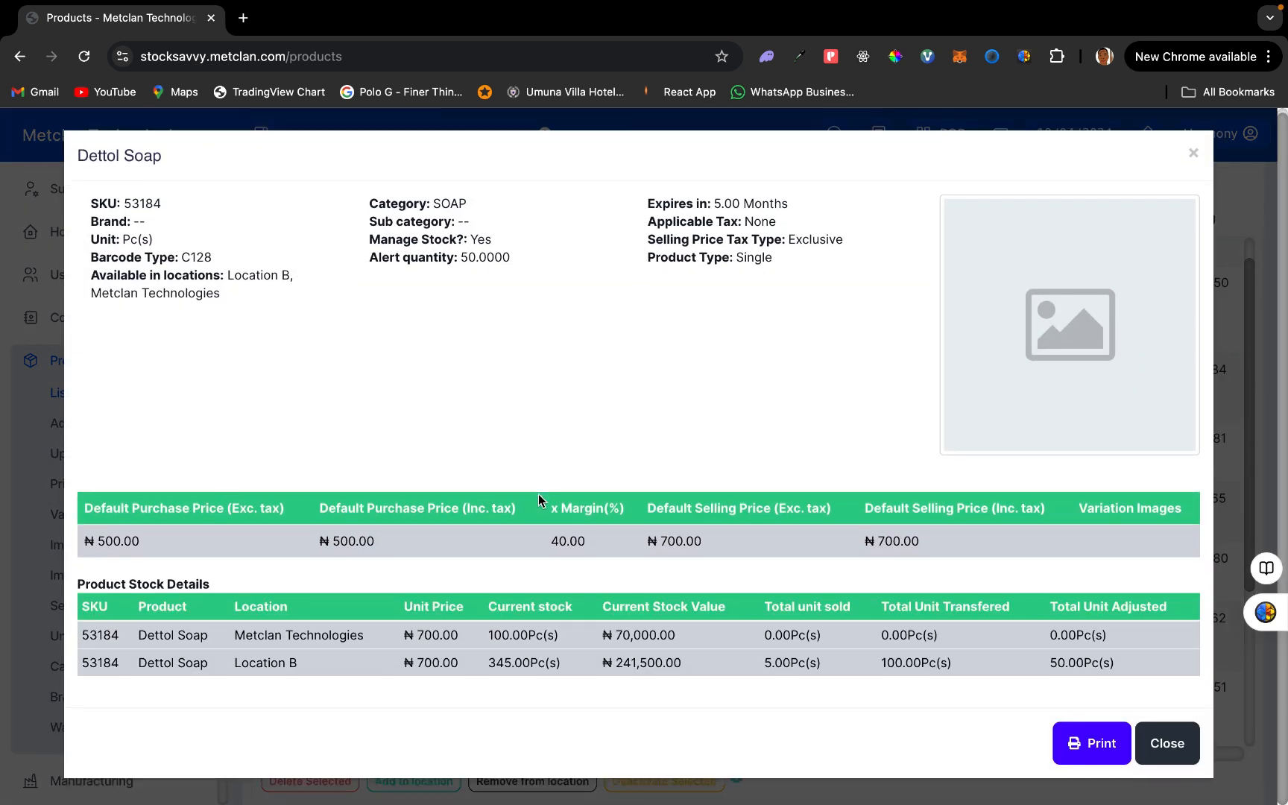
pyautogui.moveTo(489, 662); pyautogui.dragTo(538, 663)
pyautogui.moveTo(233, 662); pyautogui.dragTo(323, 671)
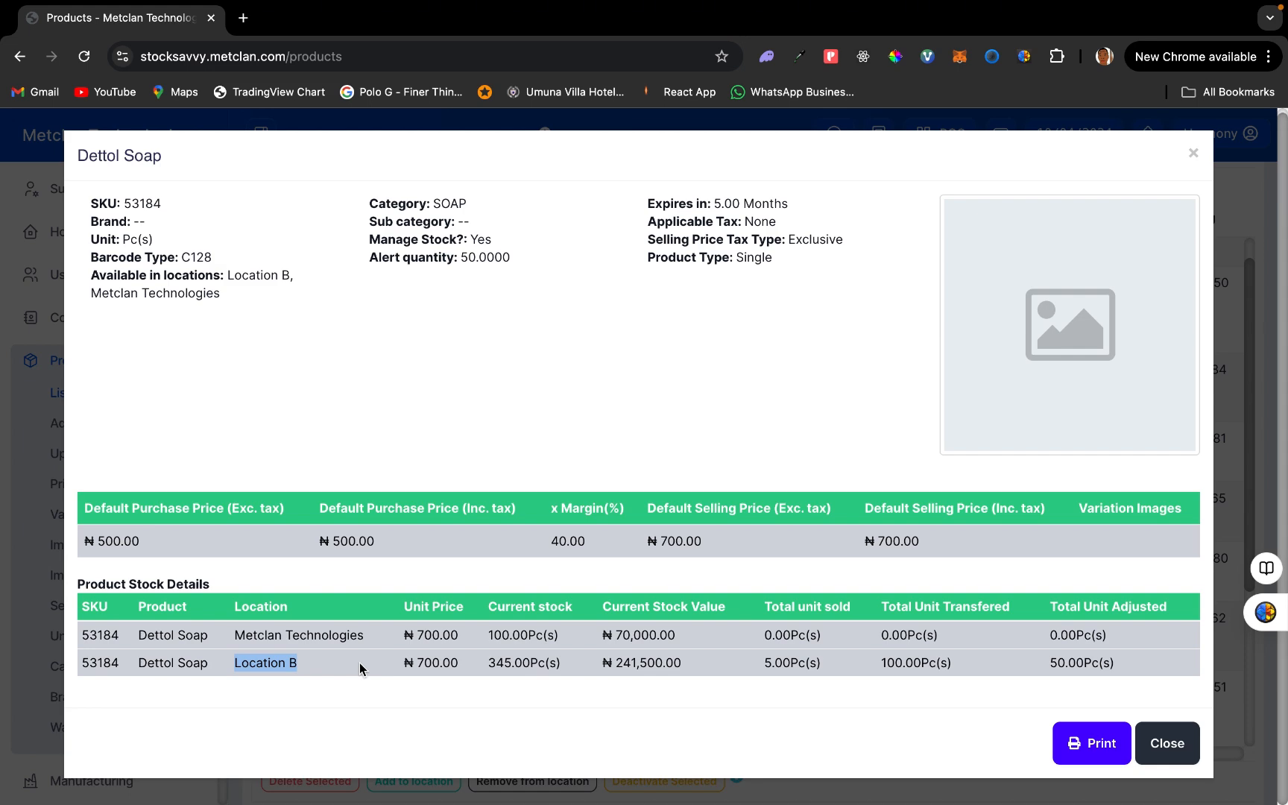
pyautogui.click(1159, 744)
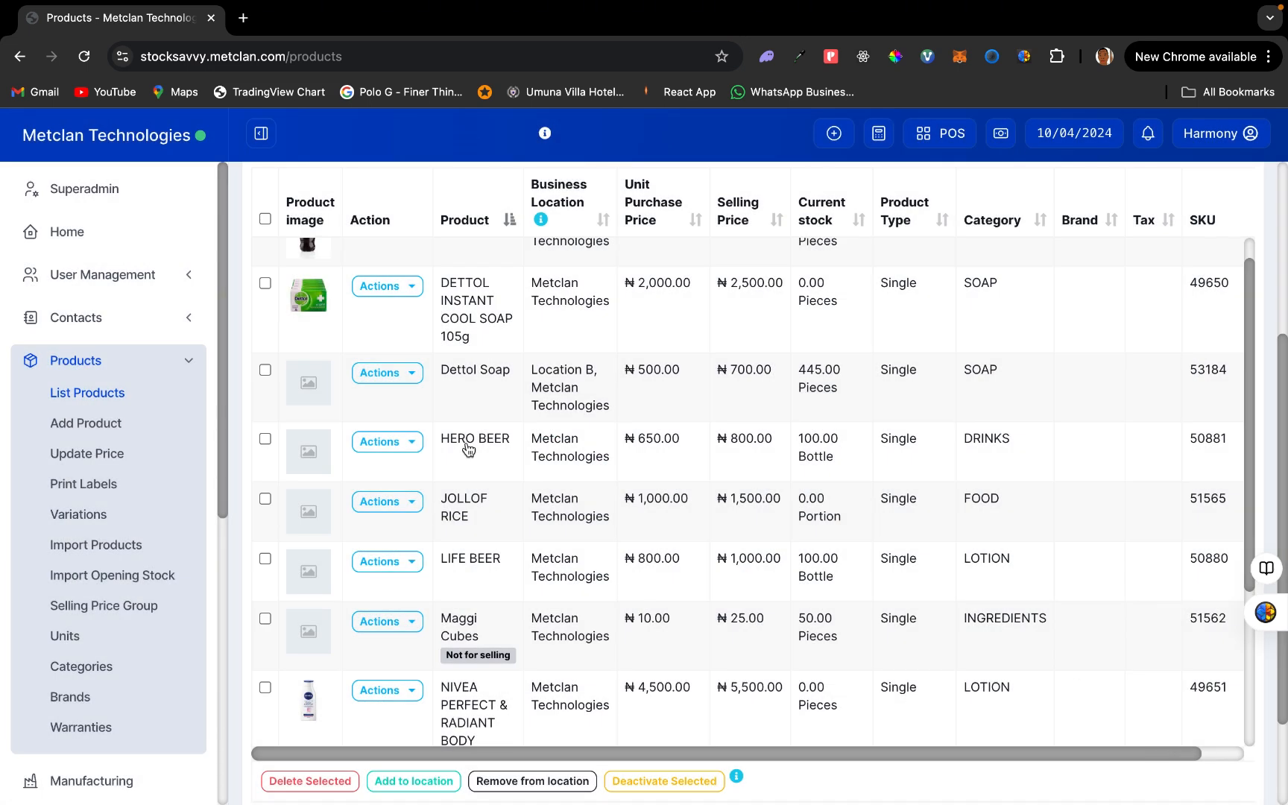
# - Open the Stock Adjustment Report for all locations and examine its totals, amount recovered and listed adjustments
pyautogui.scroll(-3, 447, 570)
pyautogui.scroll(-1, 453, 574)
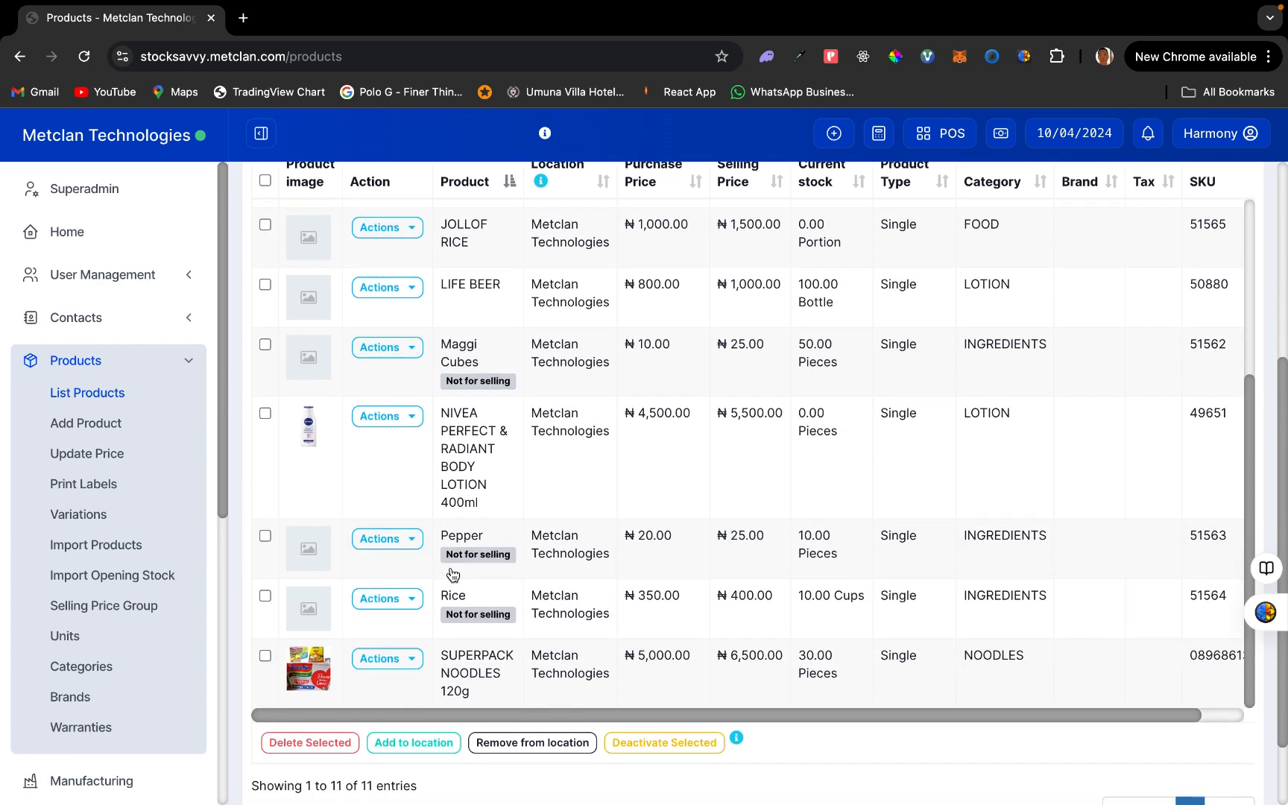
pyautogui.scroll(4, 453, 574)
pyautogui.click(163, 362)
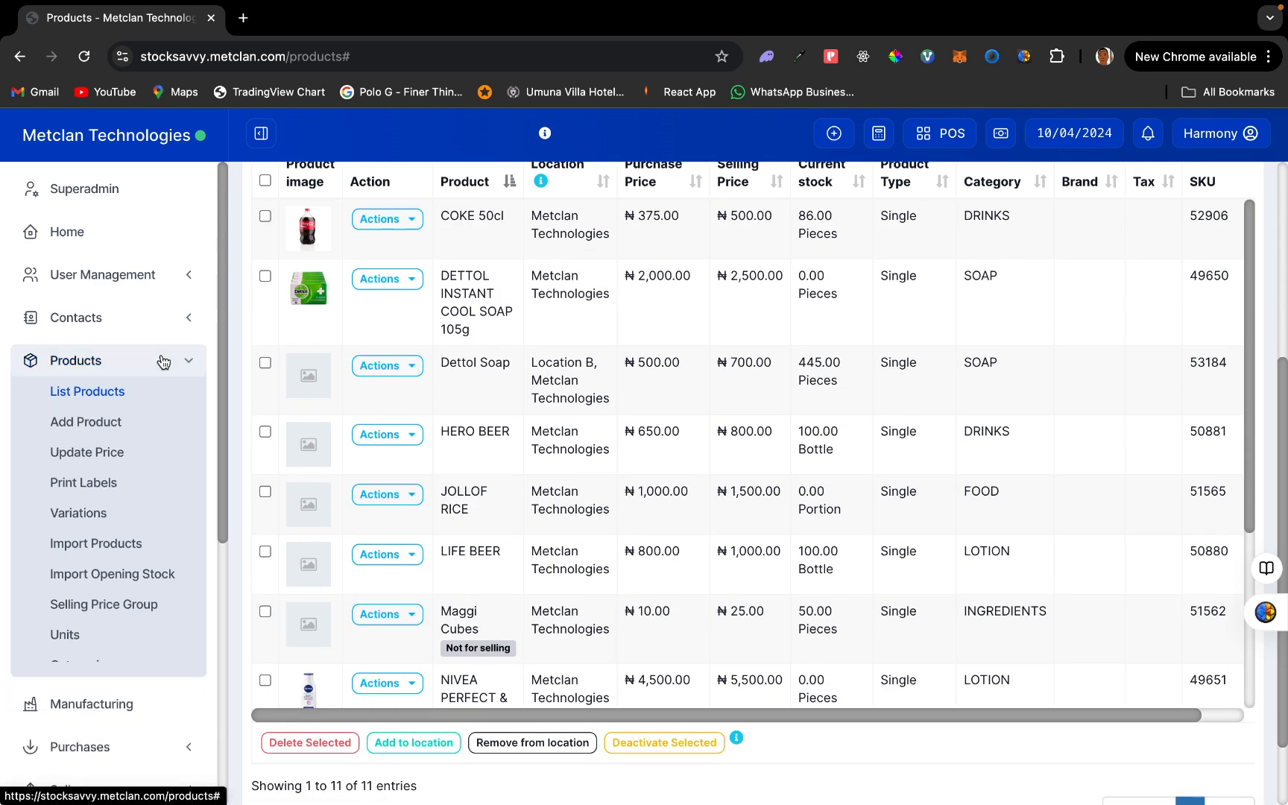
pyautogui.scroll(-2, 163, 362)
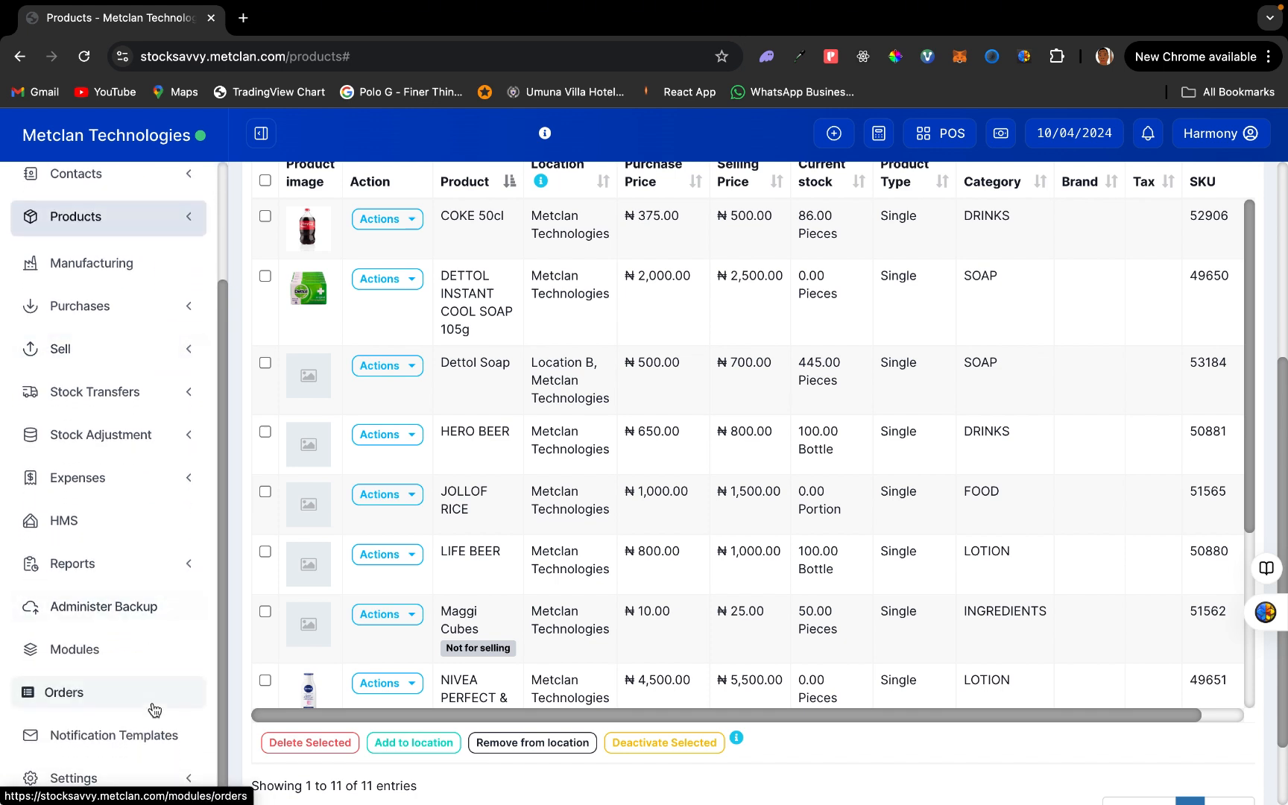
pyautogui.click(159, 564)
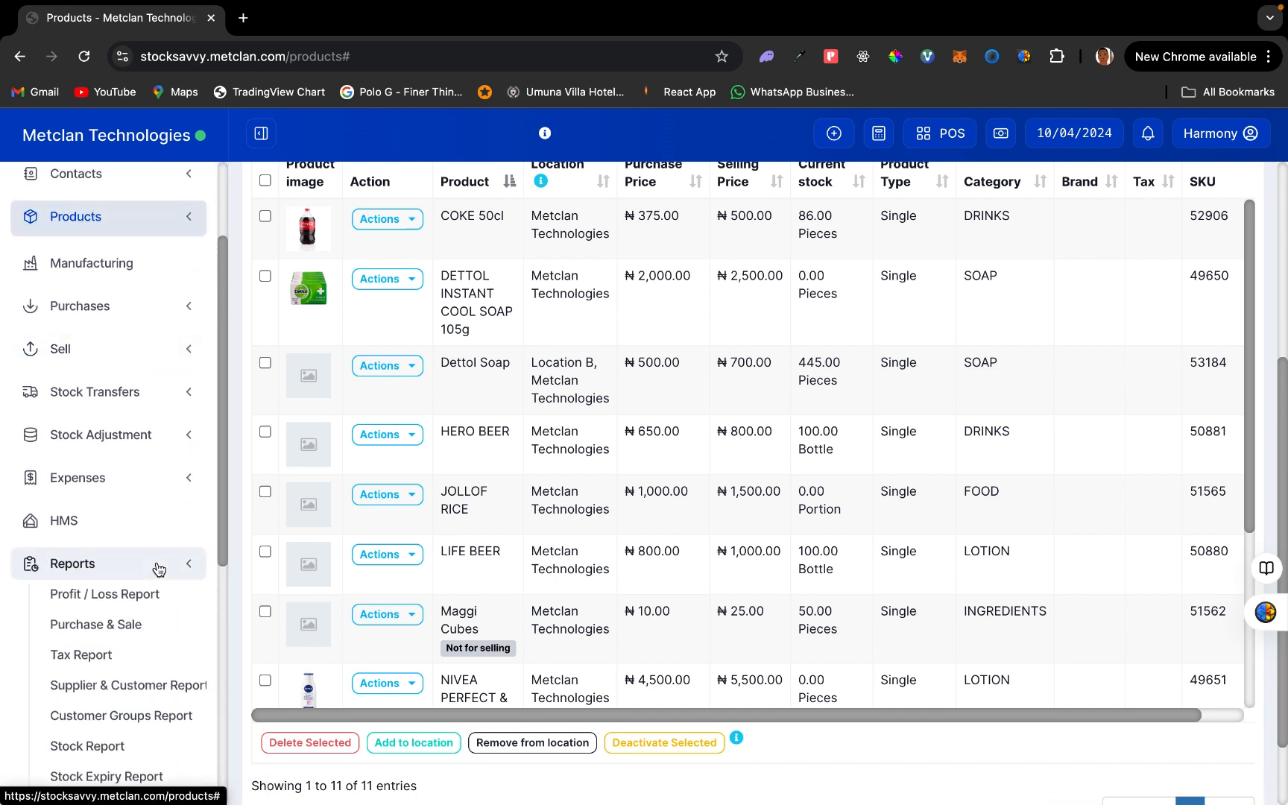
pyautogui.scroll(-4, 159, 568)
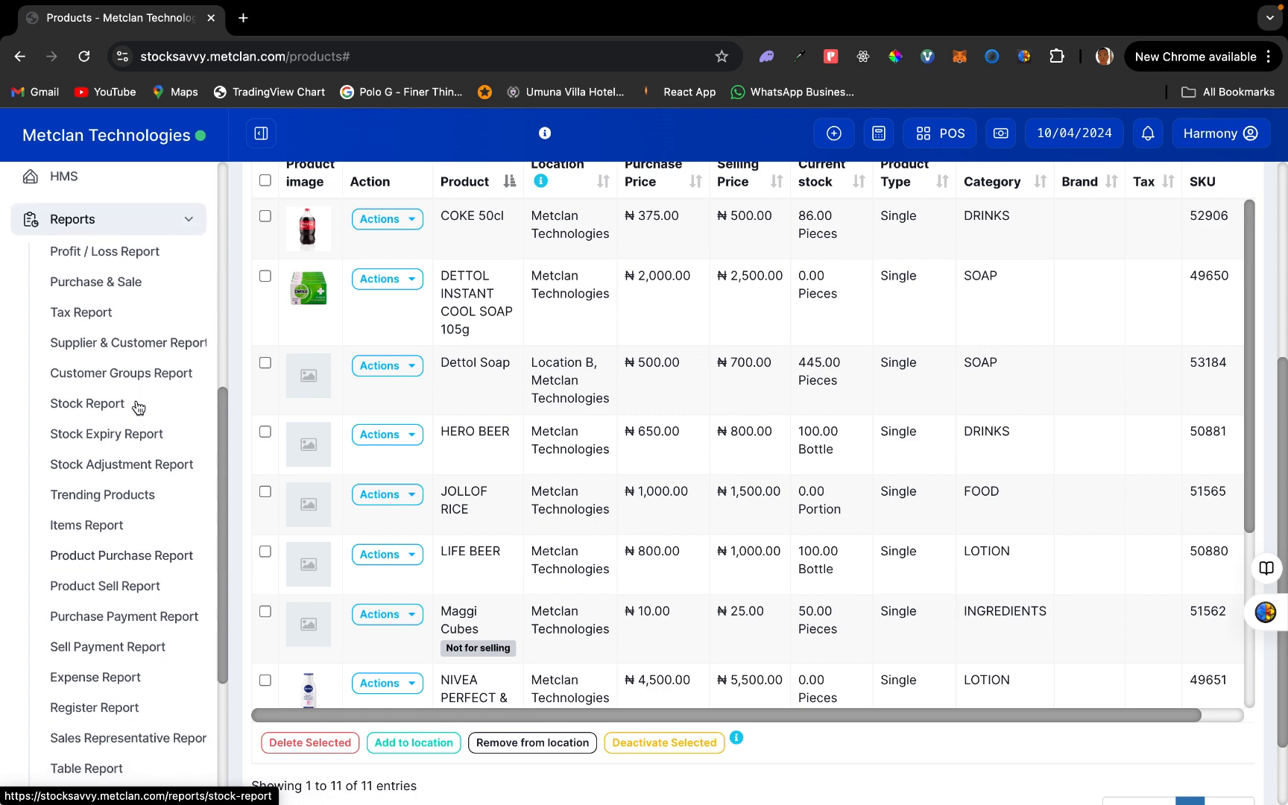
pyautogui.click(118, 470)
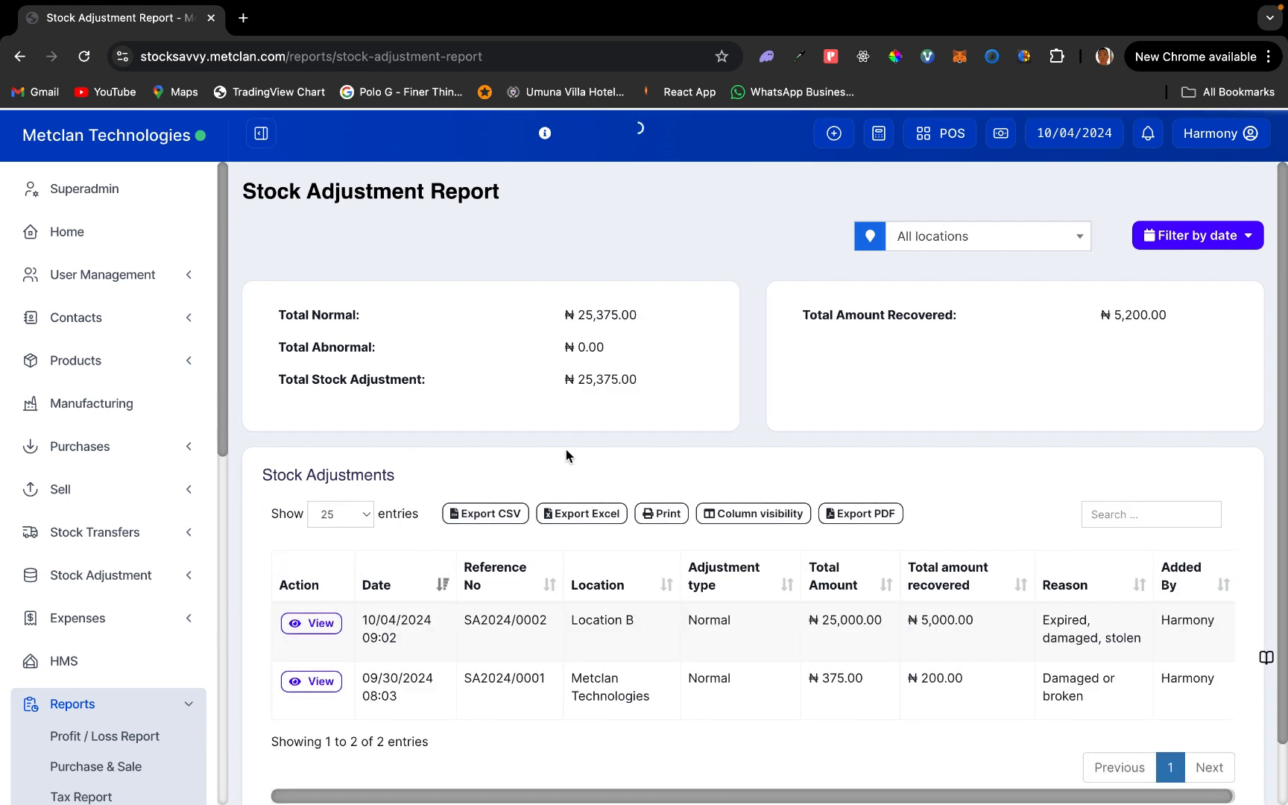
pyautogui.scroll(-1, 566, 449)
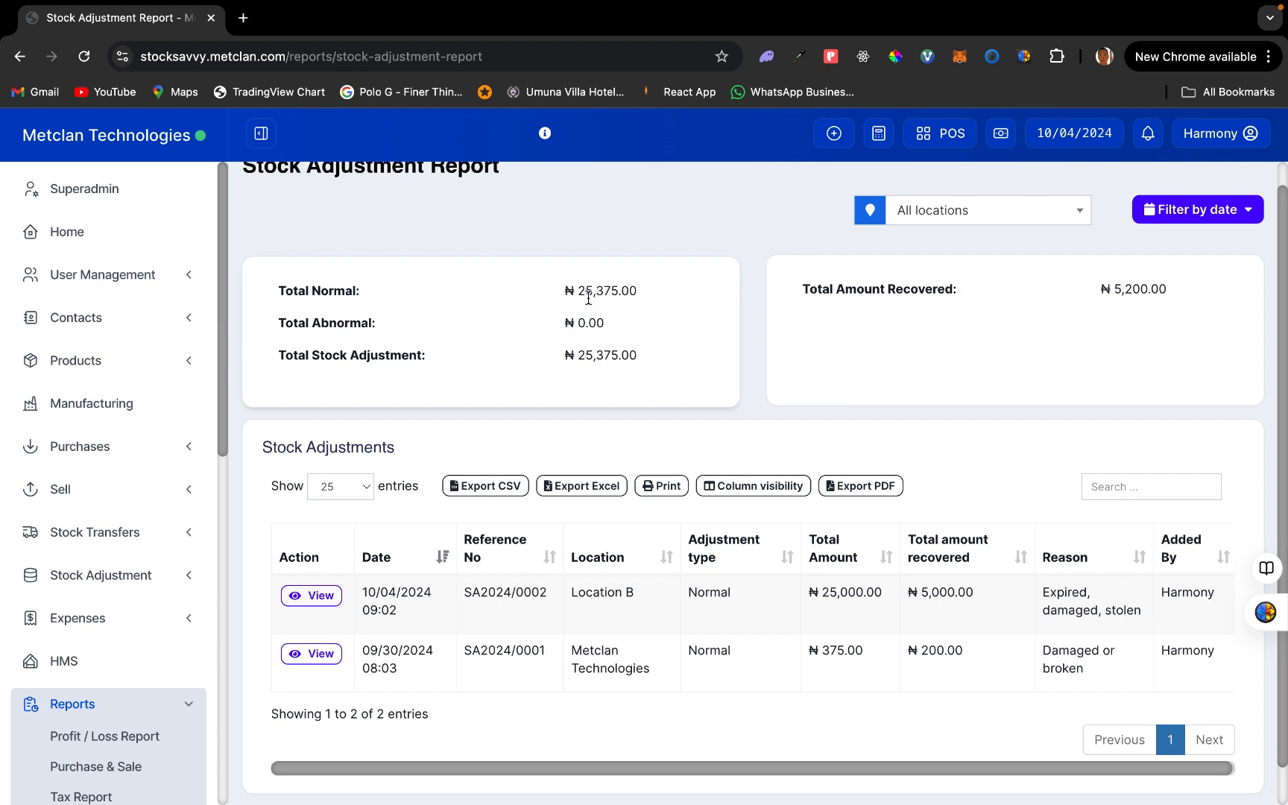
pyautogui.scroll(-1, 578, 298)
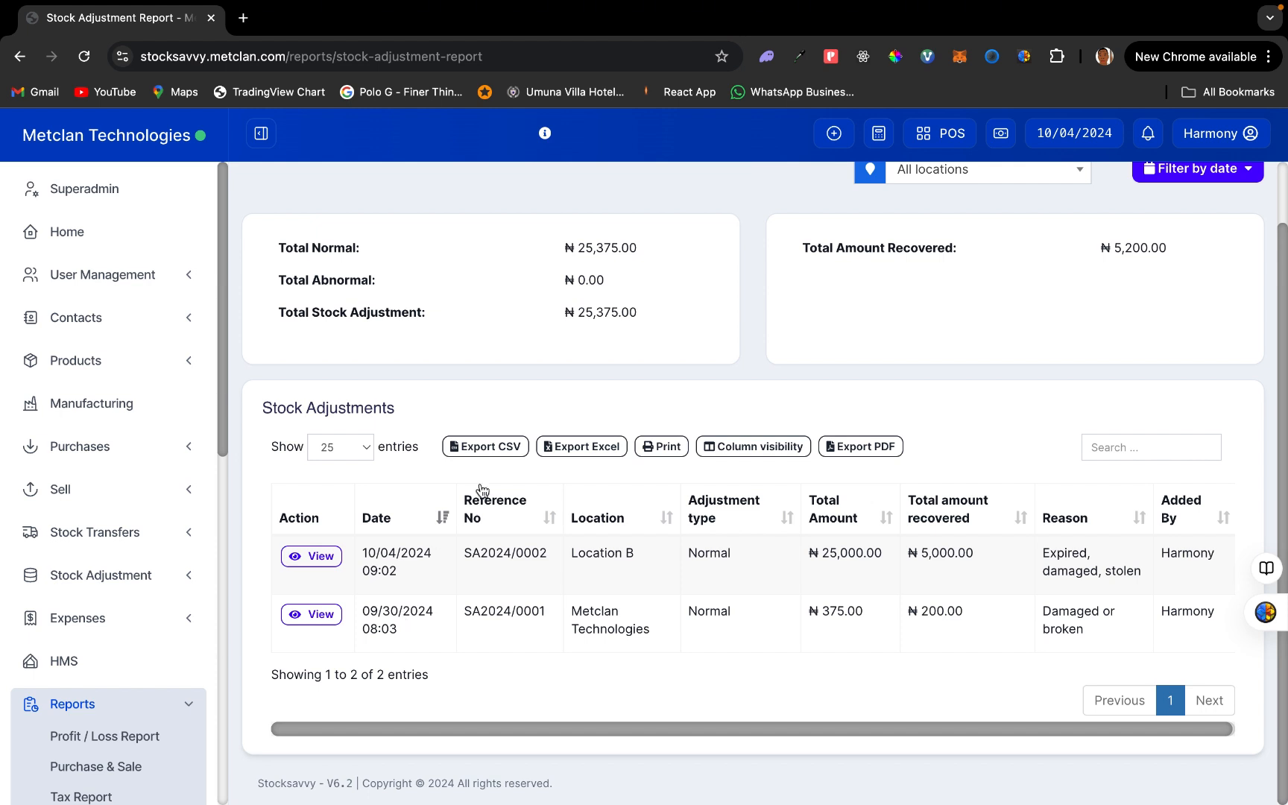
pyautogui.scroll(2, 482, 490)
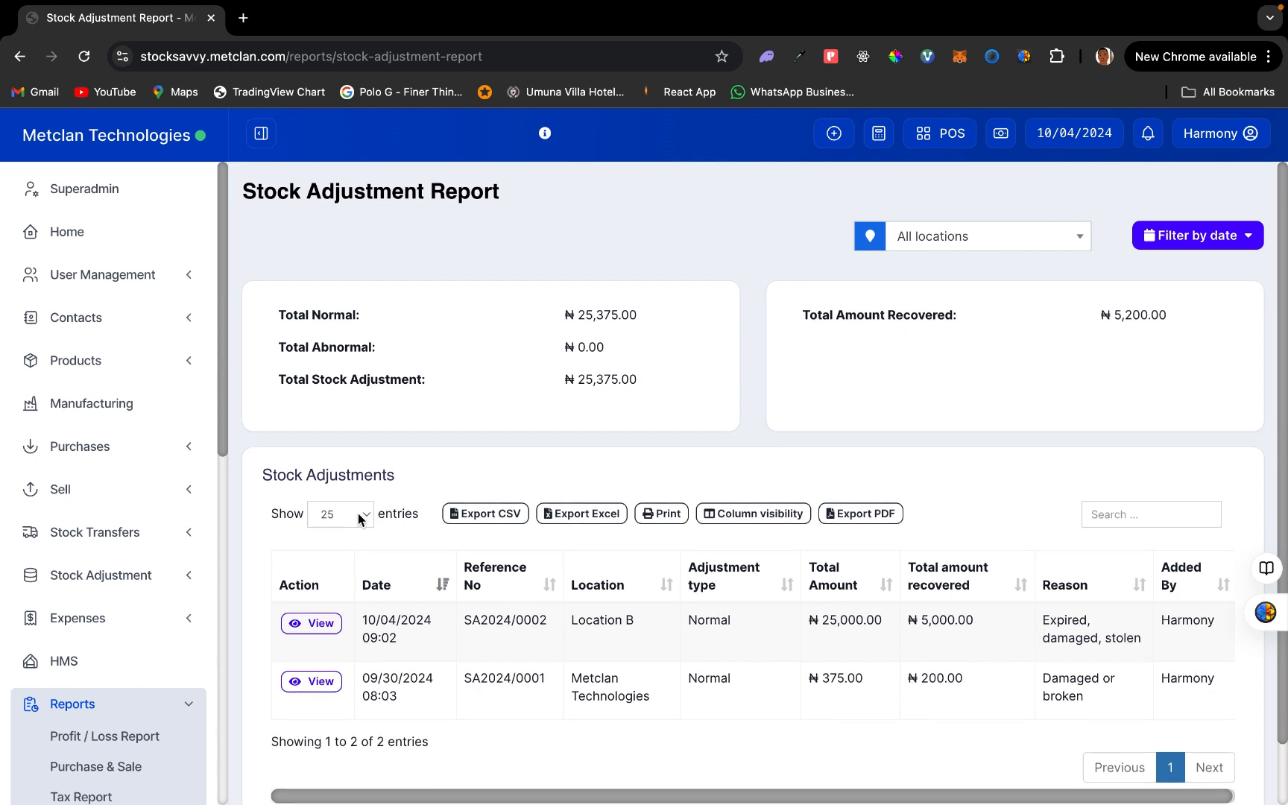
# - Open the Profit / Loss Report for all locations
pyautogui.scroll(-5, 187, 618)
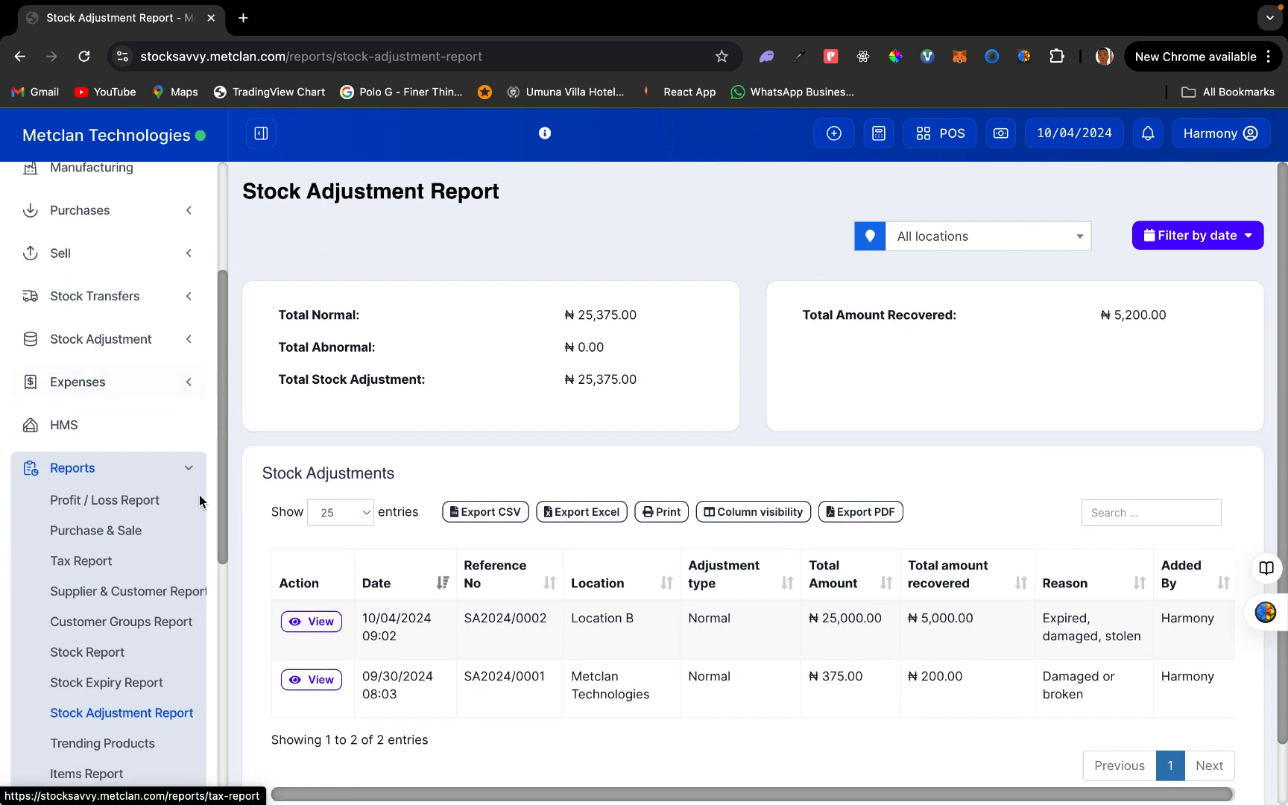
pyautogui.click(184, 471)
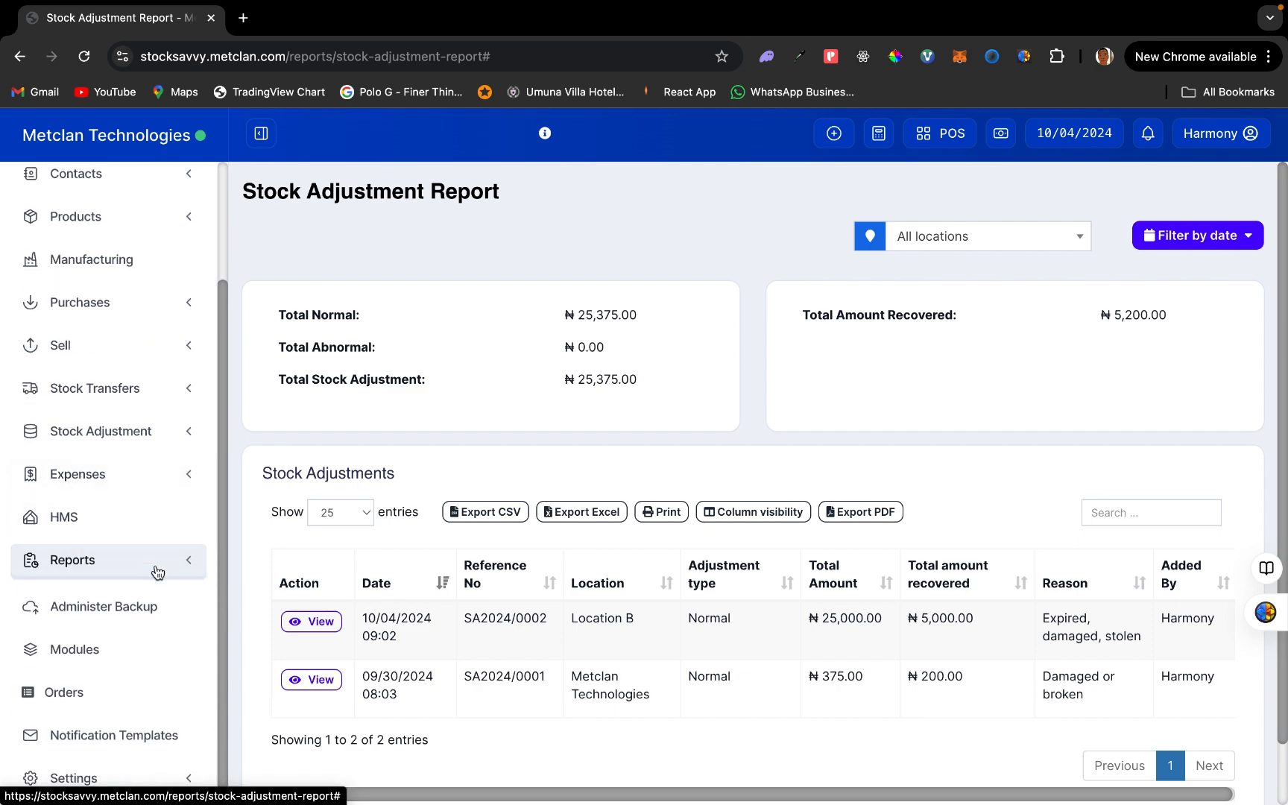
pyautogui.click(155, 570)
pyautogui.click(122, 510)
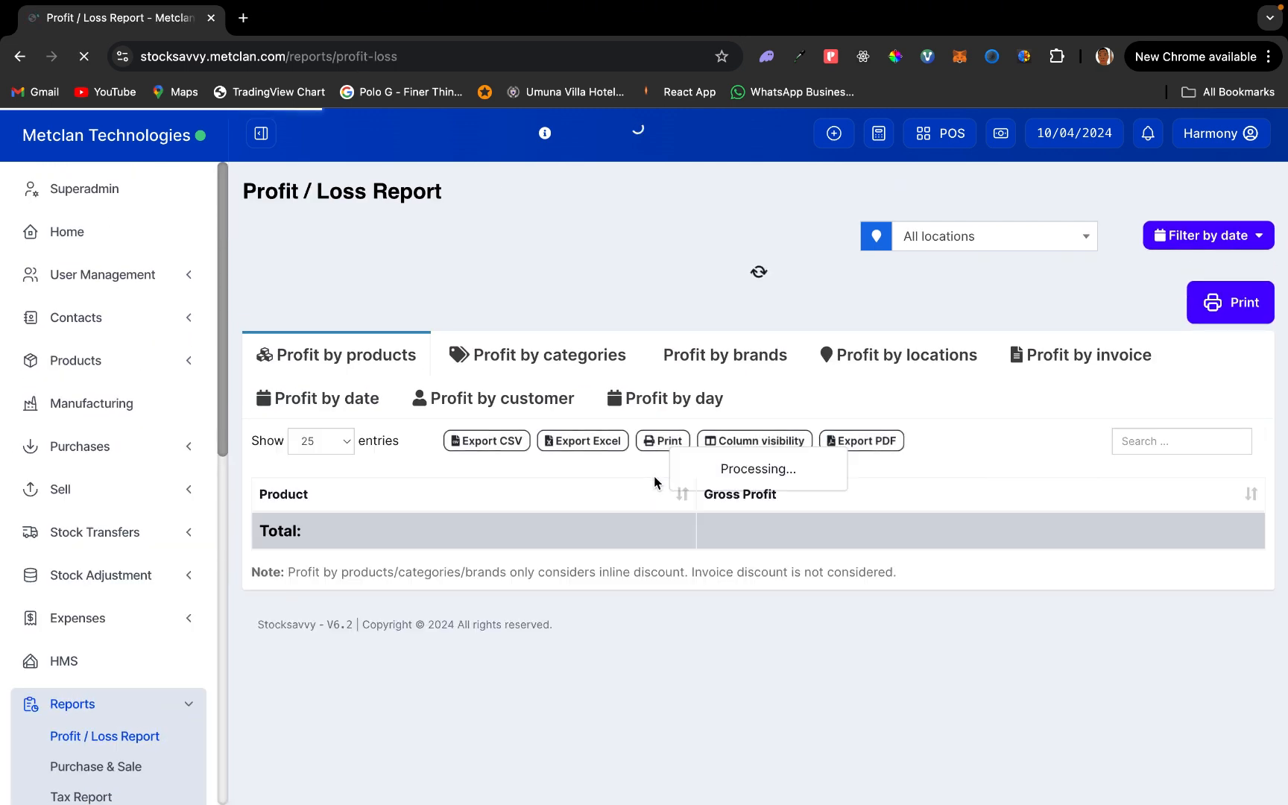
# - Examine the Profit / Loss Report's total stock adjustment, gross and net profit, and the profit by products for COKE 50cl and Dettol Soap
pyautogui.scroll(-6, 654, 481)
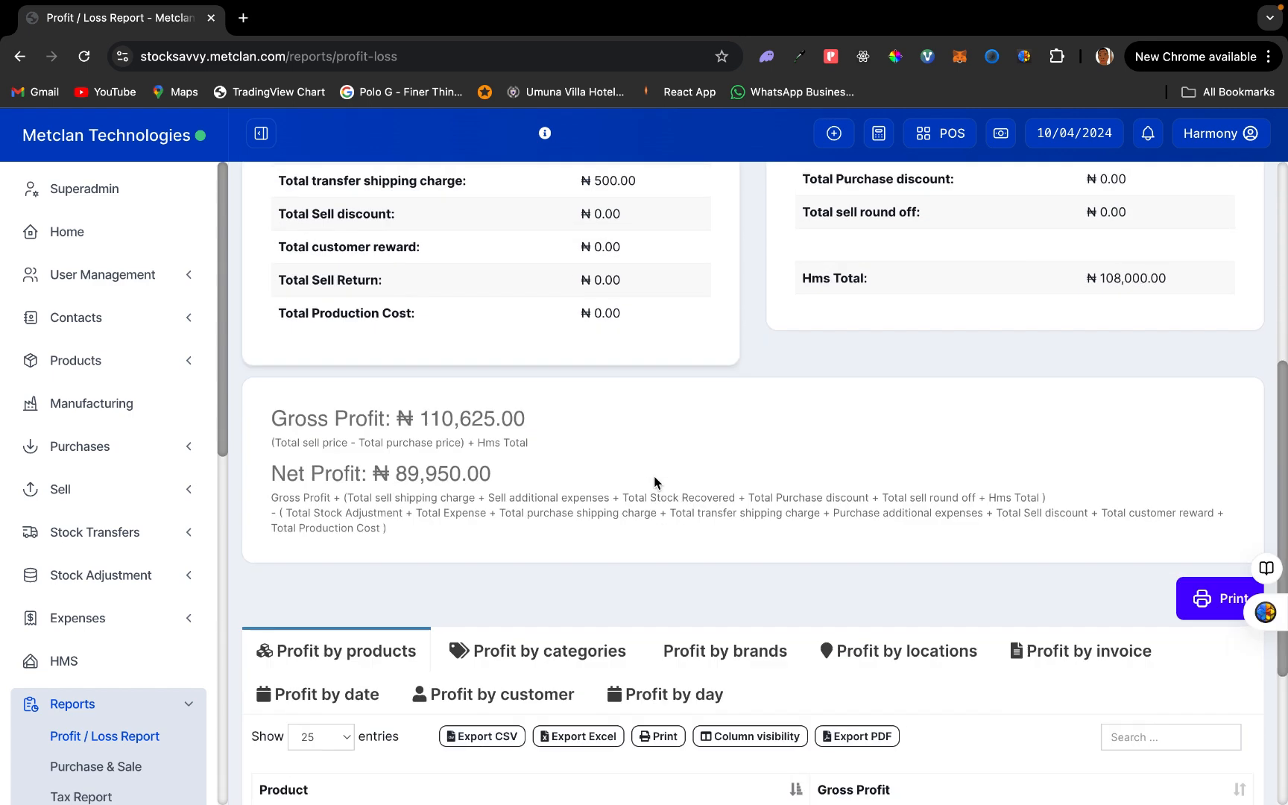
pyautogui.scroll(5, 655, 477)
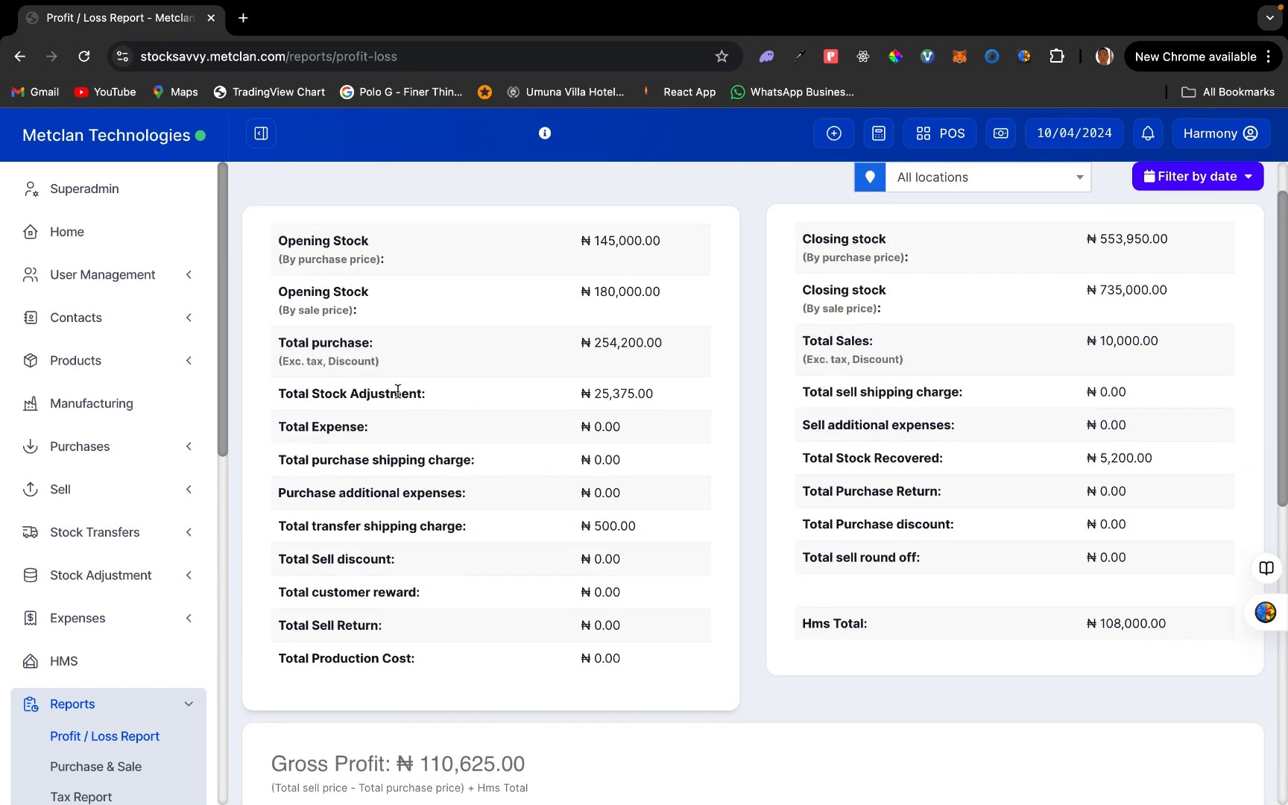
pyautogui.moveTo(595, 393); pyautogui.dragTo(652, 394)
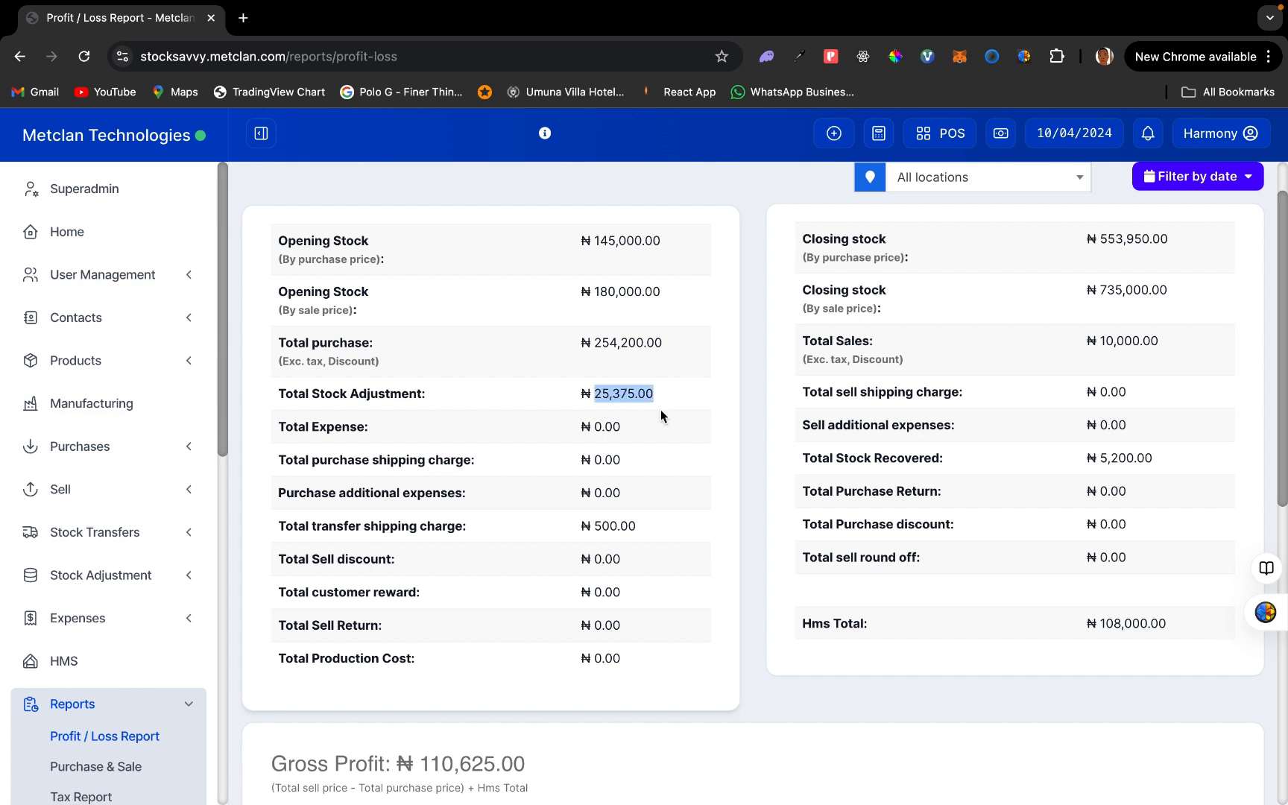
pyautogui.scroll(1, 661, 411)
pyautogui.scroll(-7, 660, 409)
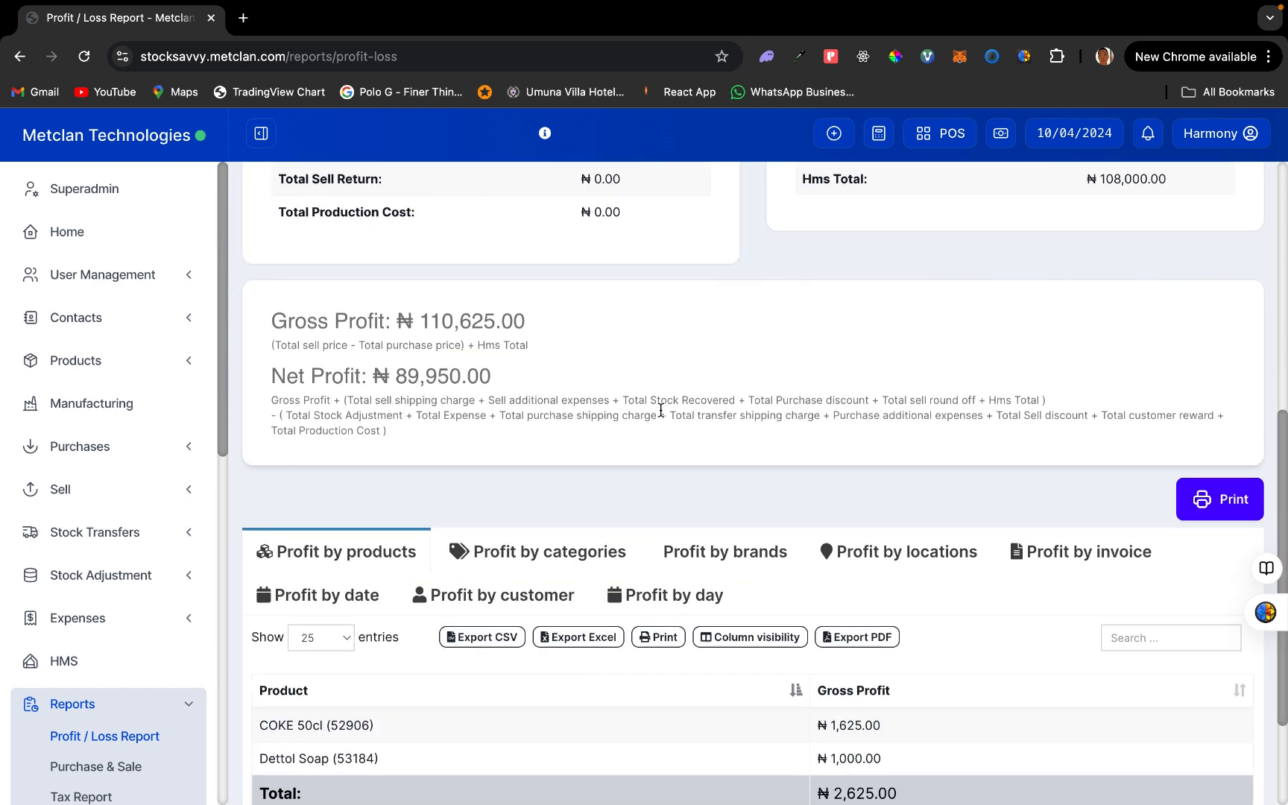
pyautogui.scroll(-2, 661, 409)
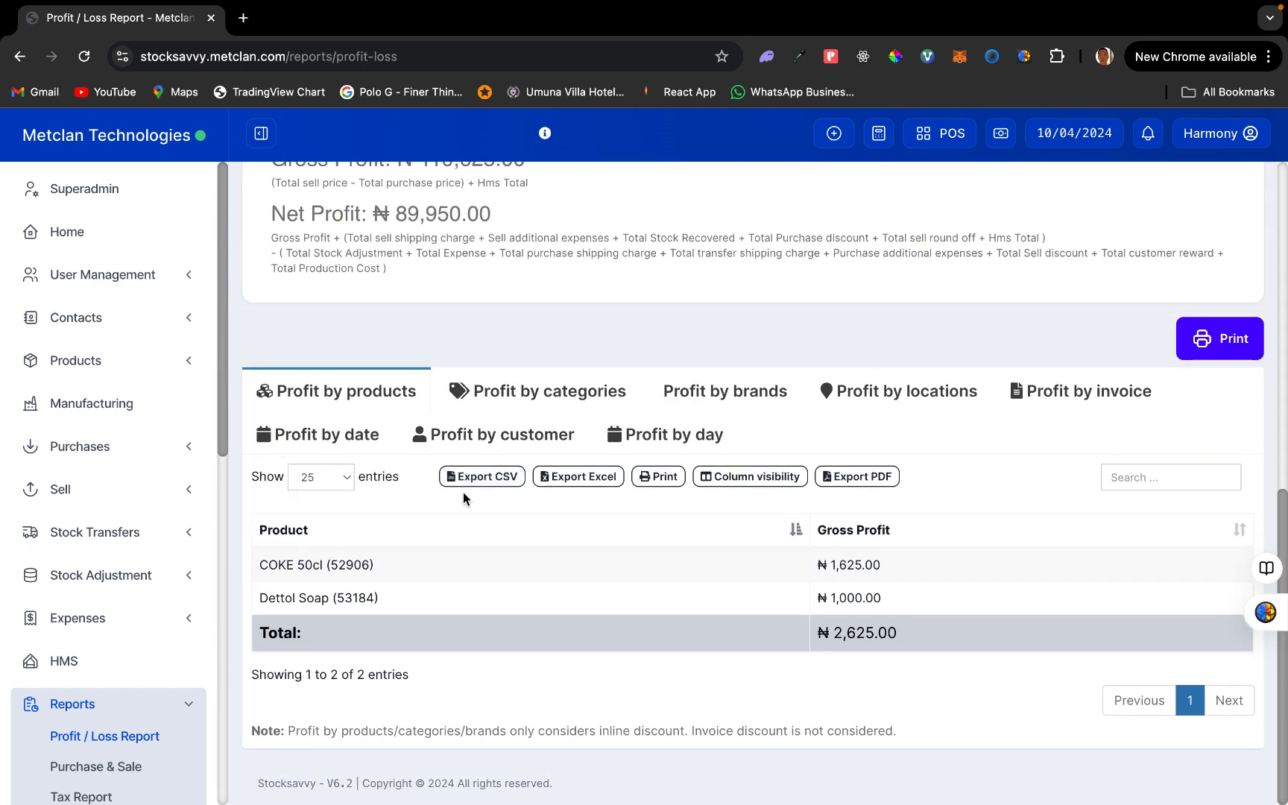
pyautogui.moveTo(295, 565); pyautogui.dragTo(459, 600)
pyautogui.click(839, 600)
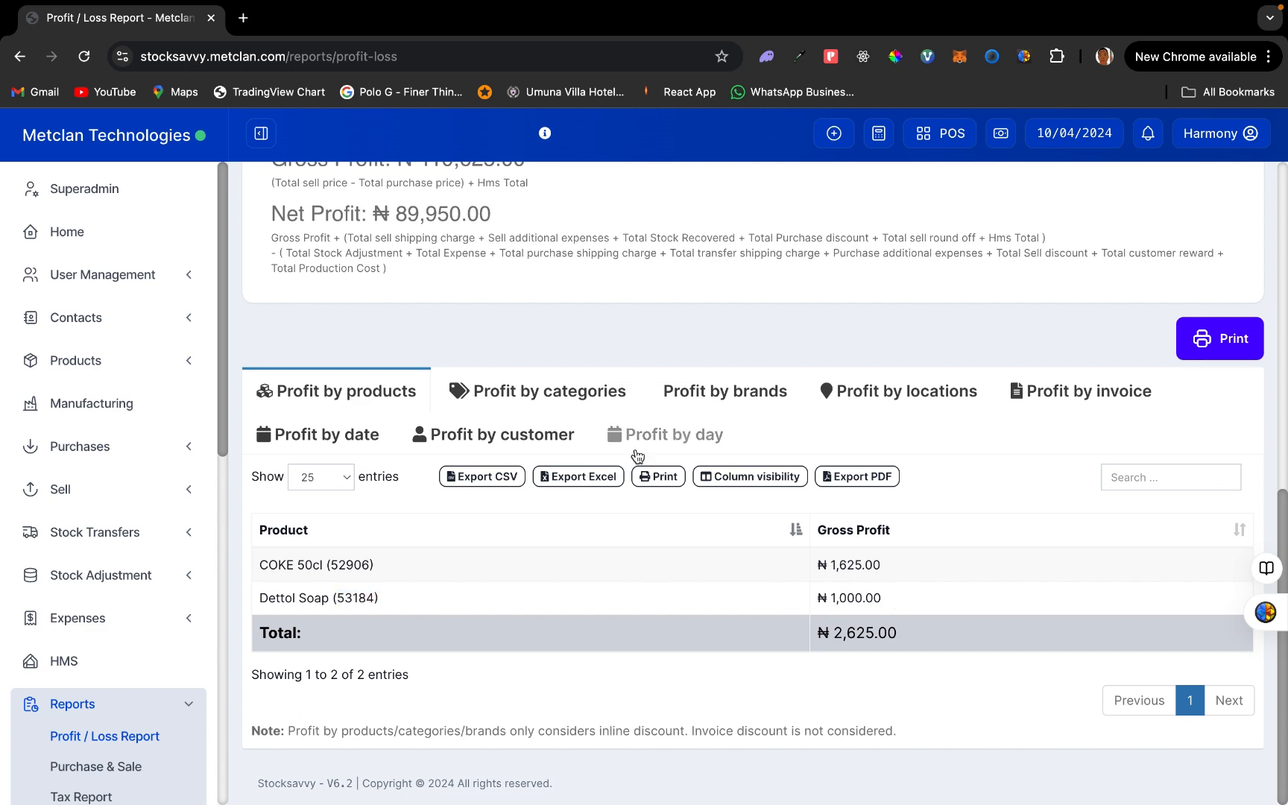
pyautogui.click(450, 400)
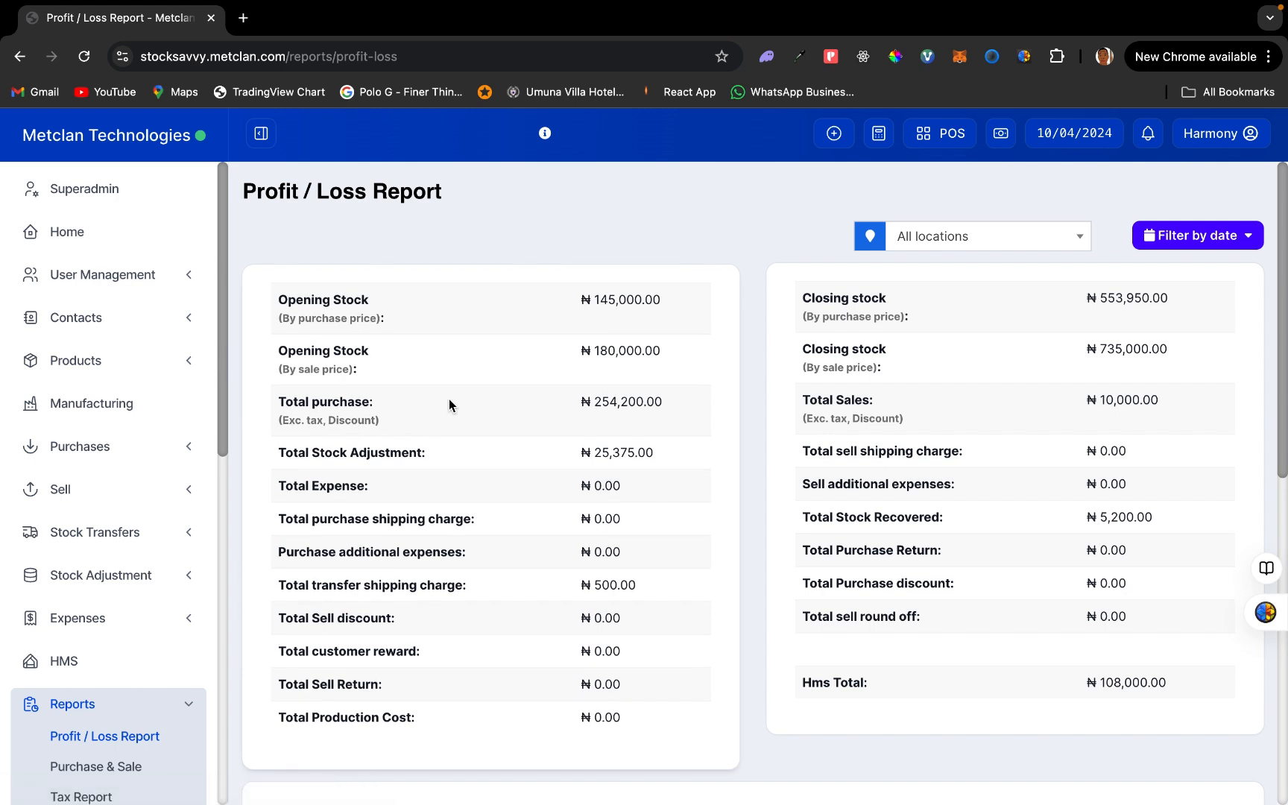